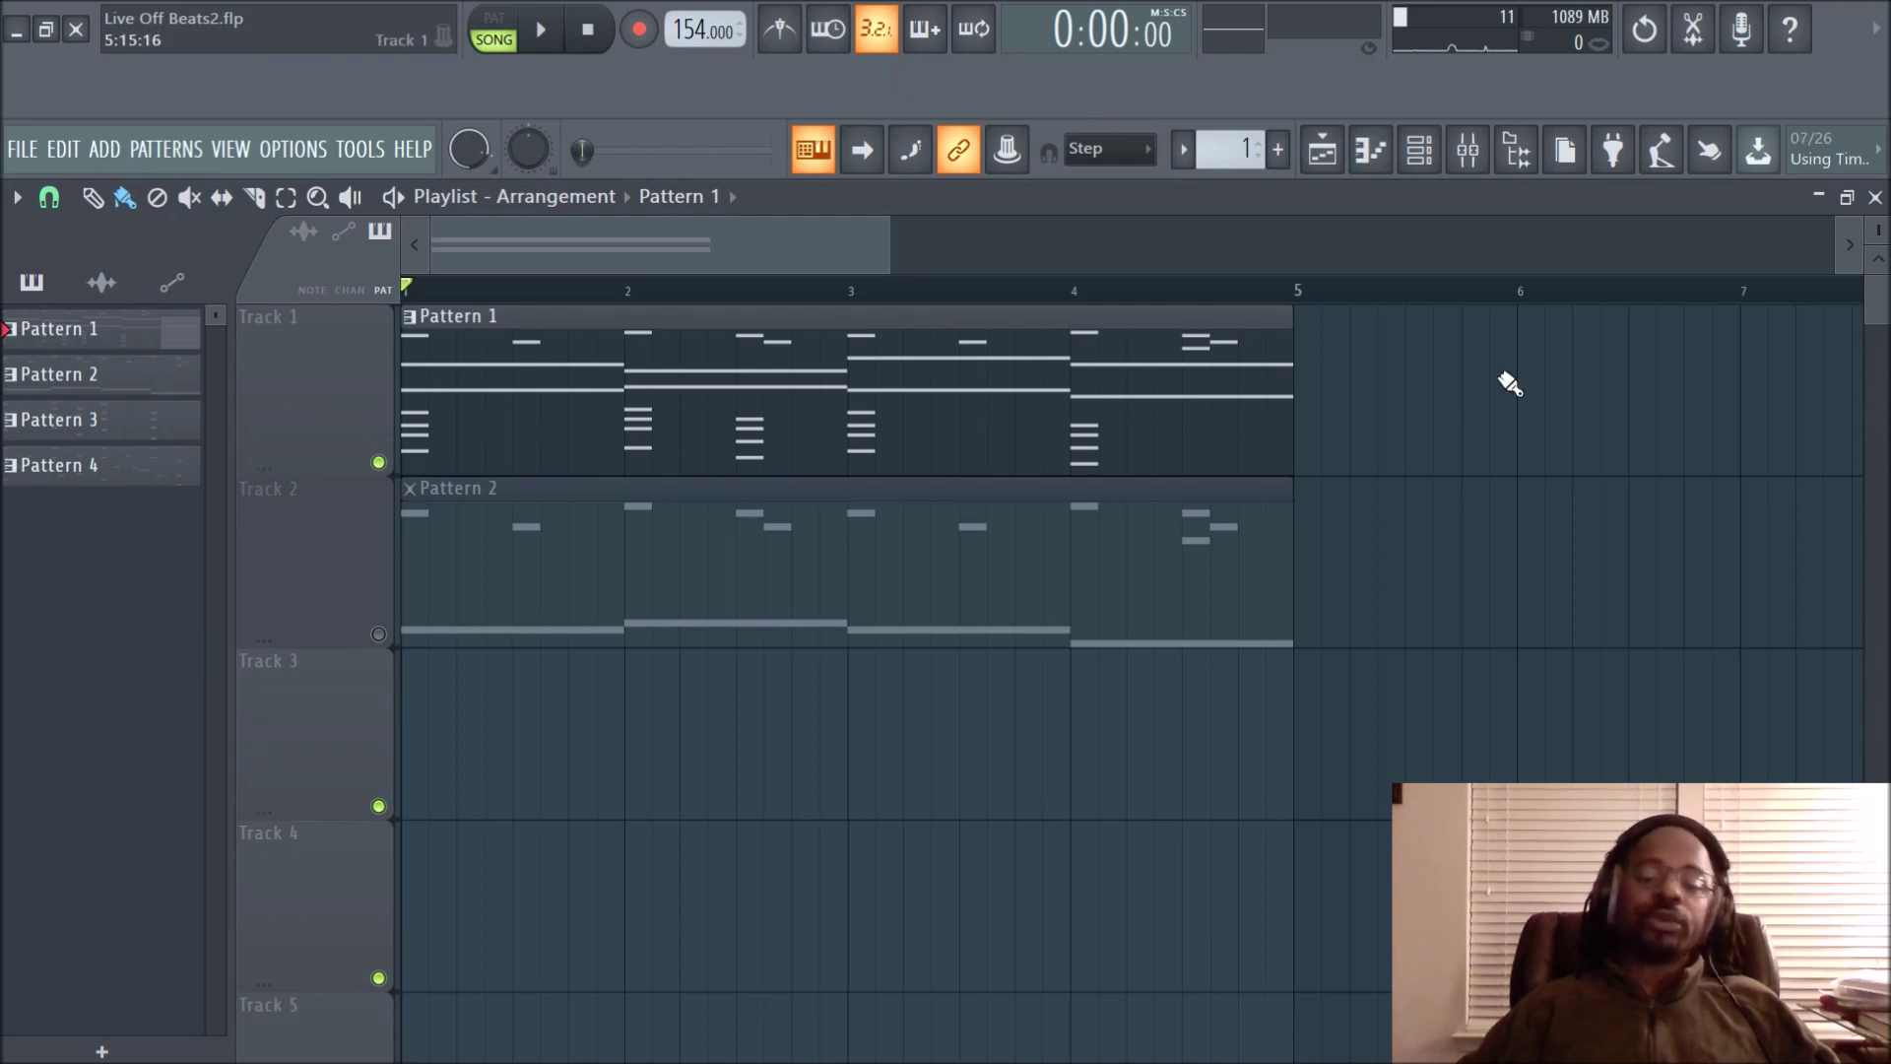
Audition the tracks by soloing Track 2 and Track 1, mute Track 2, and play the song briefly
right_click(378, 635)
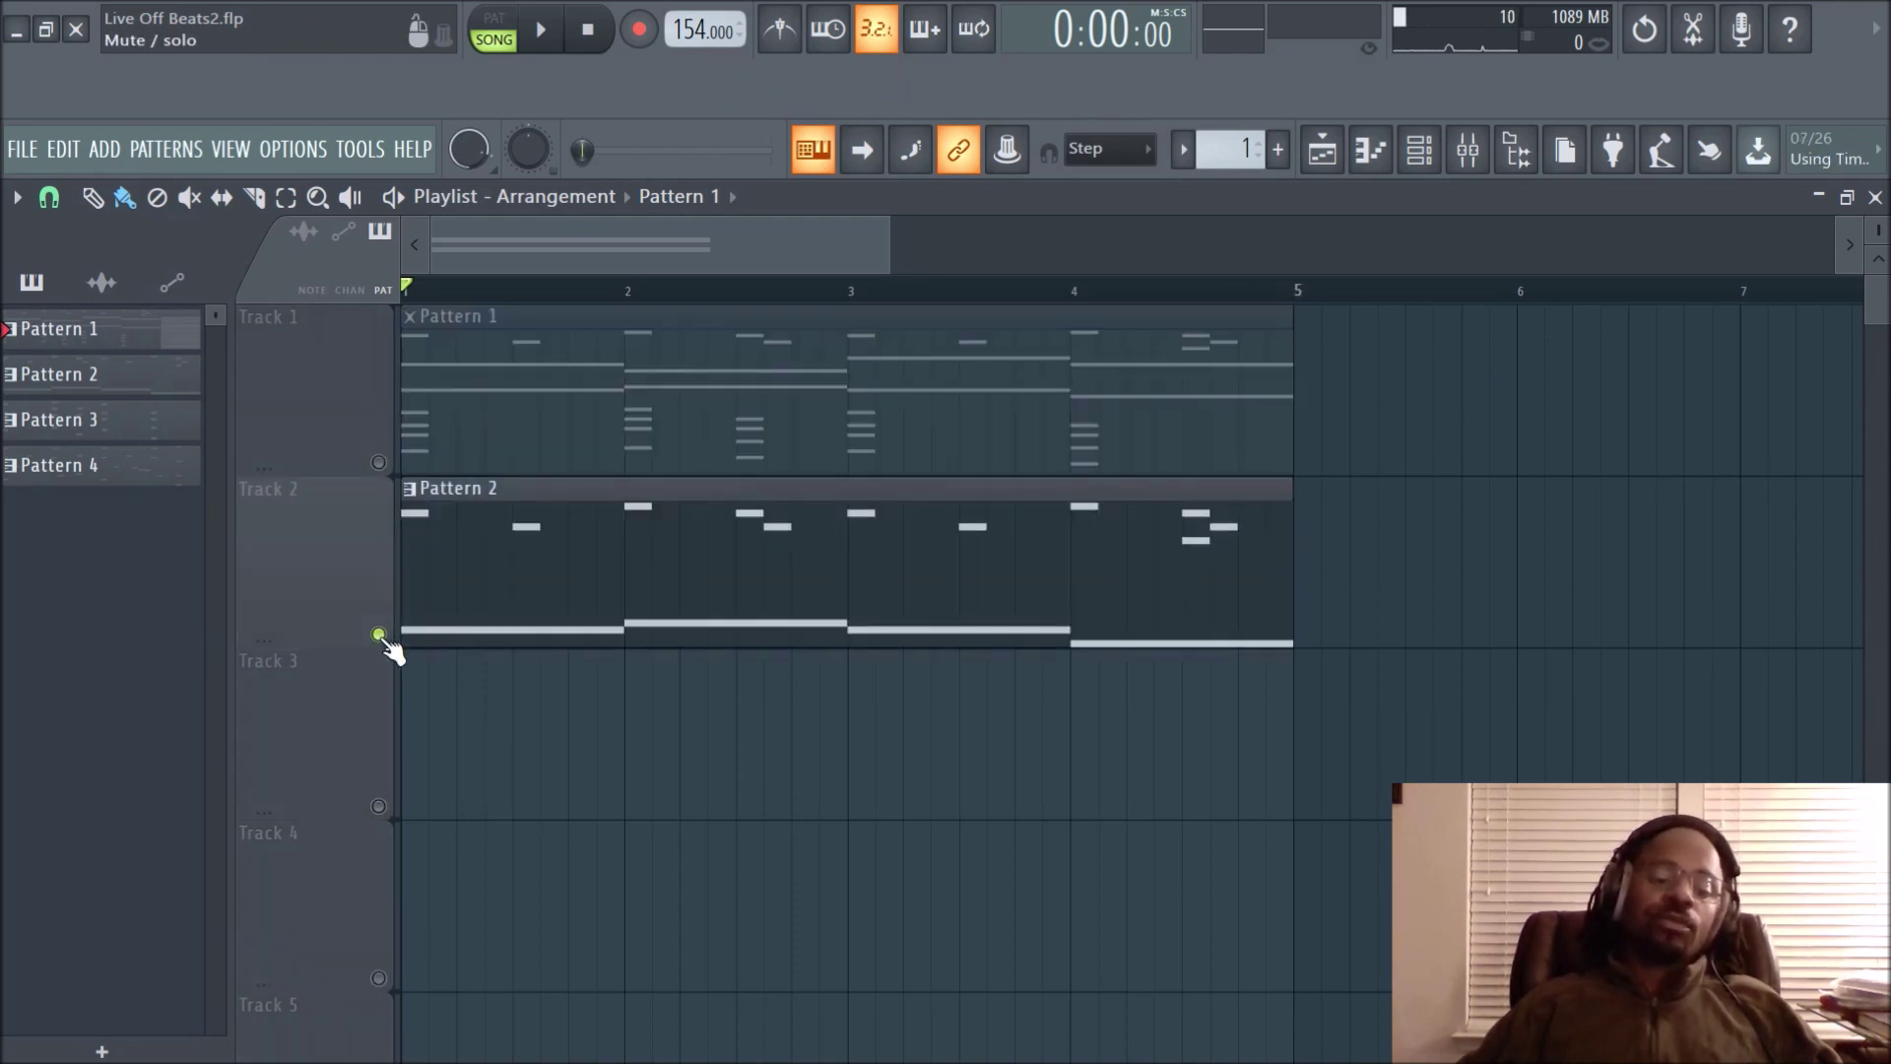
right_click(379, 462)
right_click(378, 462)
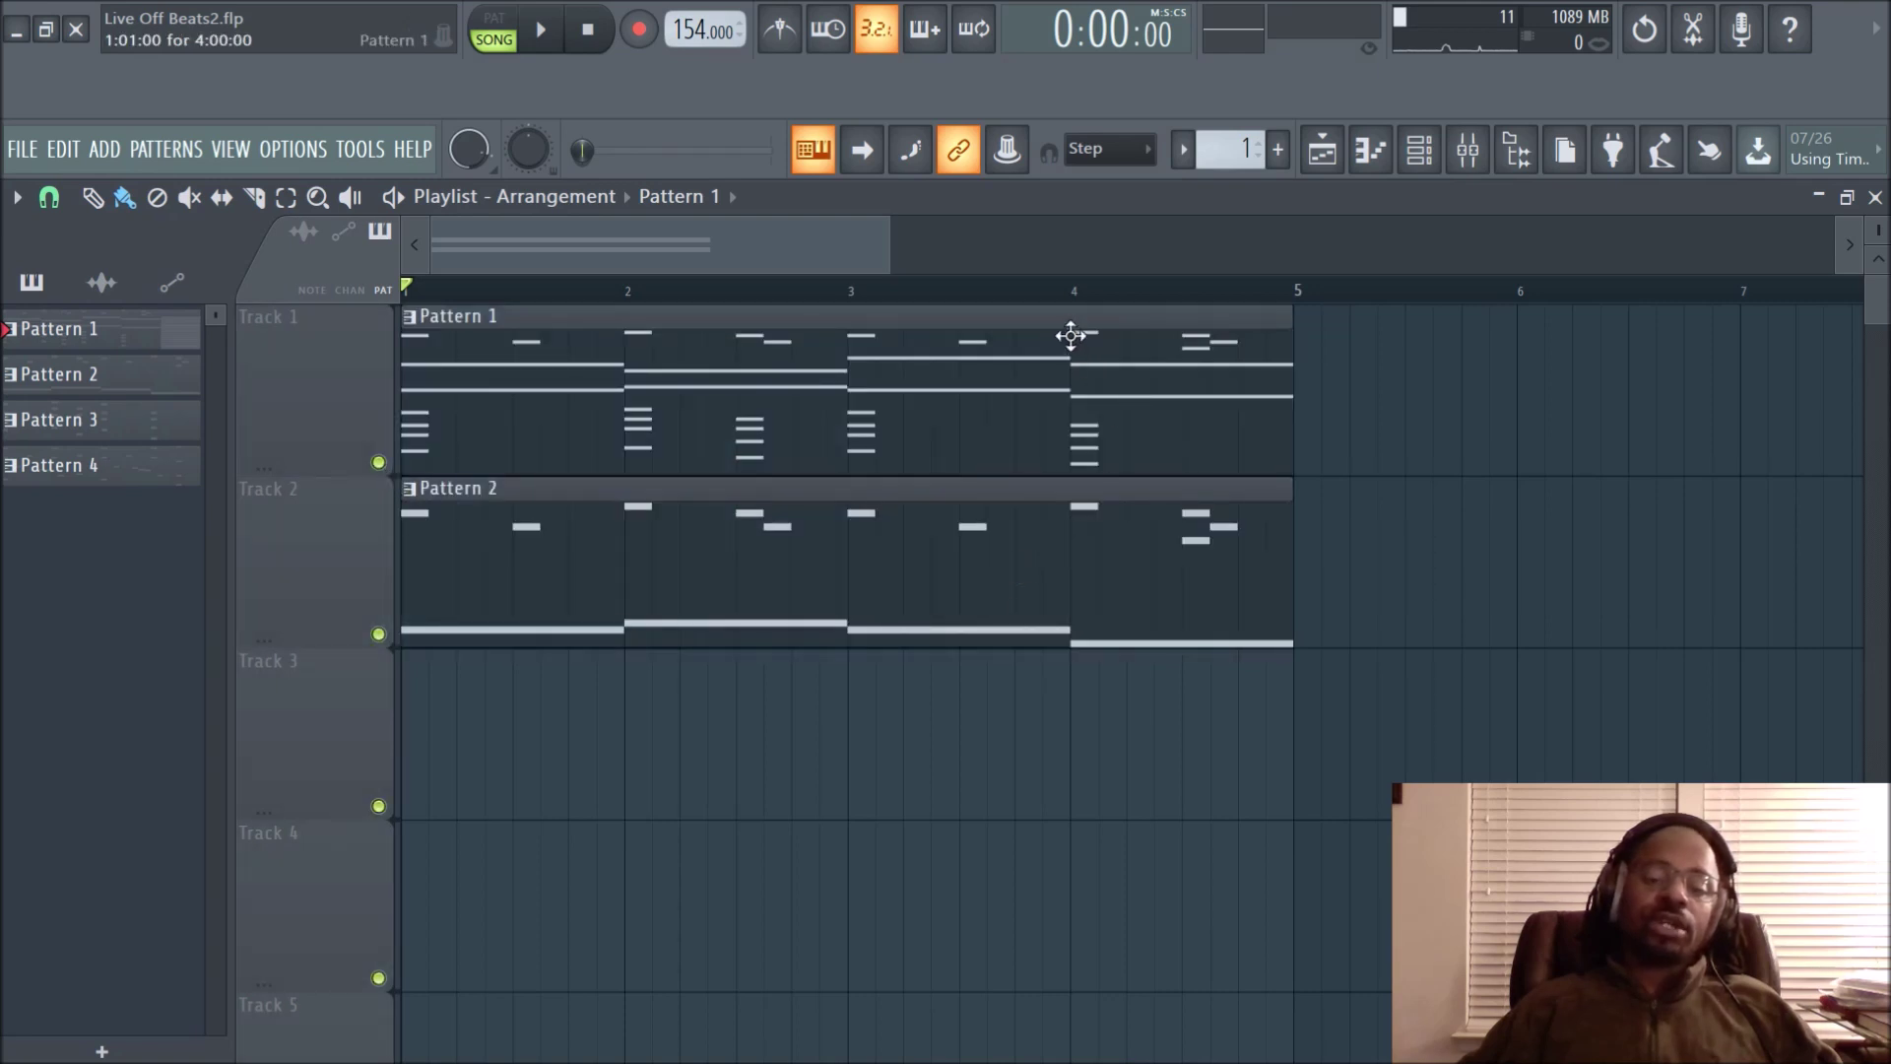
scroll(1067, 296, "up", 1)
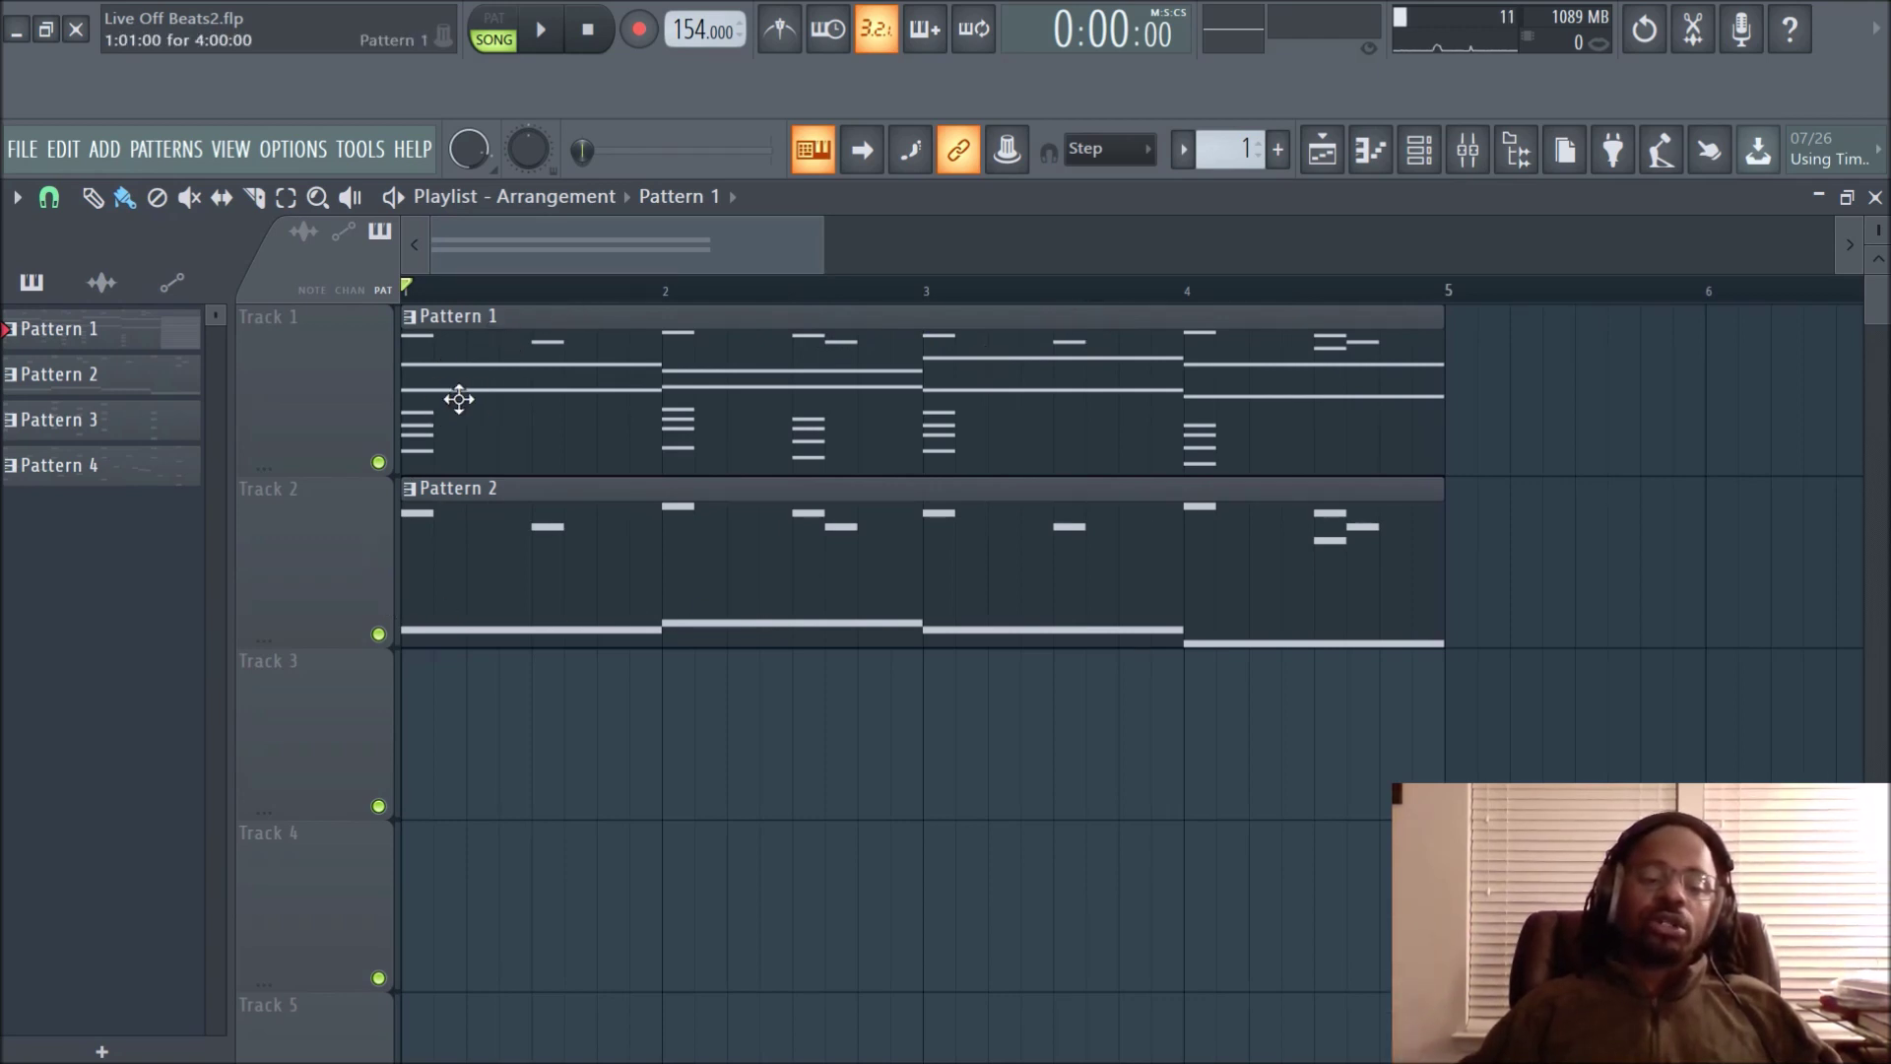
left_click(379, 634)
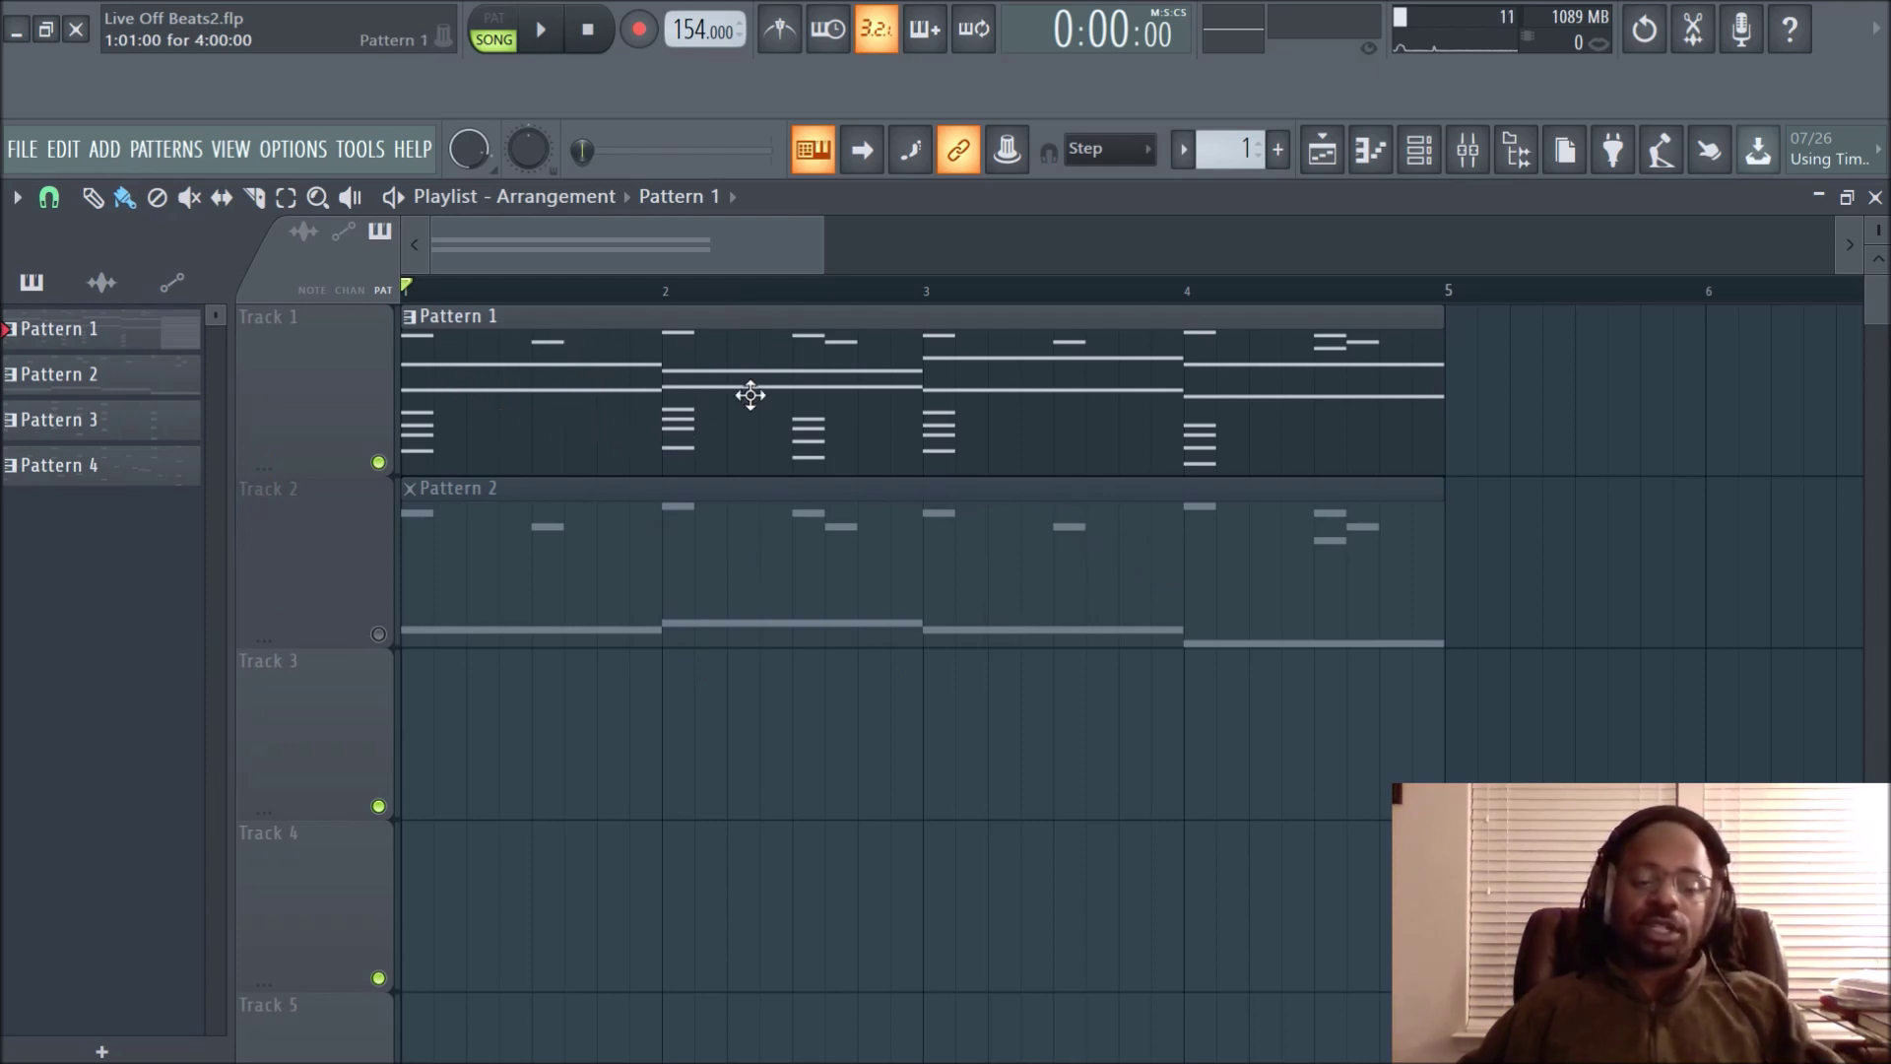
key("space")
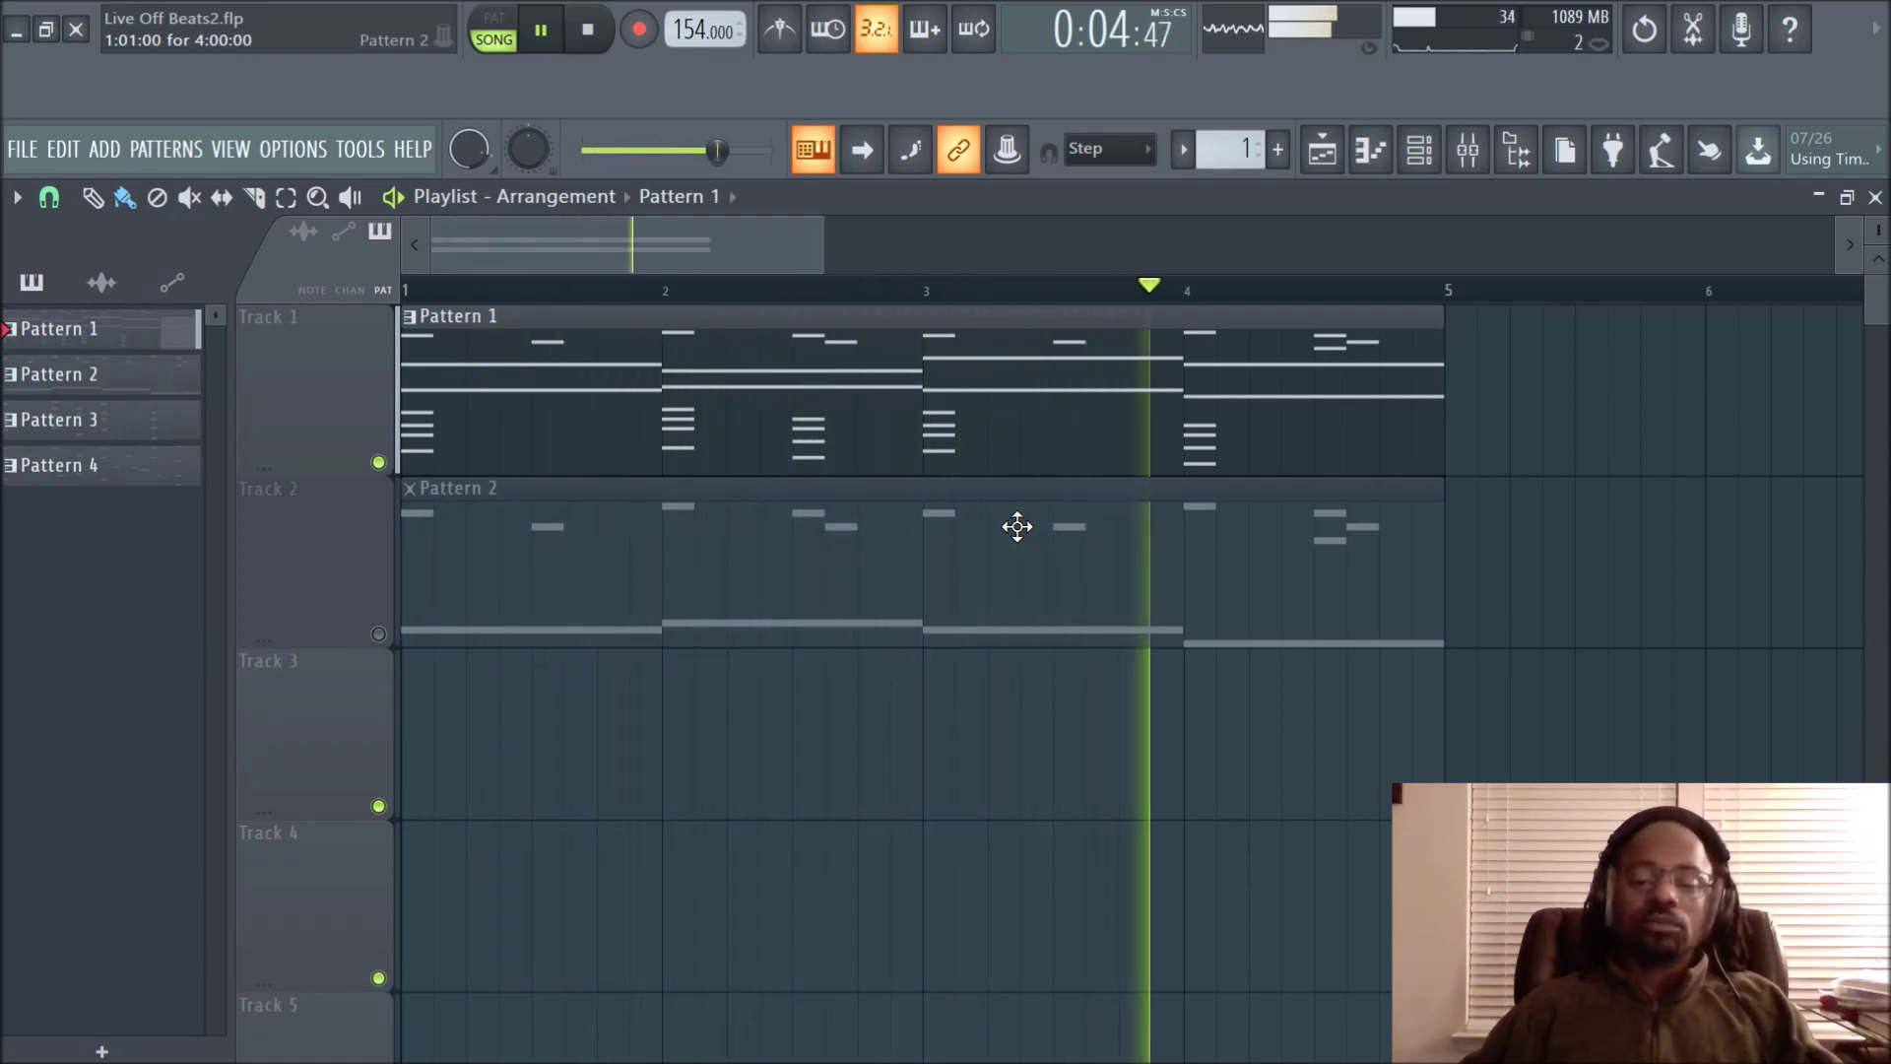
key("space")
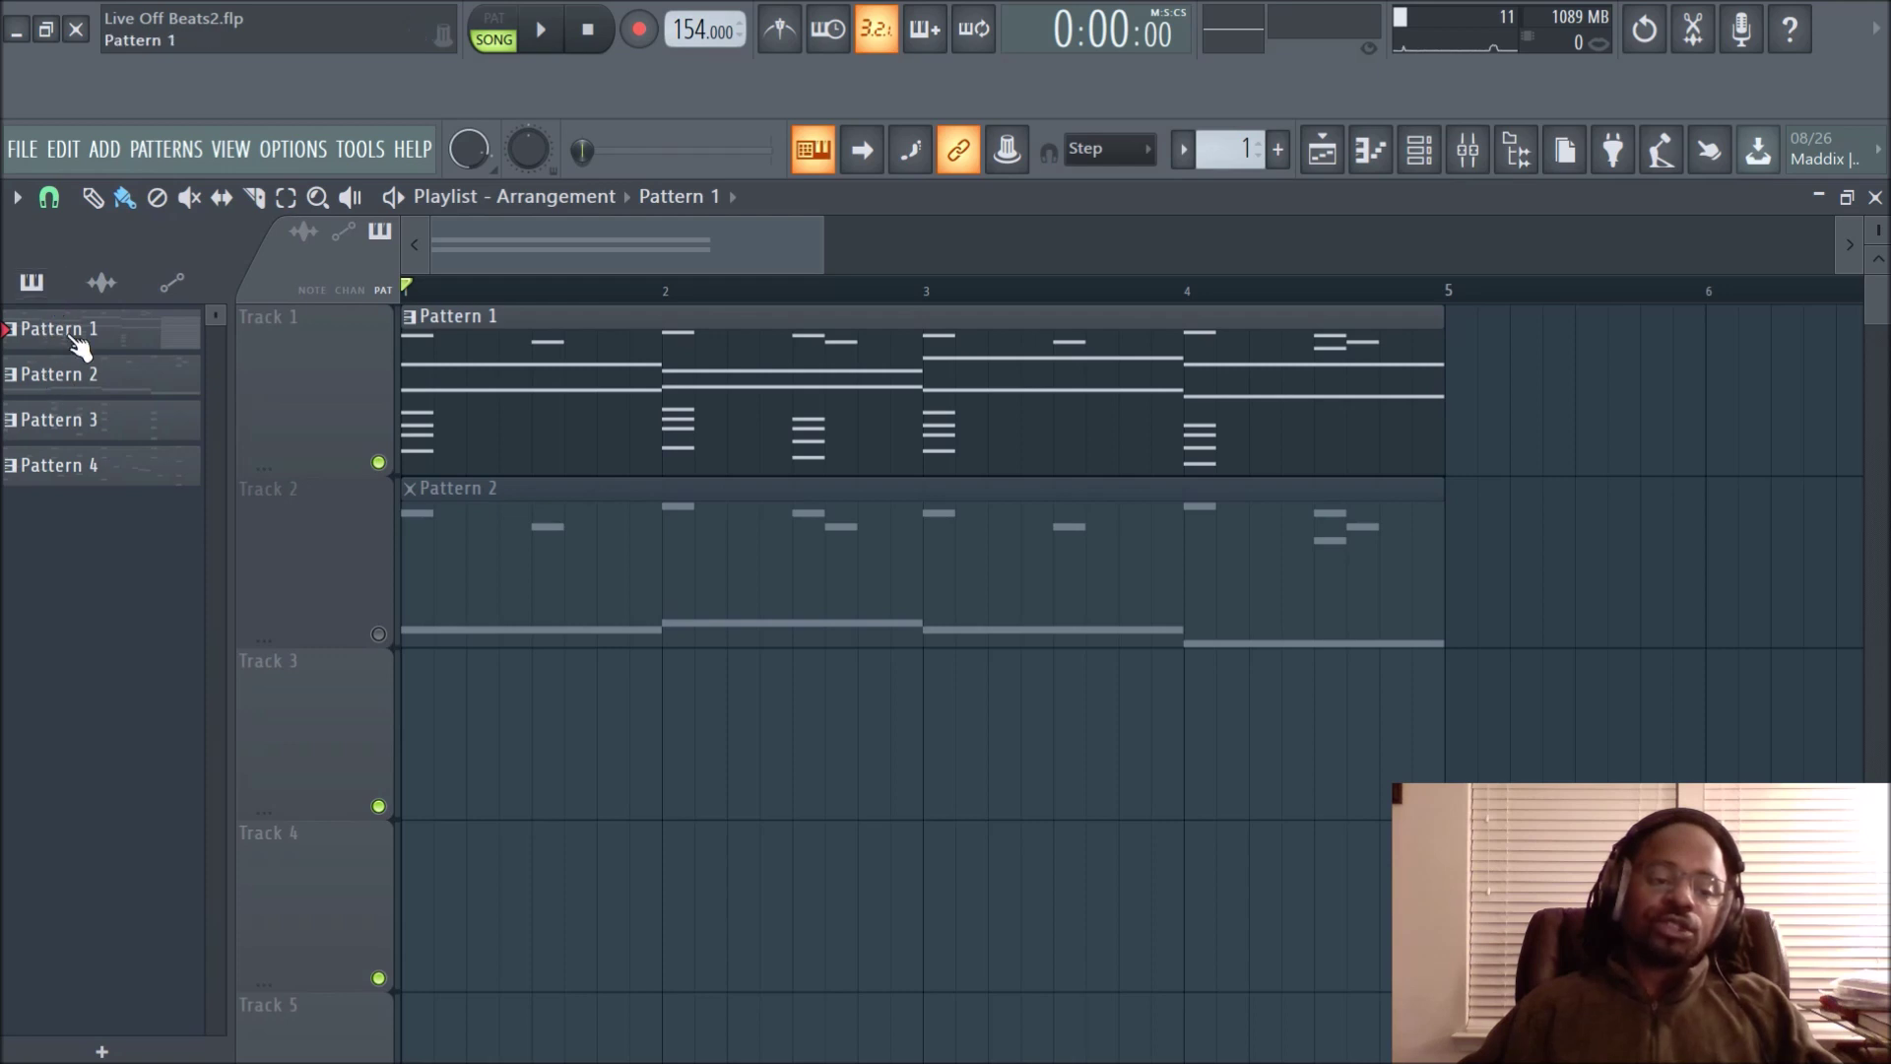
Browse the audio and automation clip lists, then open Pattern 1's time signature settings
left_click(95, 286)
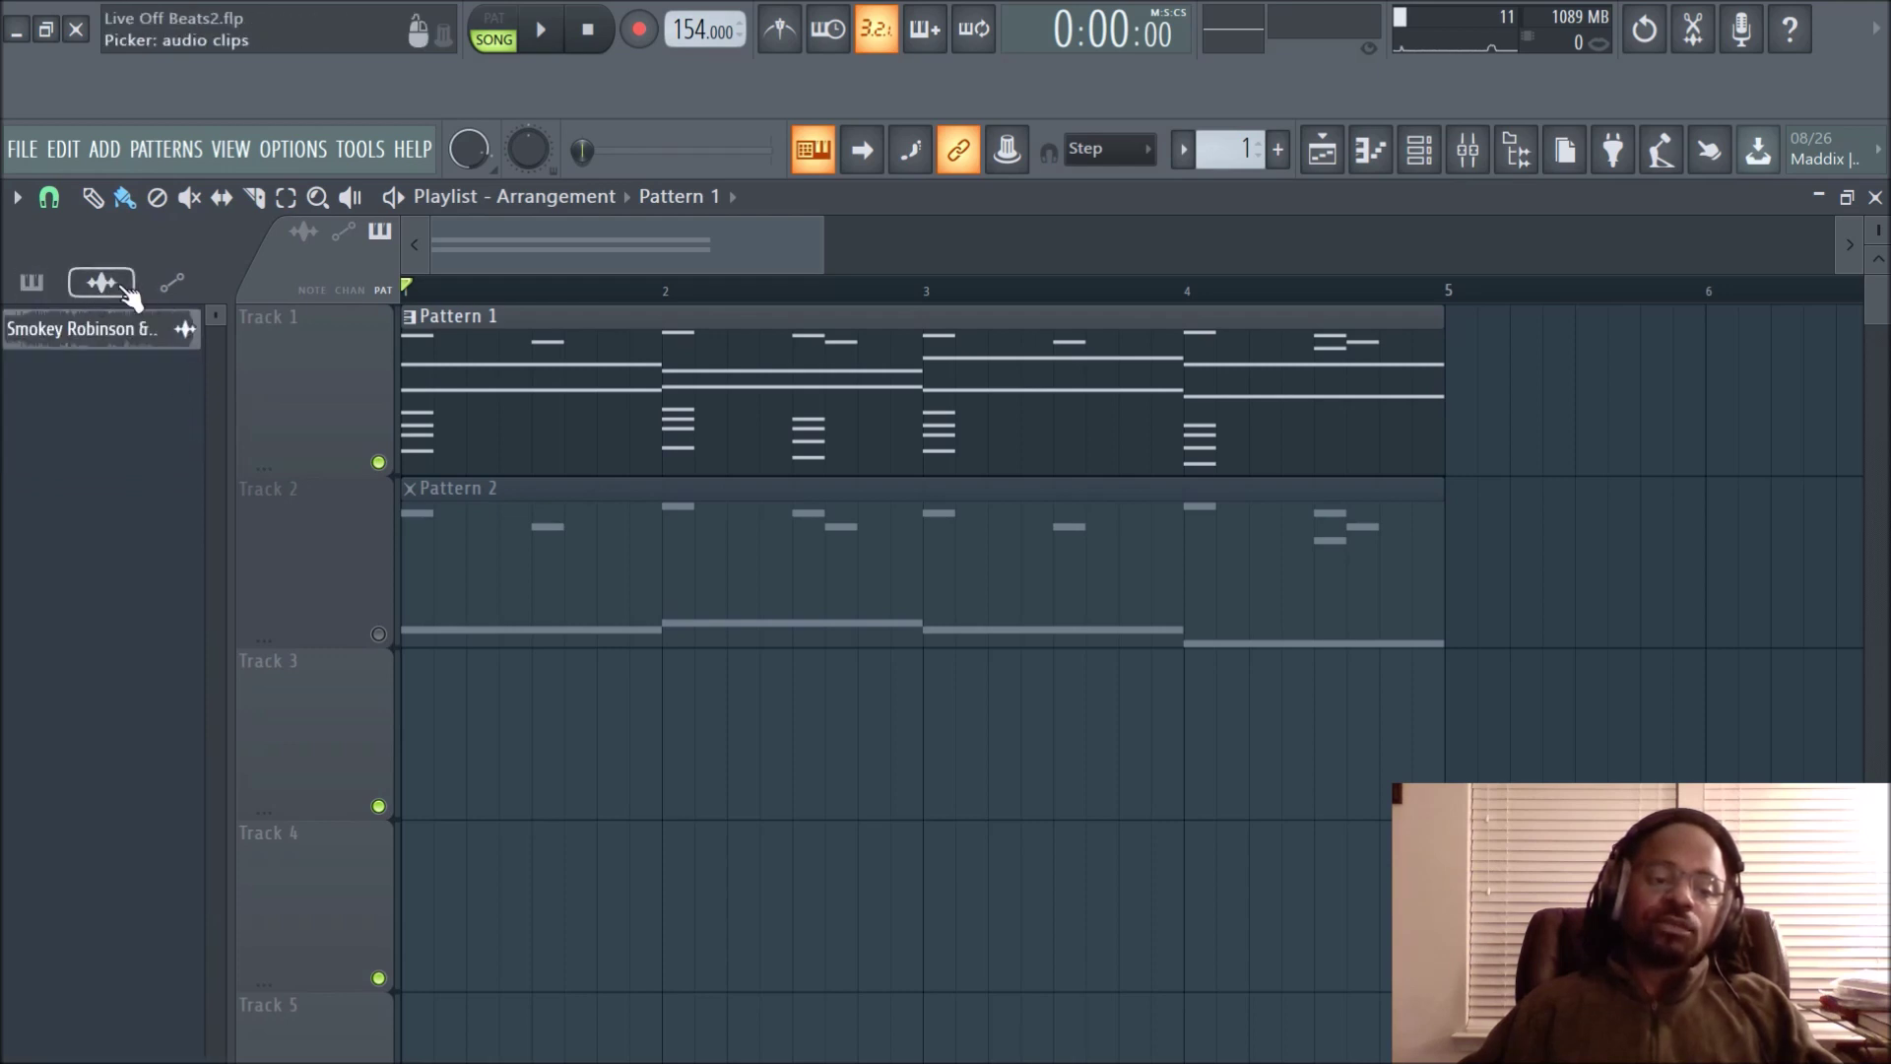
left_click(172, 286)
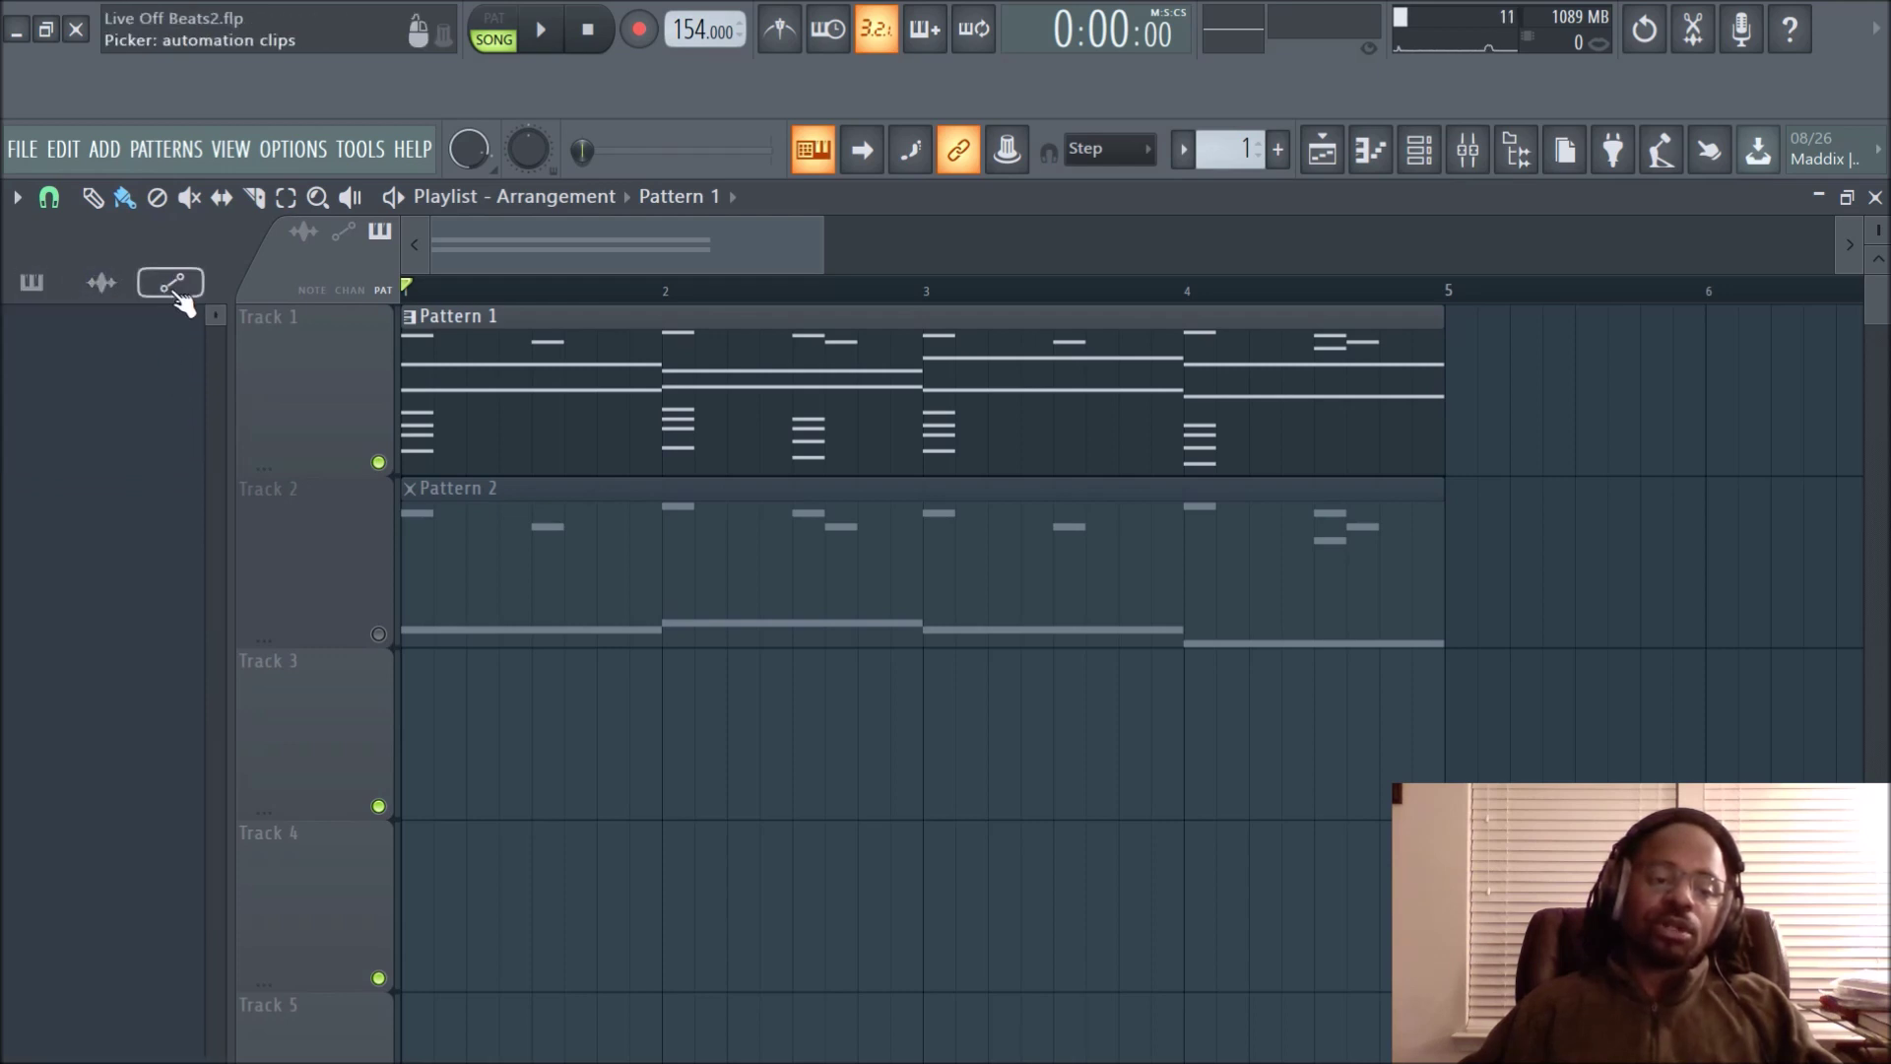
left_click(39, 296)
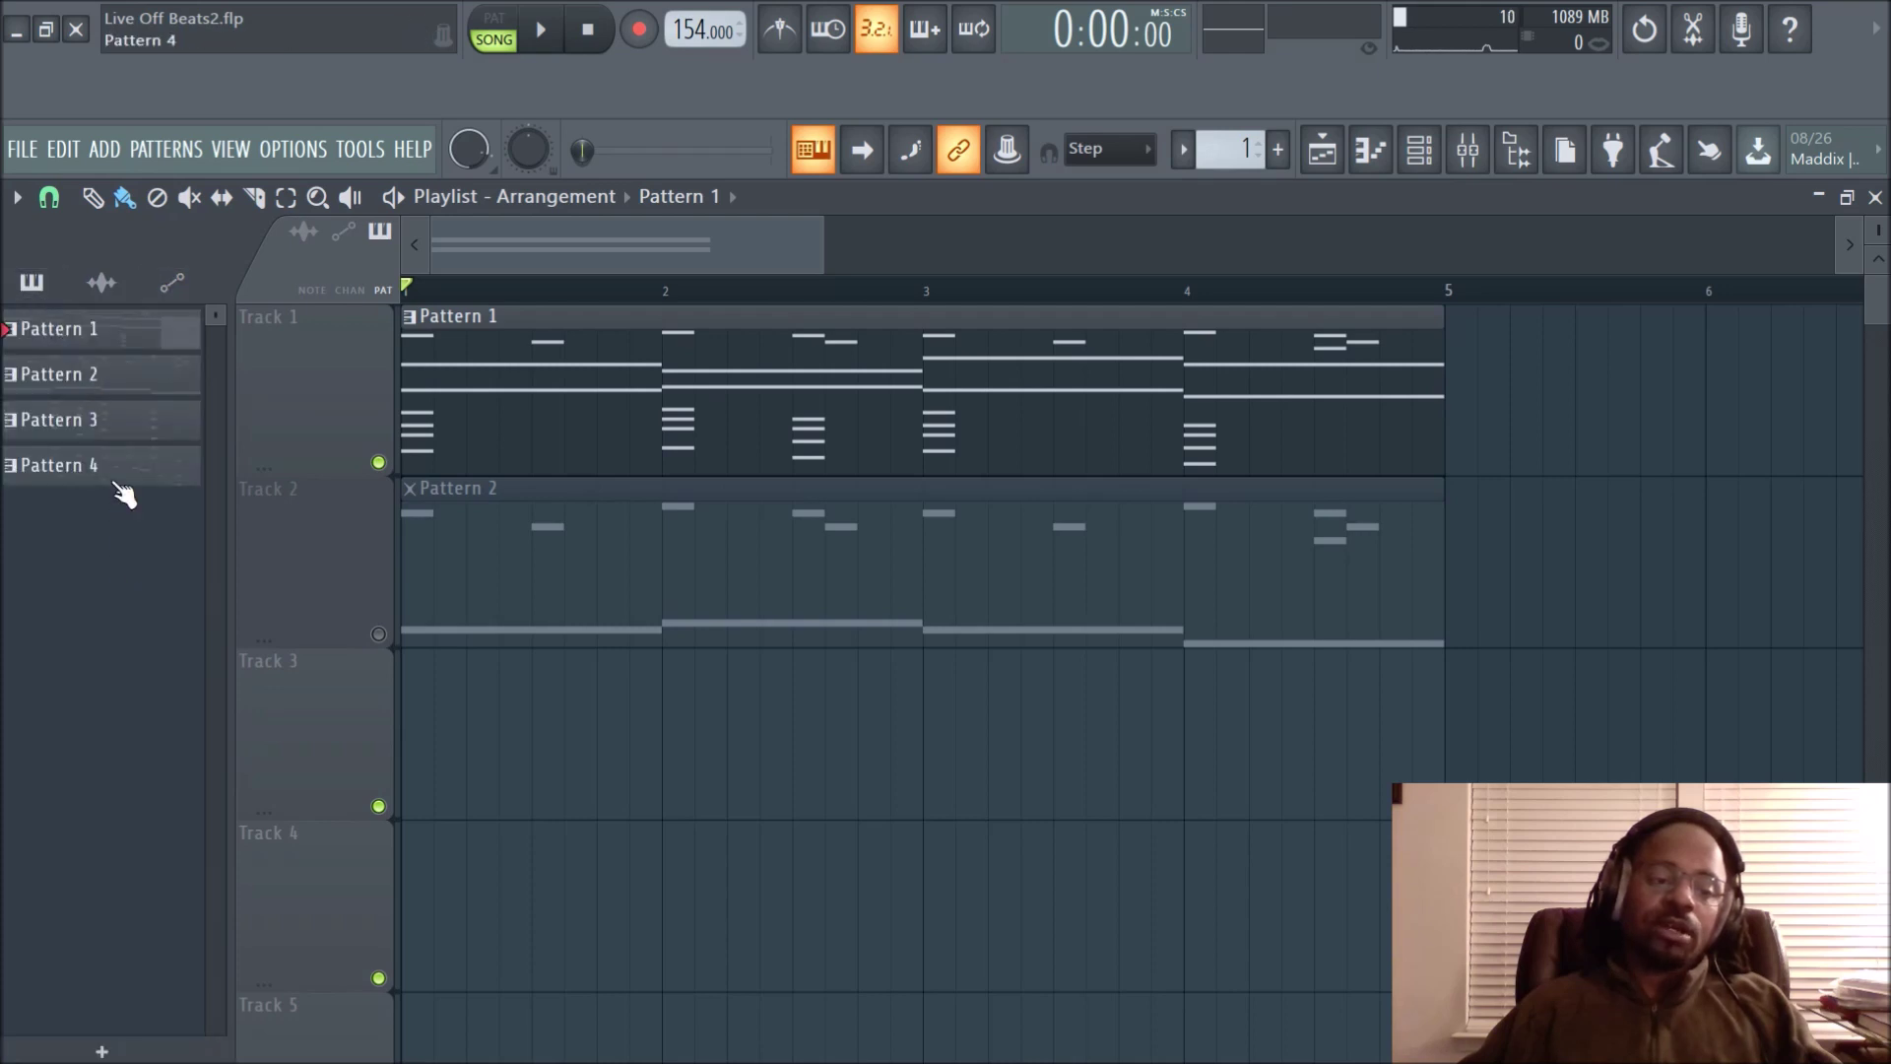
right_click(85, 334)
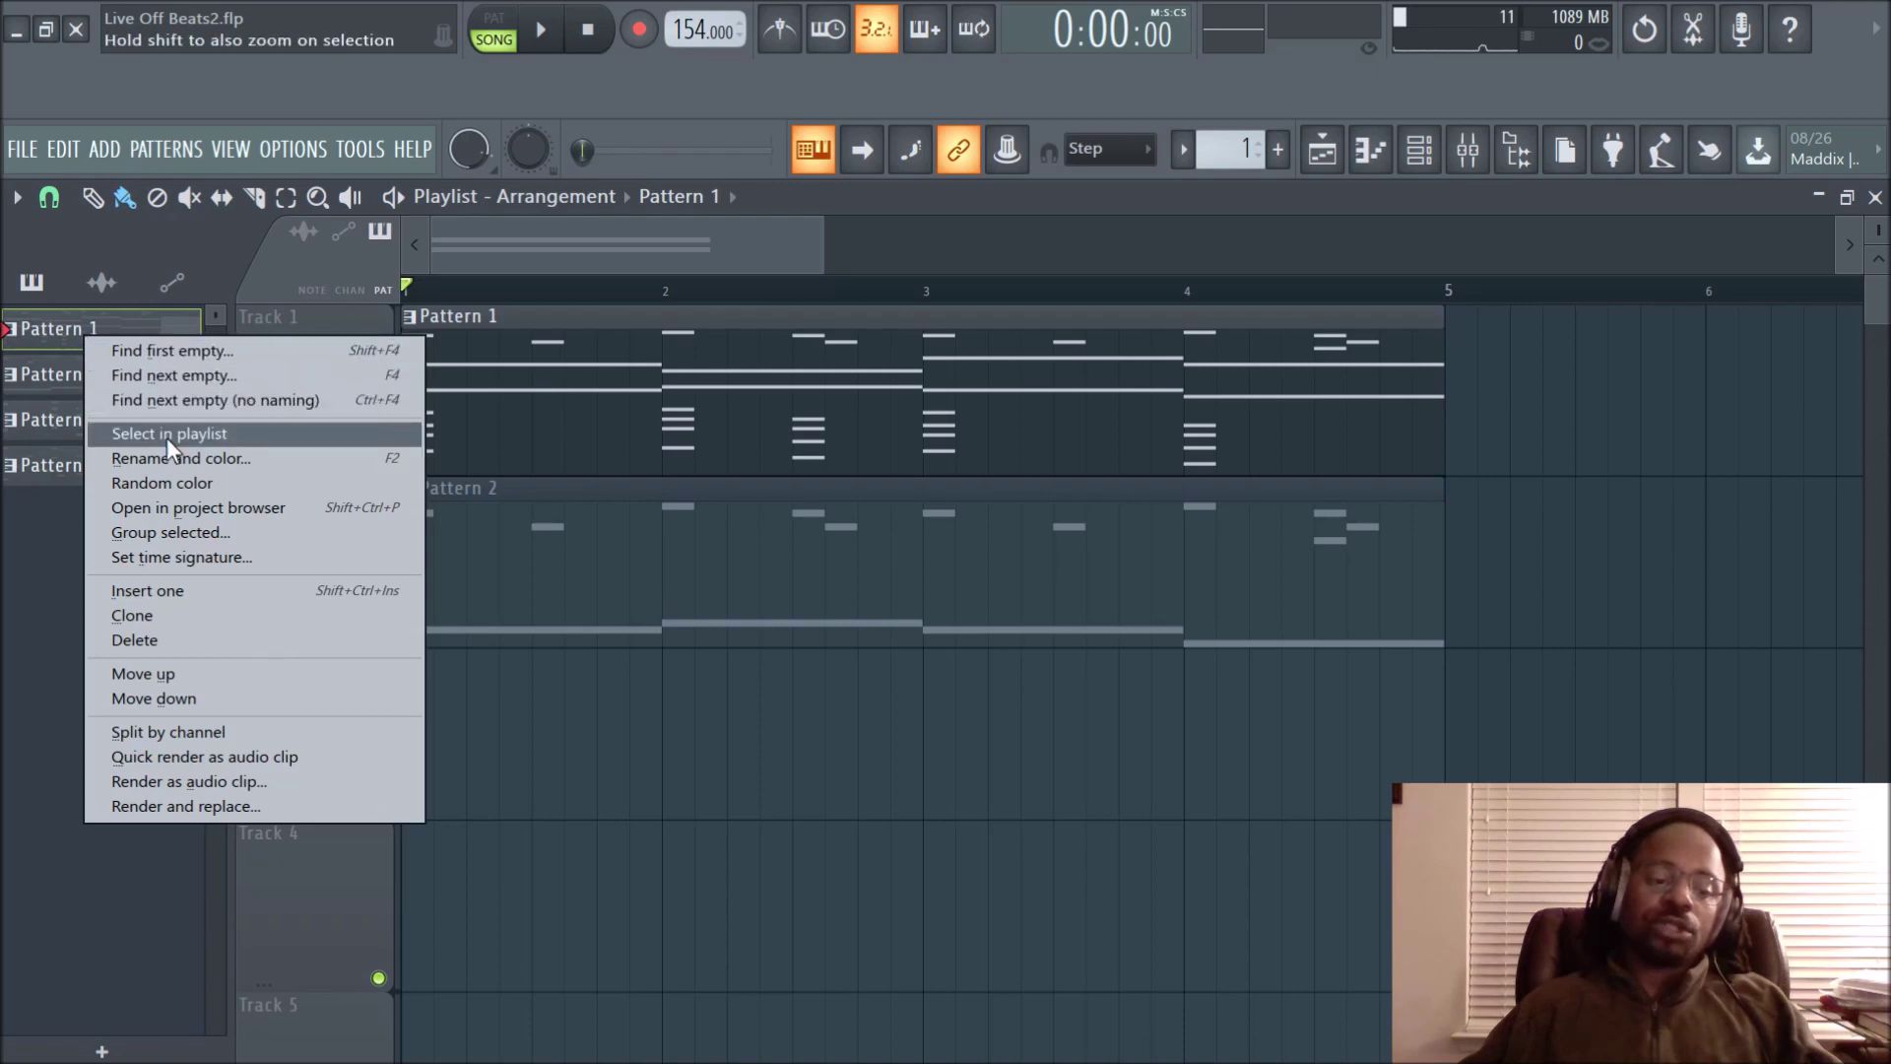
left_click(185, 557)
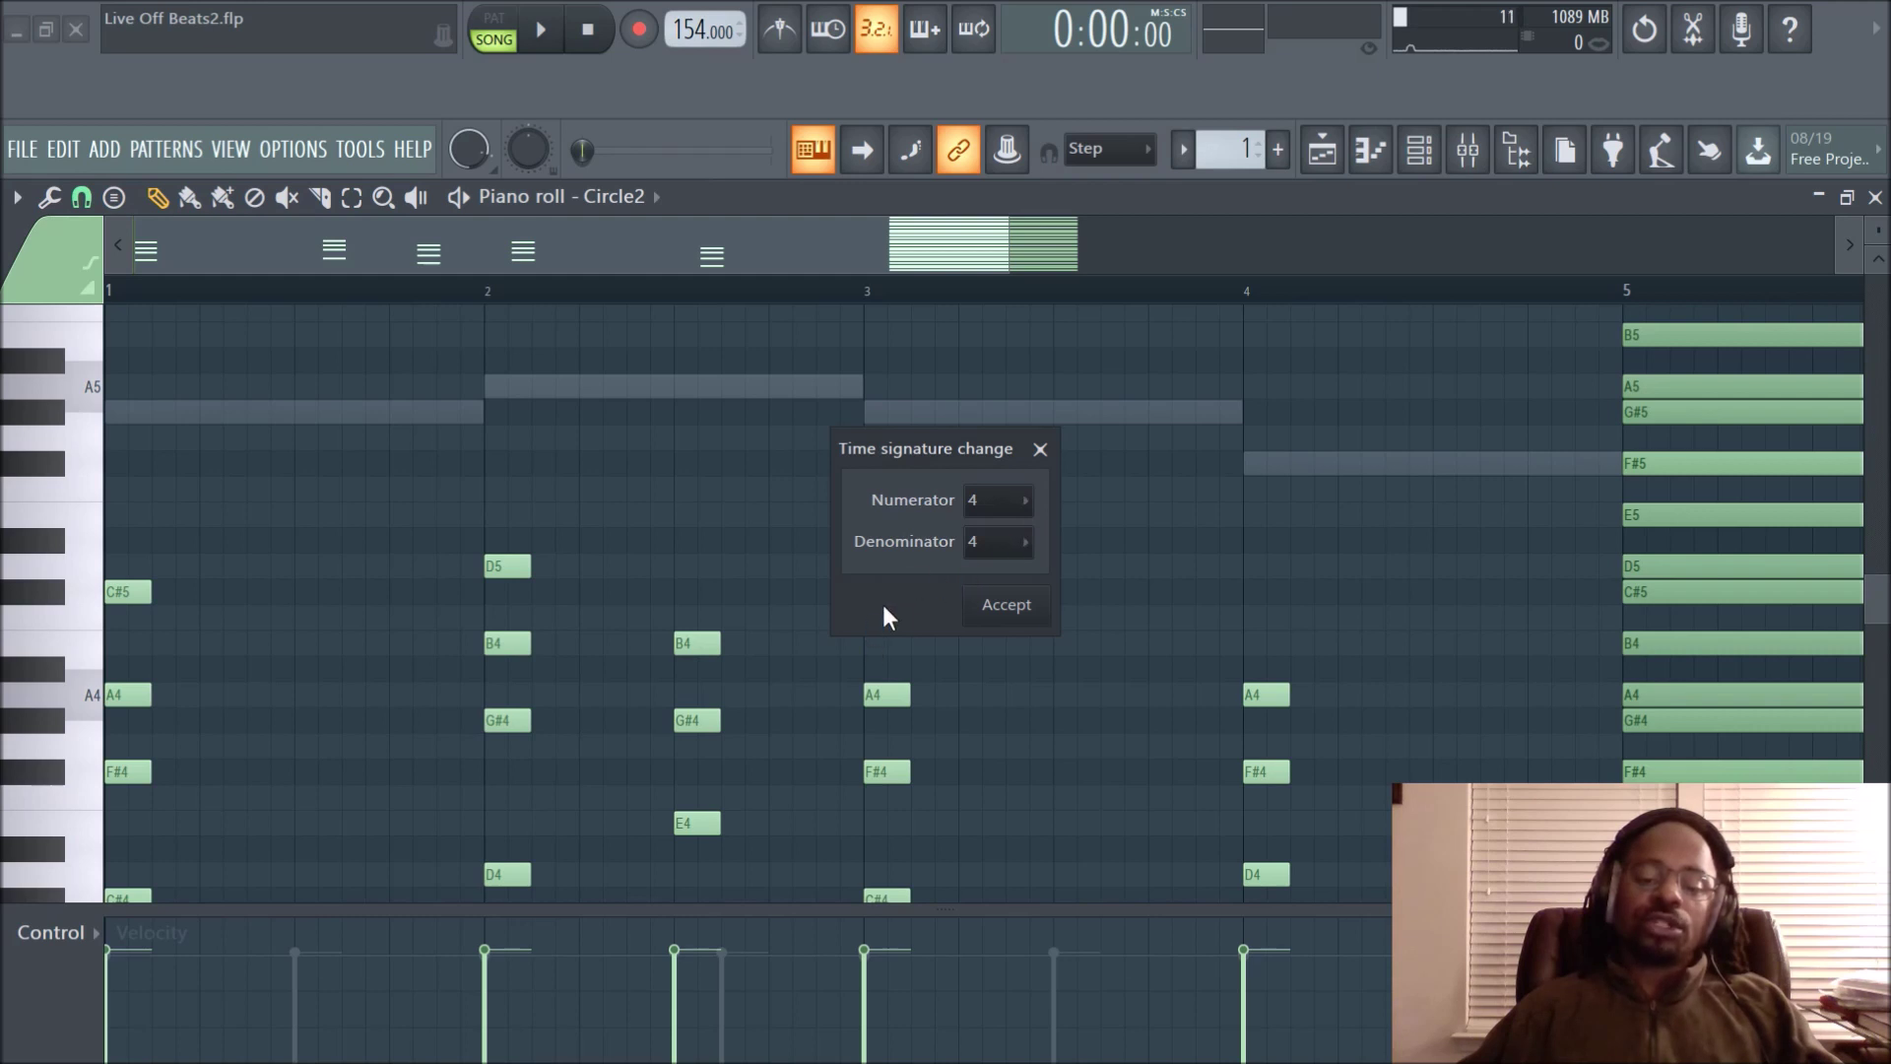
Change Pattern 1's time signature numerator to 3, making it 3/4
left_click(1018, 501)
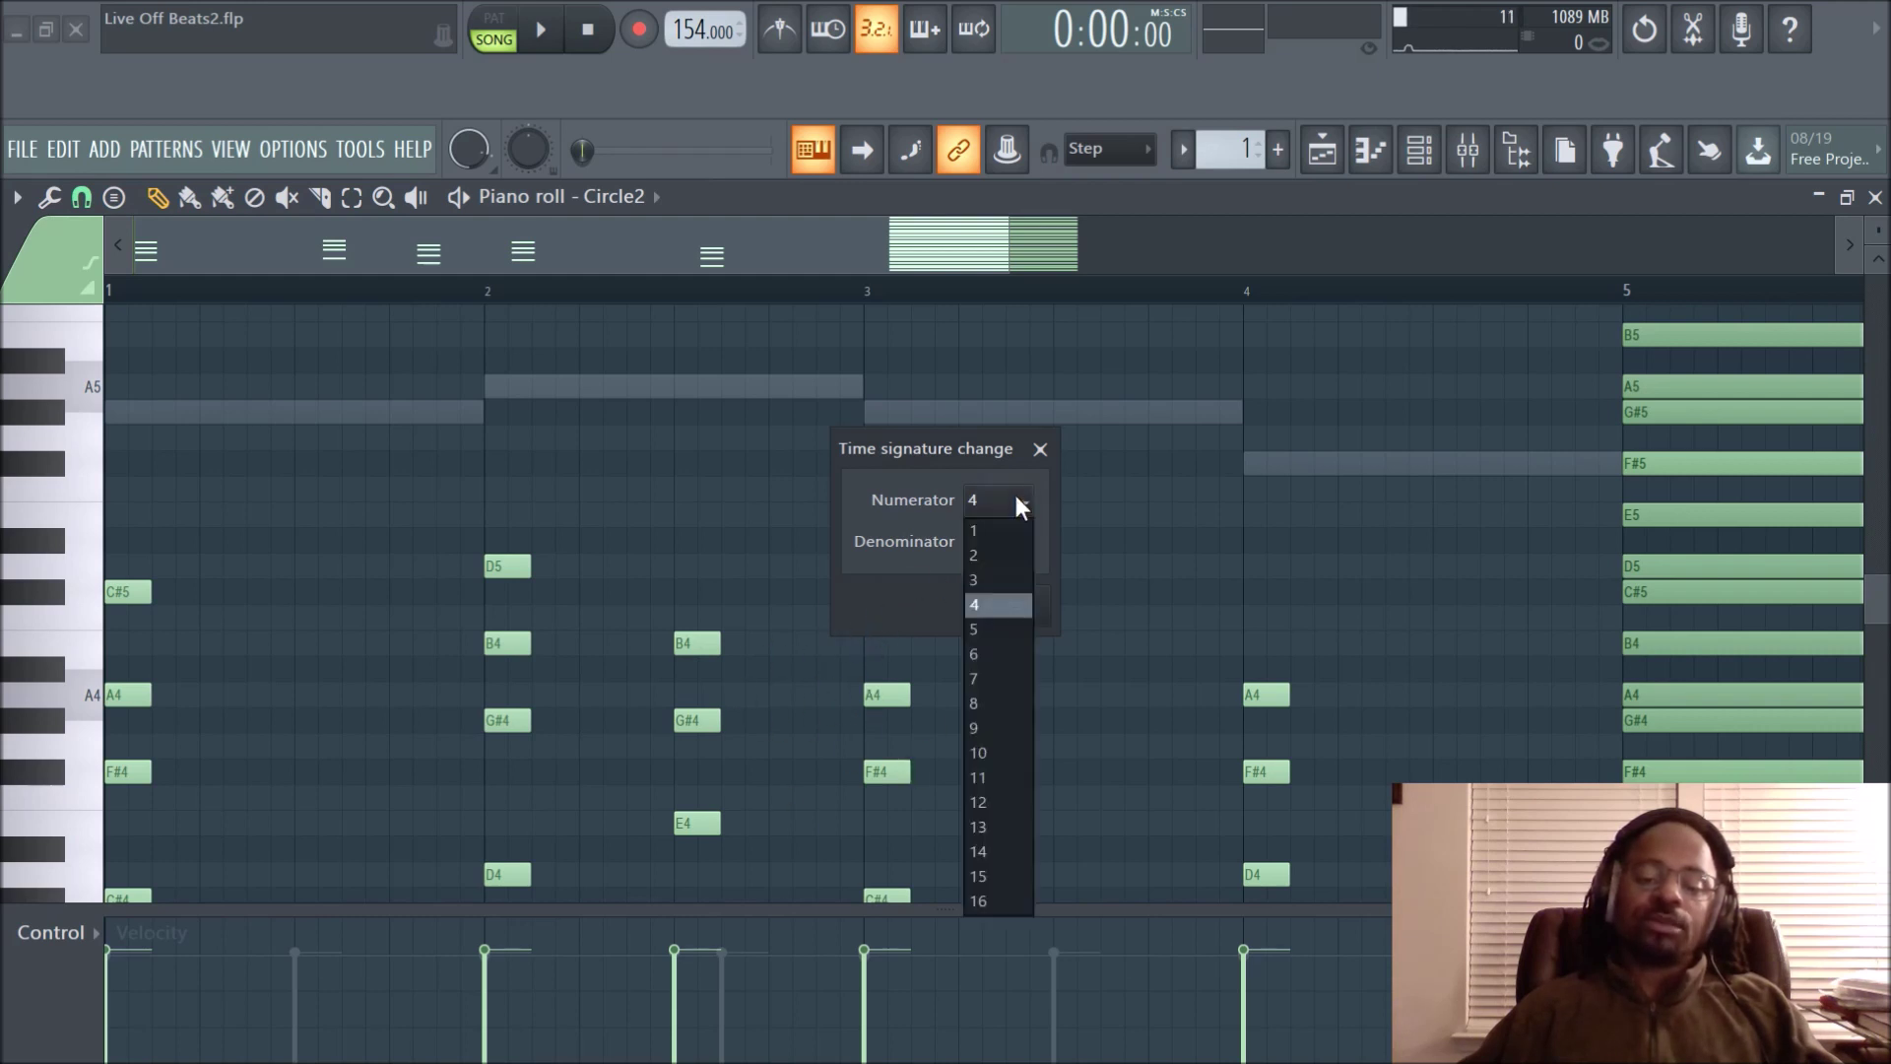
left_click(1011, 575)
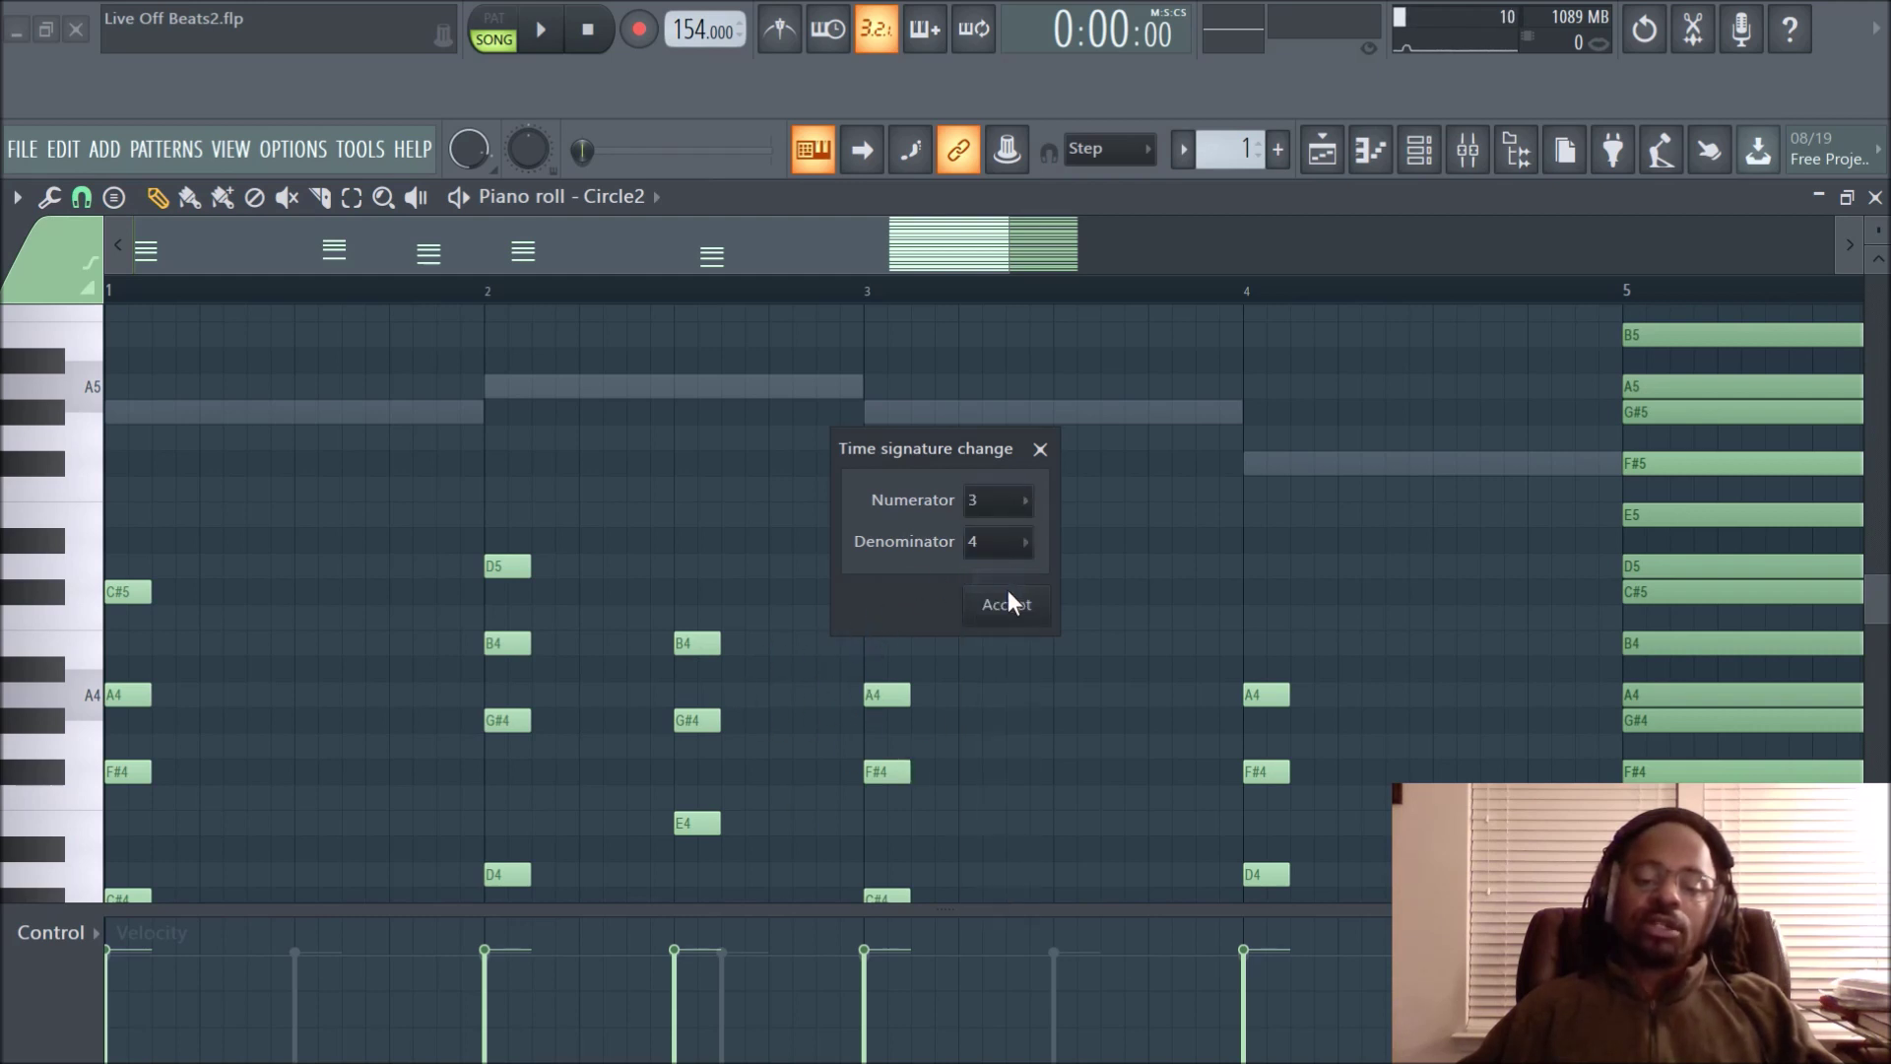
left_click(1013, 615)
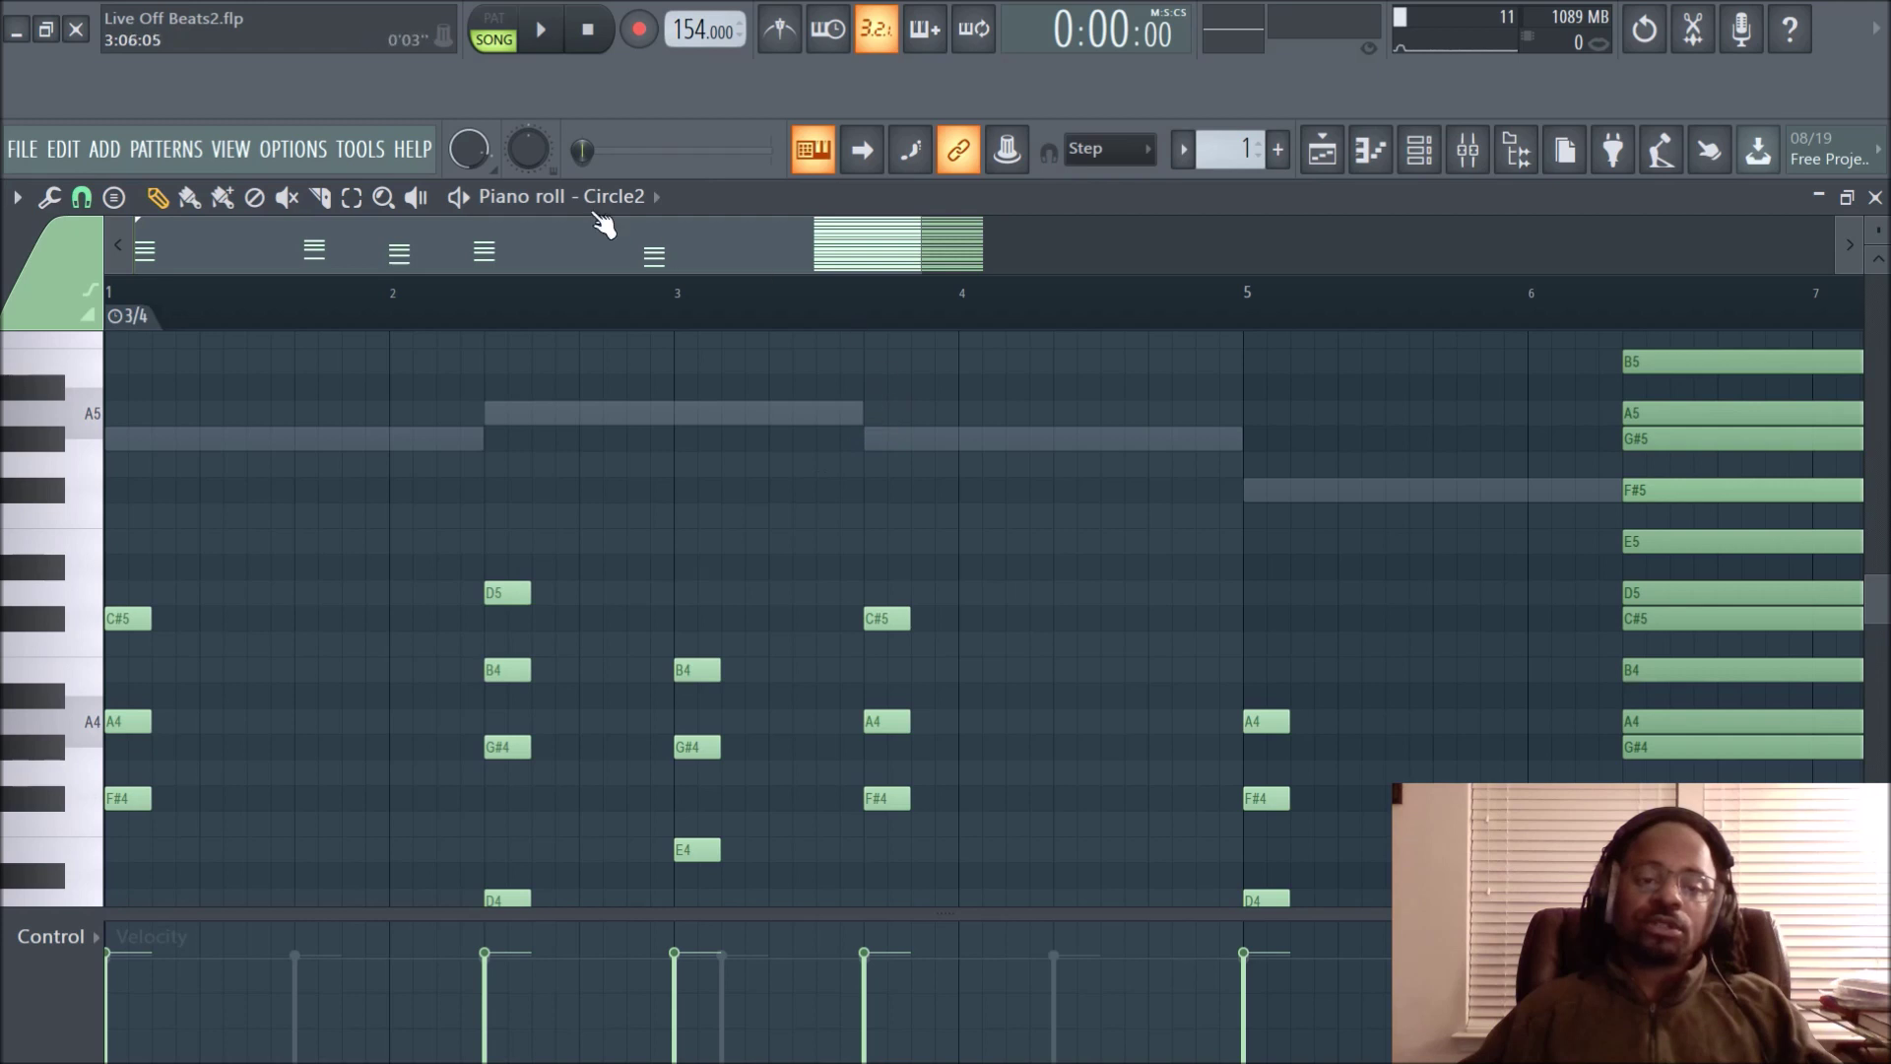
Switch the transport to pattern mode and stop the pattern playback
left_click(494, 25)
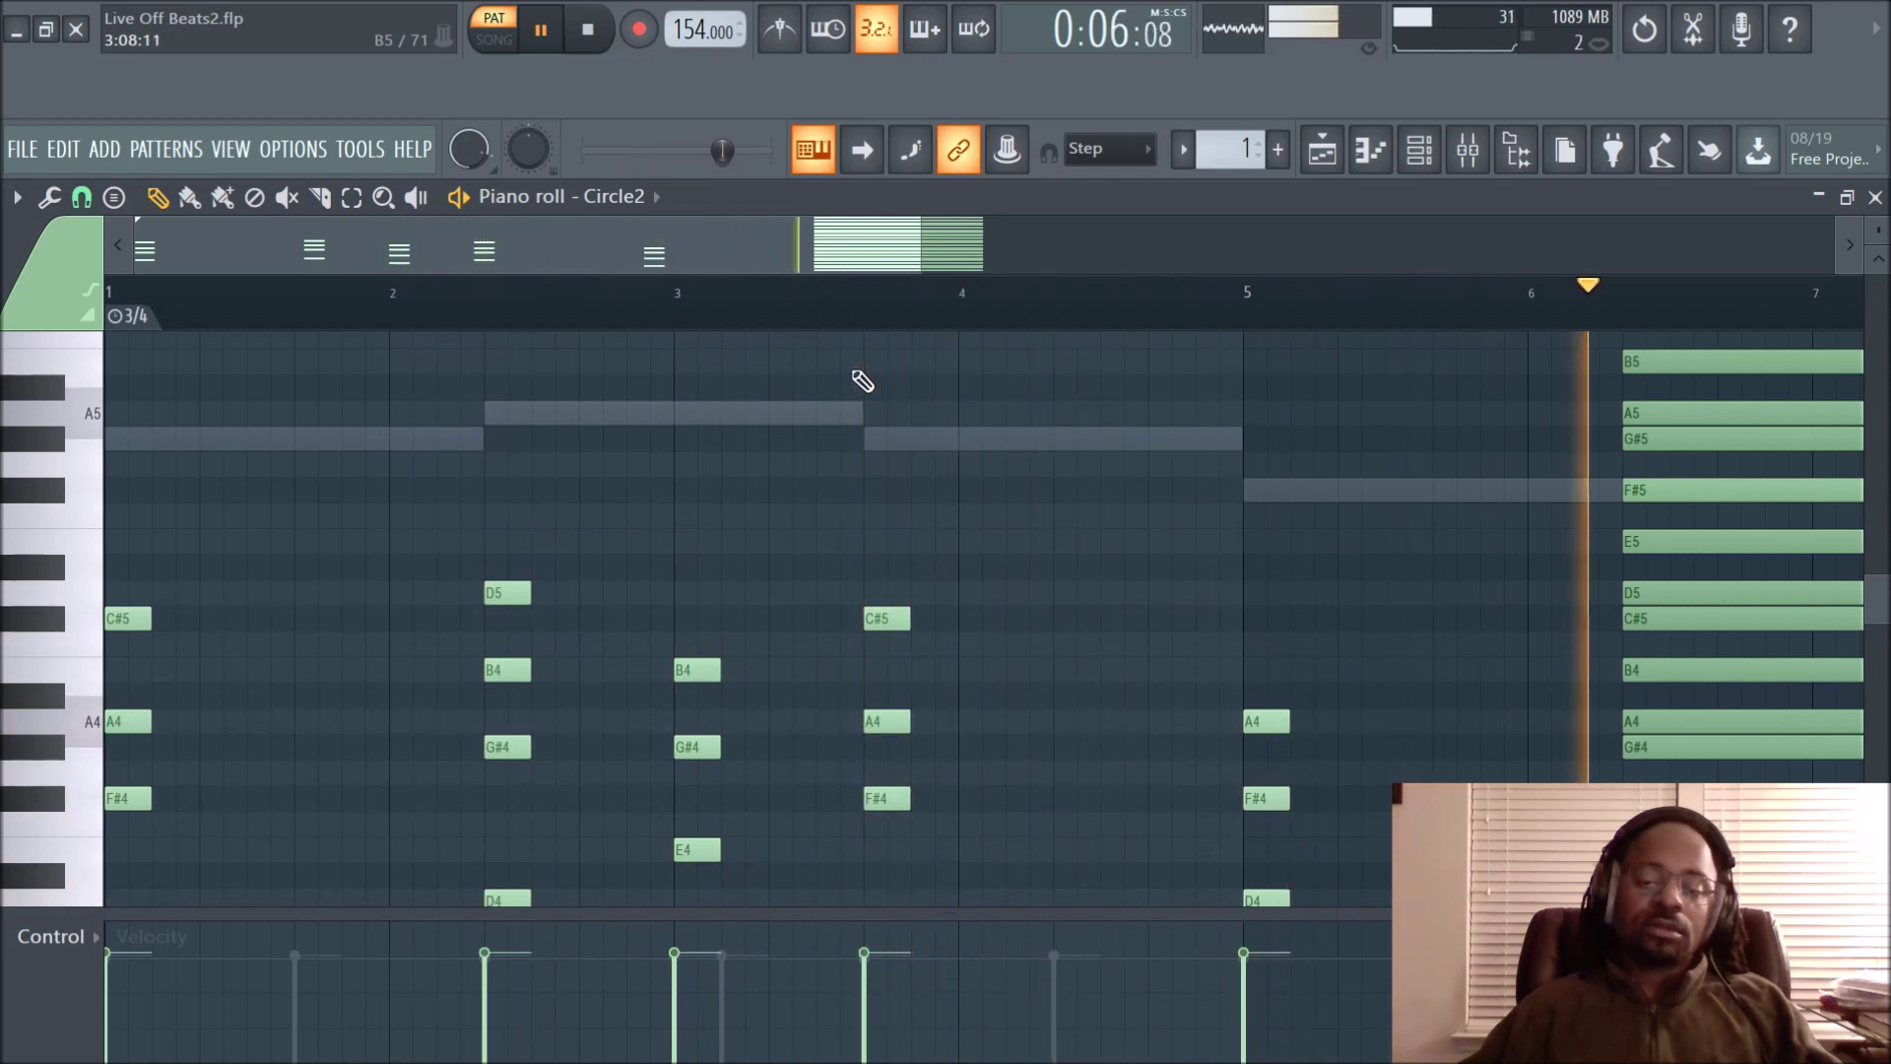
key("space")
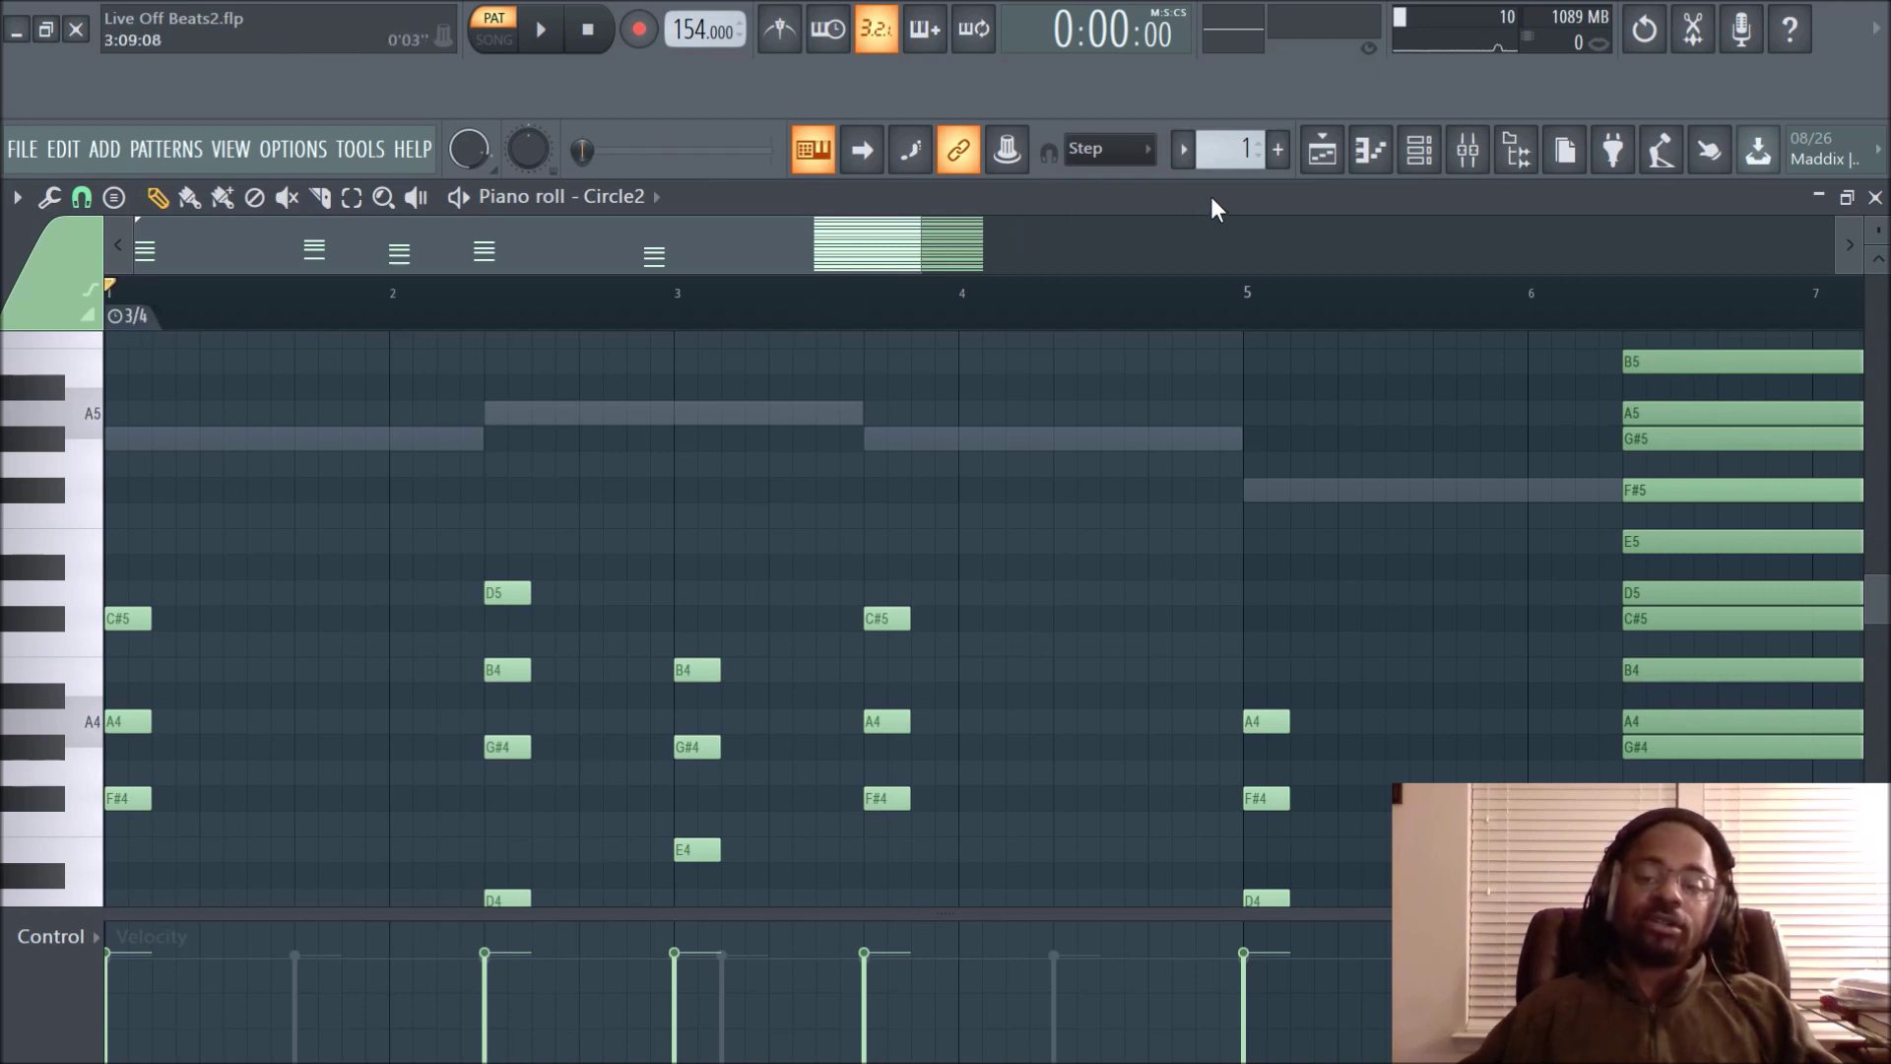
left_click(1322, 149)
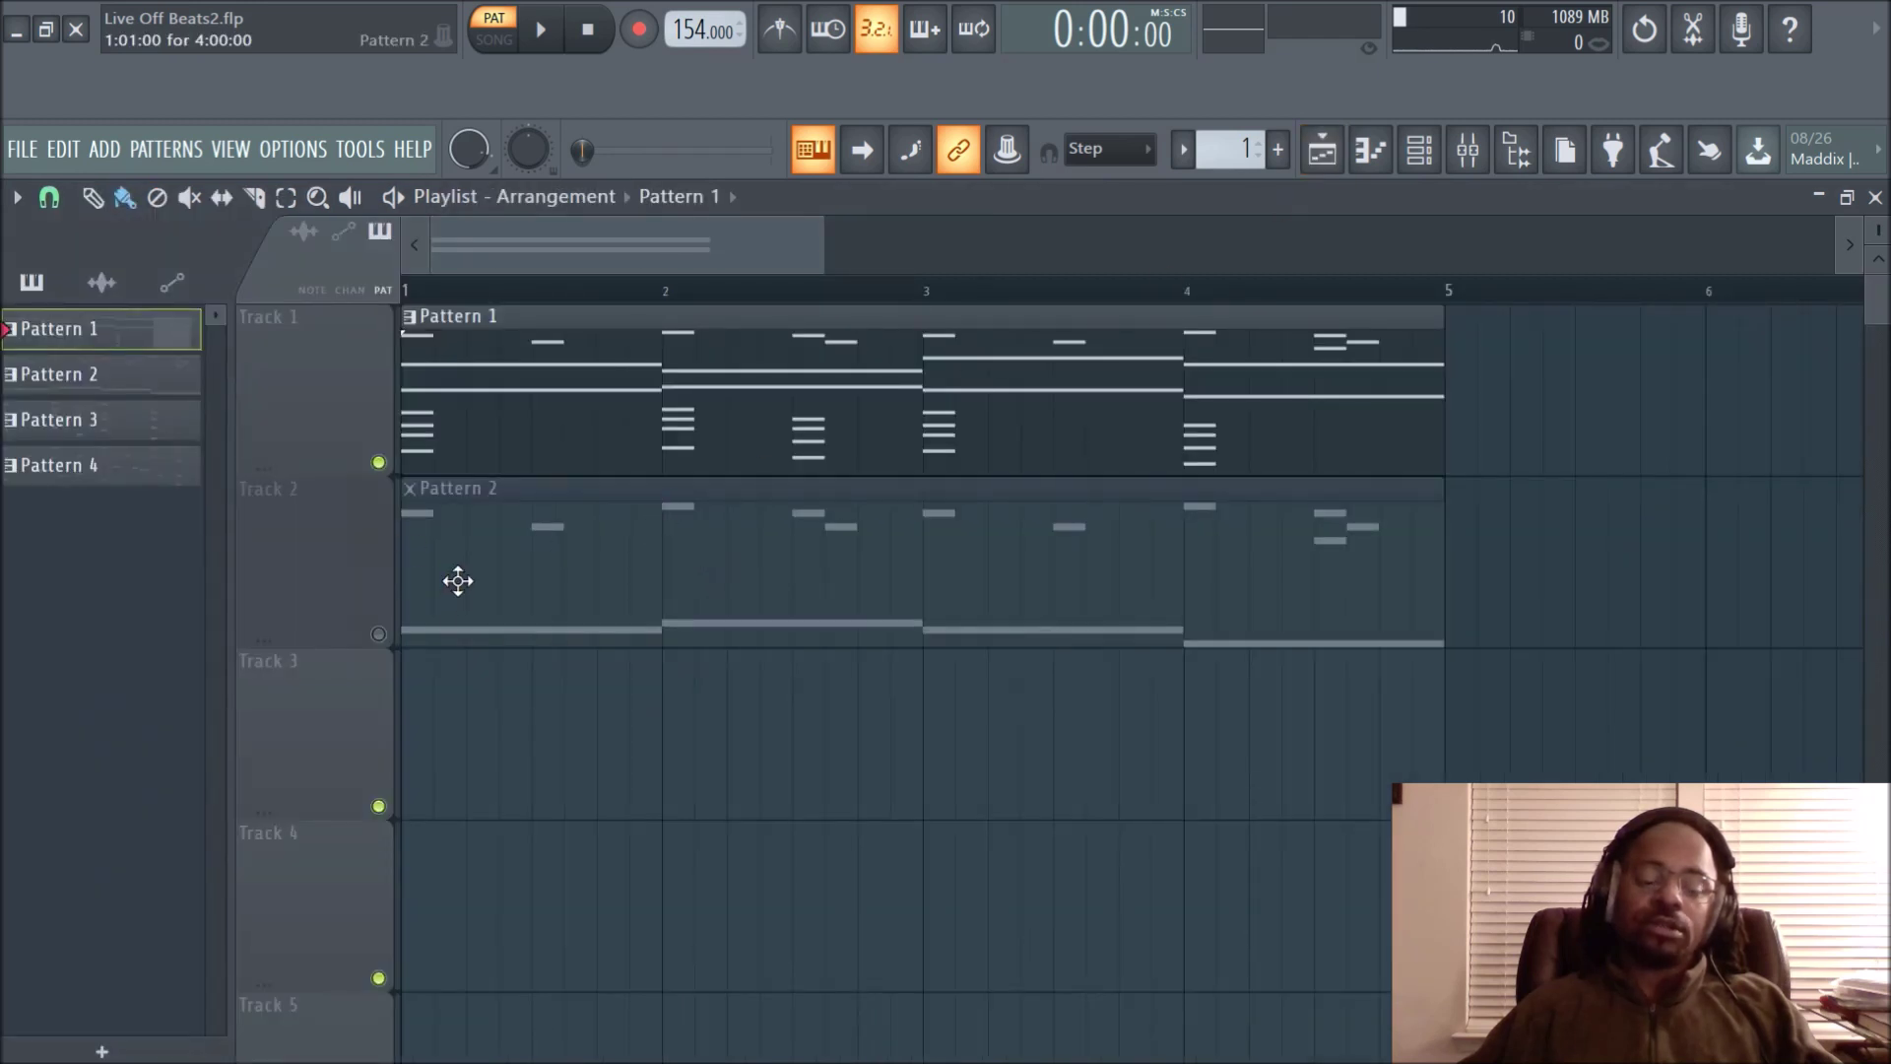
double_click(701, 591)
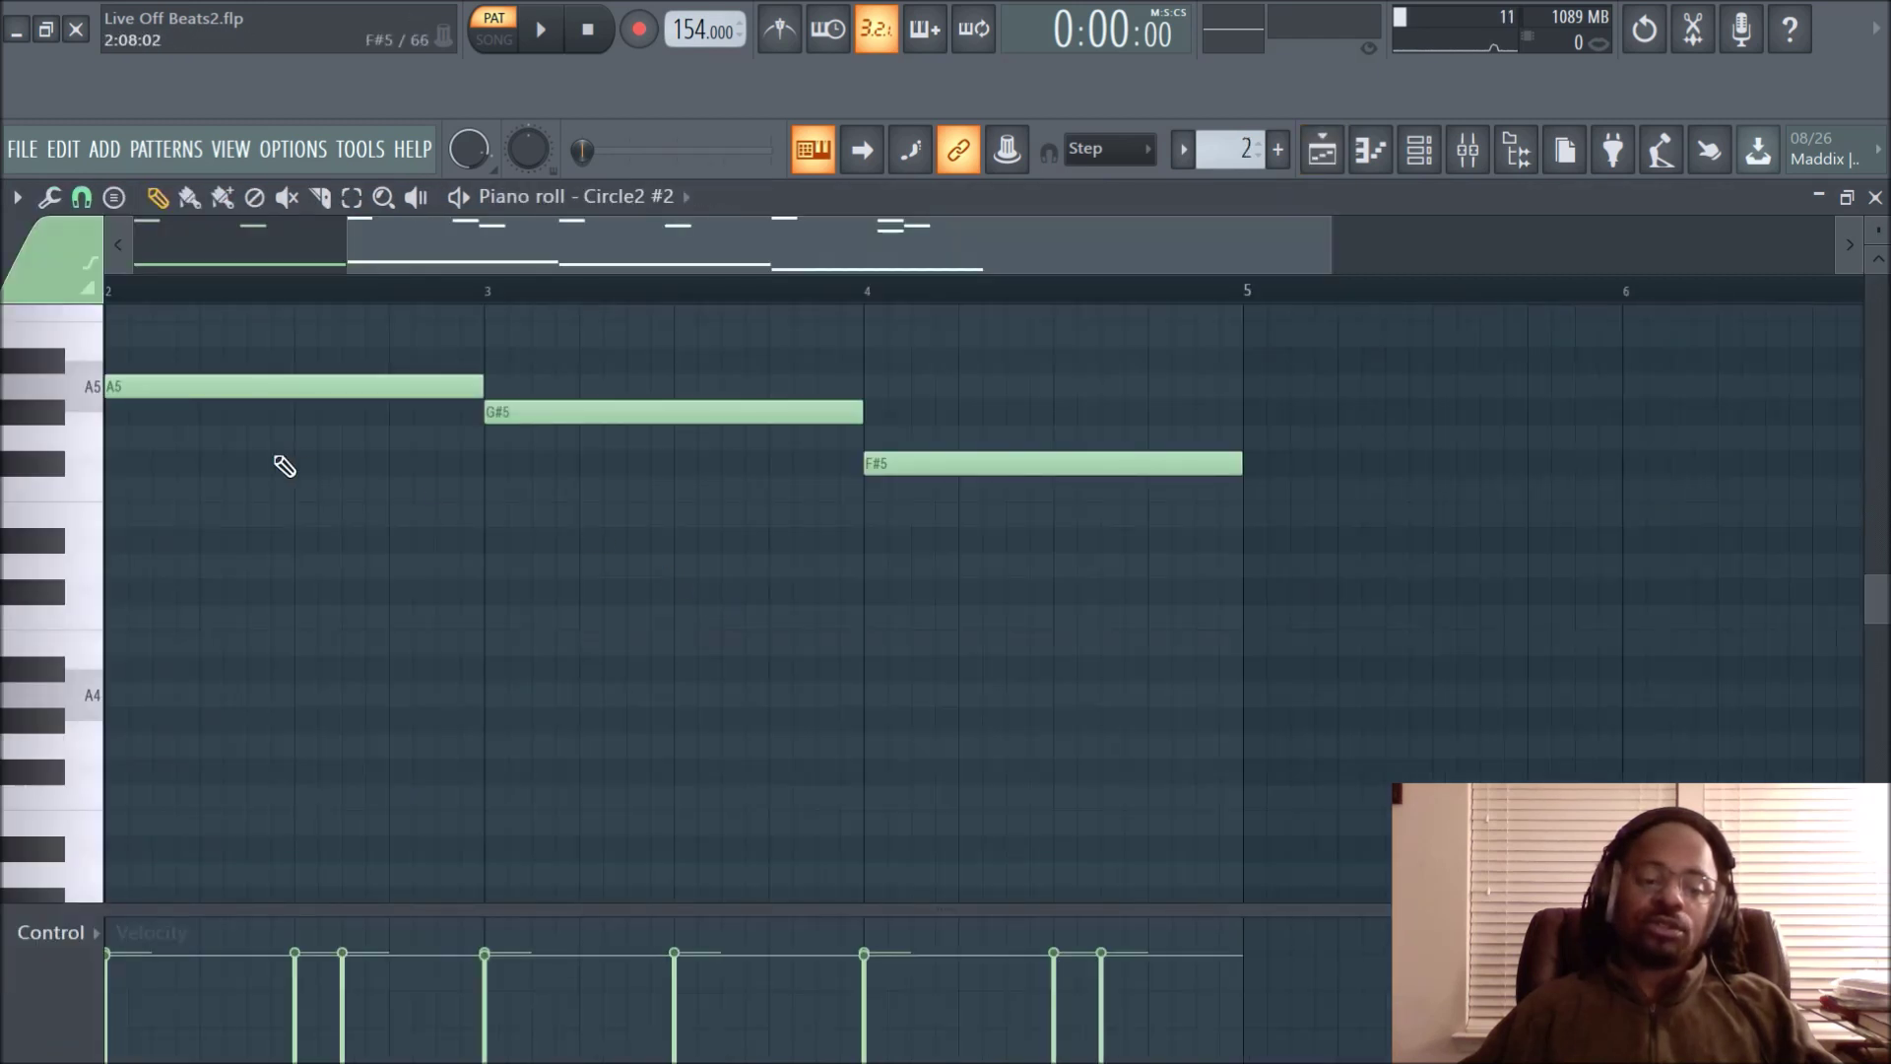
left_click_drag(459, 241, 185, 268)
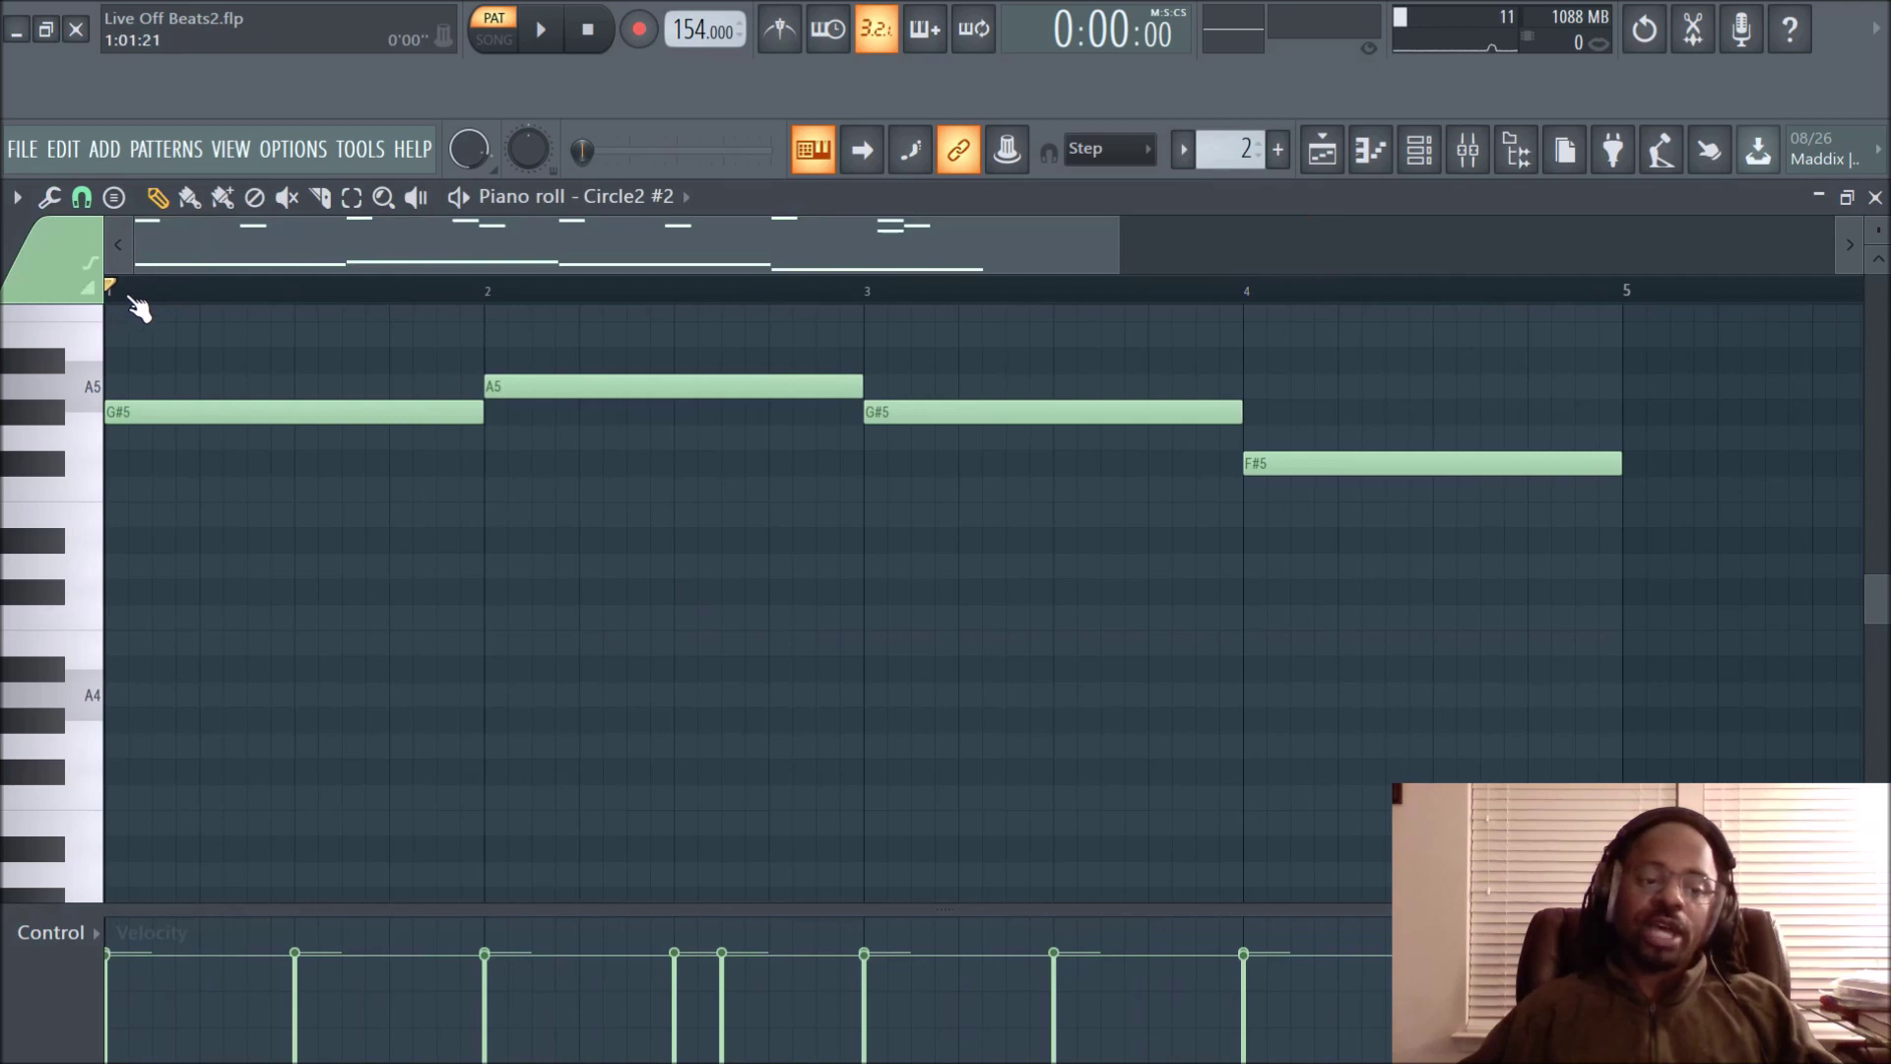
left_click(1322, 149)
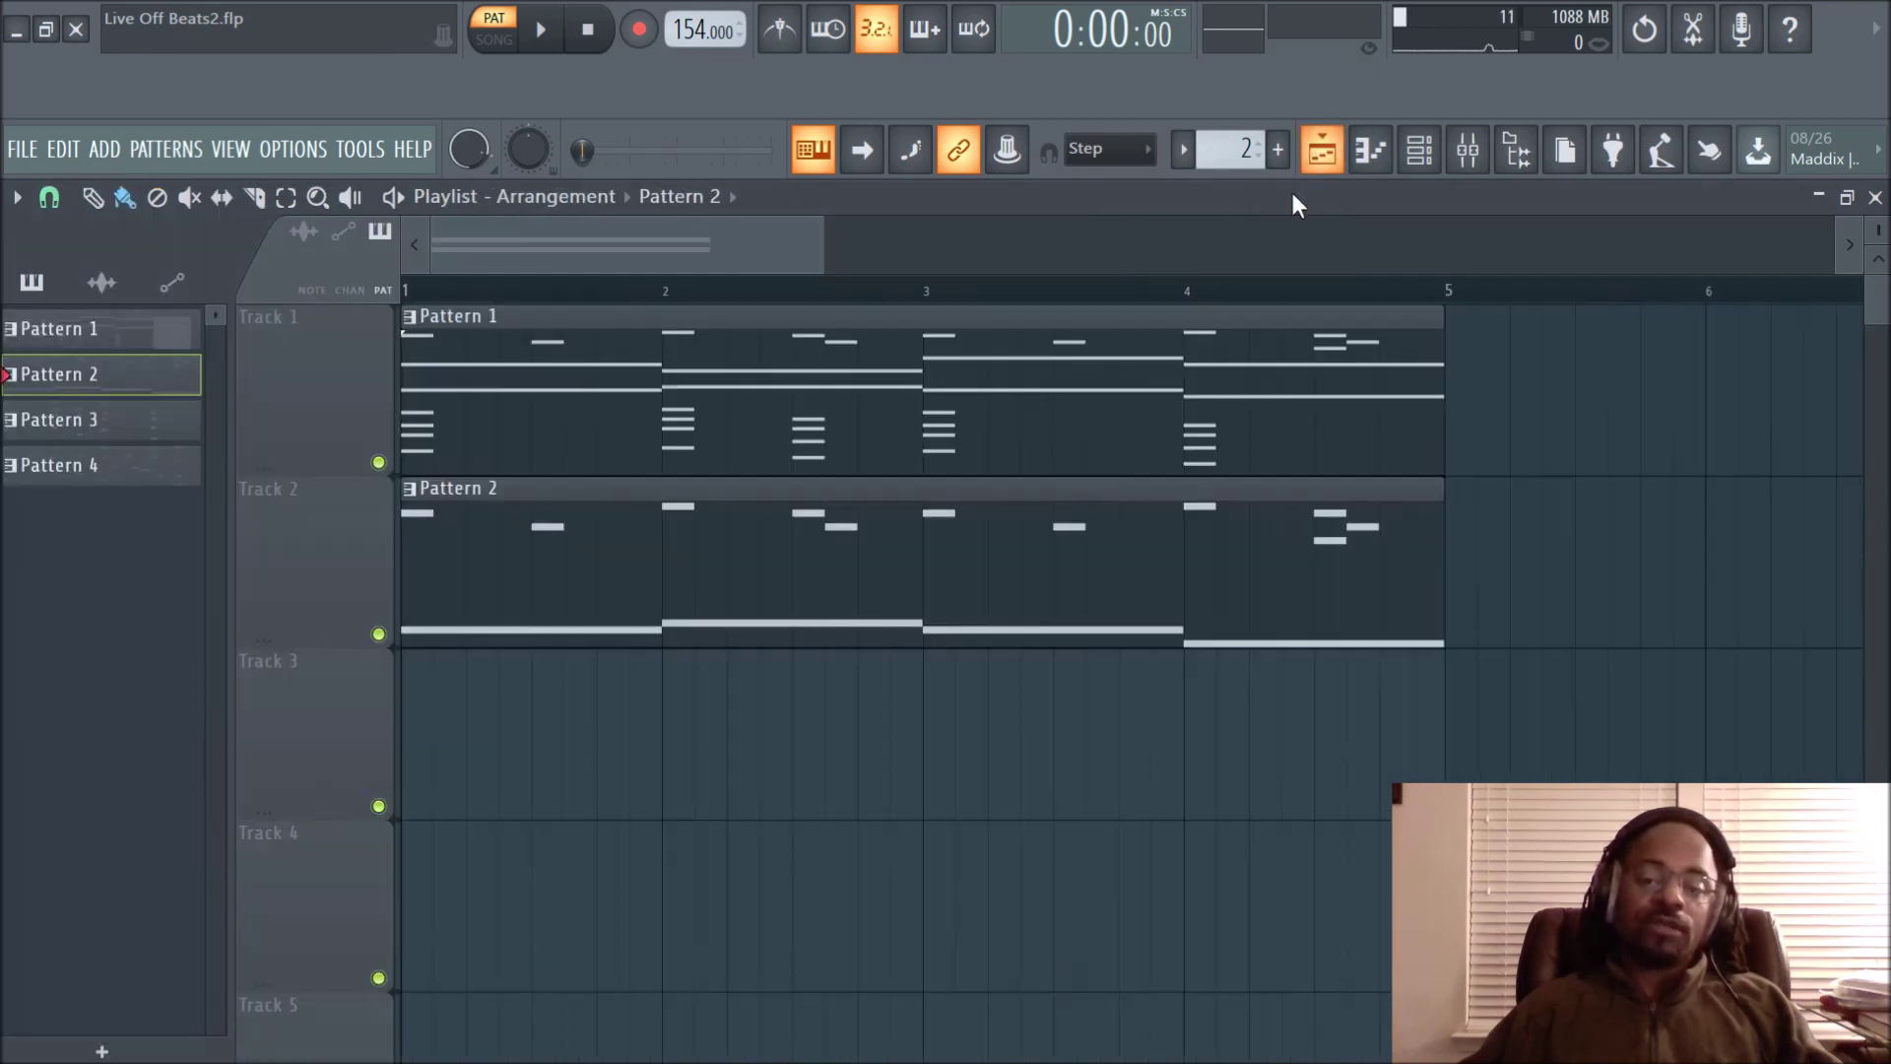
double_click(734, 394)
mouse_move(412, 268)
left_mouse_down()
mouse_move(59, 264)
mouse_move(92, 296)
left_mouse_up()
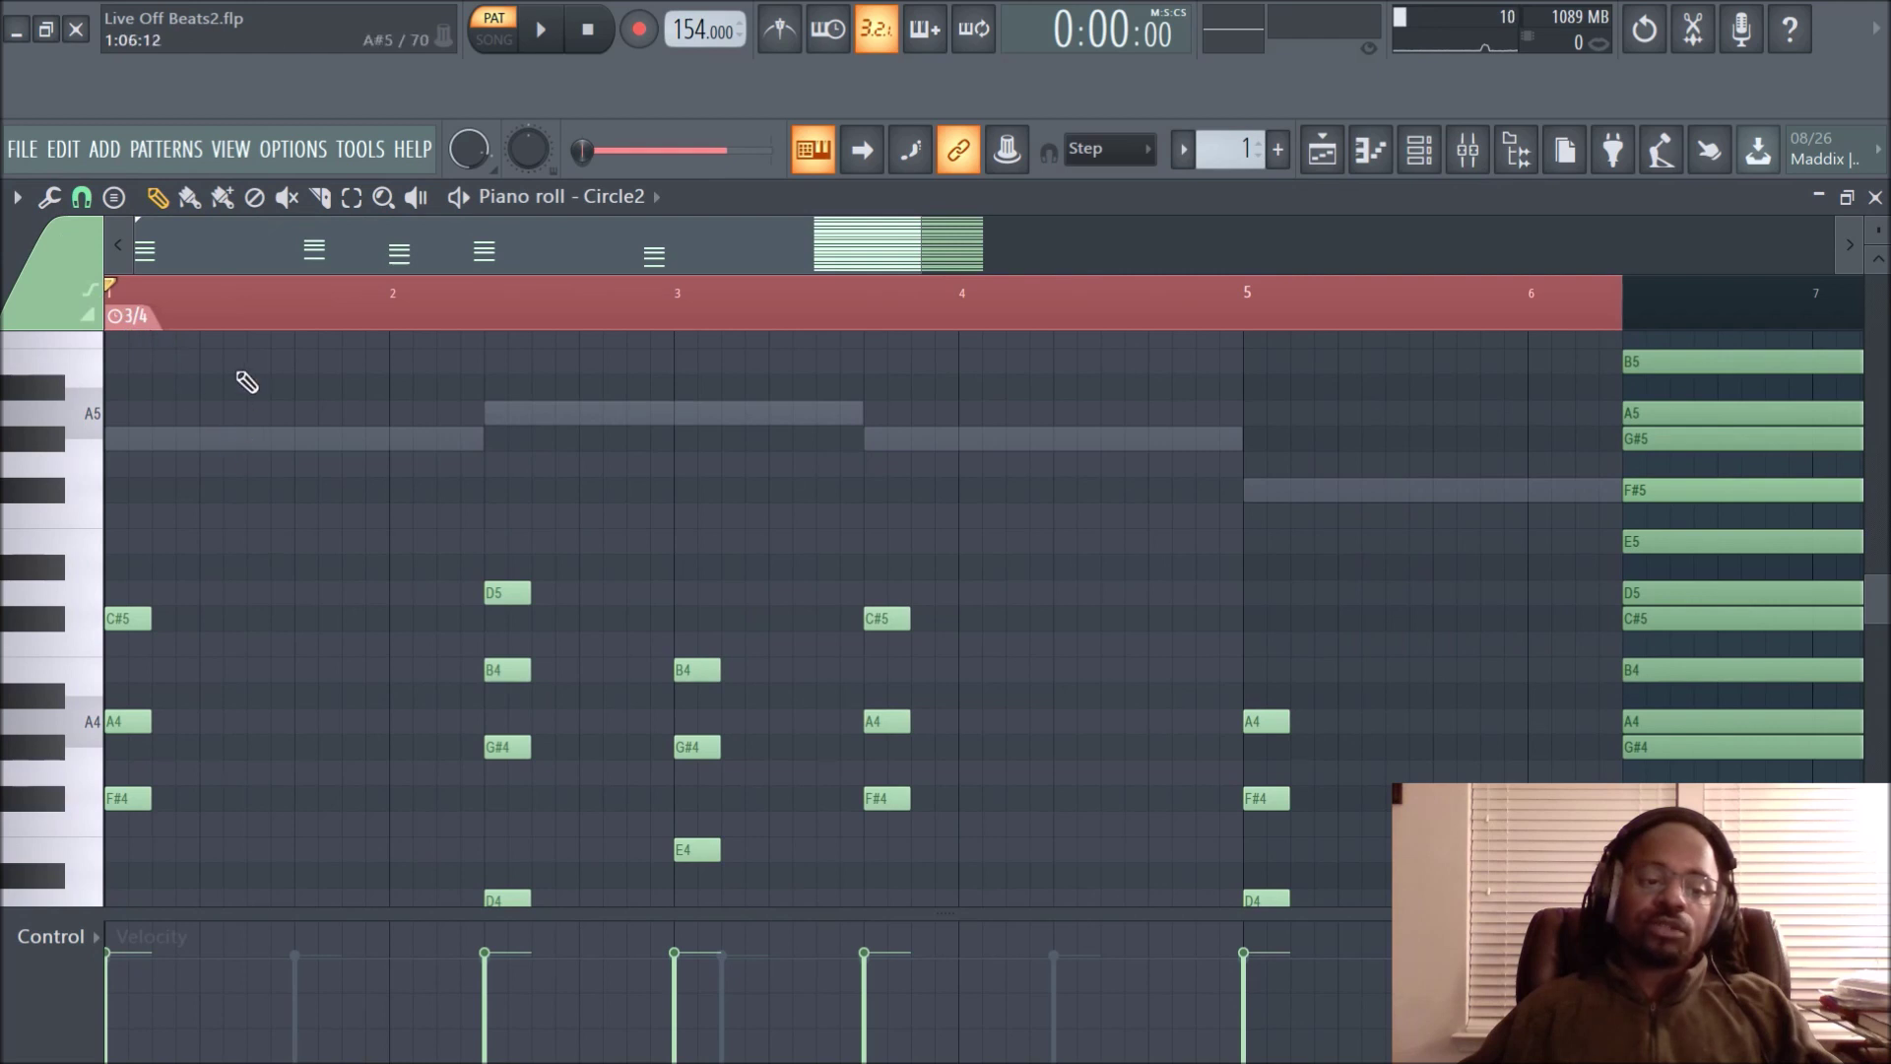
Clear the ruler and note selections and re-time the 3/4 marker to 1/4
left_click(262, 305)
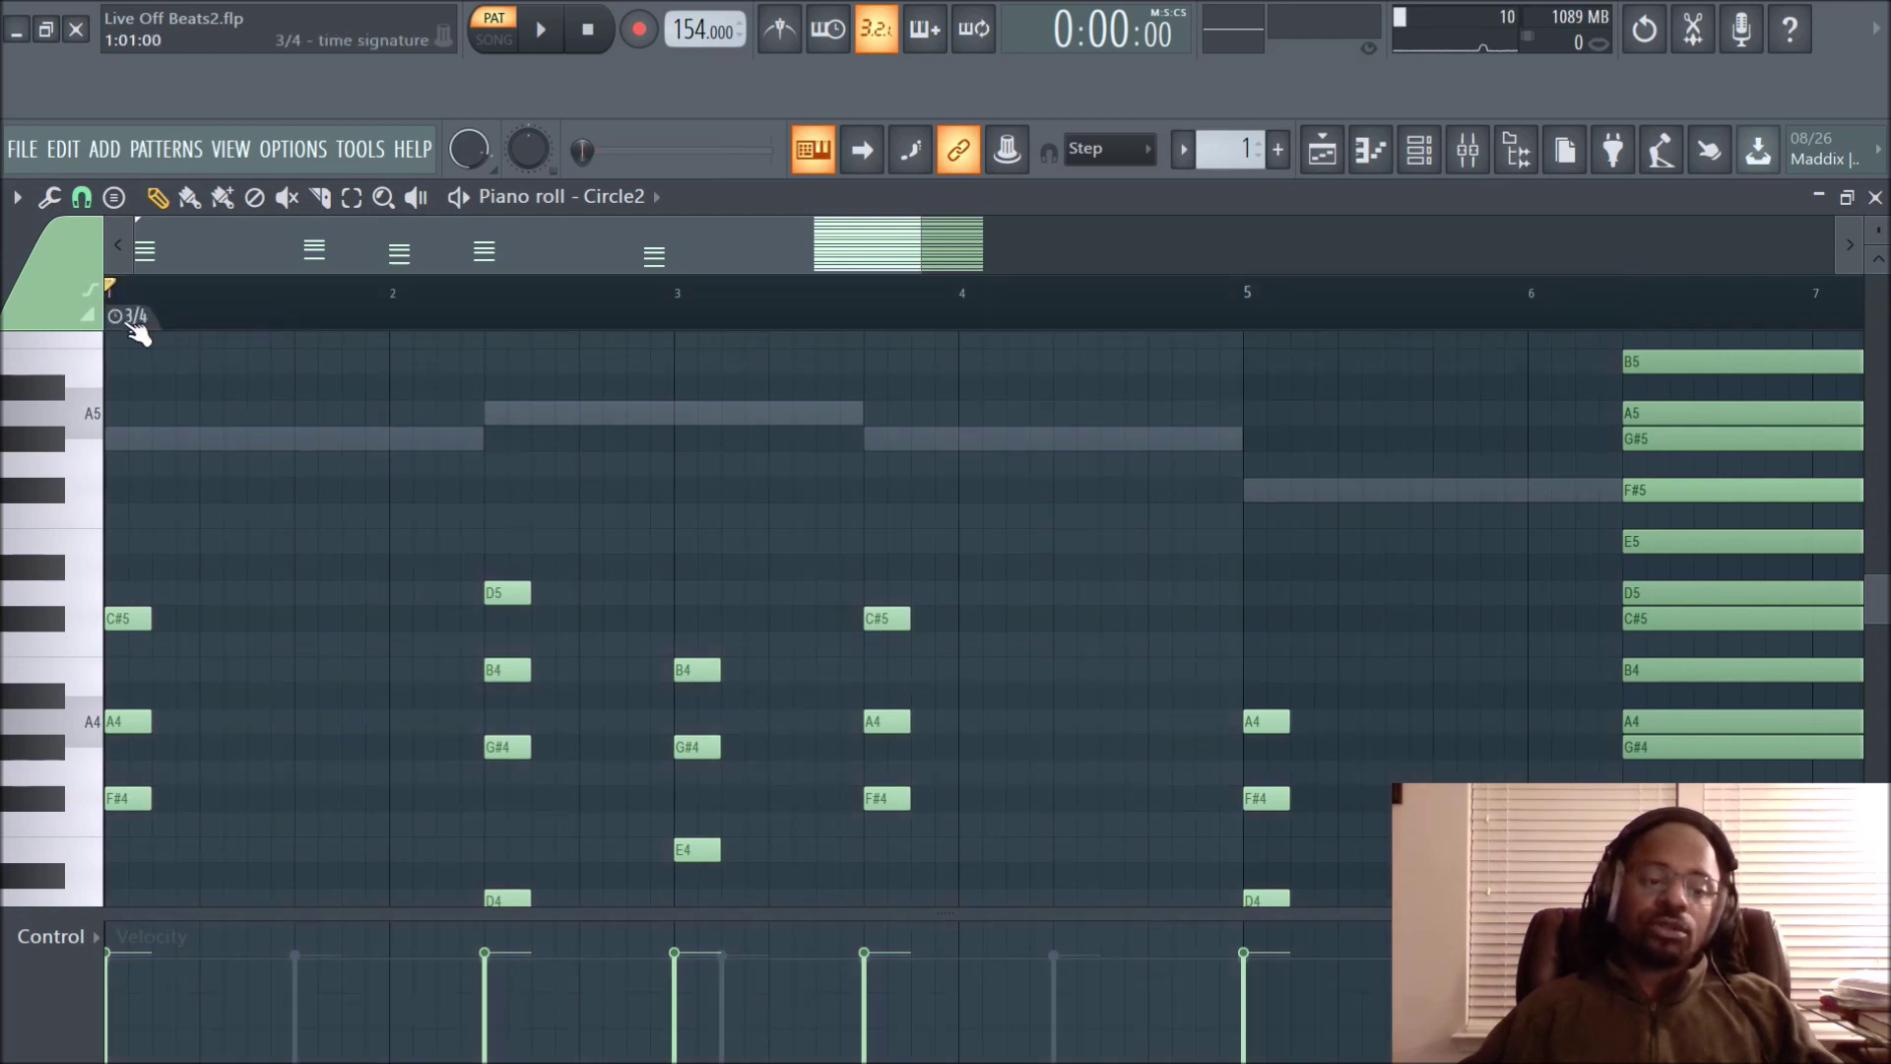
left_click(133, 323)
left_click(139, 329)
right_click(133, 315)
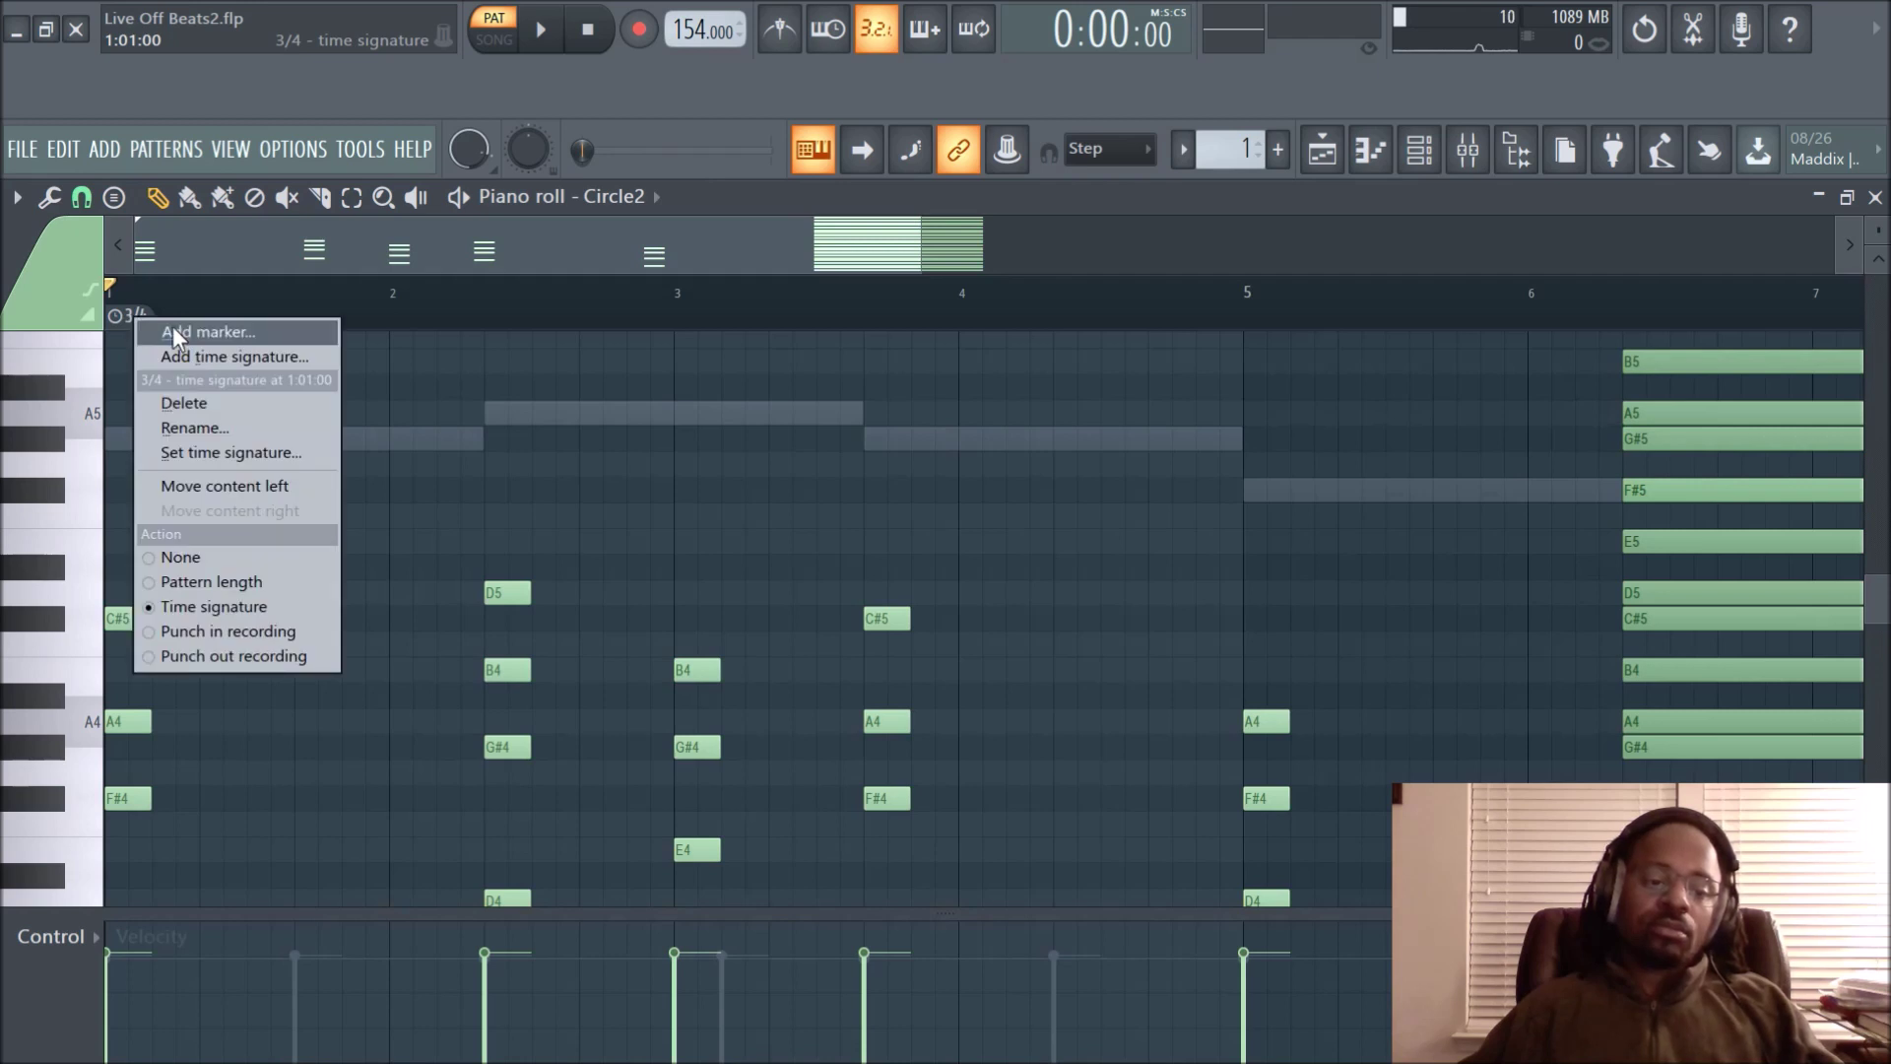
left_click(264, 453)
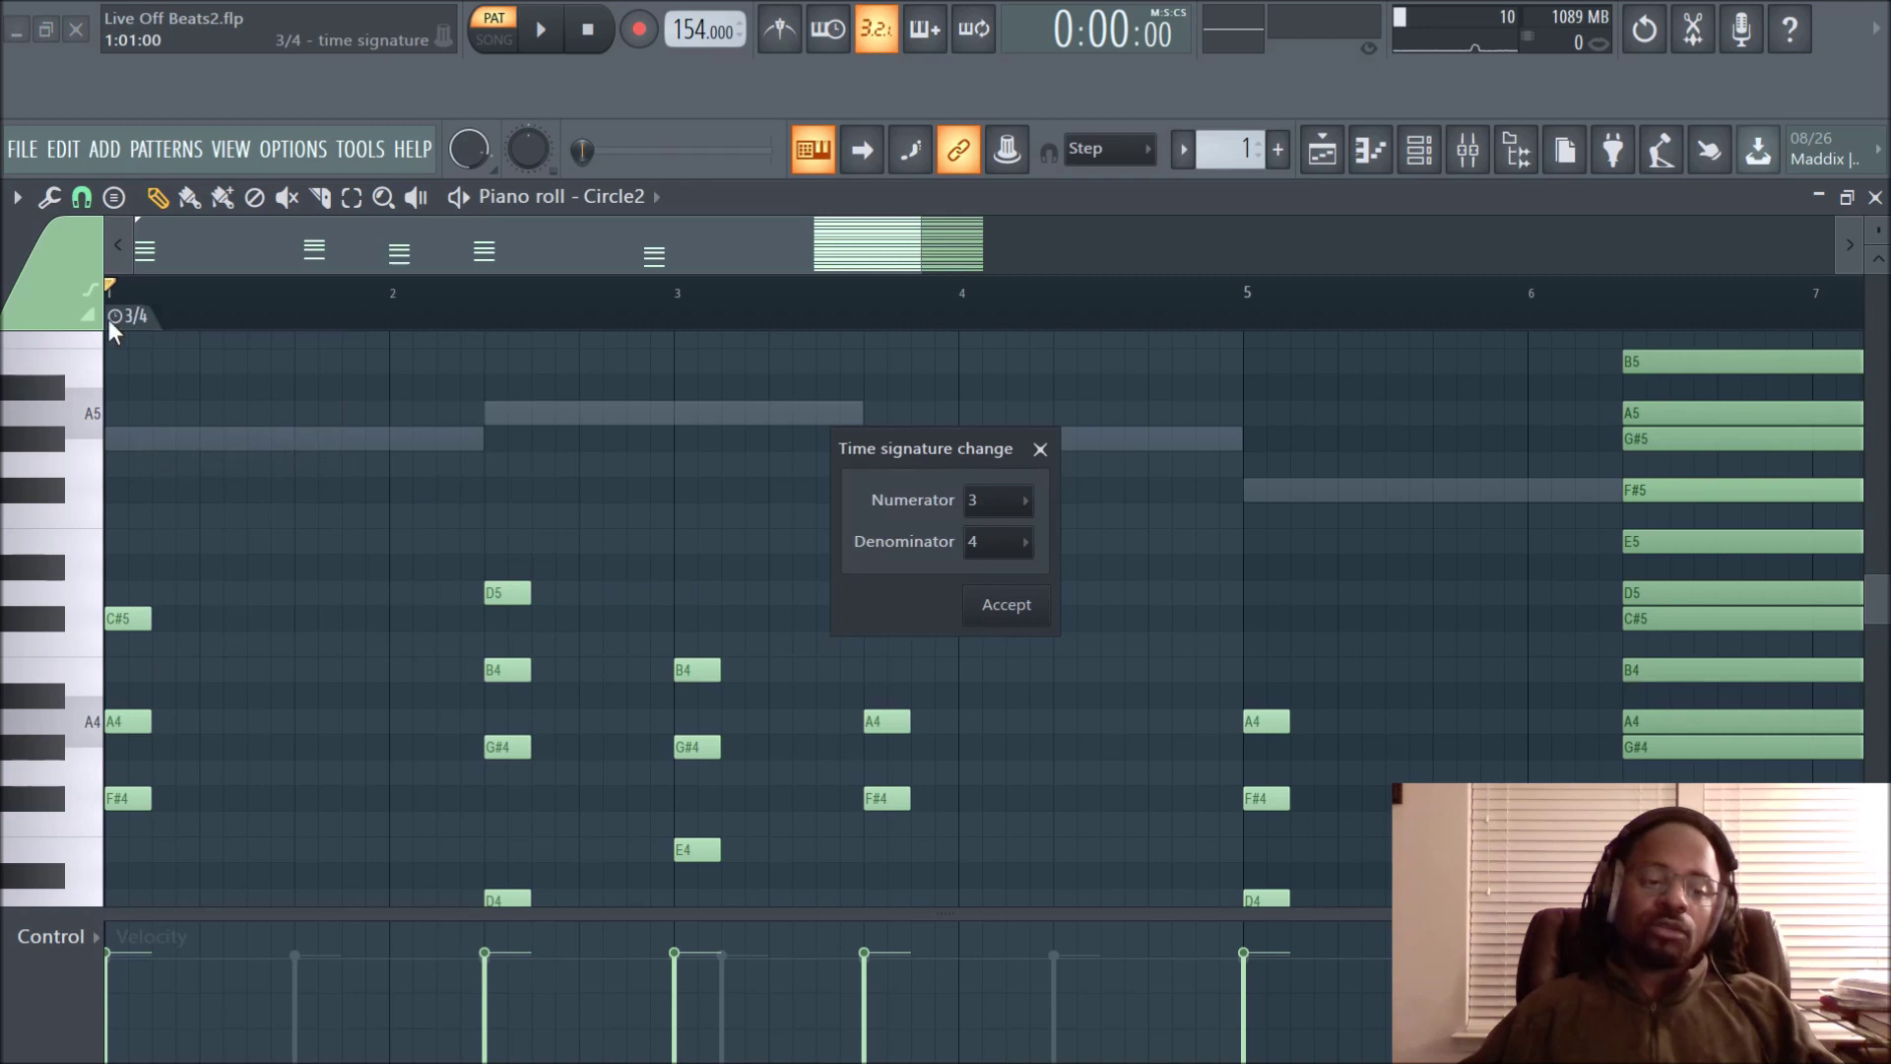
left_click(1027, 504)
left_click(1003, 605)
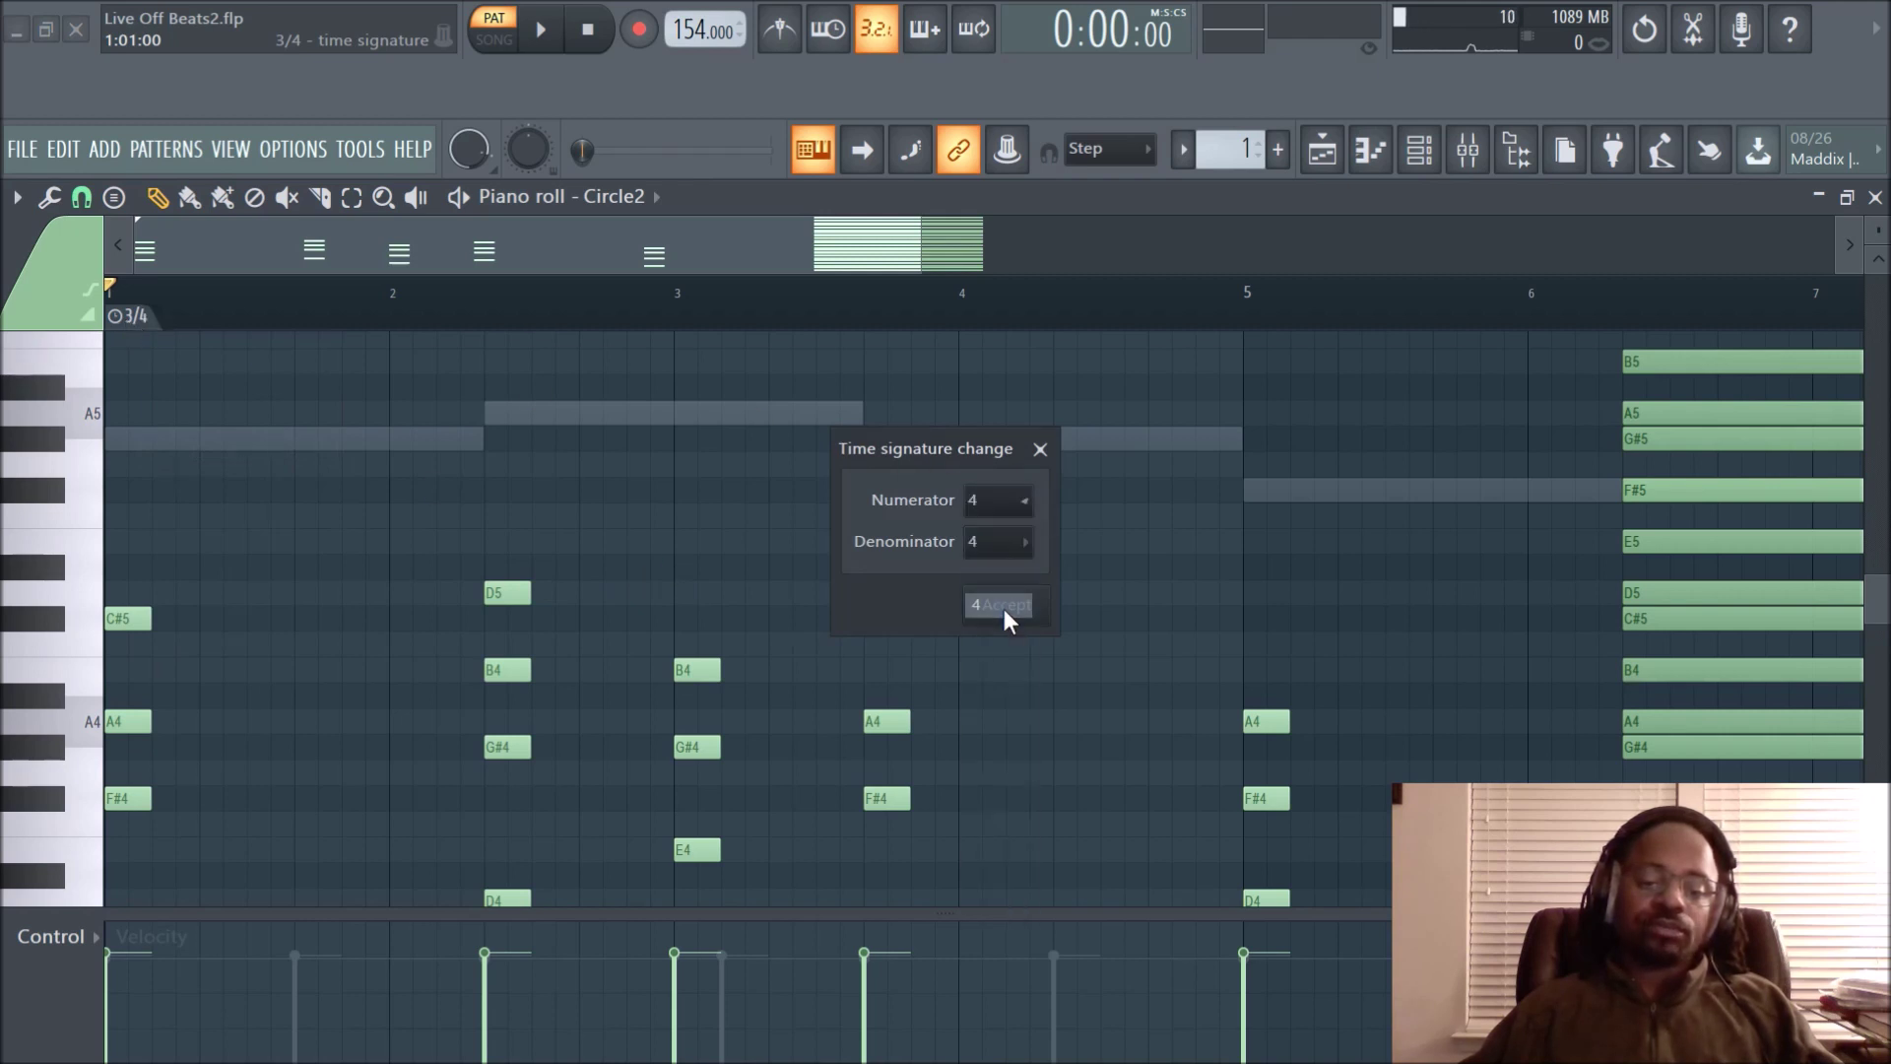
left_click(1026, 502)
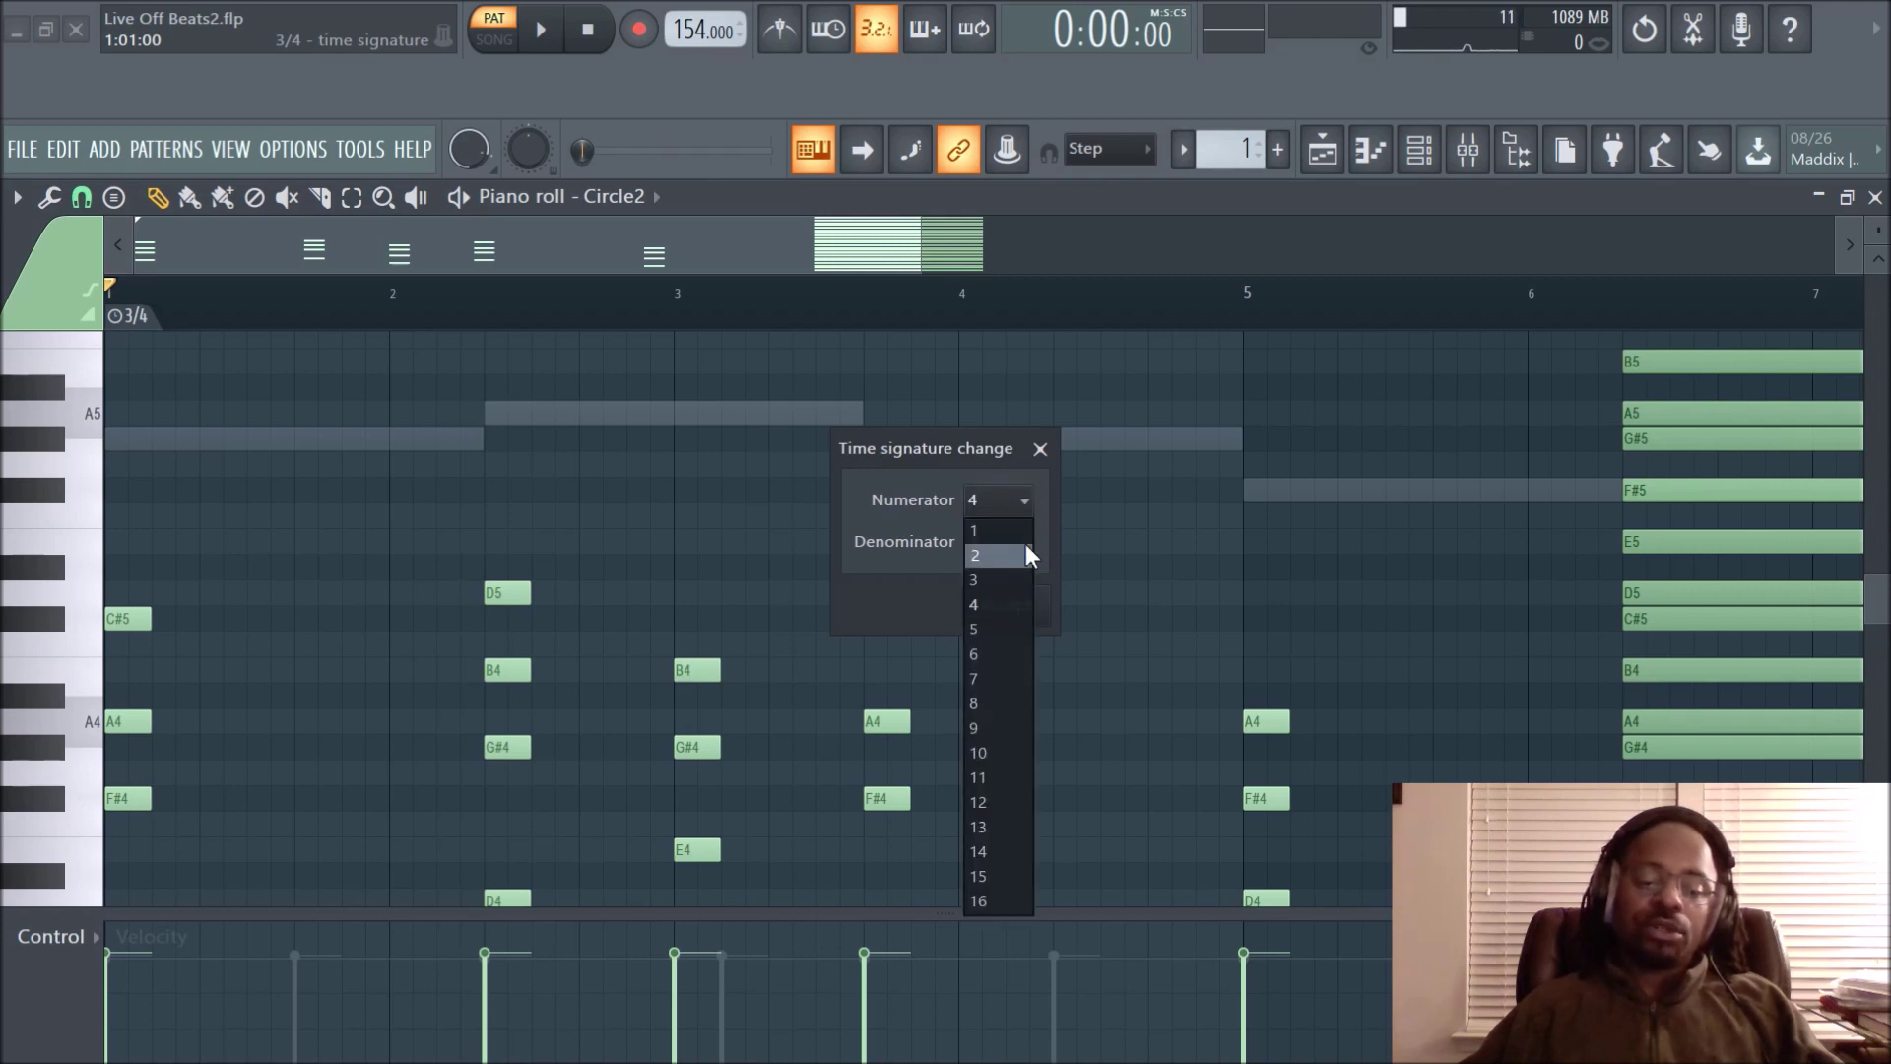
left_click(1026, 530)
left_click(1025, 609)
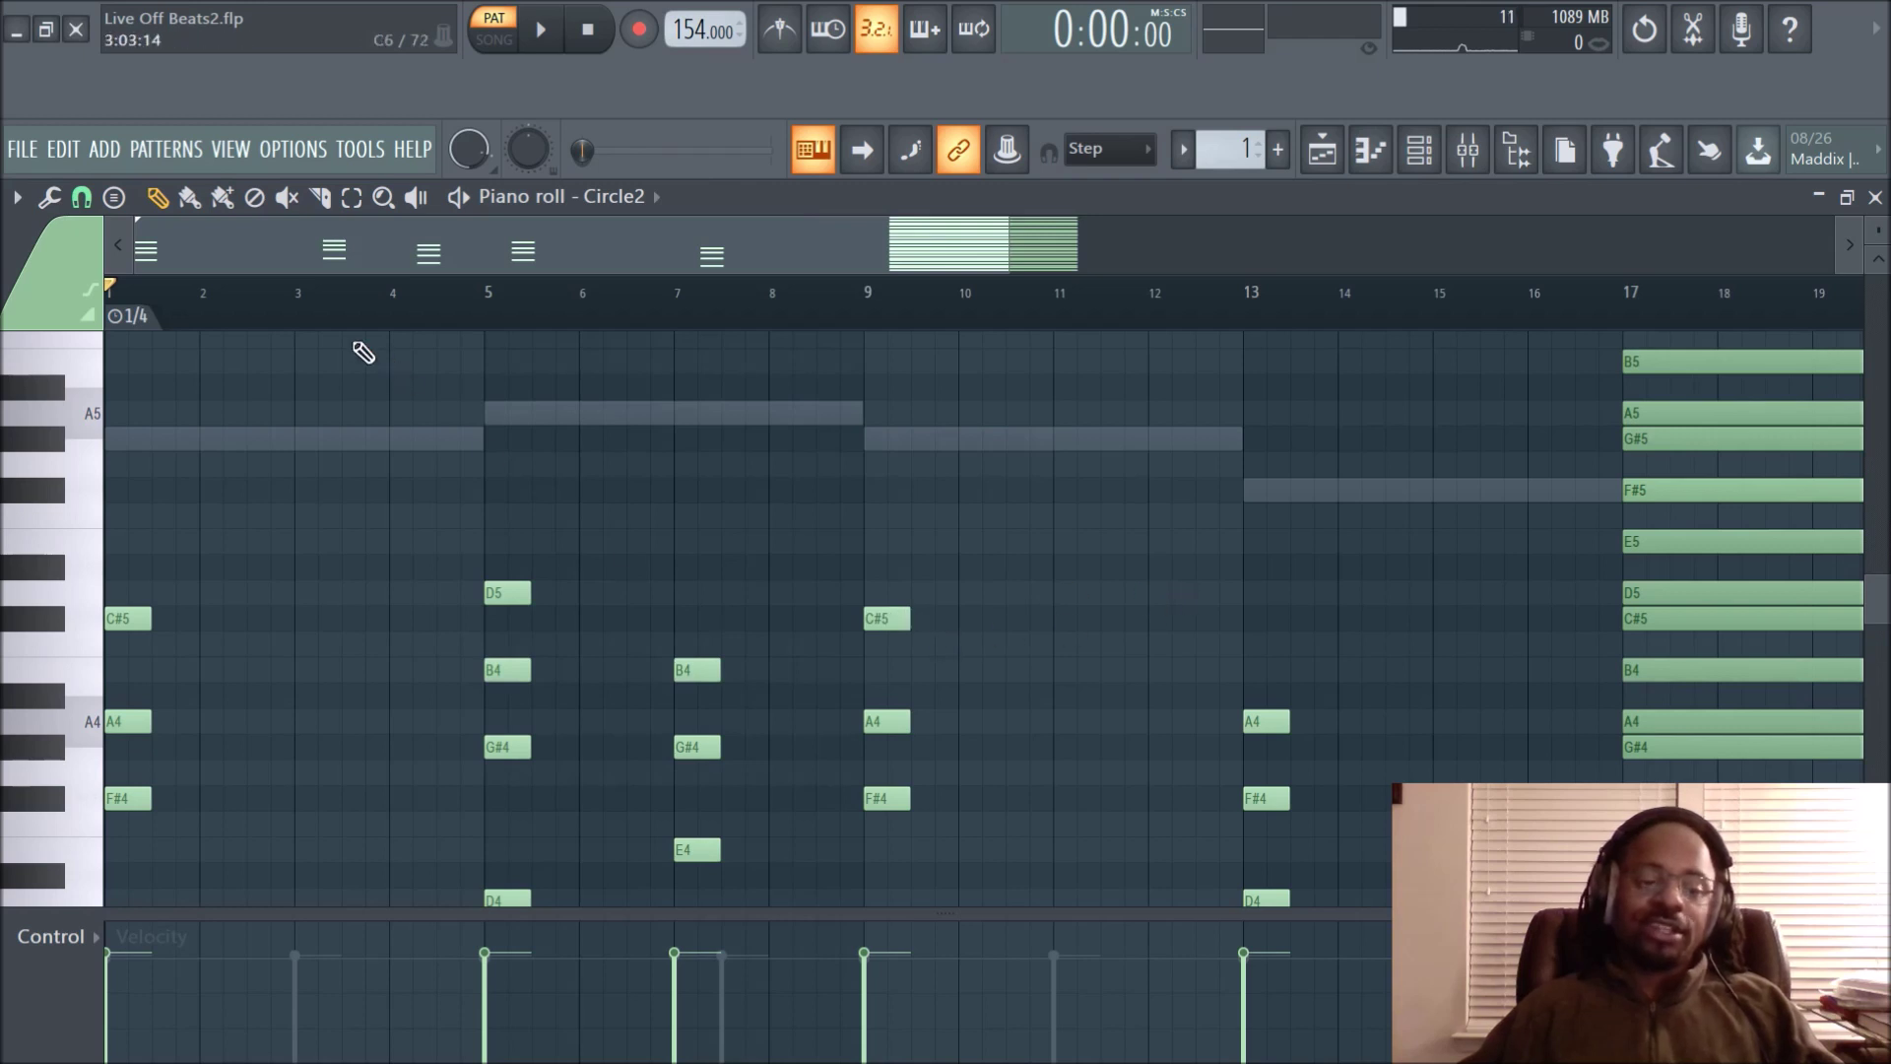
Change the 1/4 marker's time signature to 14/4, keeping denominator 4
left_click(135, 324)
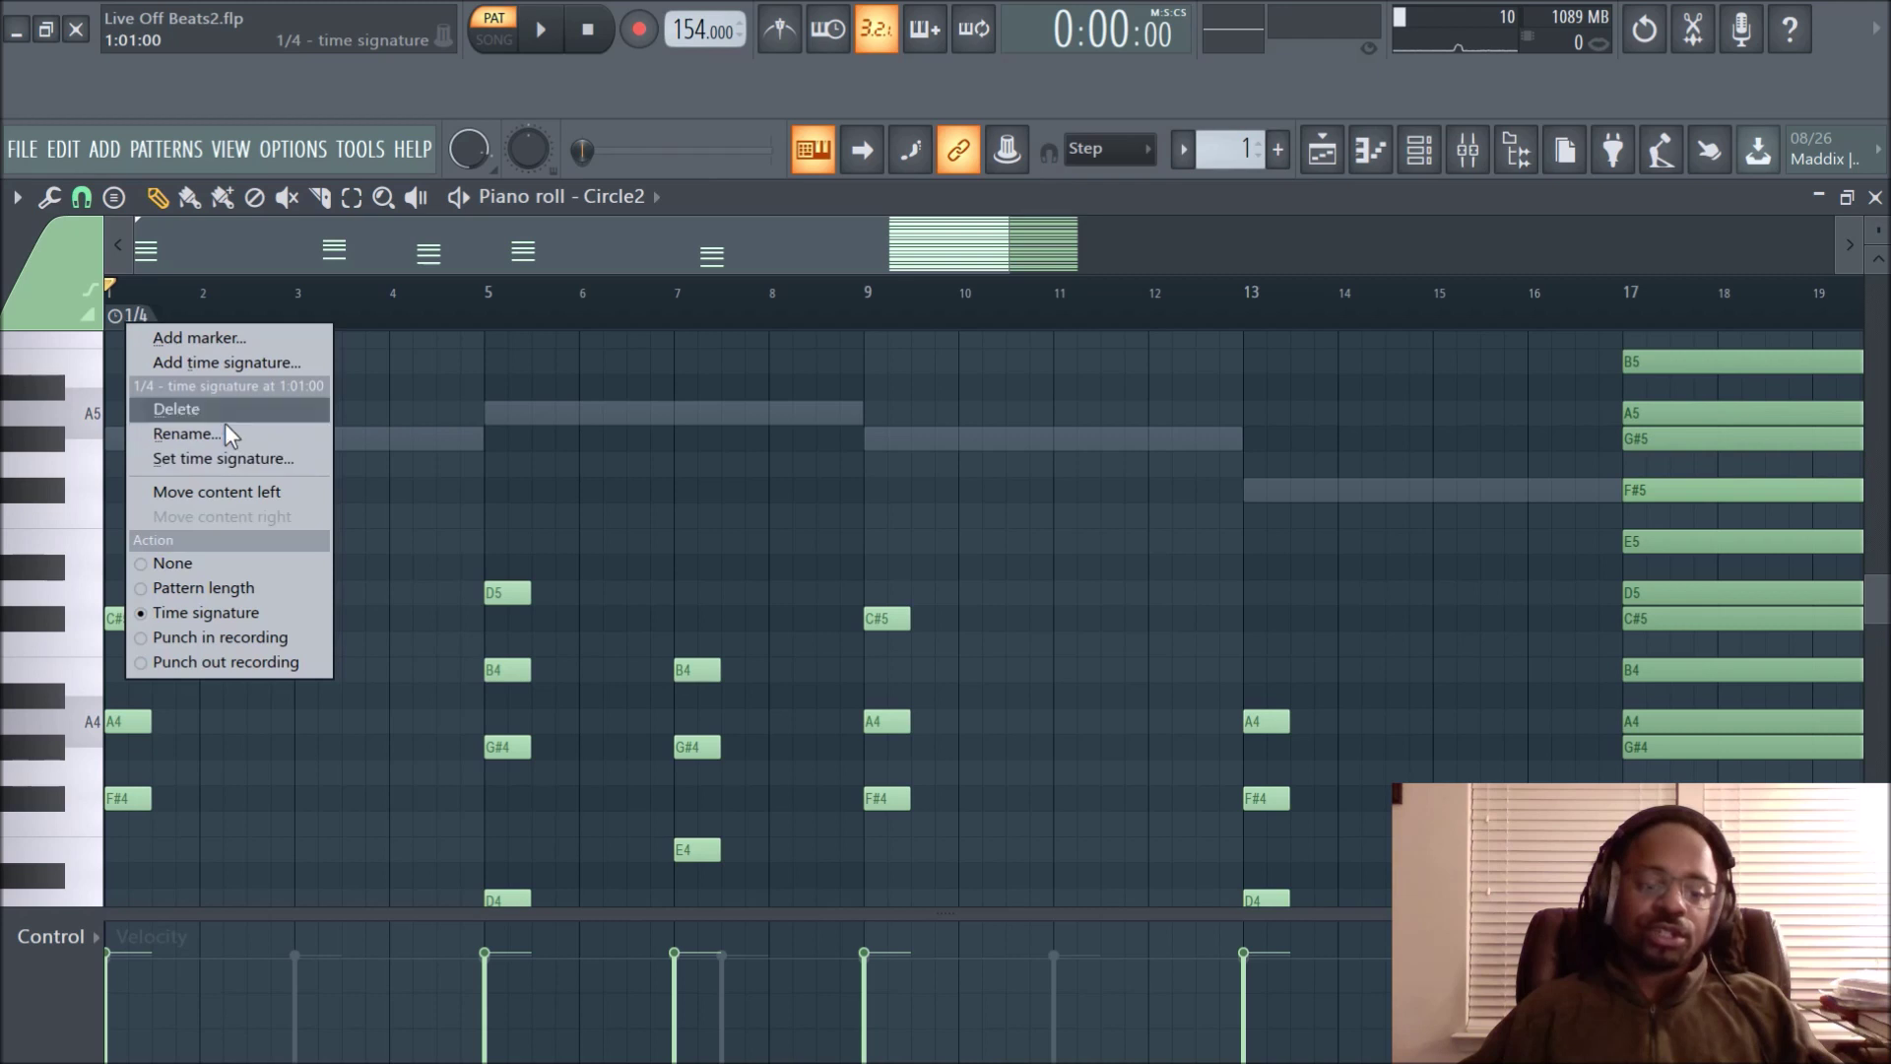
left_click(236, 459)
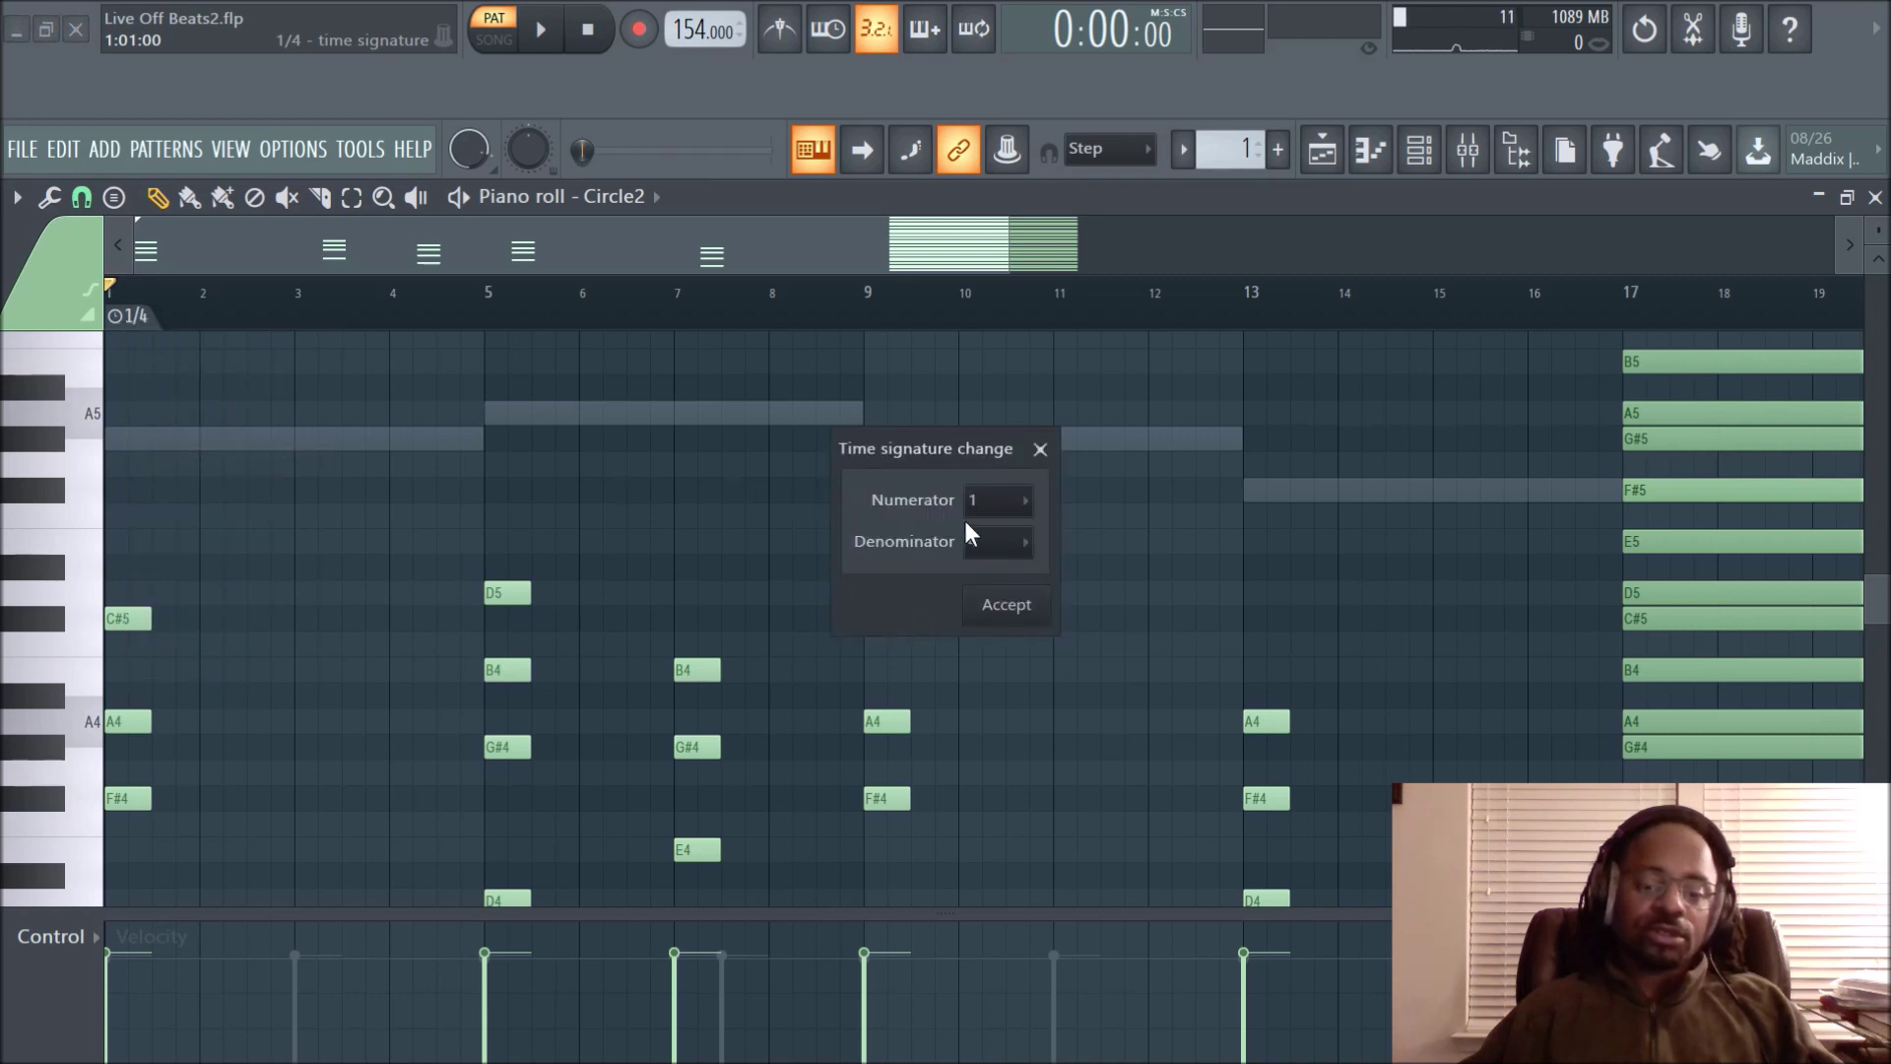
left_click(990, 502)
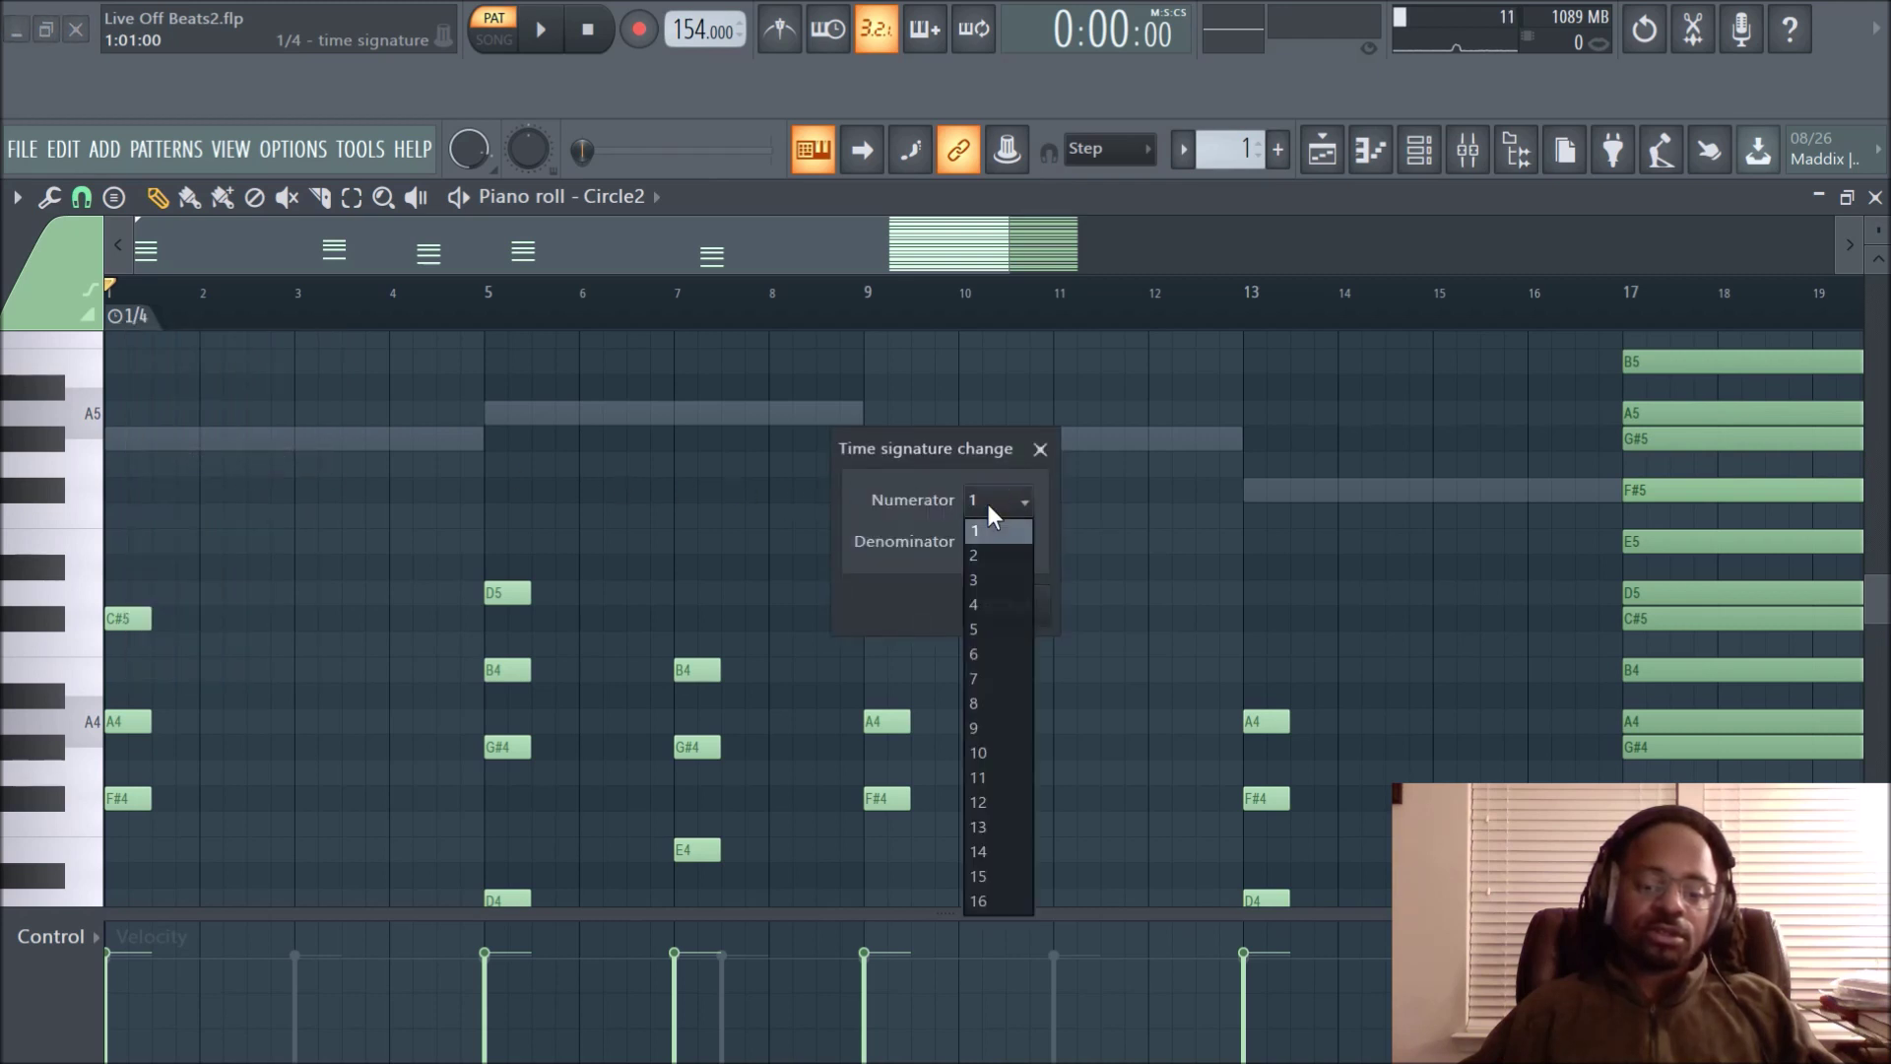
left_click(1014, 853)
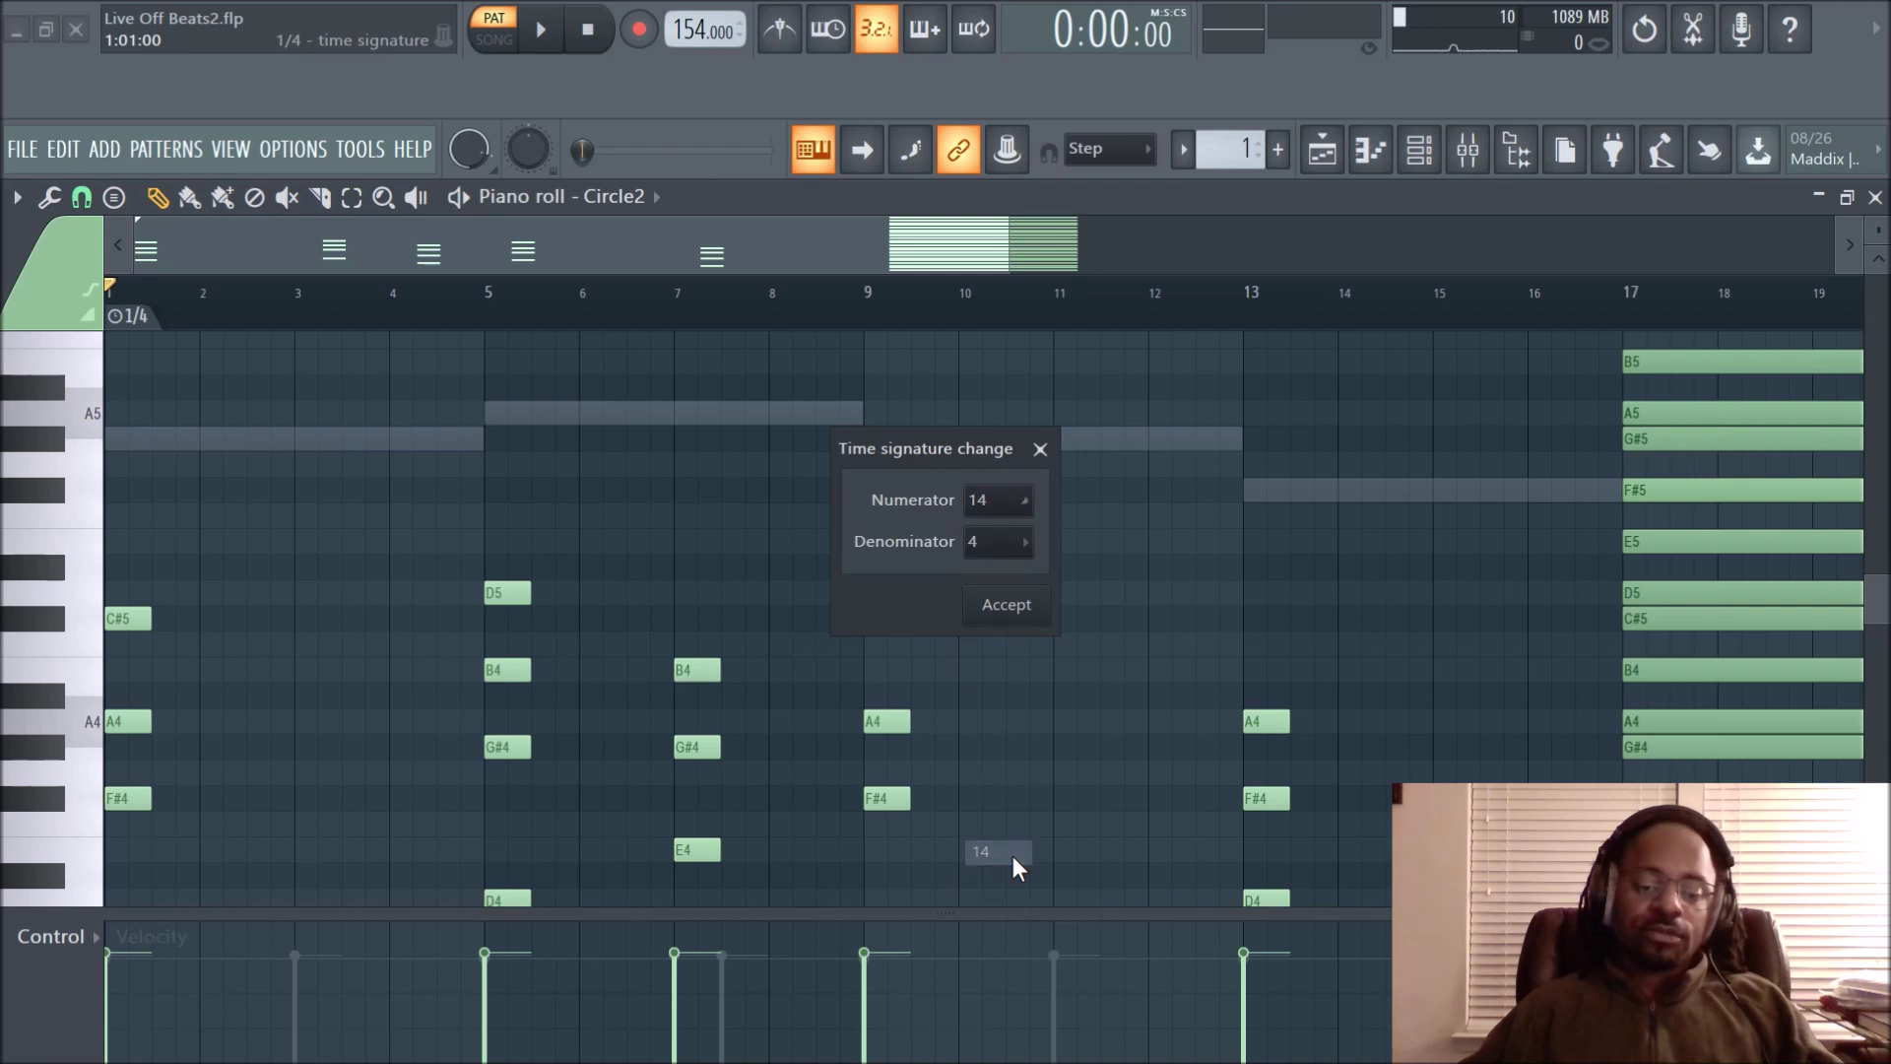
left_click(1025, 628)
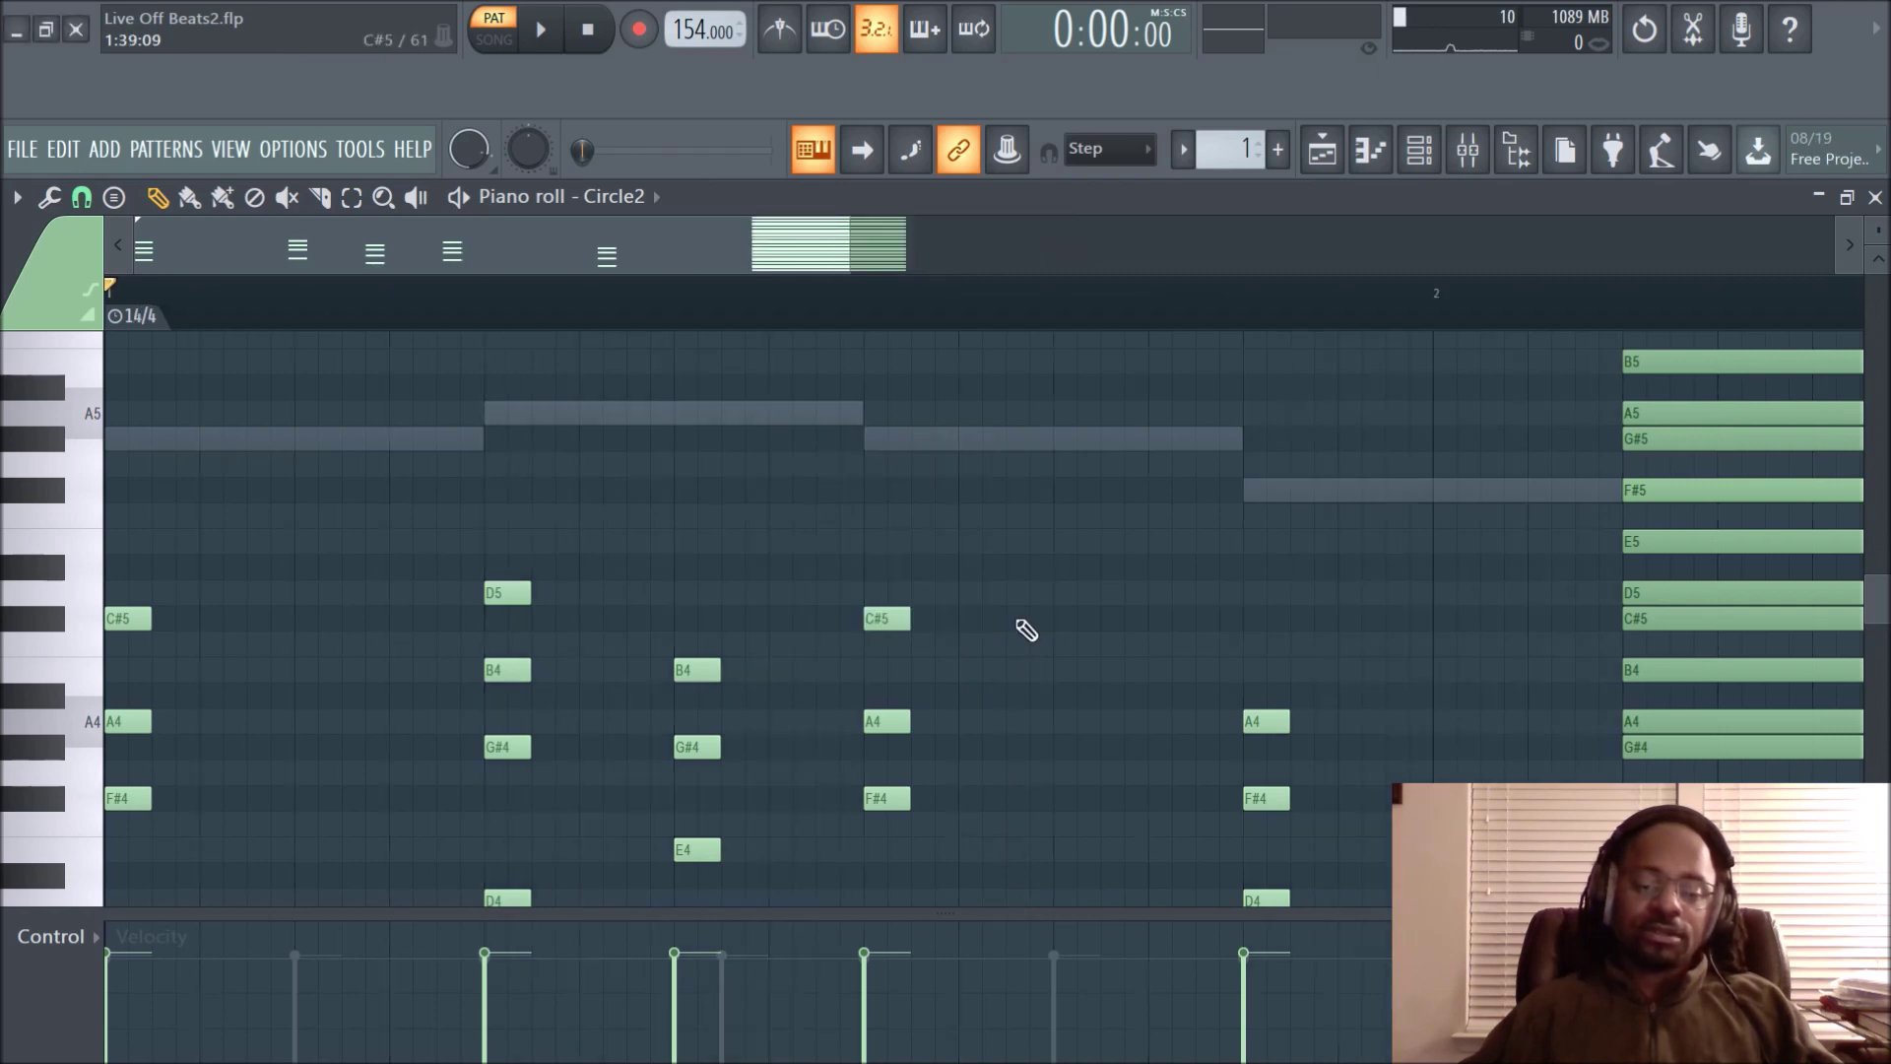
Pencil in trial notes B4, F4, A#3 and others, then undo the last two
scroll(1026, 626, "down", 3)
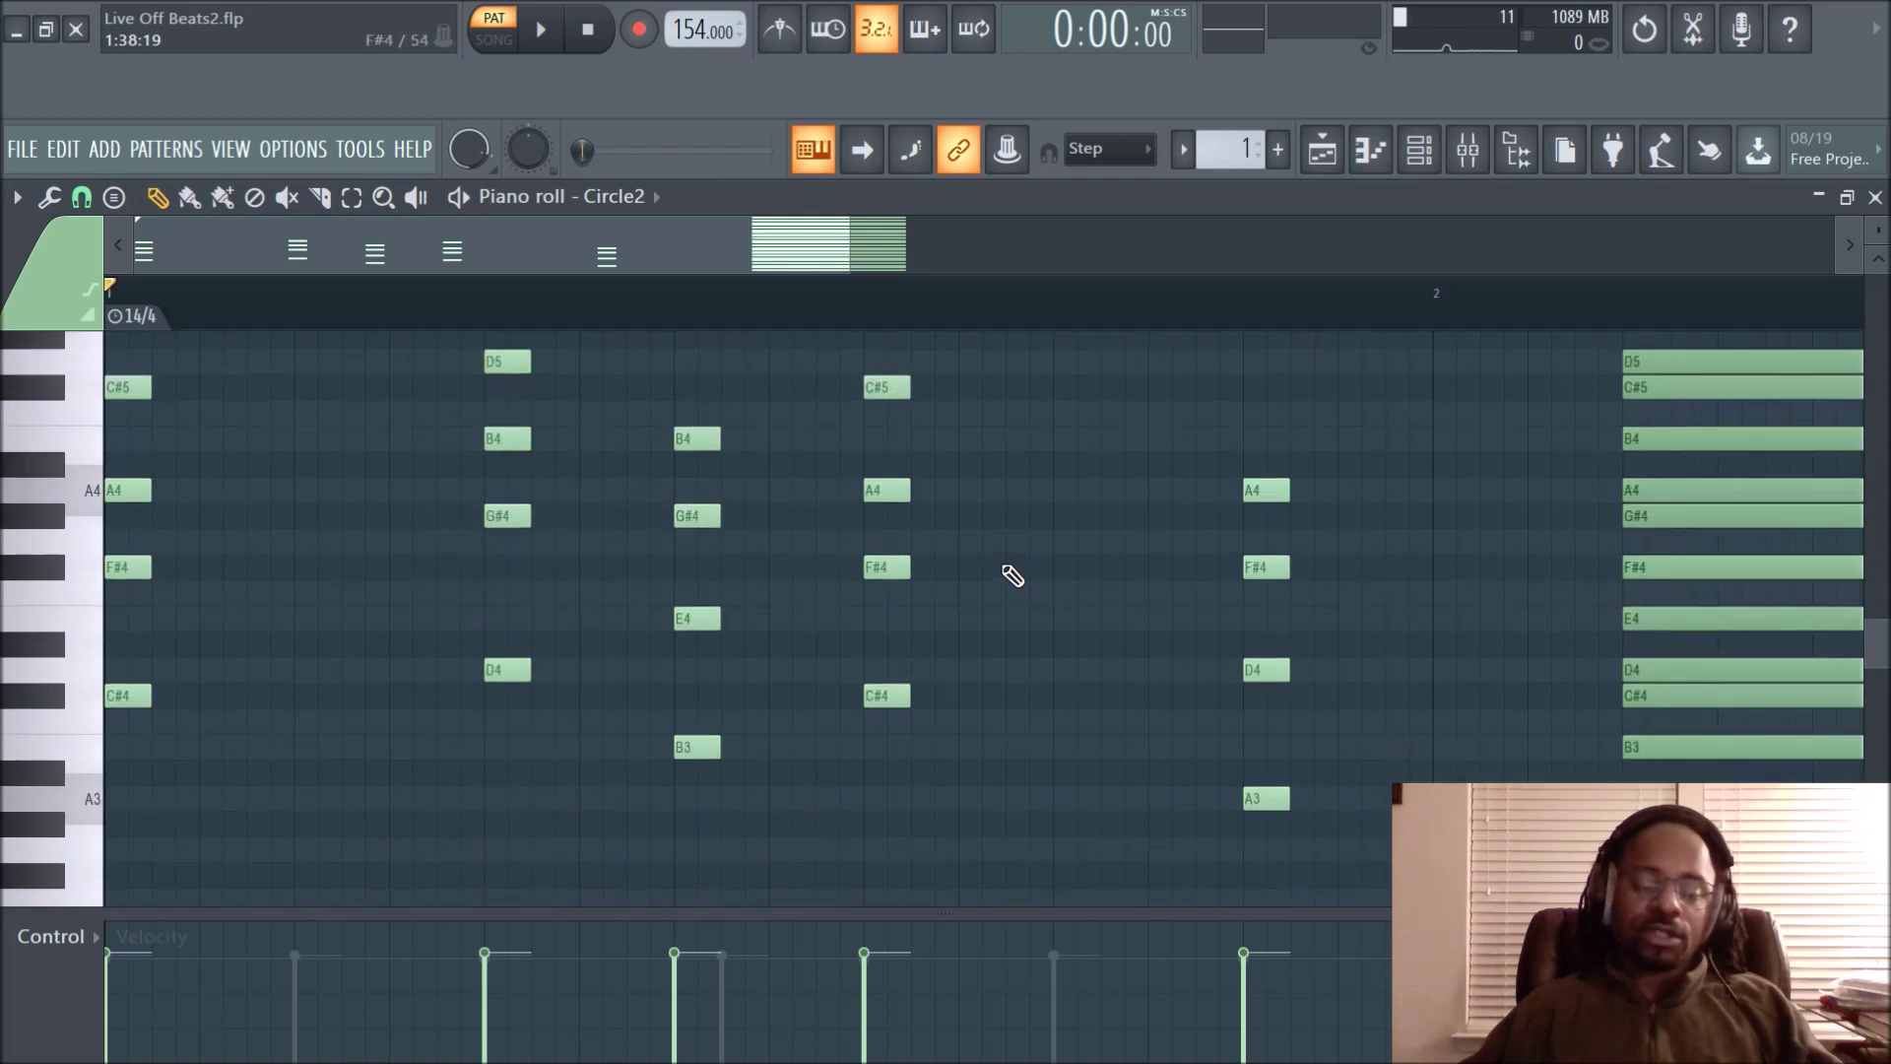
left_click(303, 439)
left_click(328, 592)
left_click(325, 773)
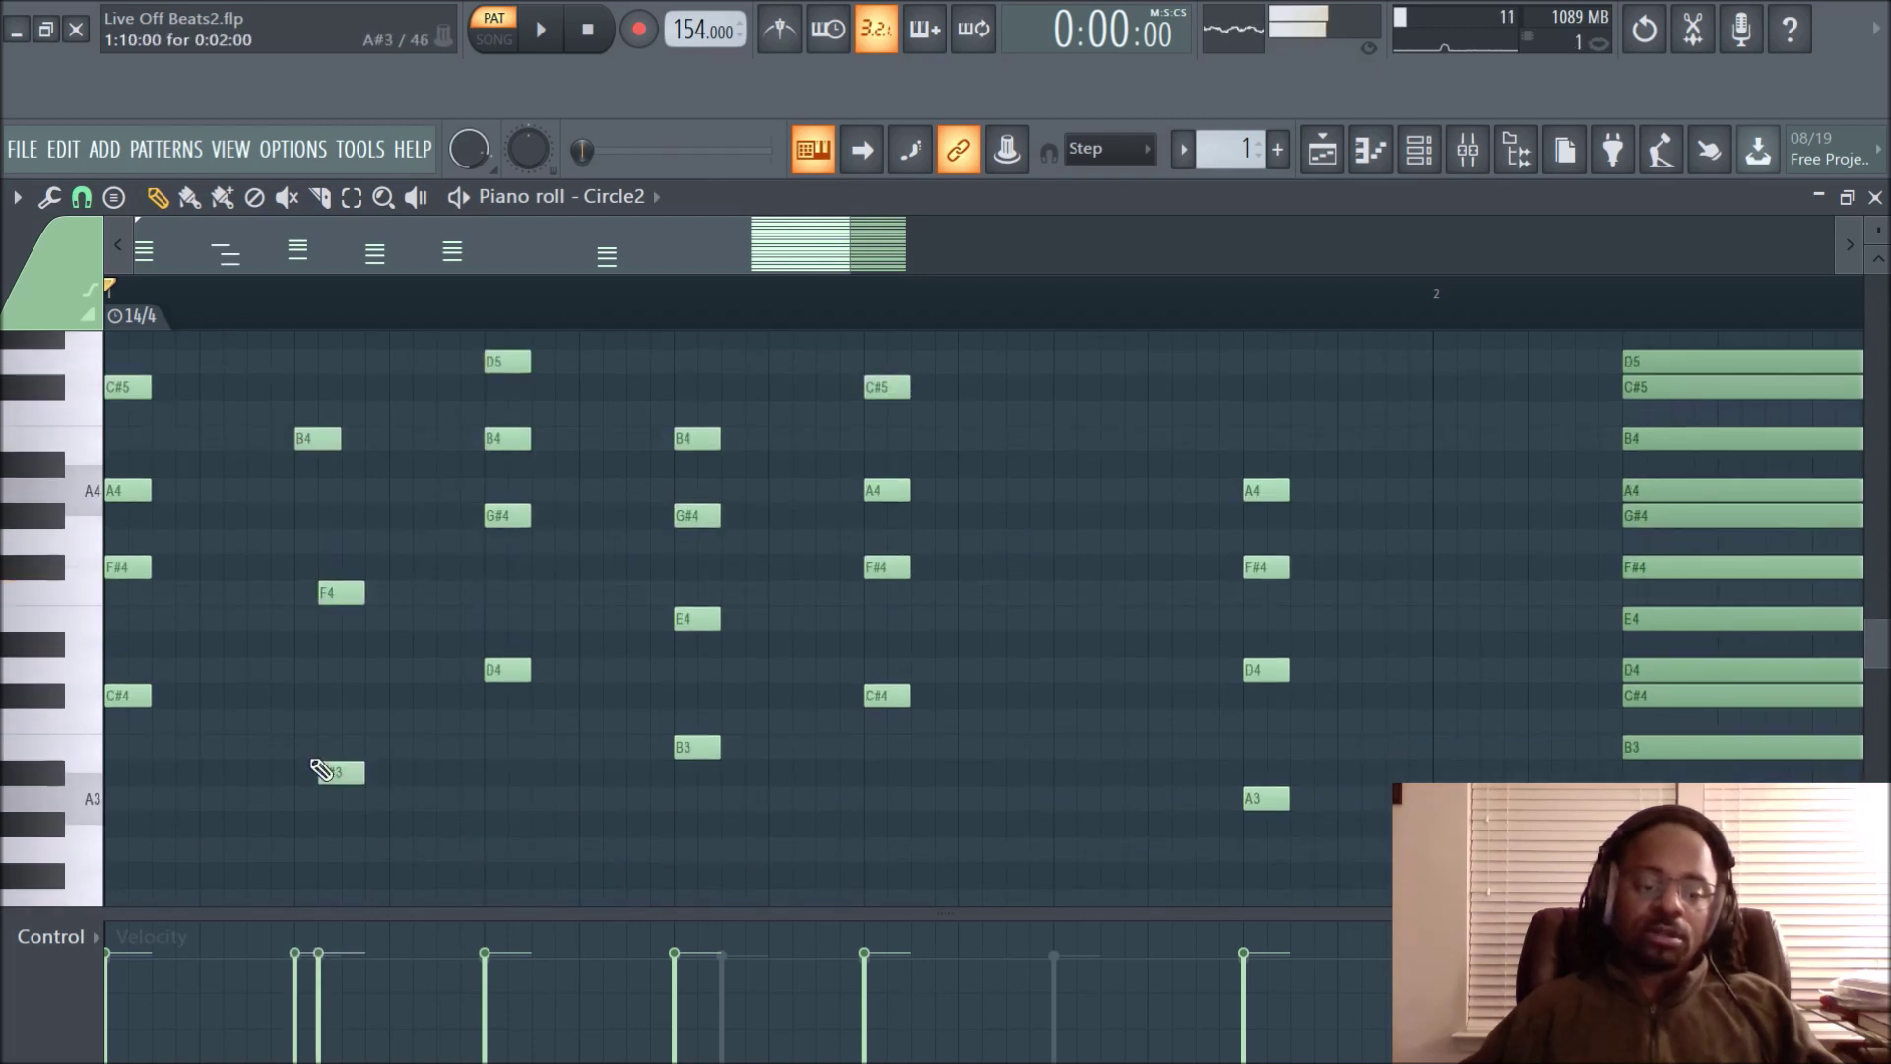
left_click(305, 747)
left_click(256, 670)
left_click(490, 721)
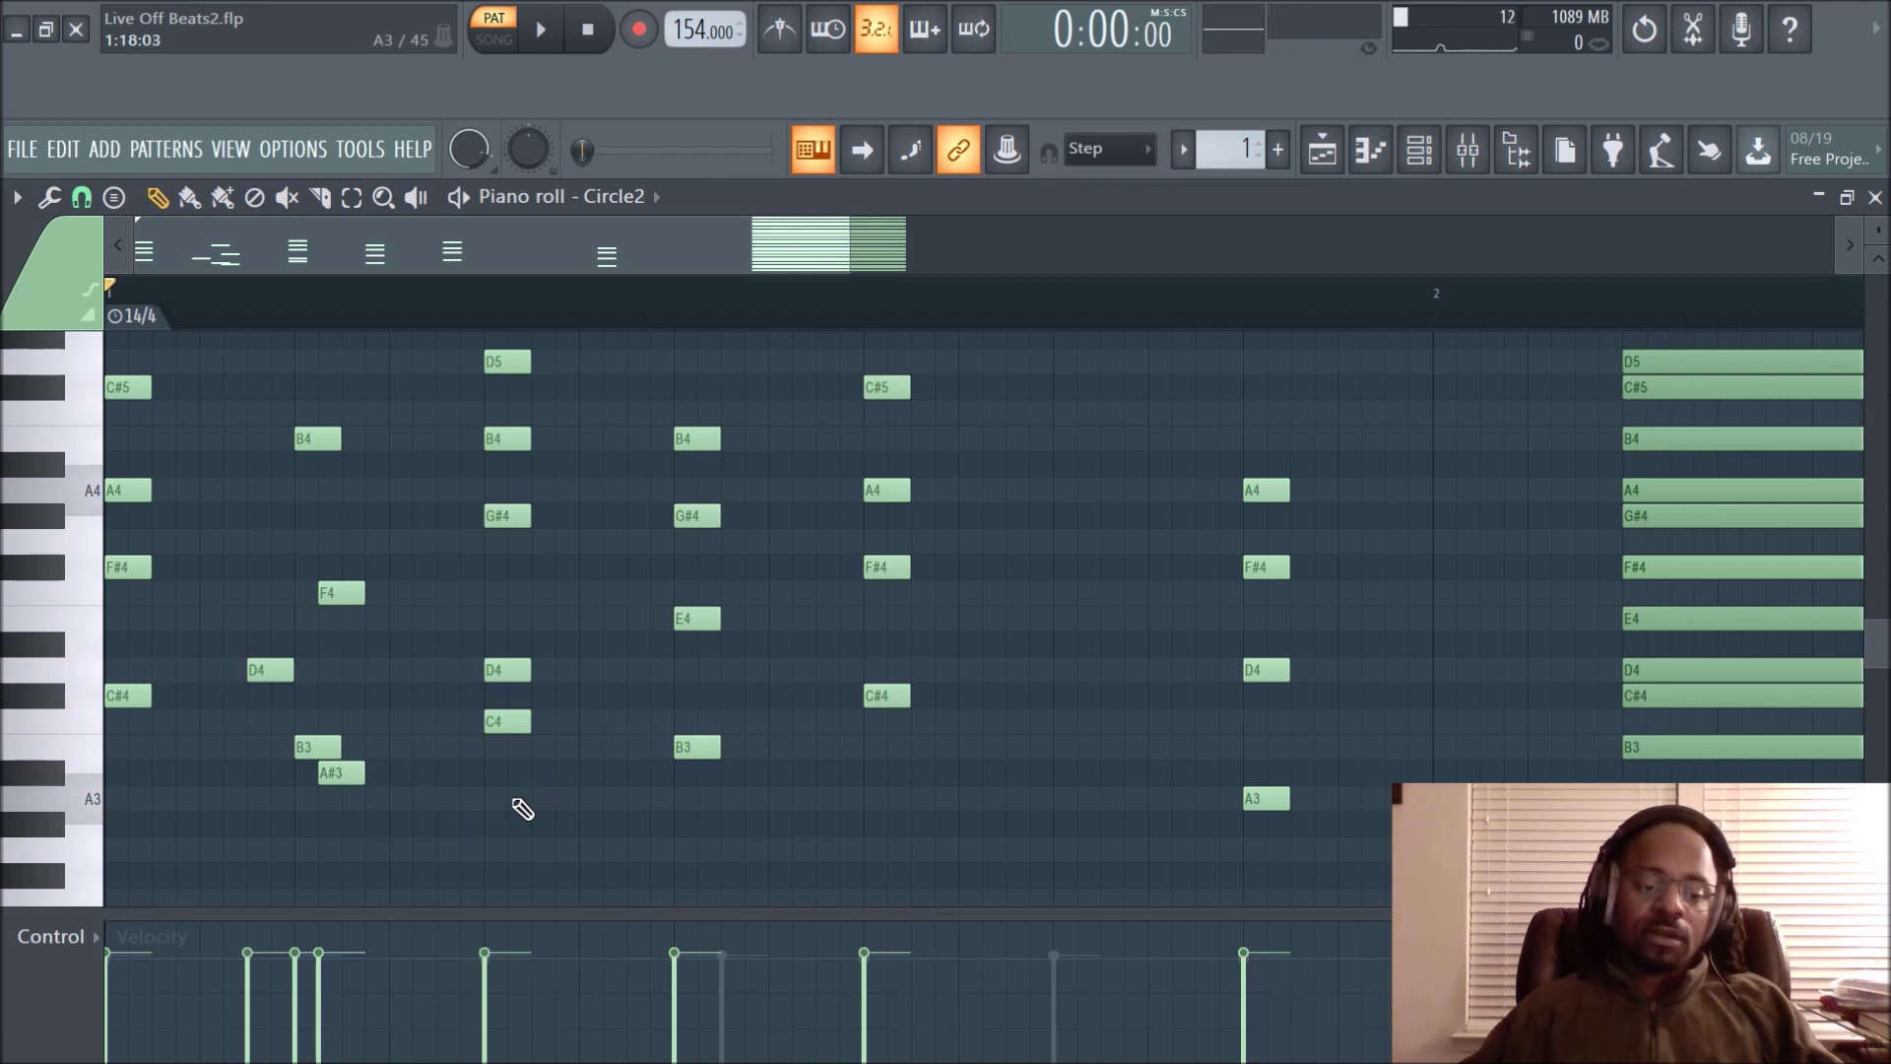
key("ctrl+z")
key("ctrl+z")
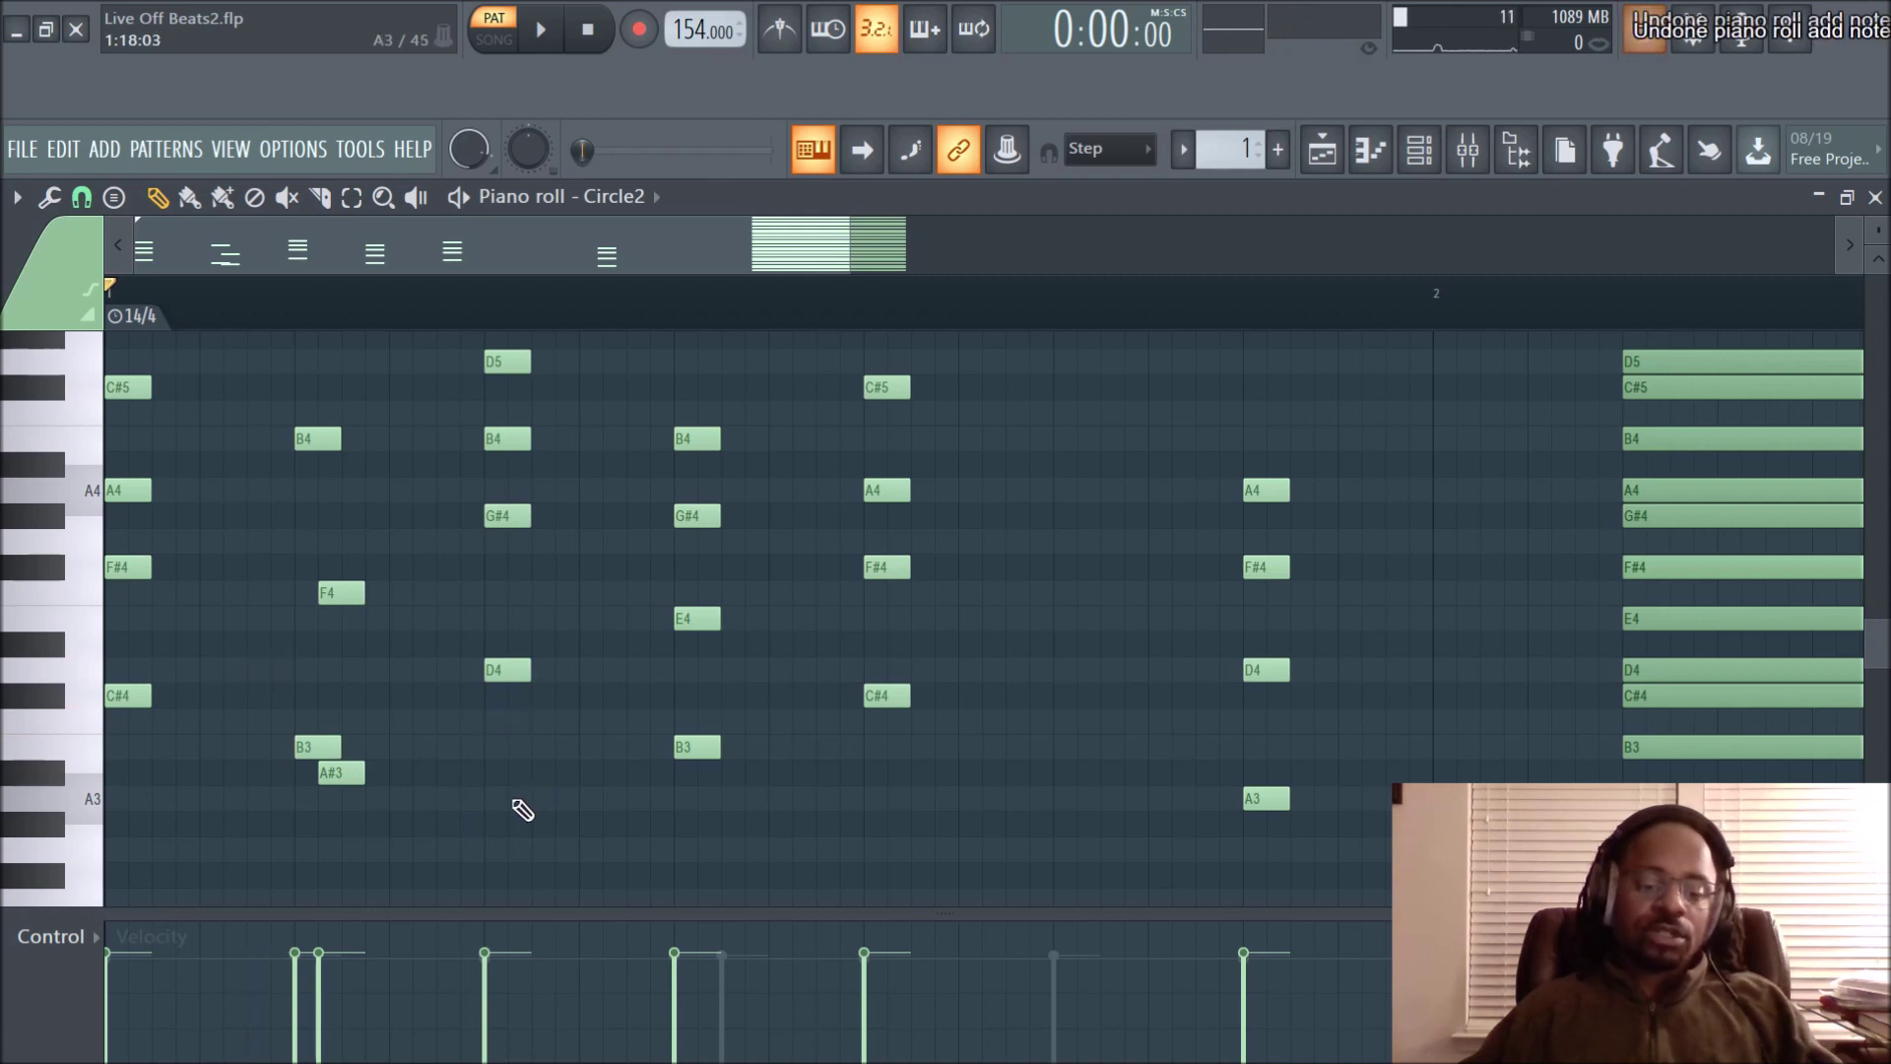
key("ctrl+z")
key("ctrl+z")
Check the grid snap setting without changing it and play the pattern
left_click(82, 198)
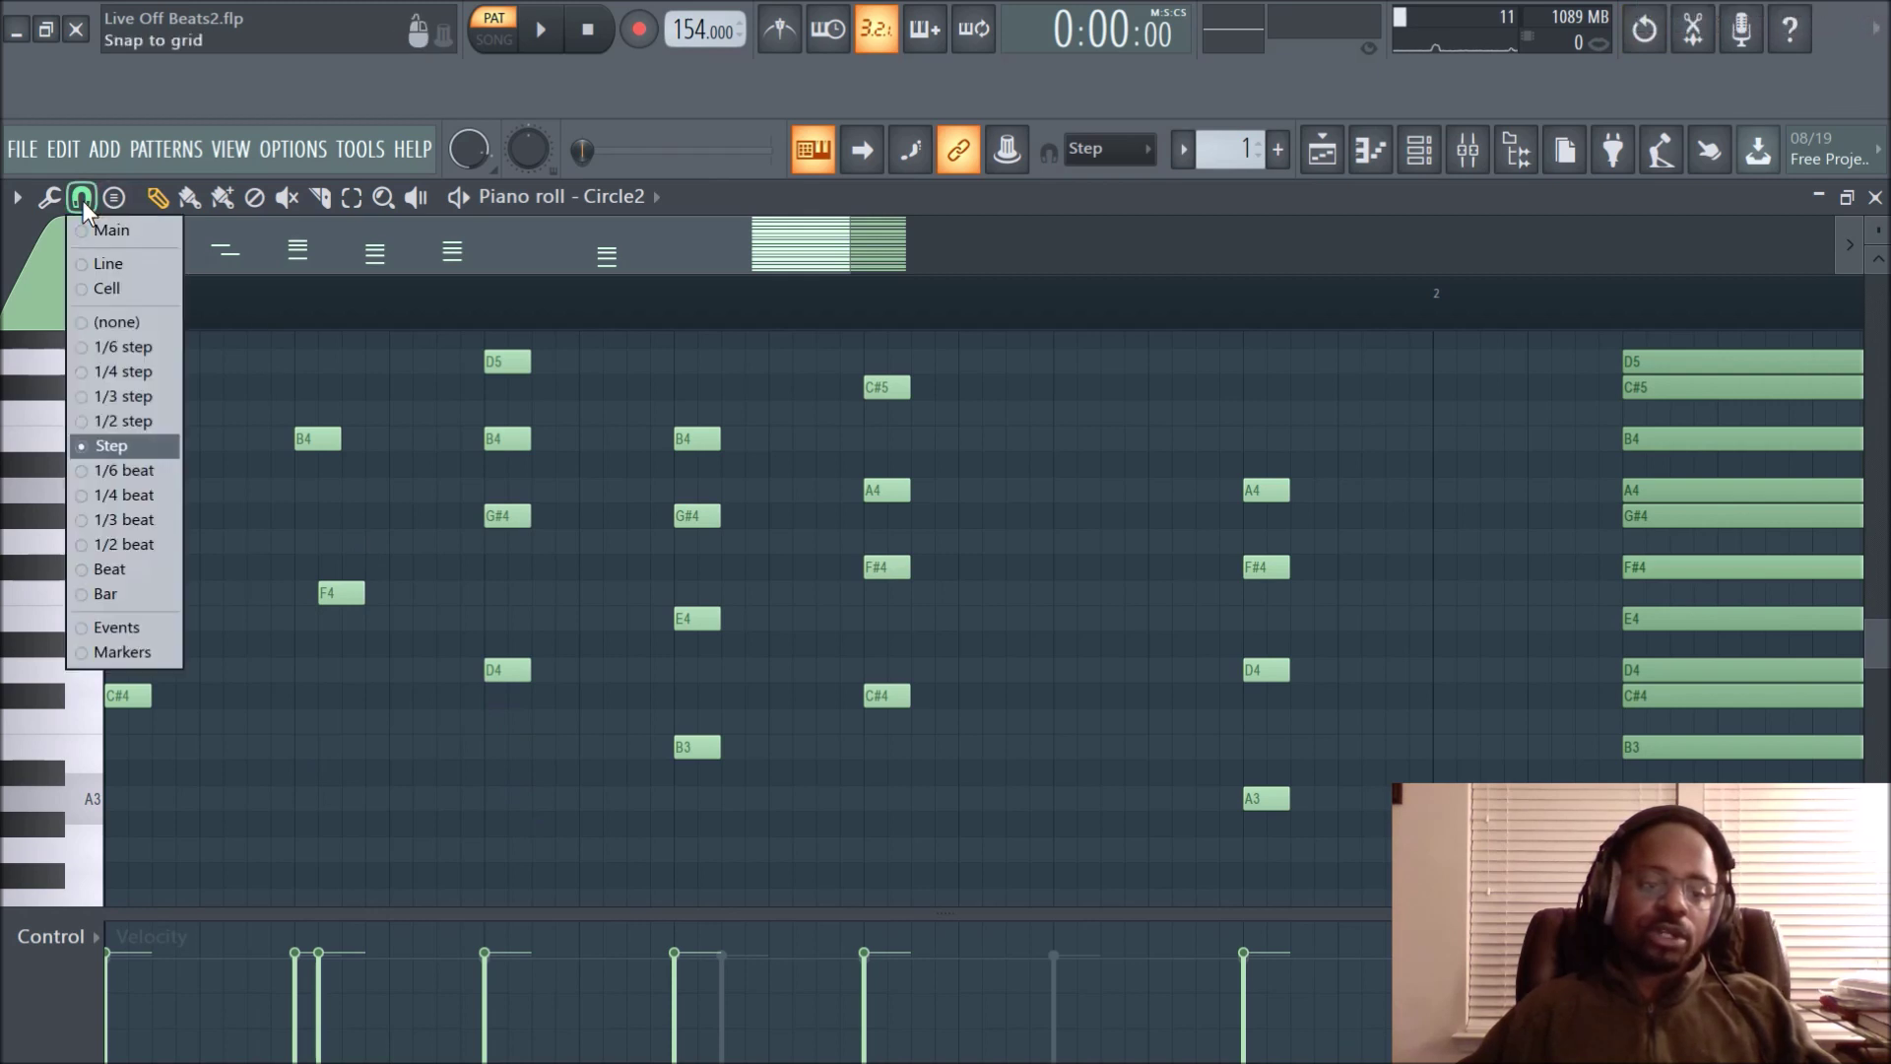
left_click(417, 819)
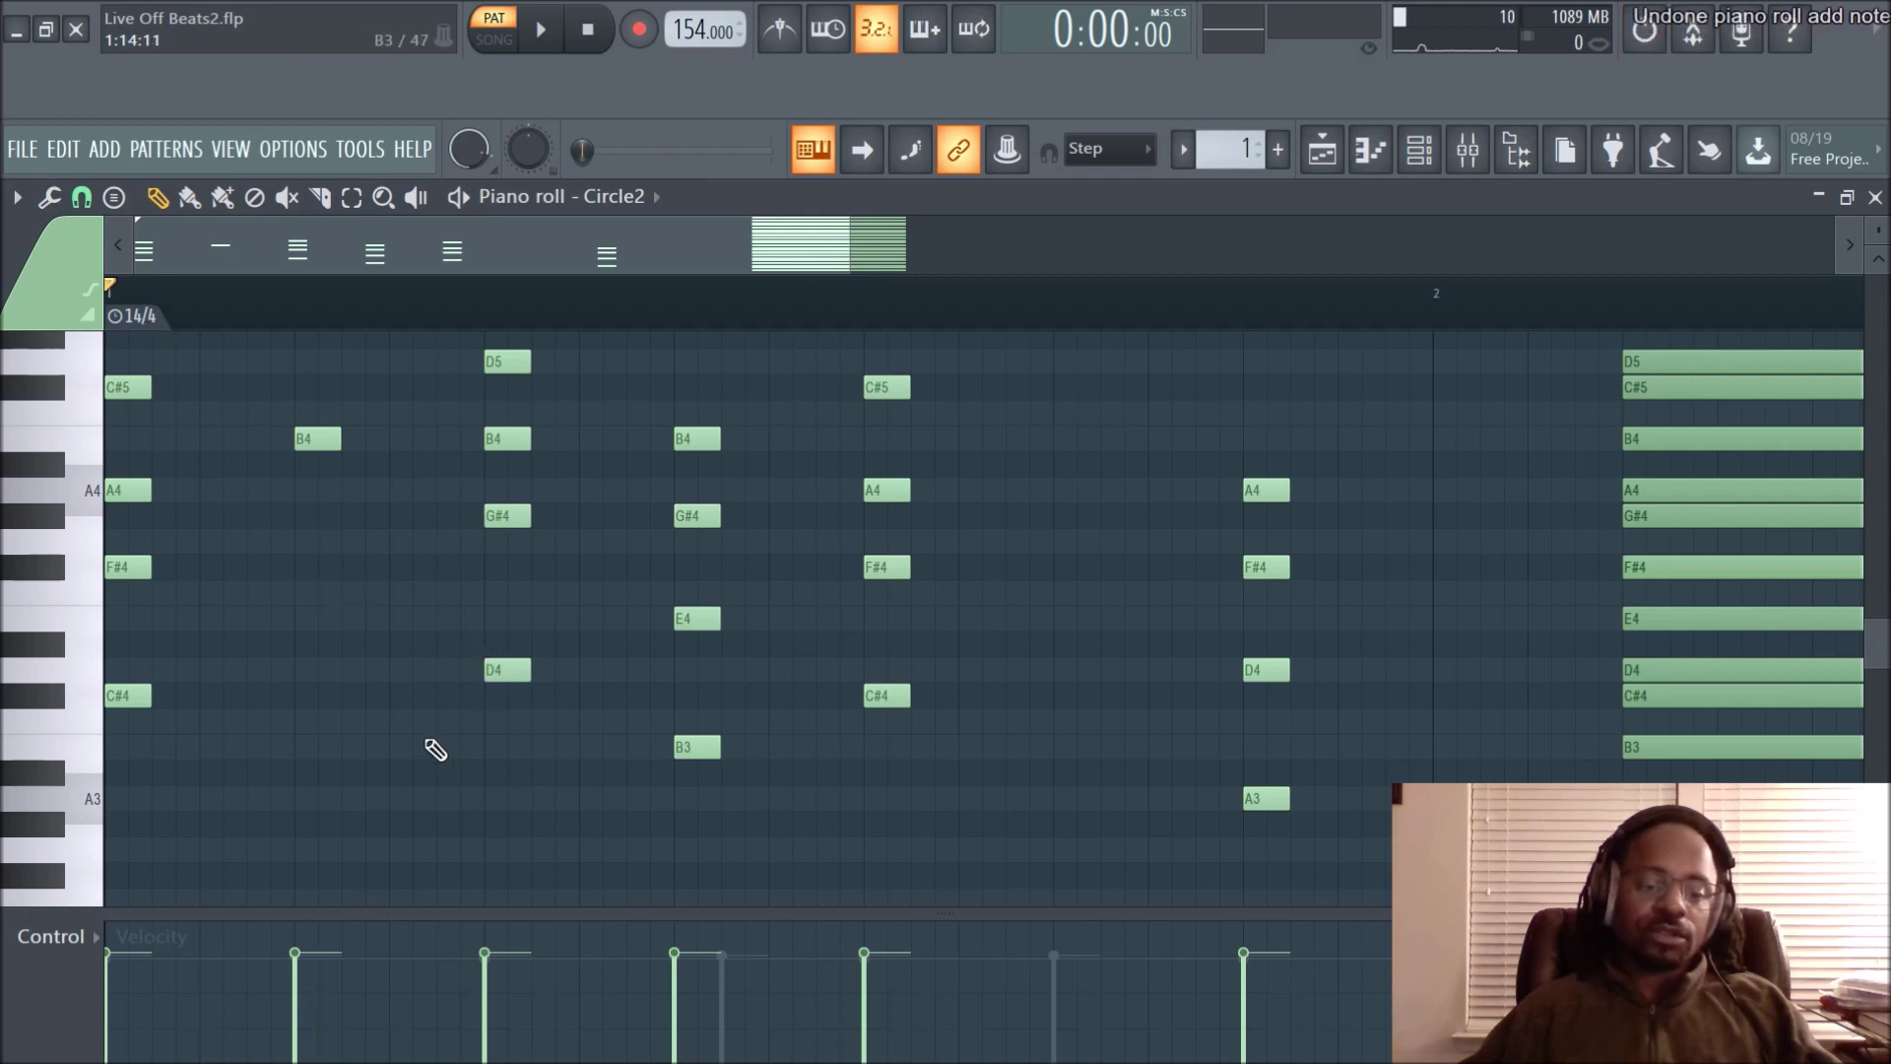
key("space")
scroll(436, 749, "up", 4)
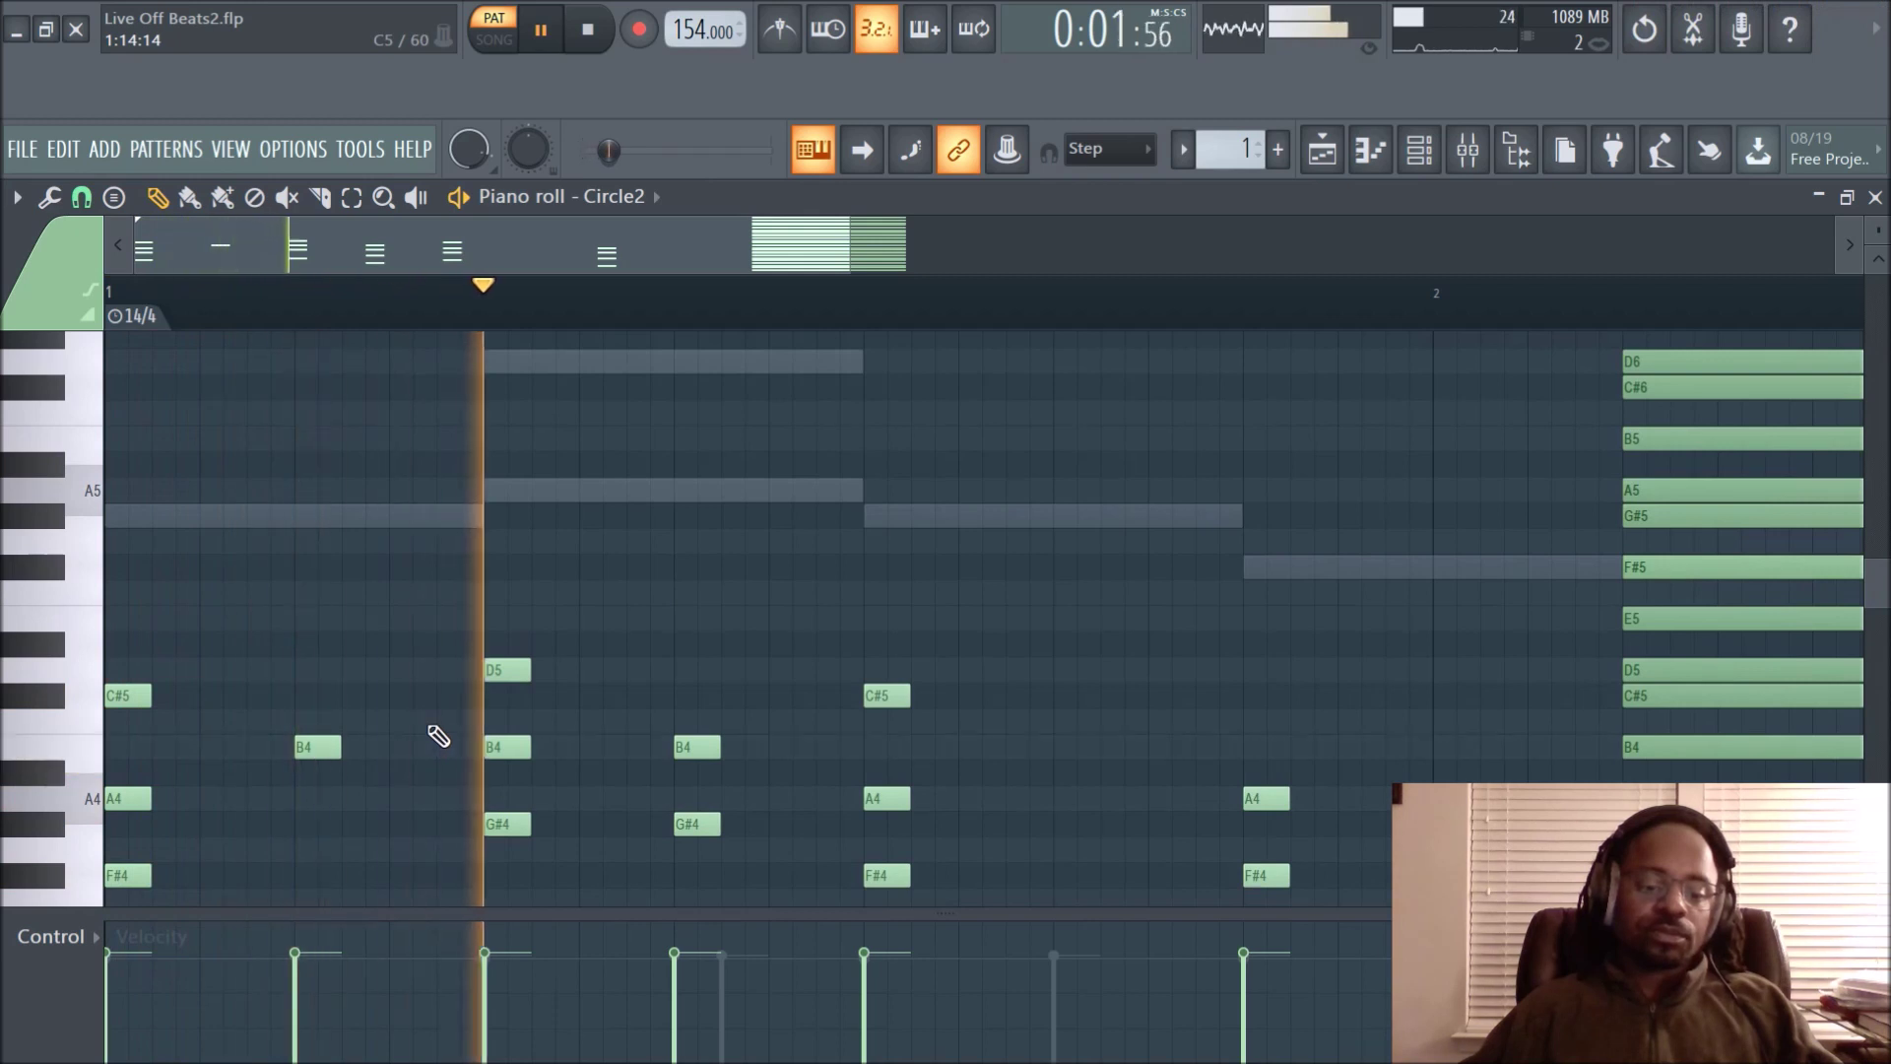
key("space")
key("space")
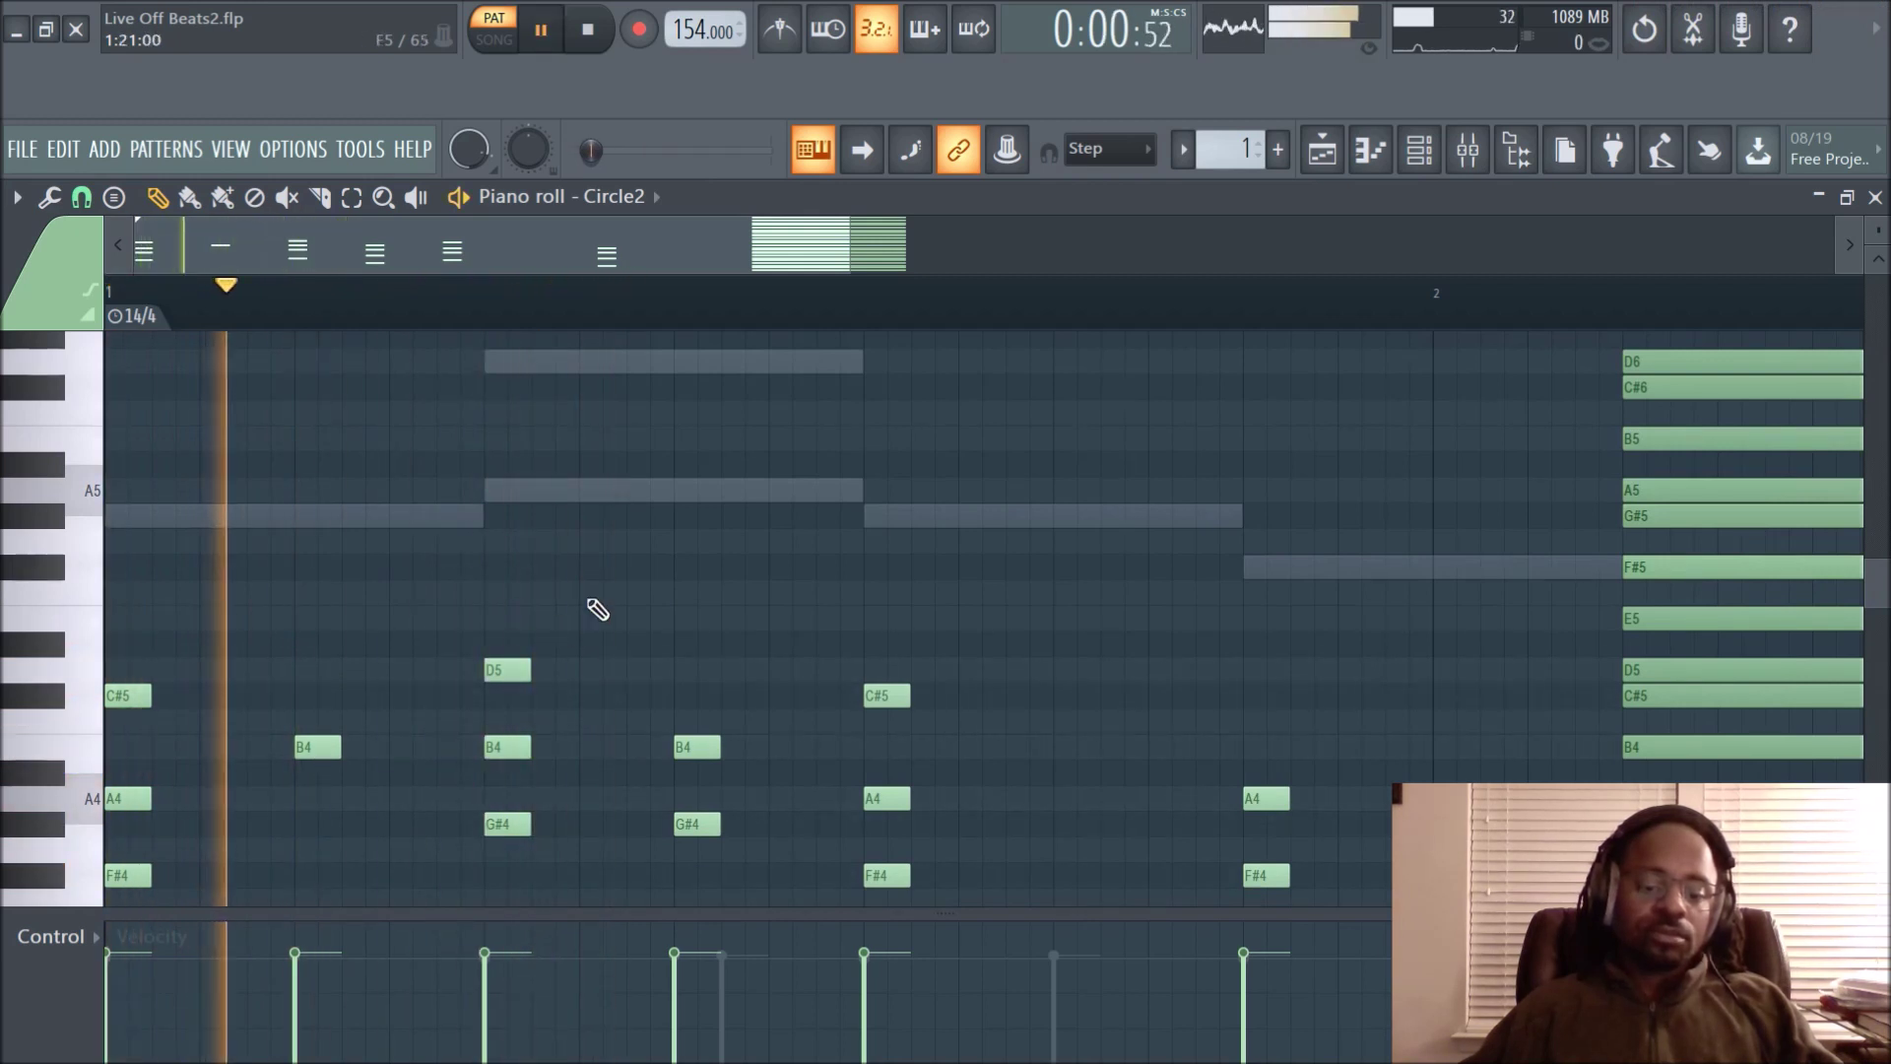
scroll(596, 608, "down", 3)
key("space")
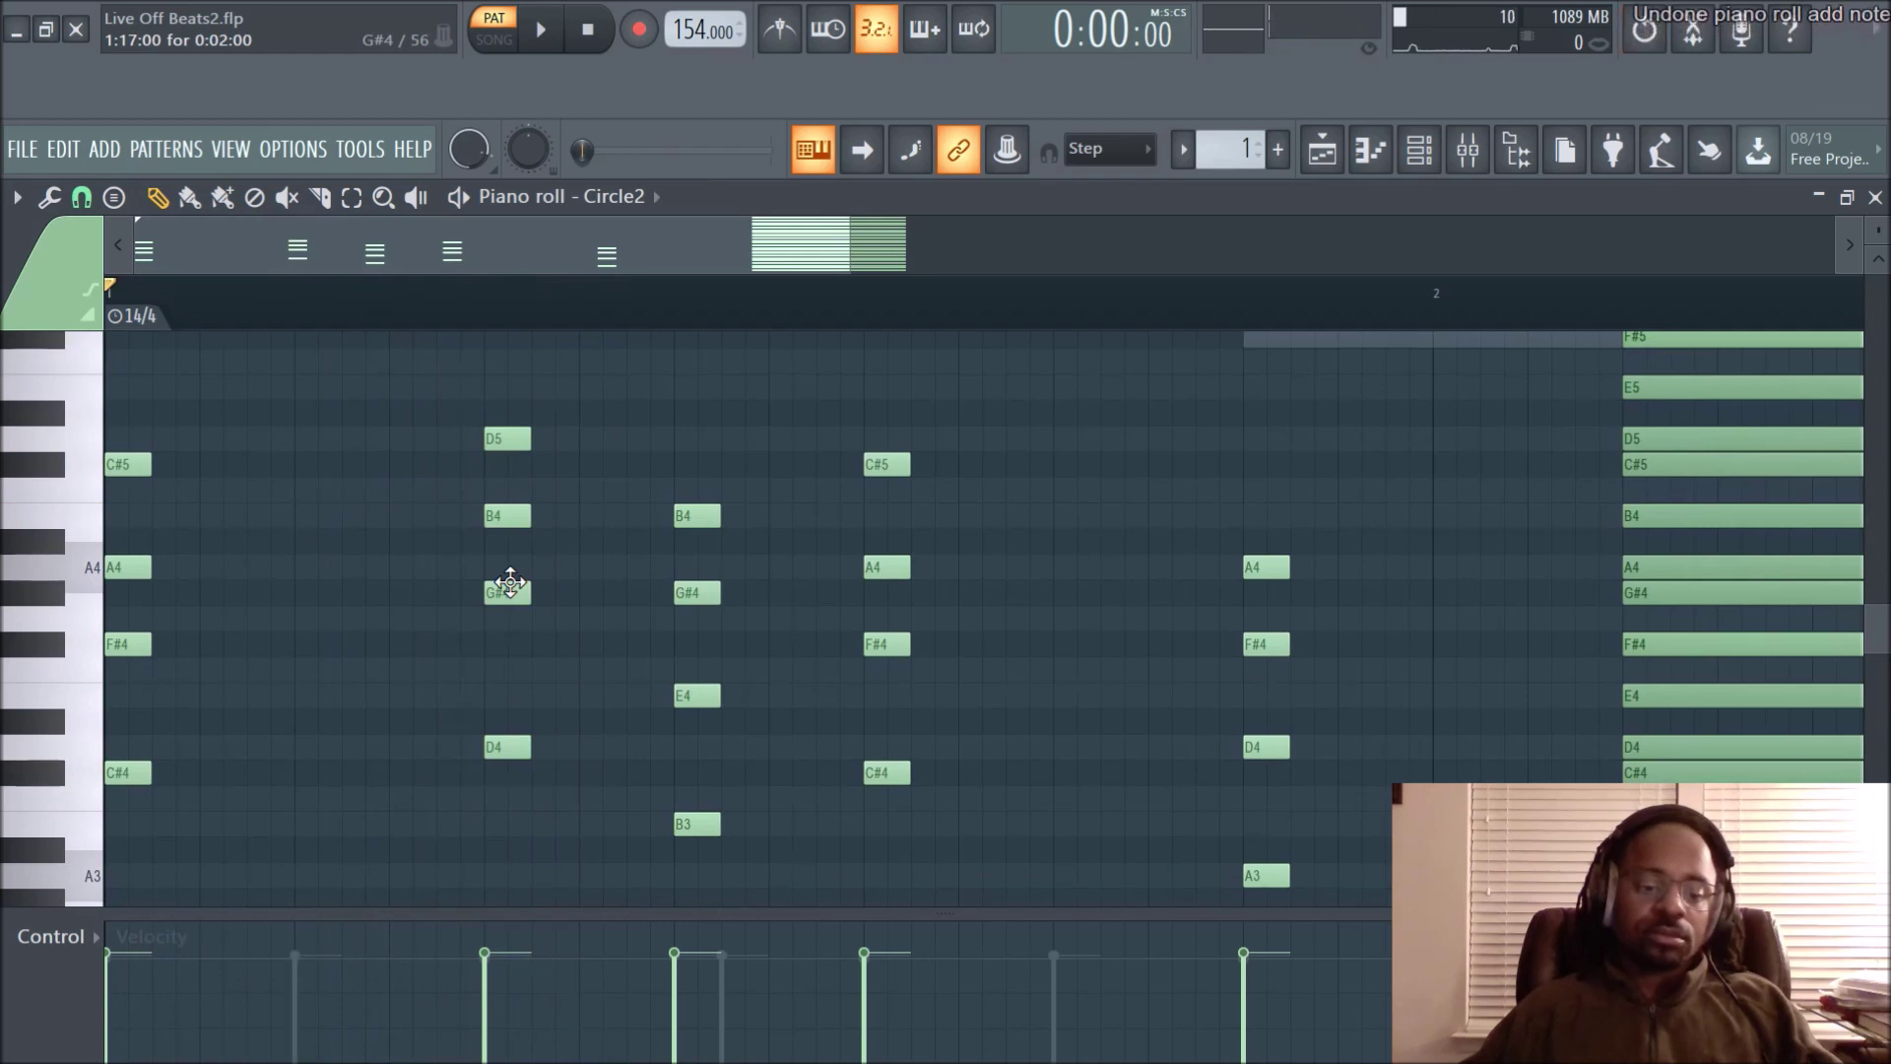
Add a trial G4 note, drag it to G#4, then delete it and stop playback
left_click(303, 513)
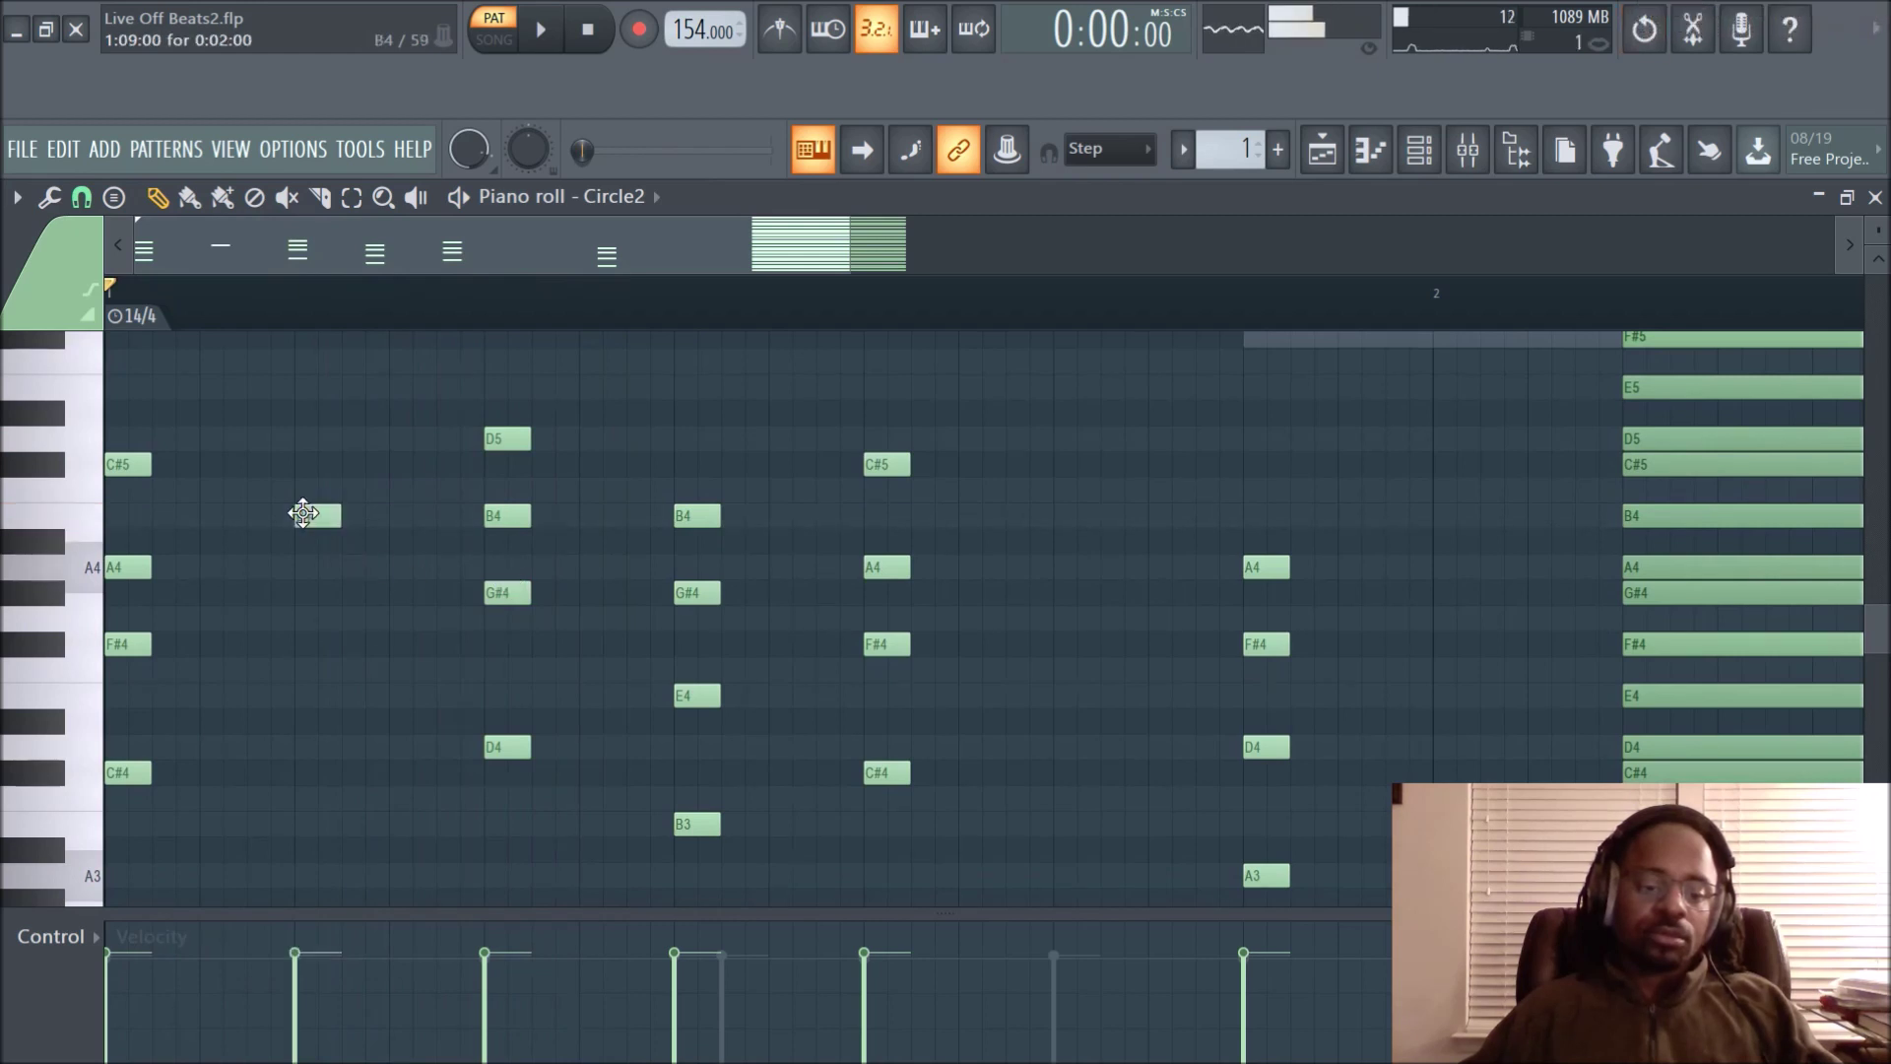
left_click(321, 617)
left_click_drag(322, 613, 296, 548)
key("space")
right_click(307, 557)
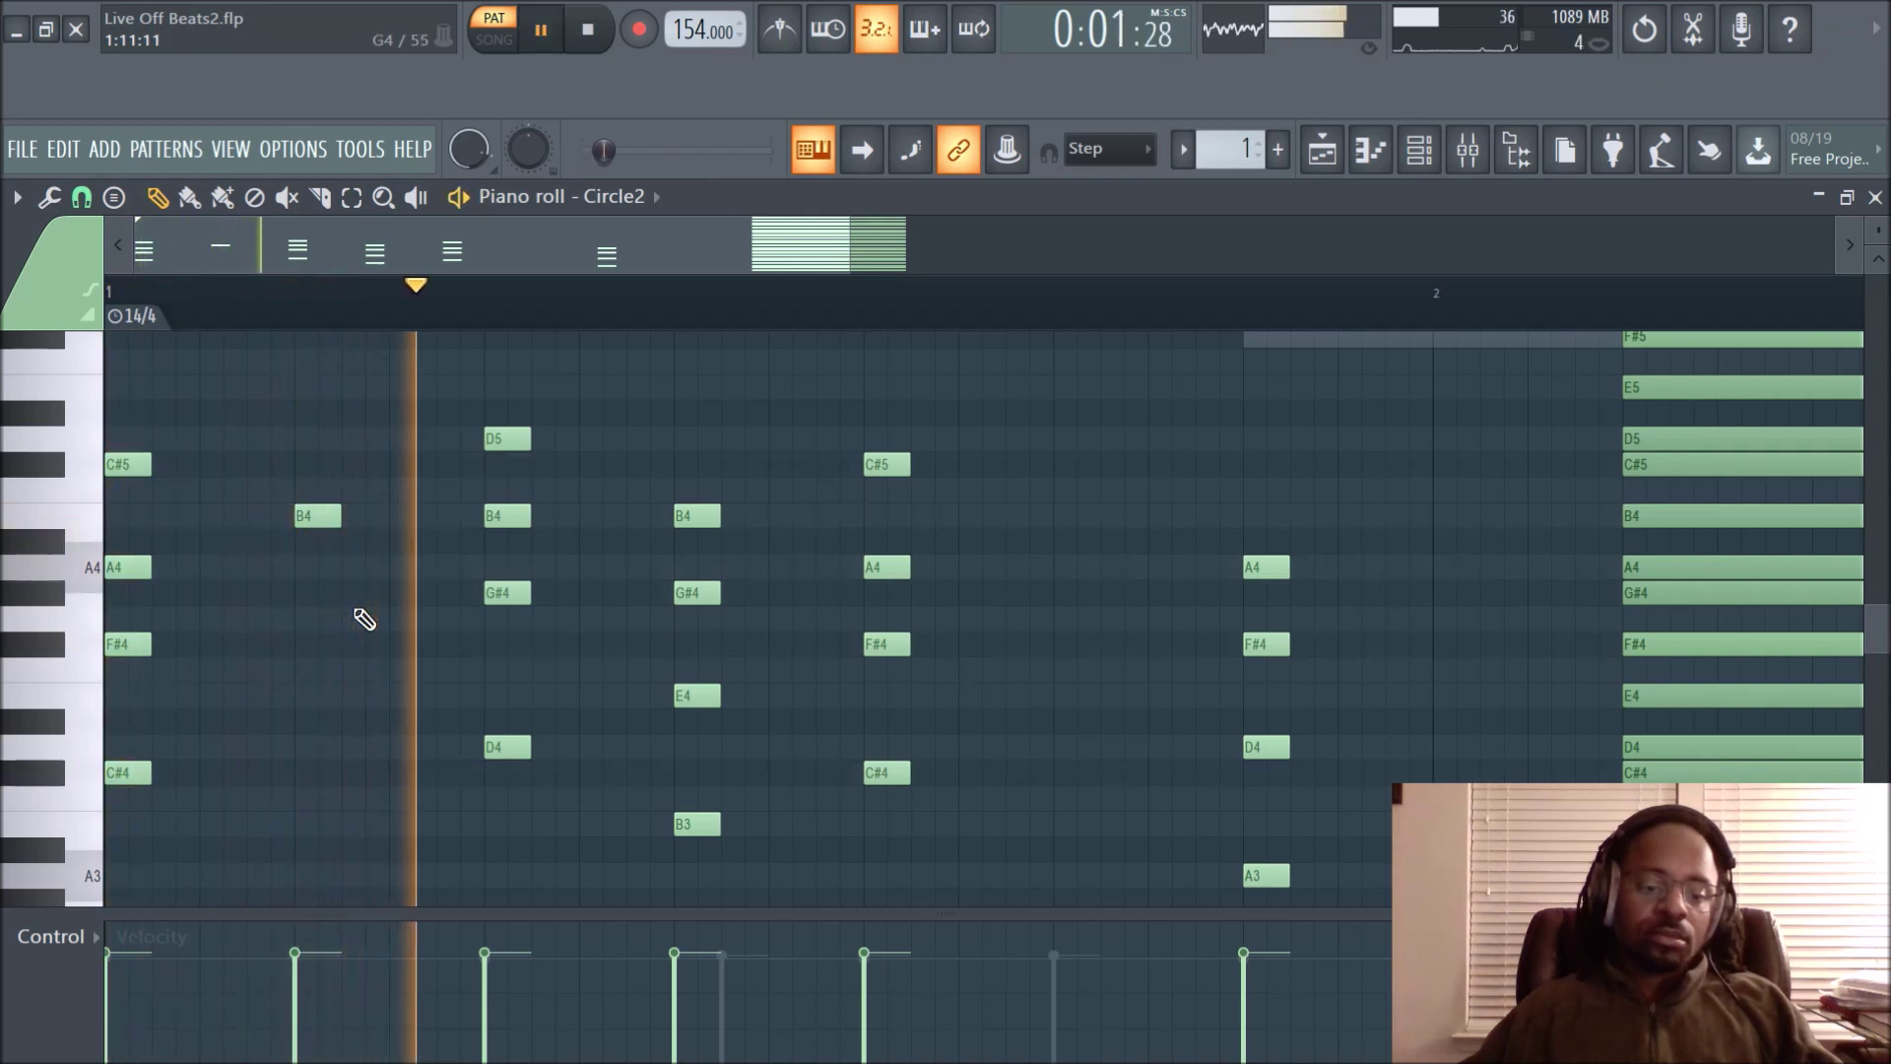
scroll(532, 562, "down", 3)
key("space")
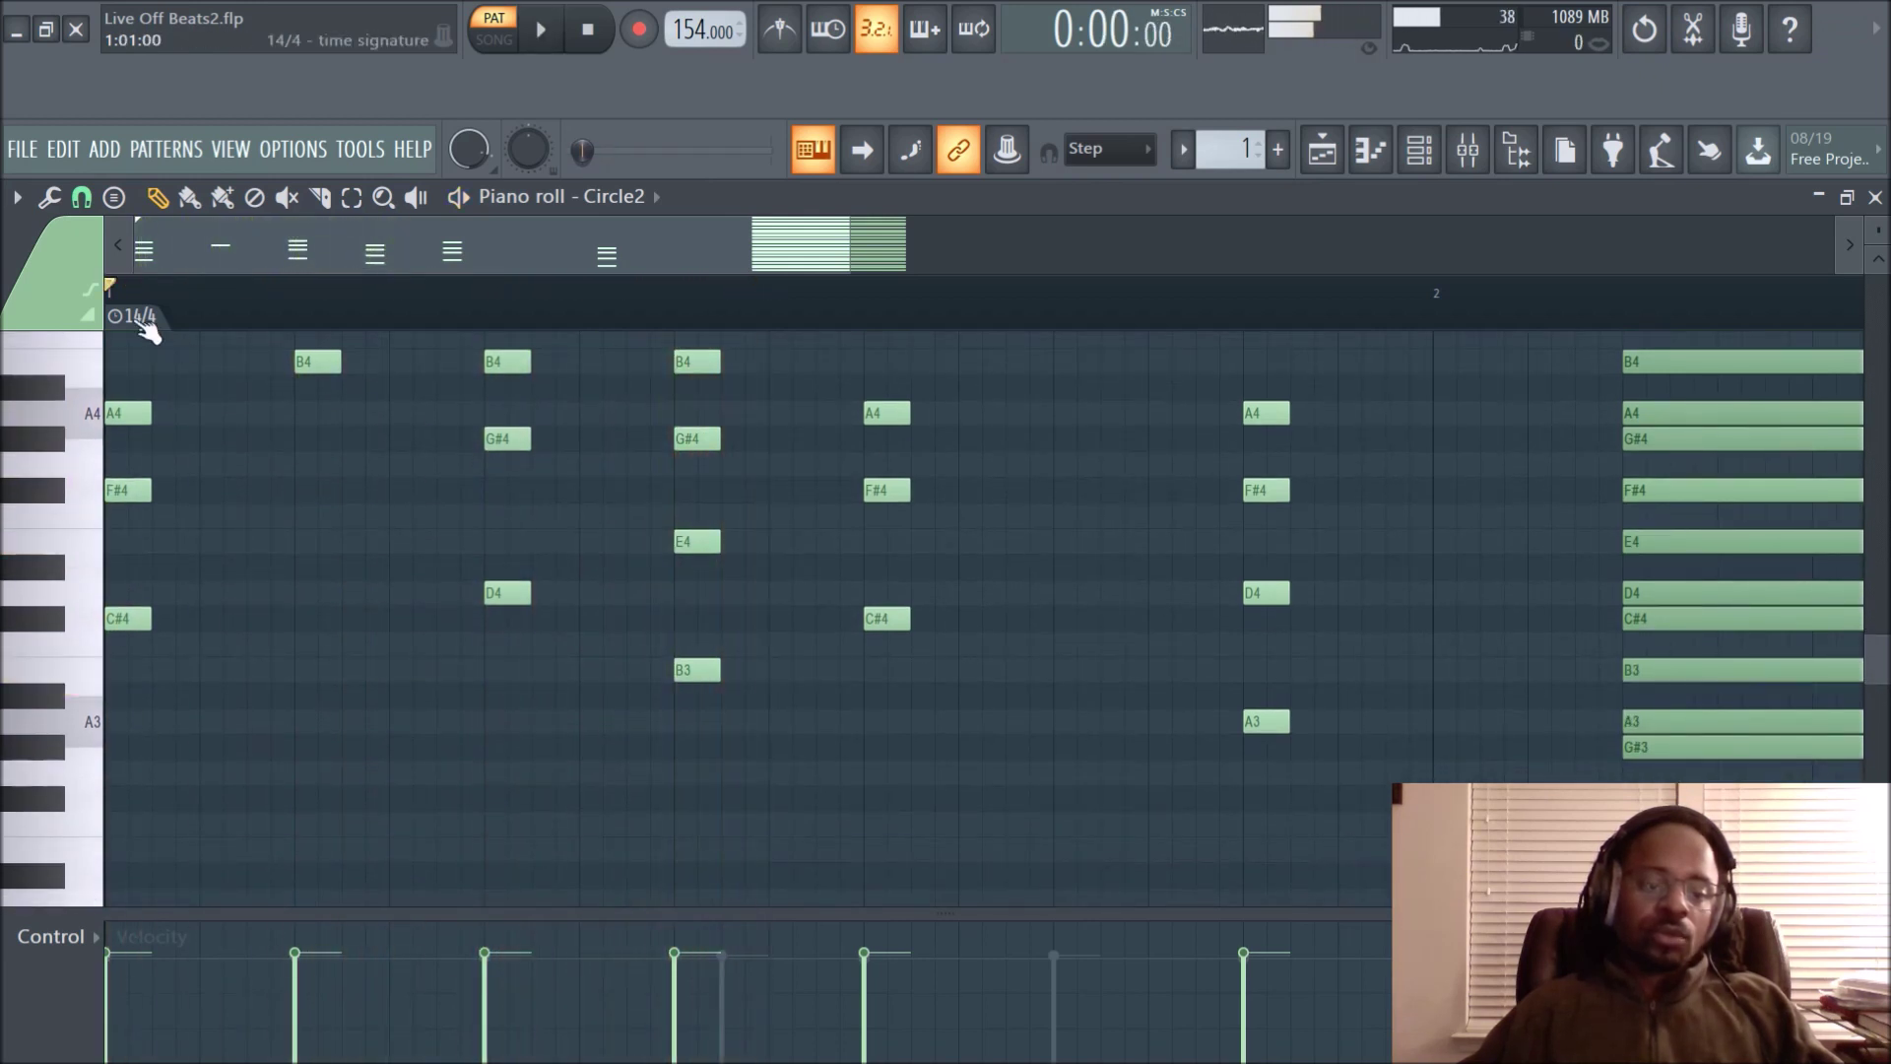
Change the 14/4 marker to a 1/8 time signature (numerator 1, denominator 8)
right_click(145, 326)
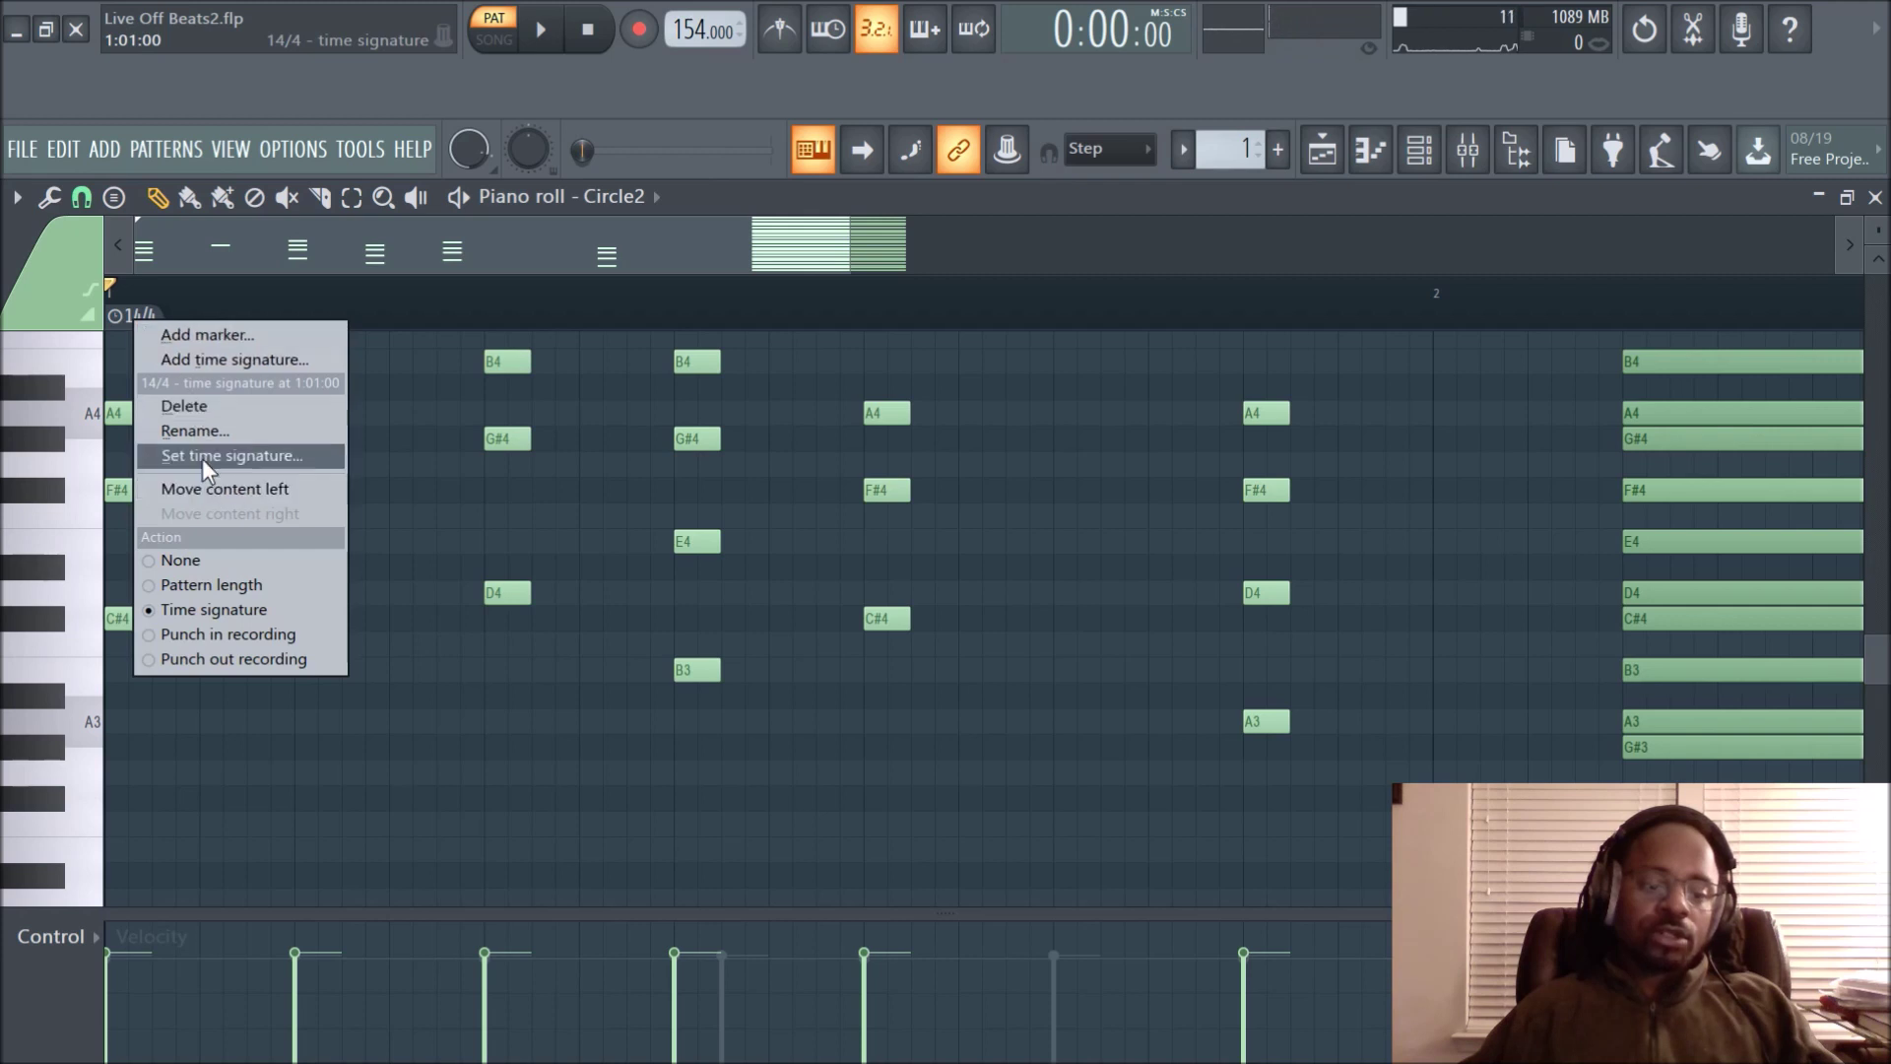
left_click(226, 461)
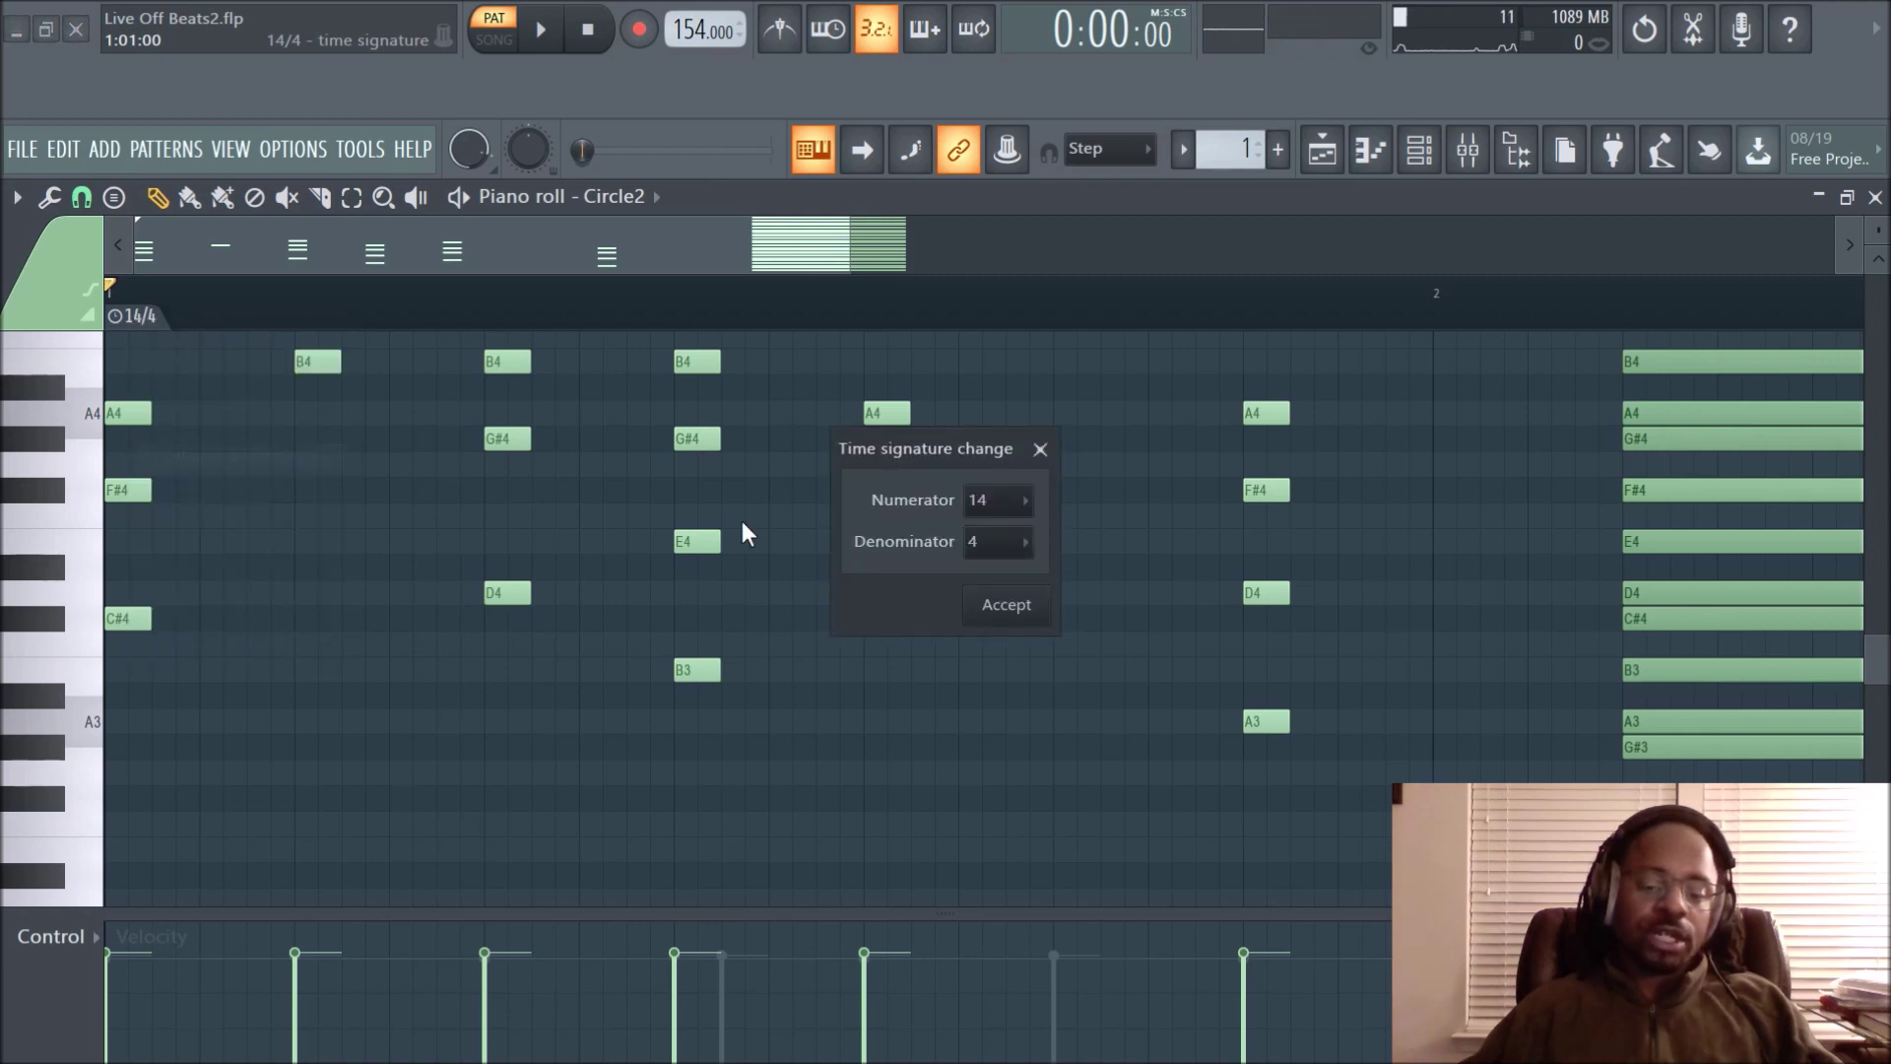
left_click(1025, 504)
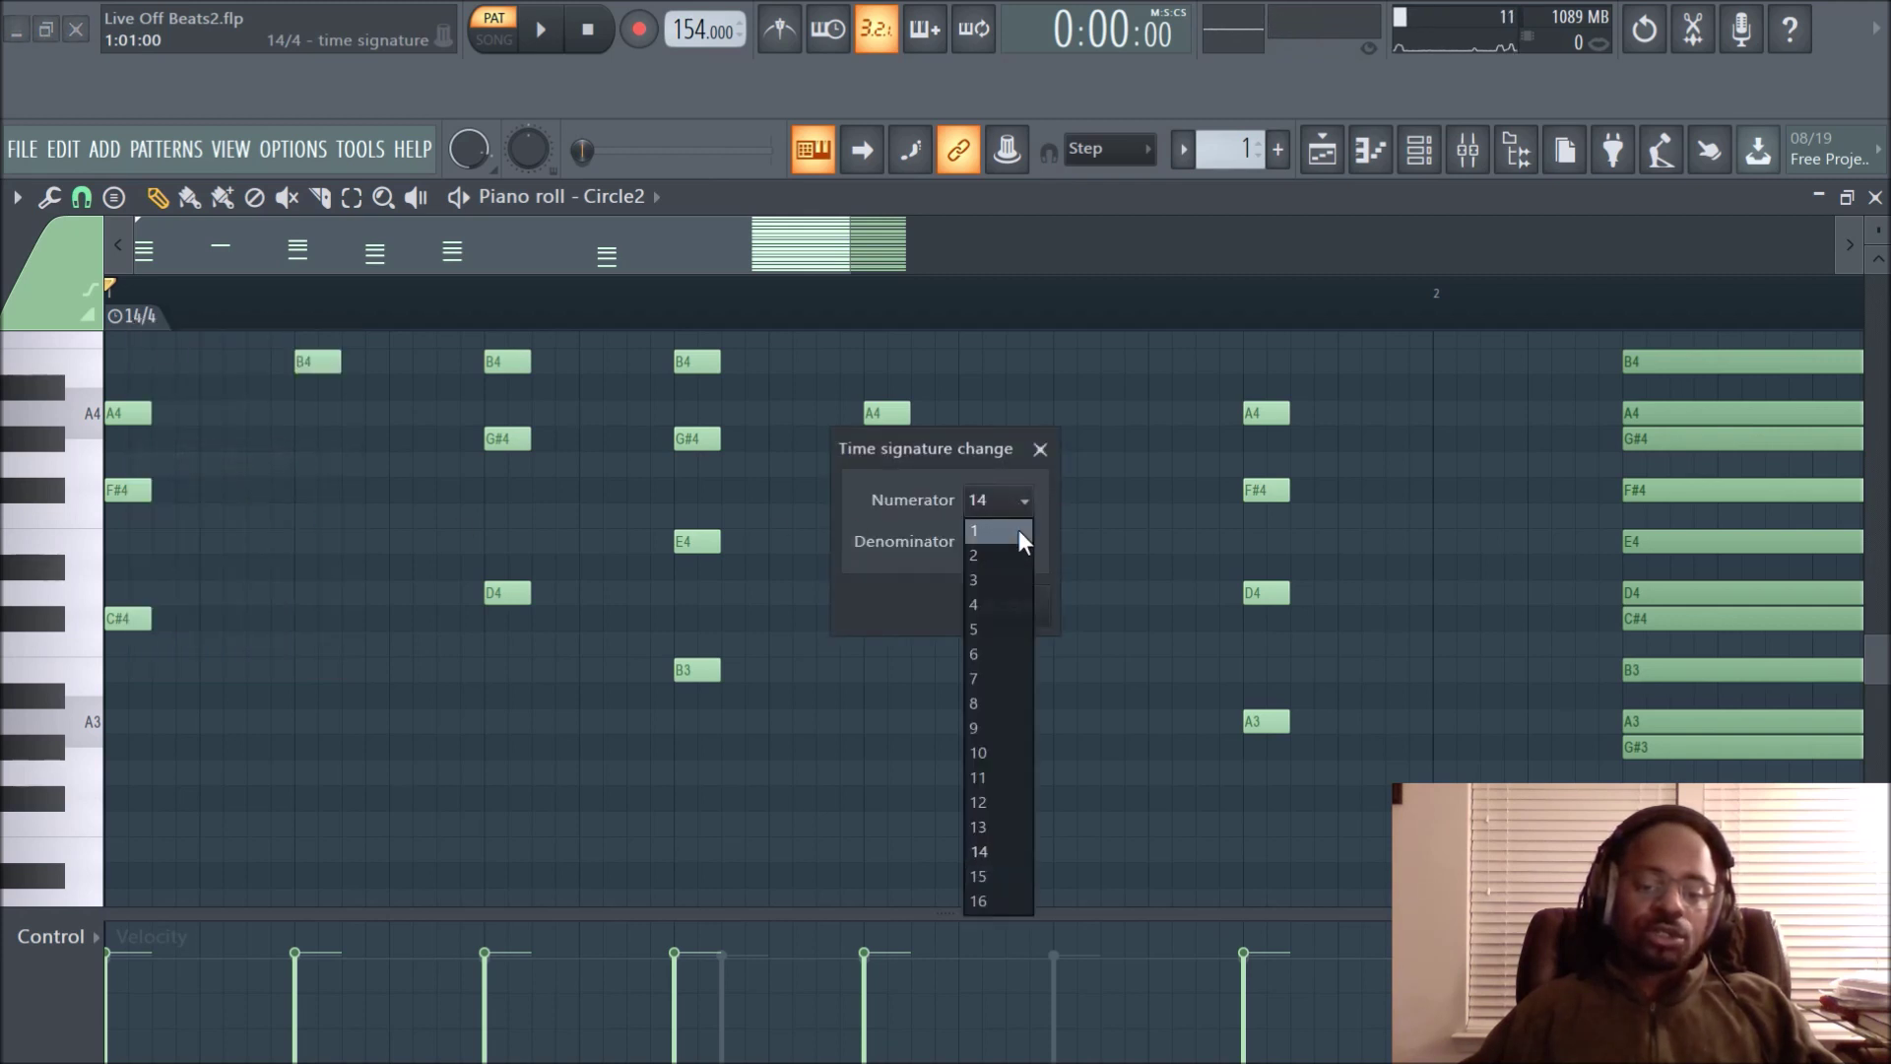
left_click(1014, 534)
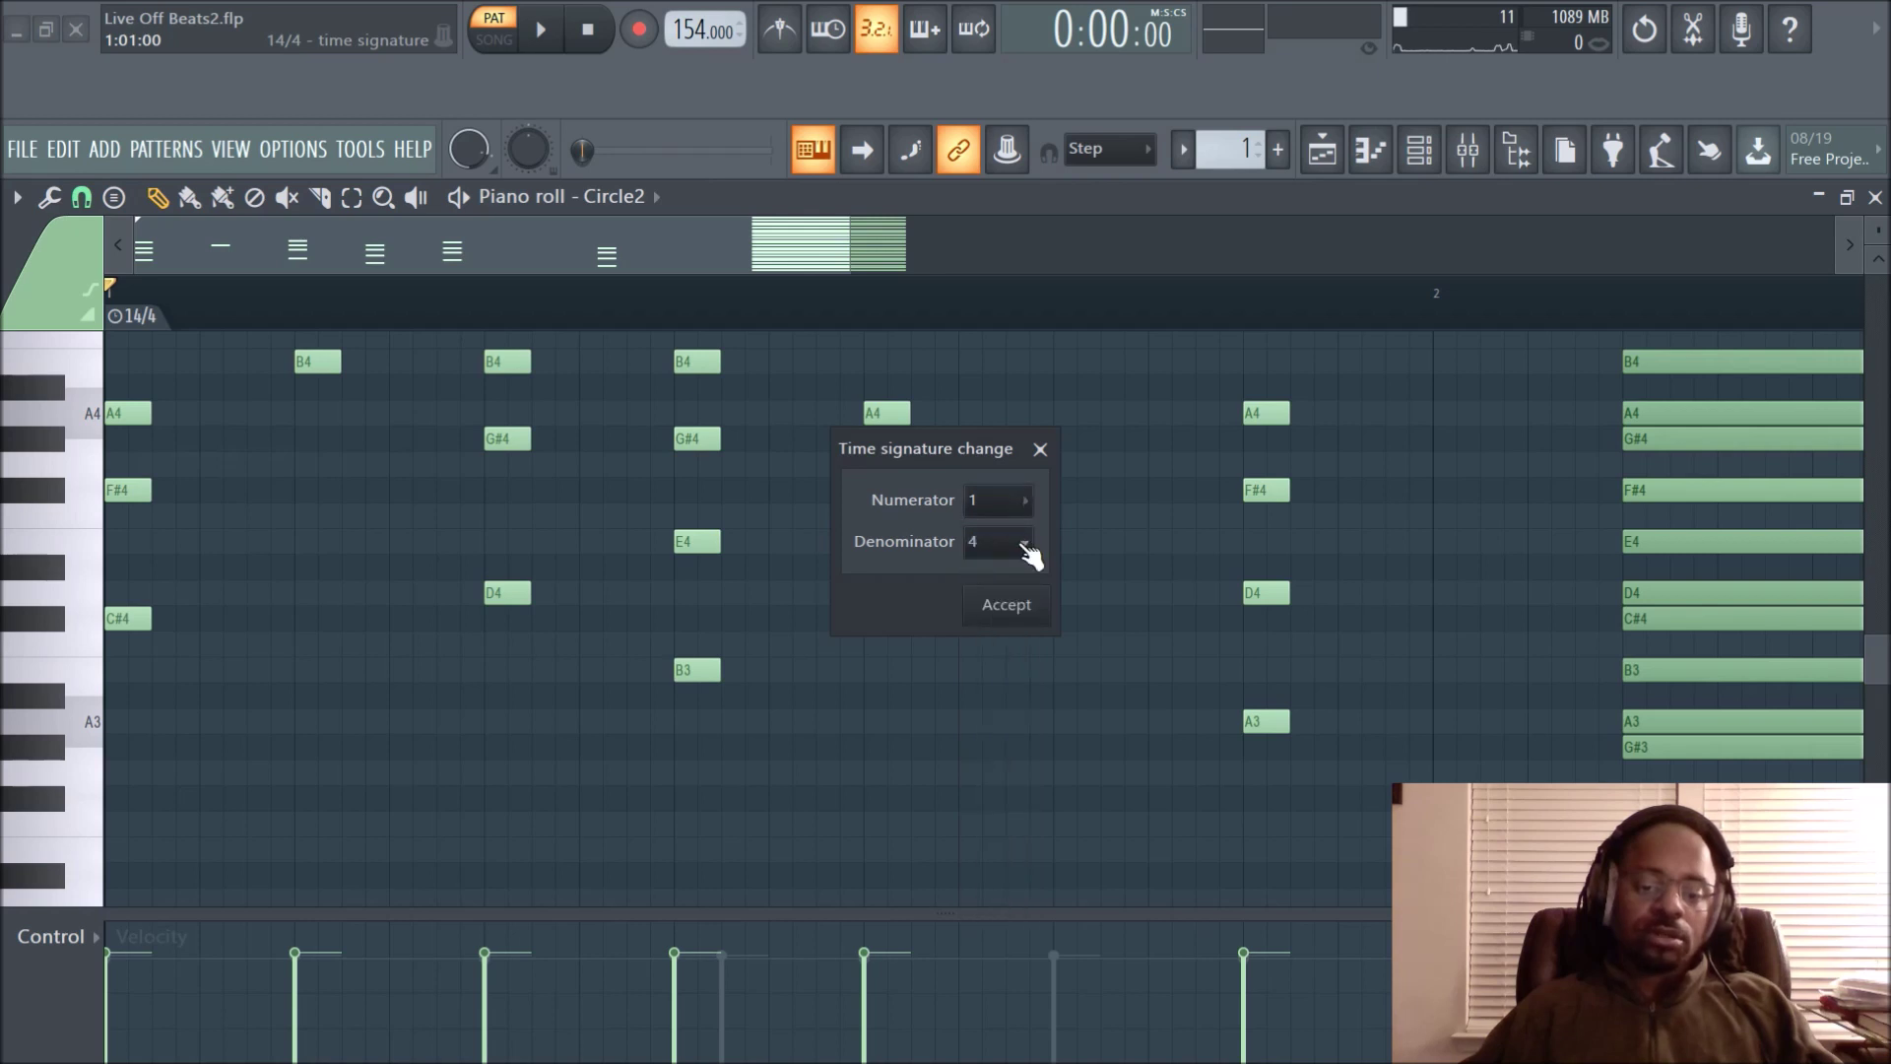
left_click(1026, 544)
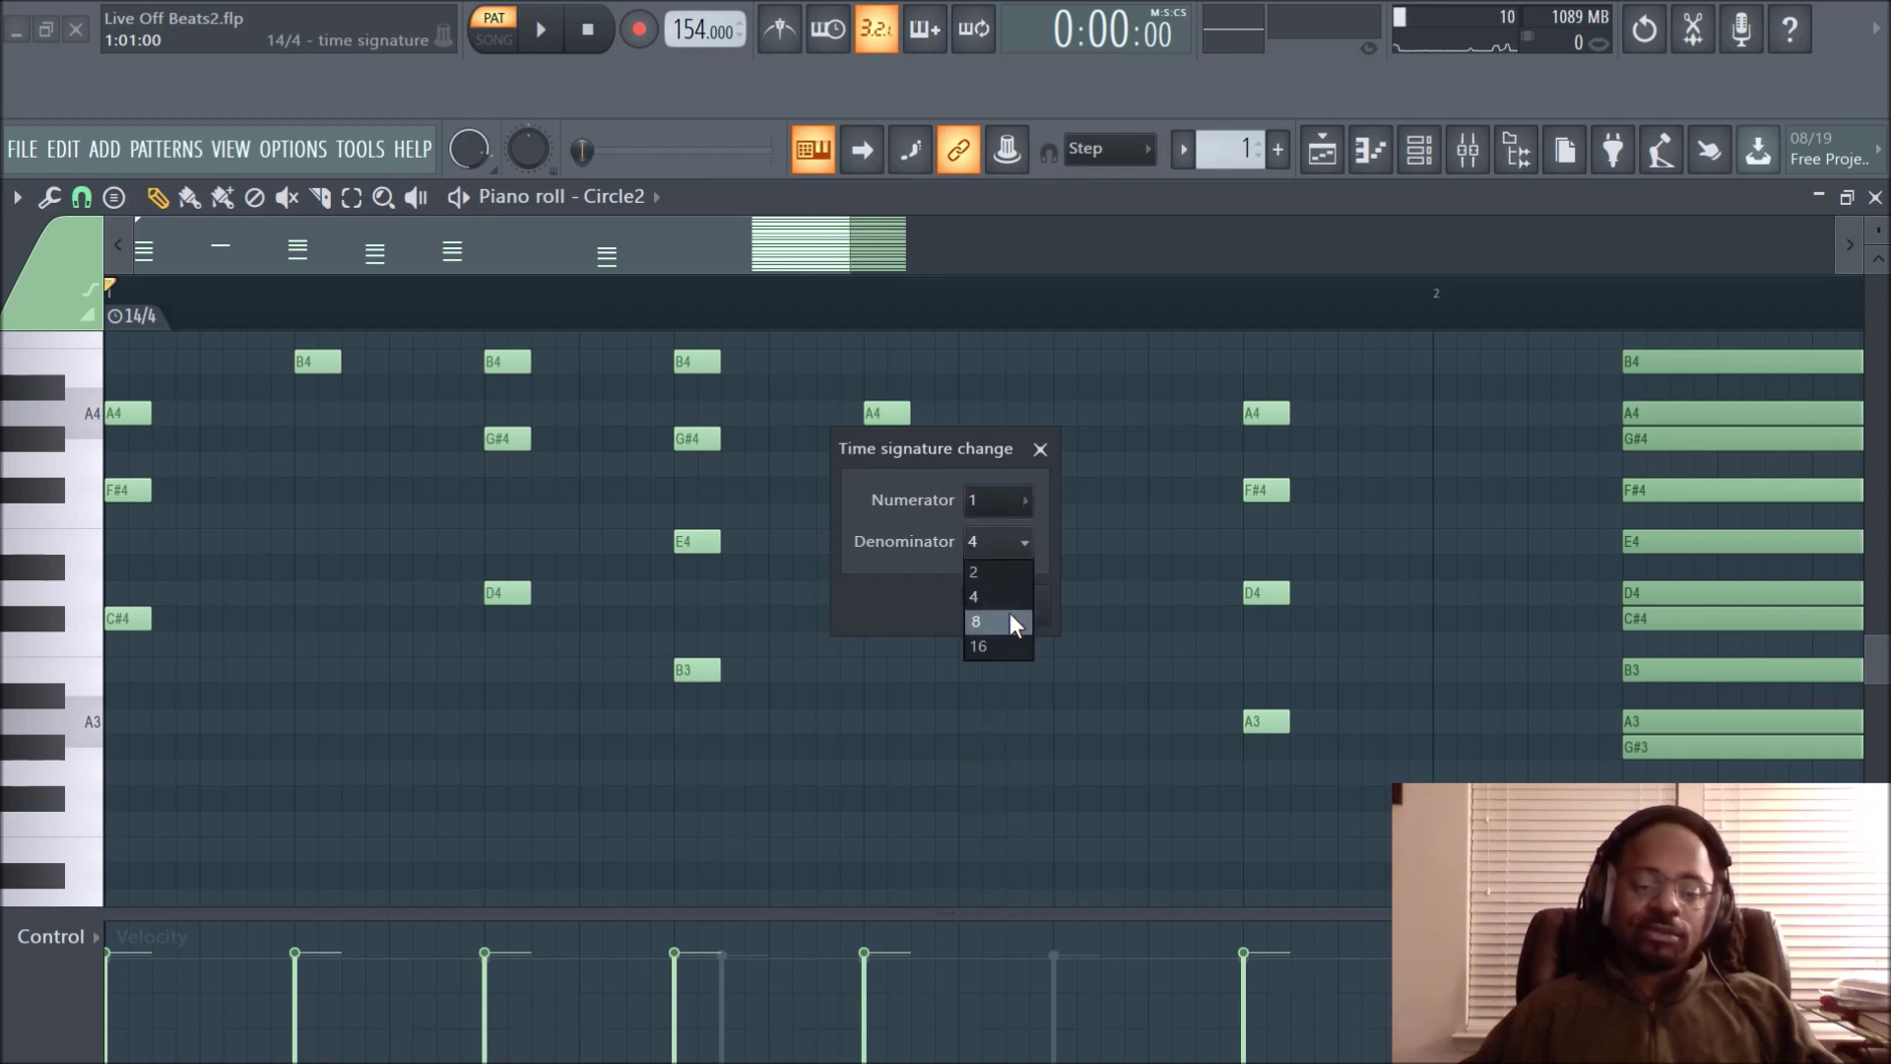
left_click(1008, 613)
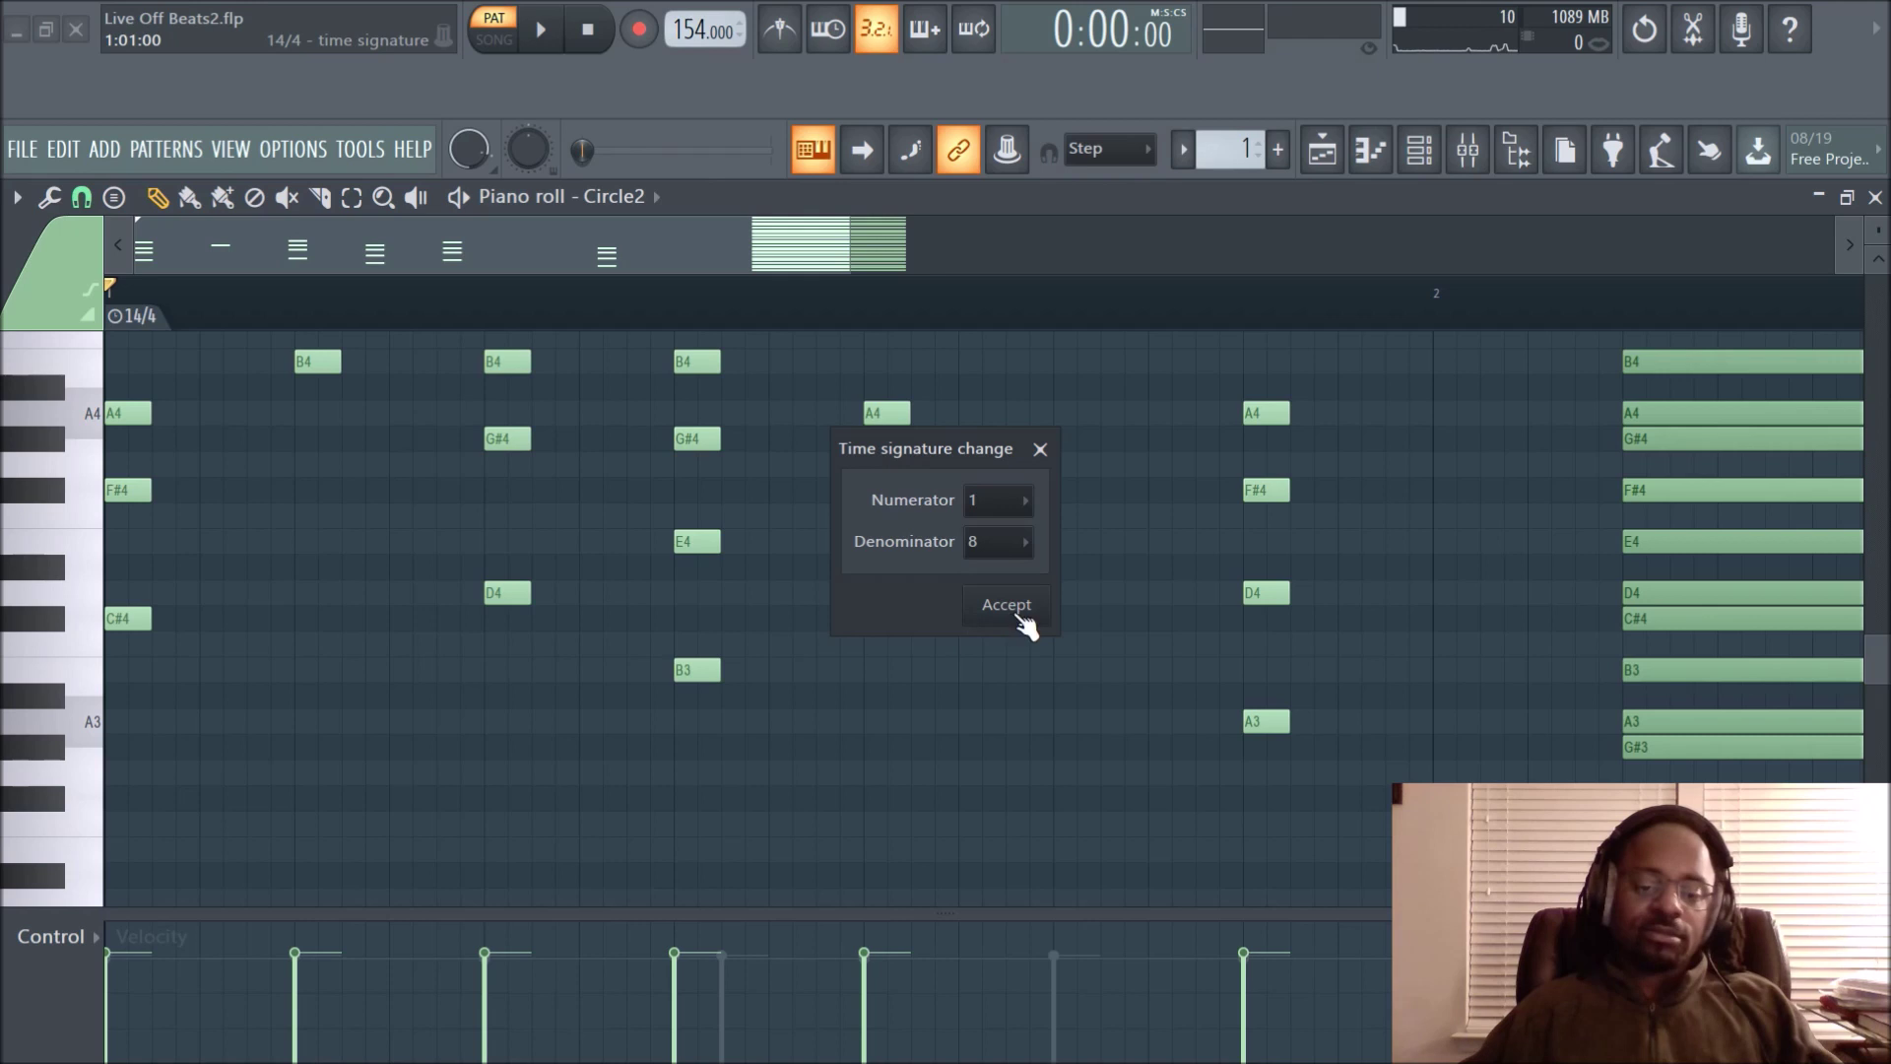
left_click(1014, 617)
scroll(1024, 622, "up", 3)
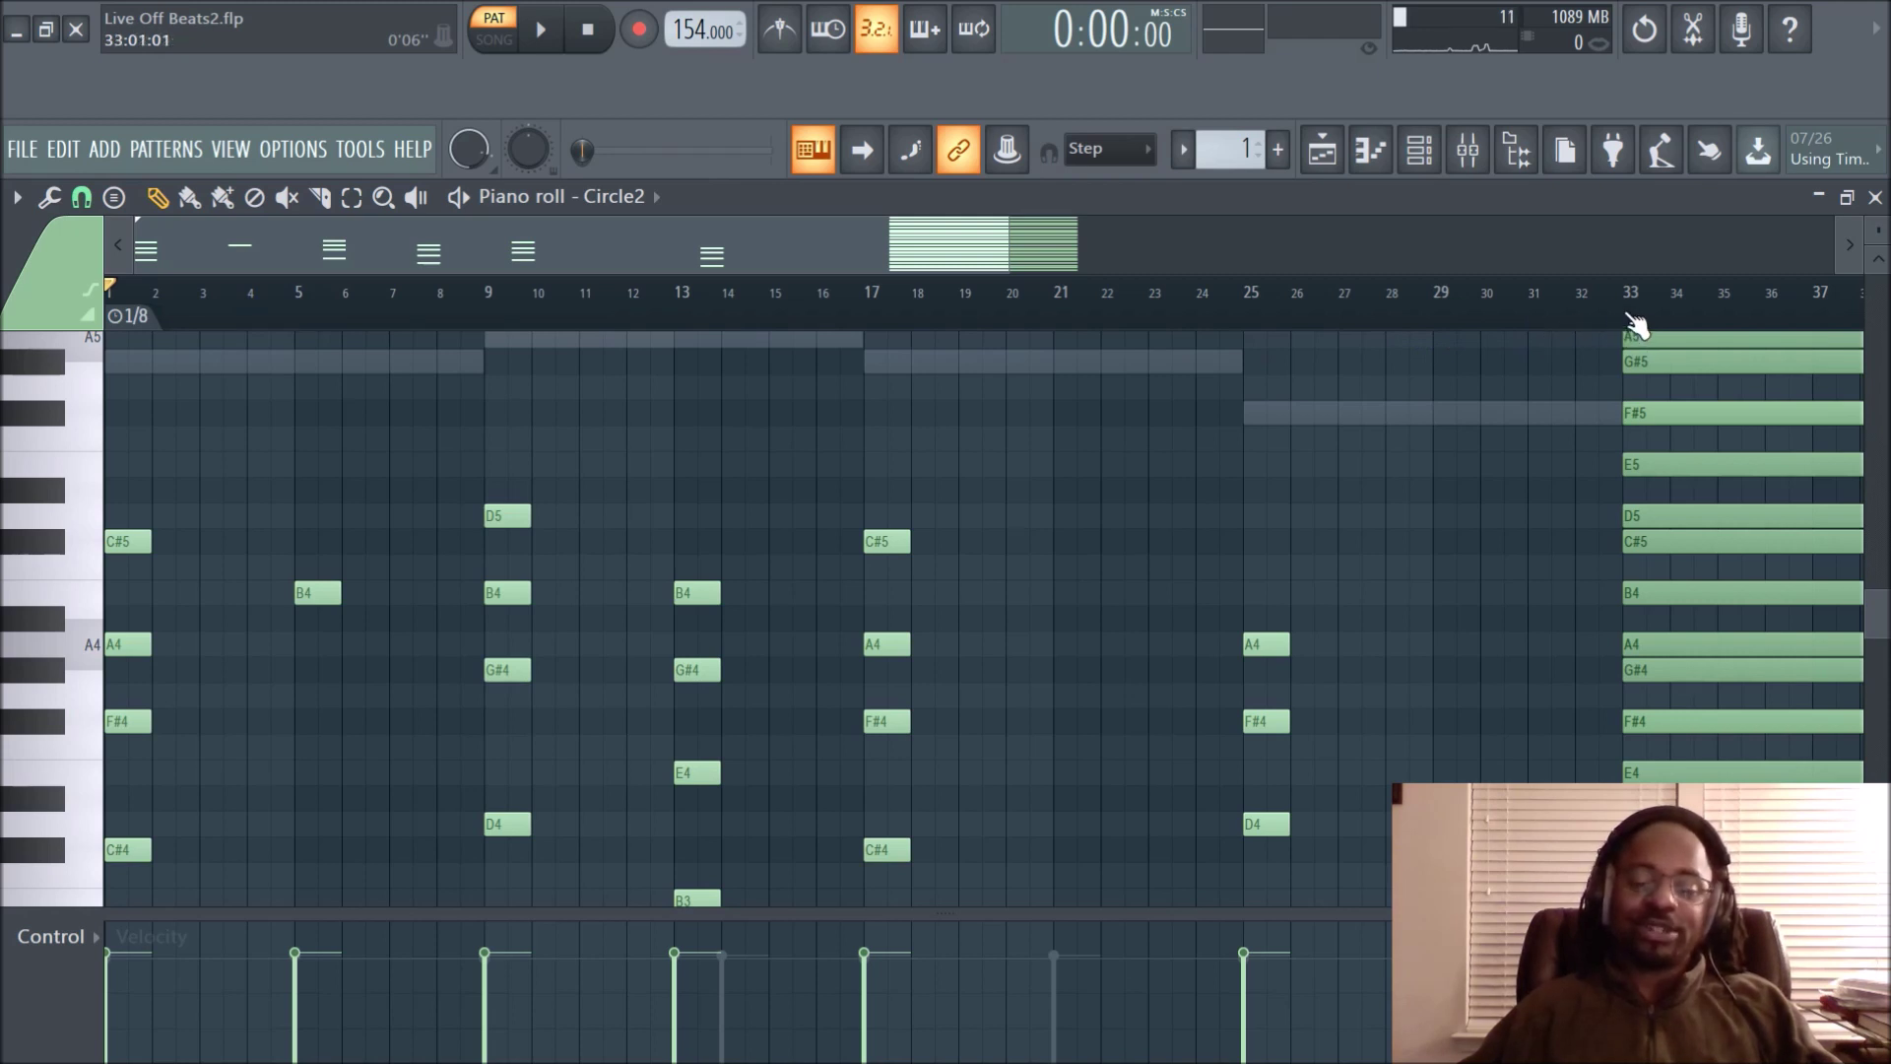
Switch from the piano roll to the Playlist arrangement
left_click(1322, 150)
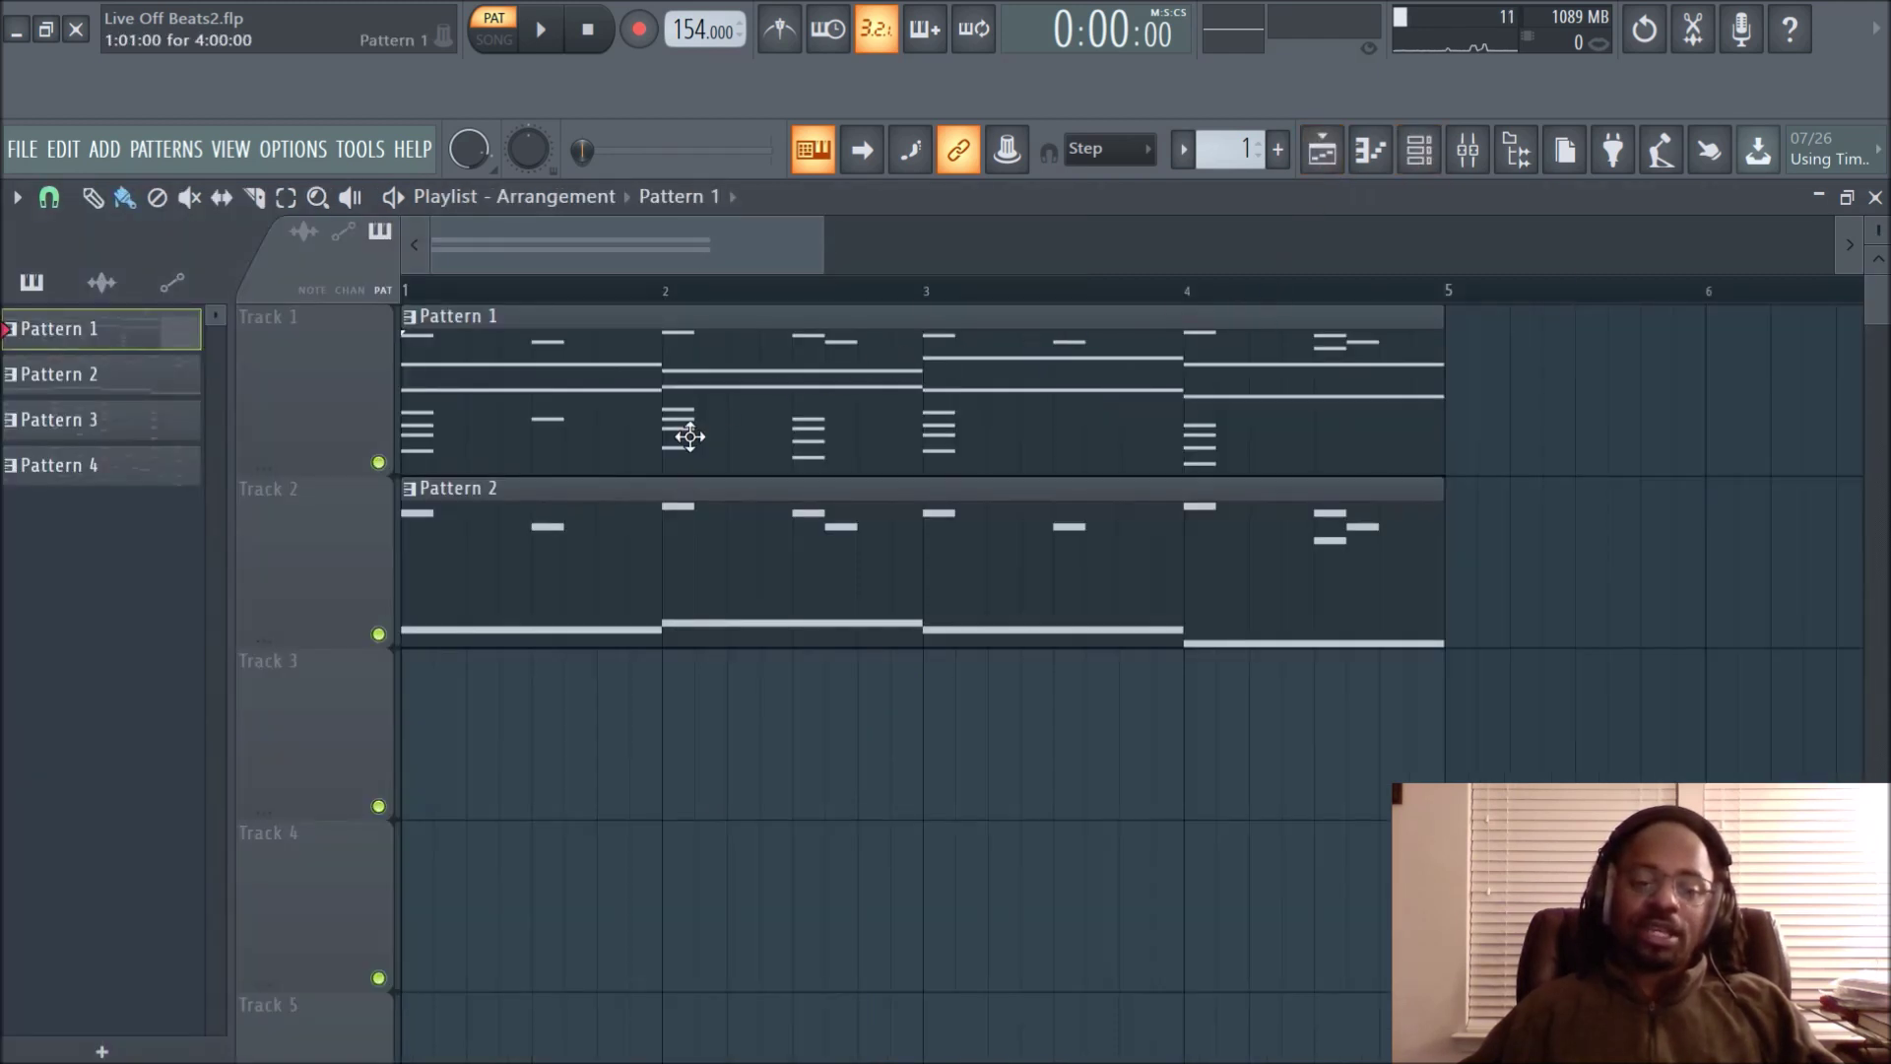
Open Pattern 1 in the piano roll, then return to the playlist for a brief playback
scroll(946, 300, "down", 4)
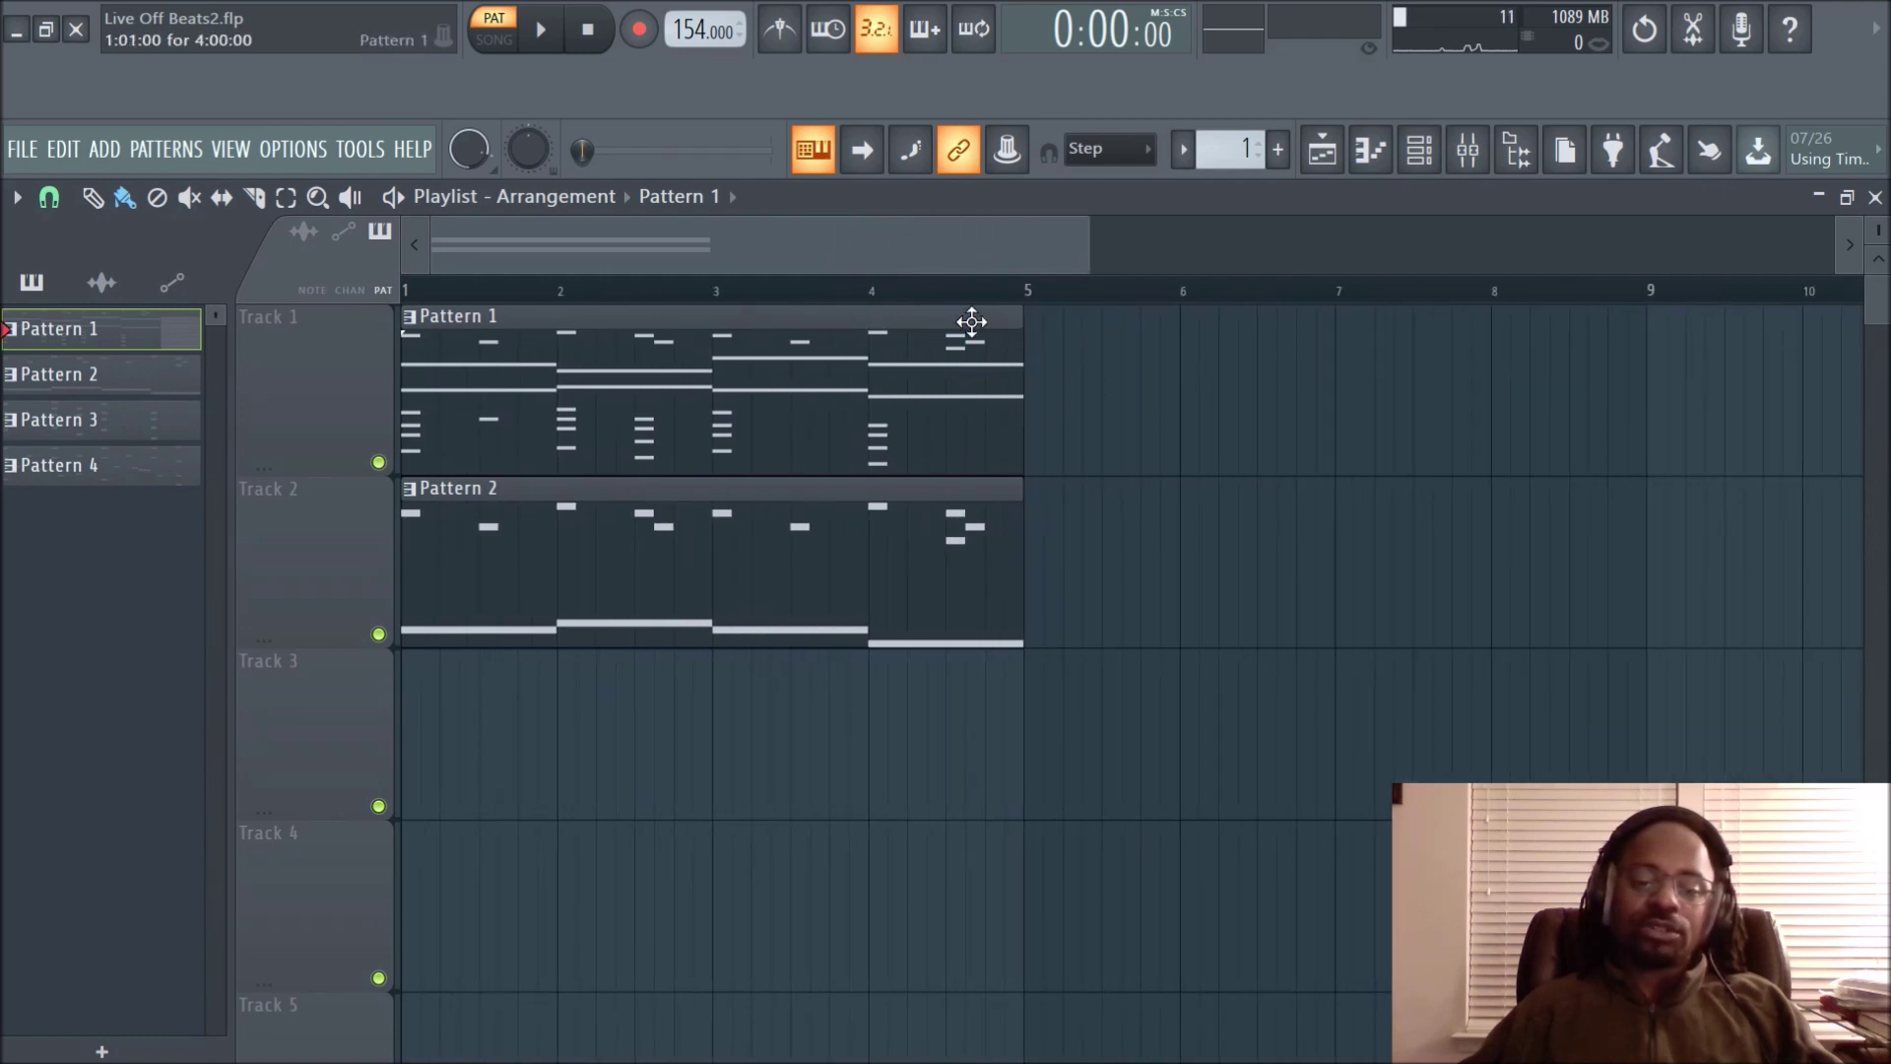
double_click(636, 390)
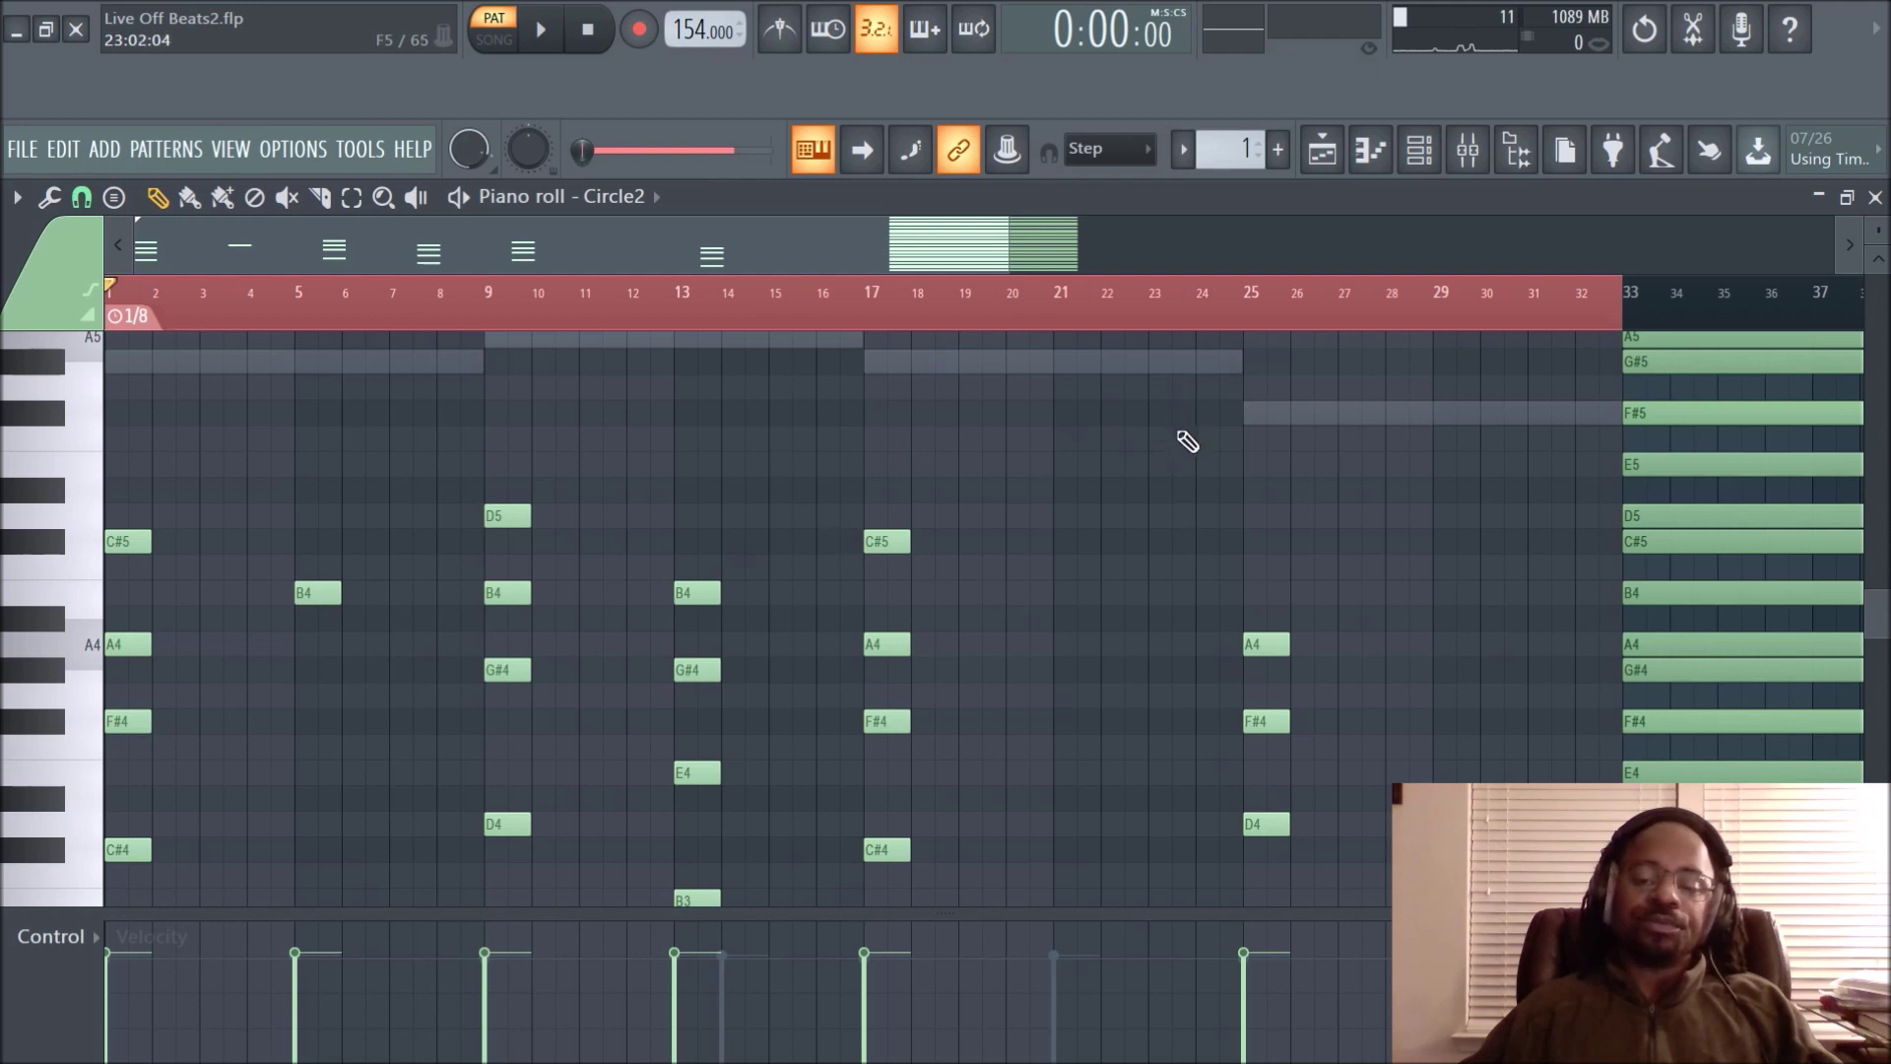
scroll(938, 328, "down", 2)
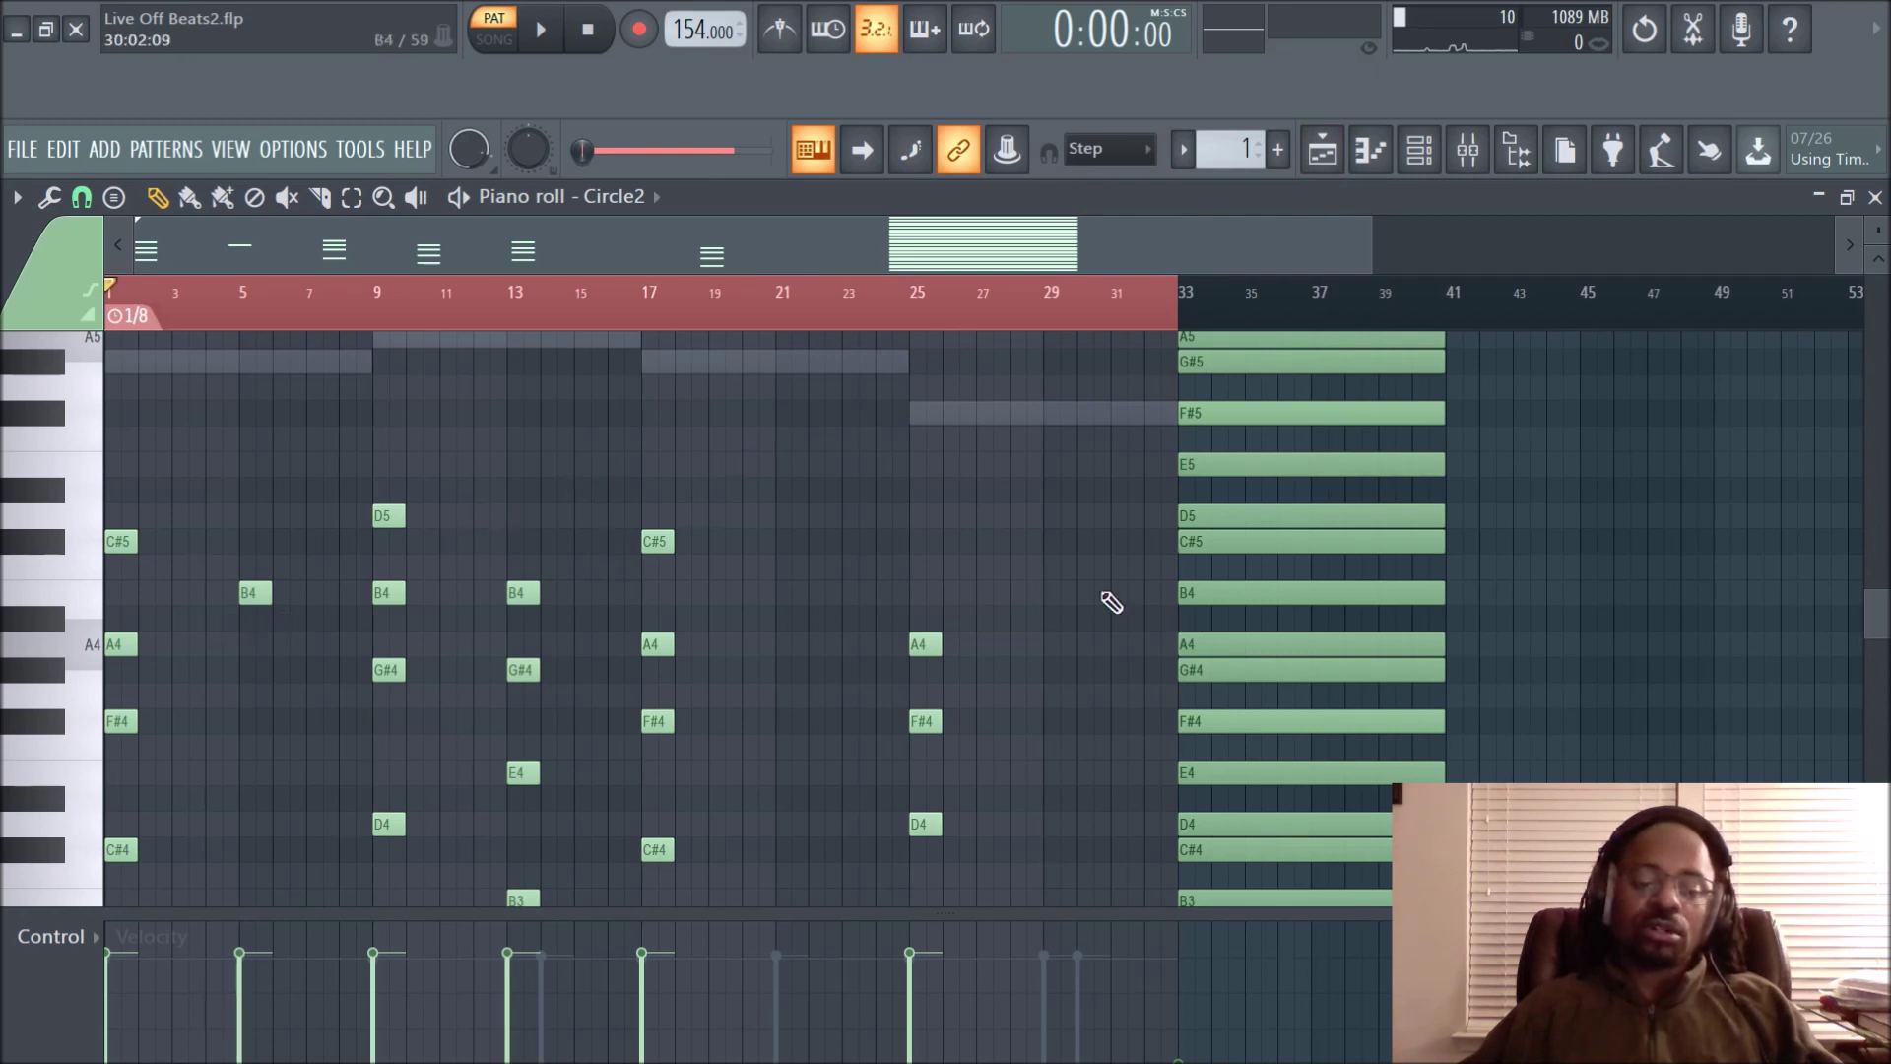
left_click(1322, 149)
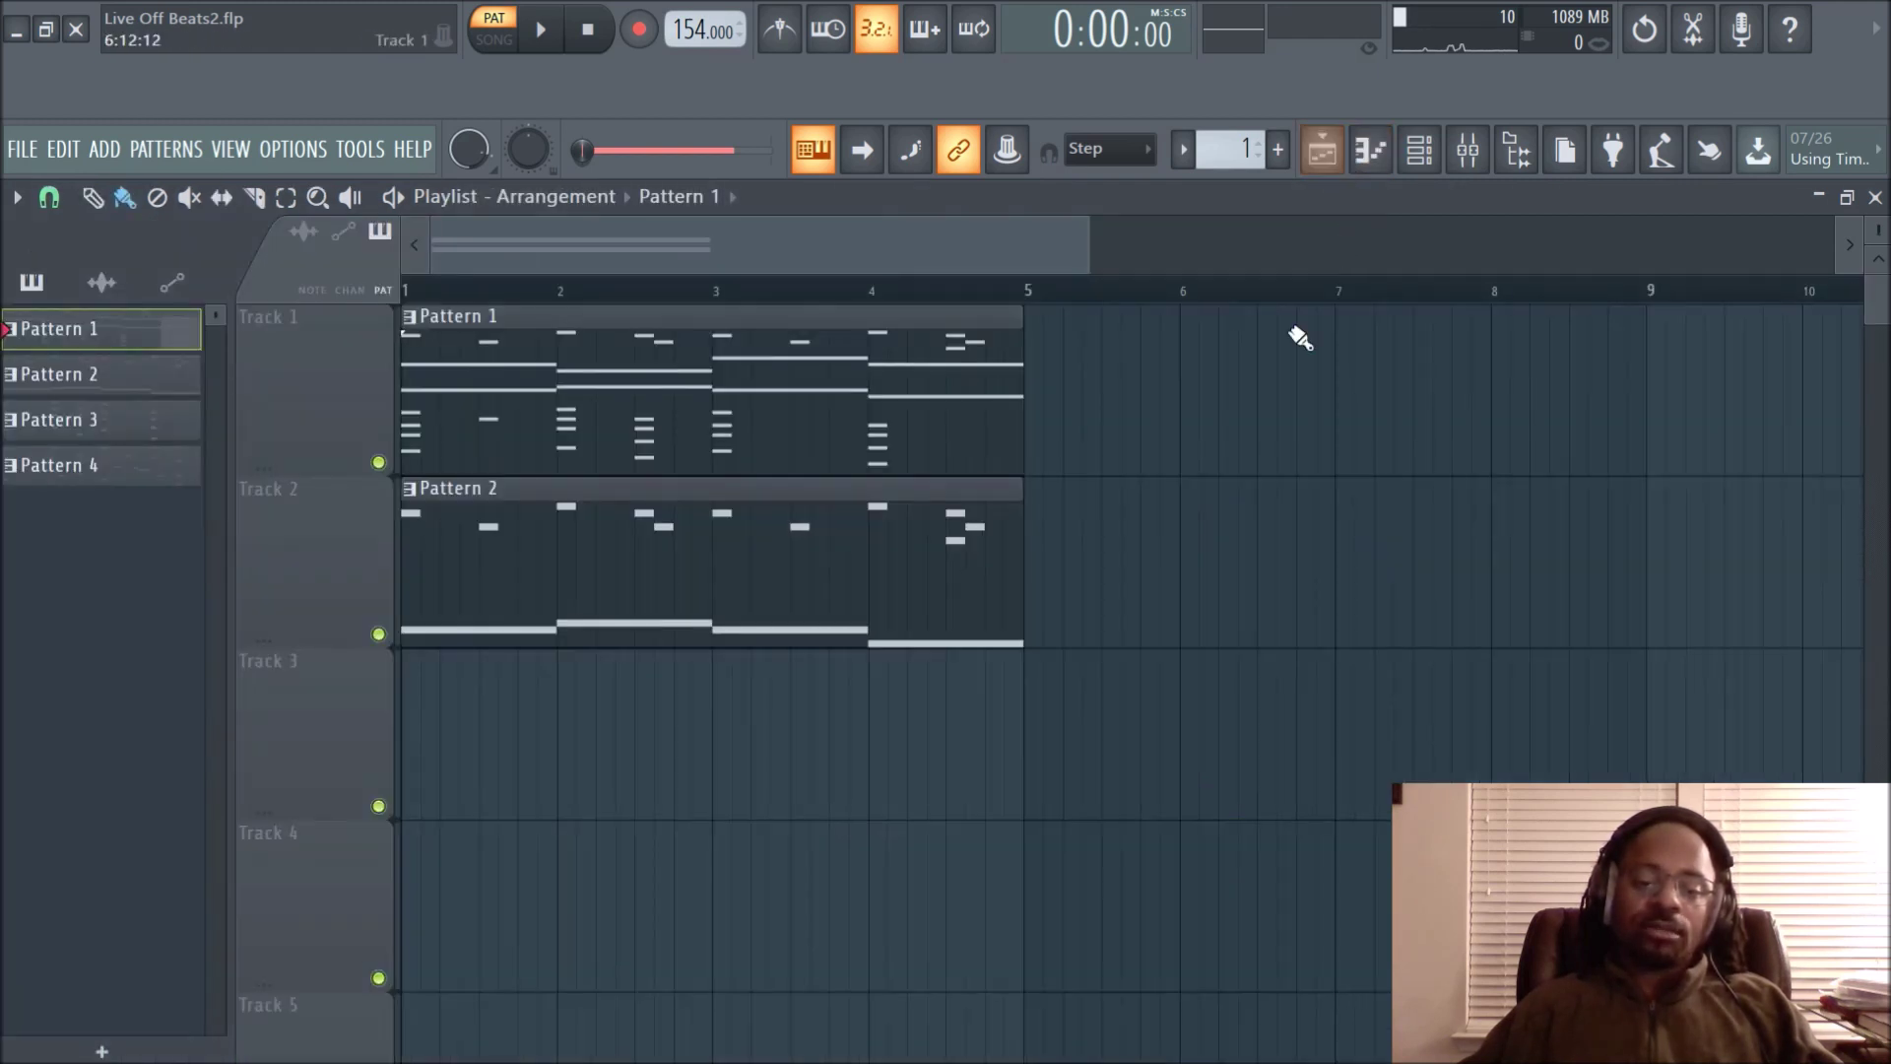
key("space")
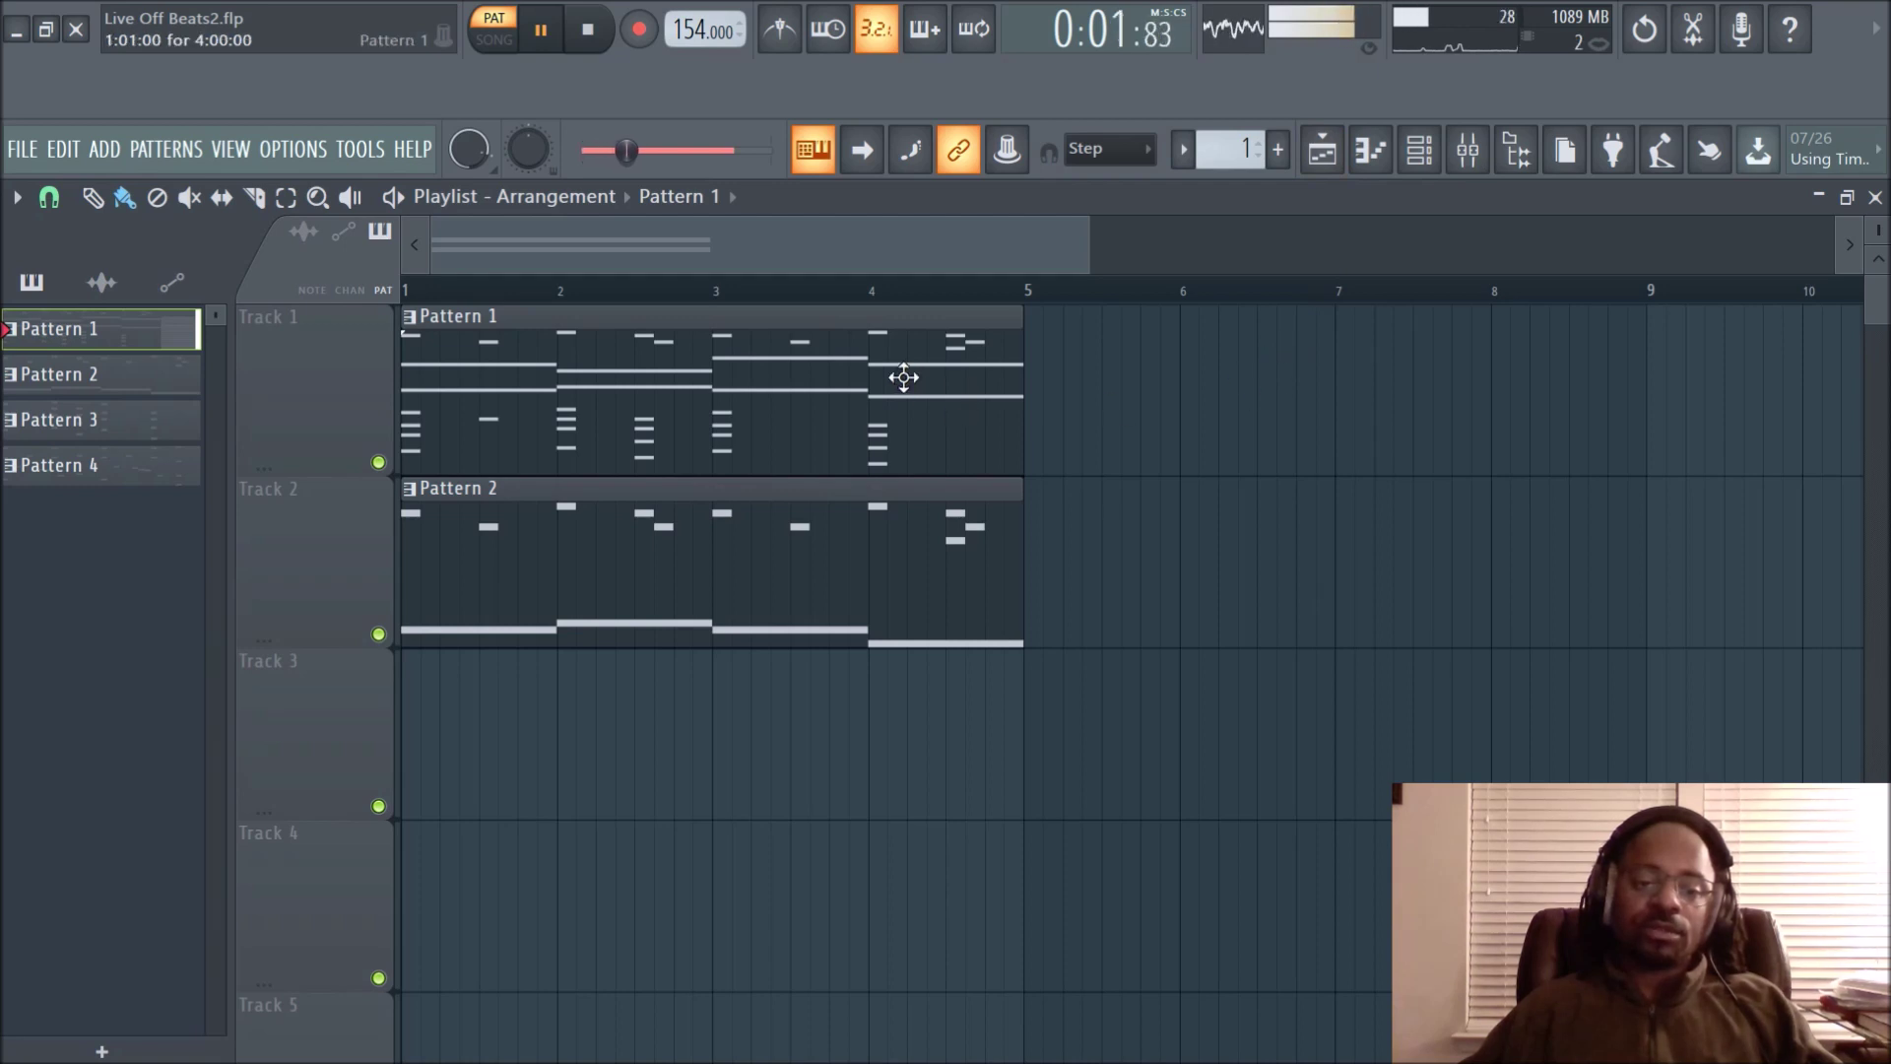
key("space")
Play the whole song in Song mode with Track 2 muted, then stop
left_click(493, 40)
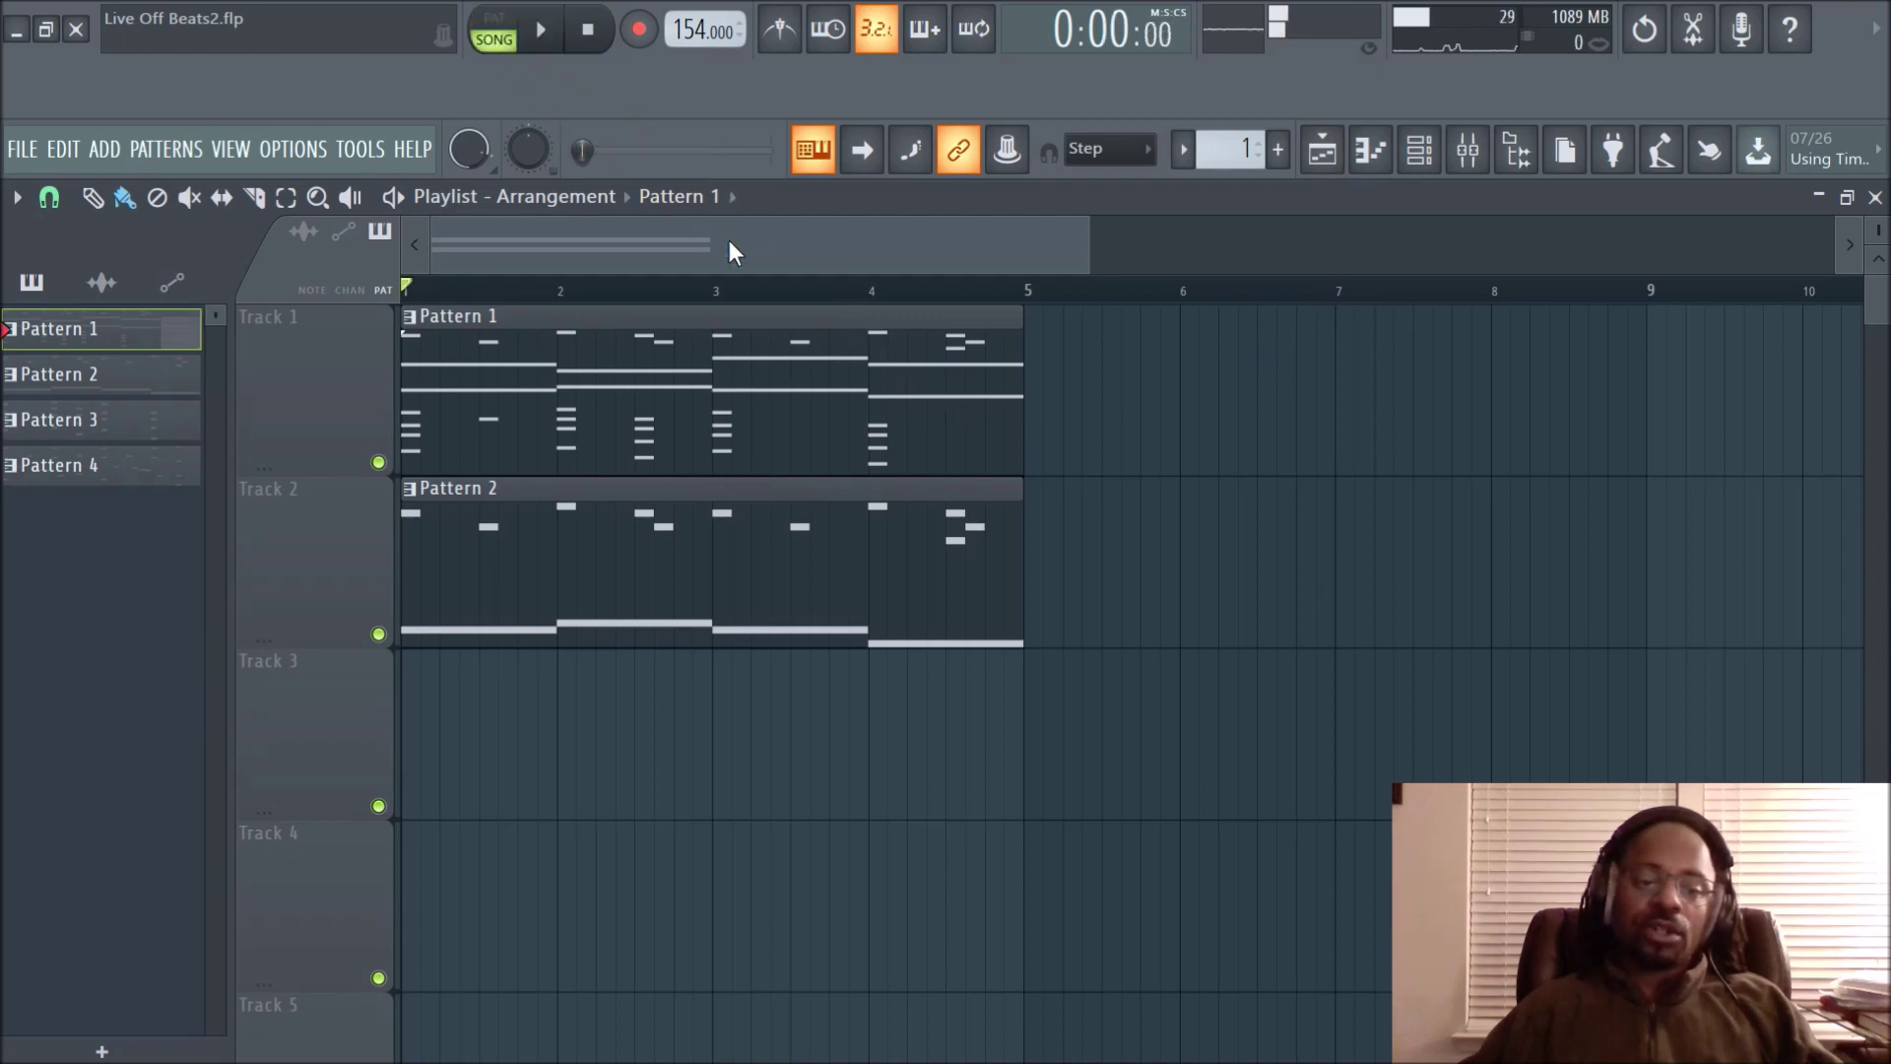
key("space")
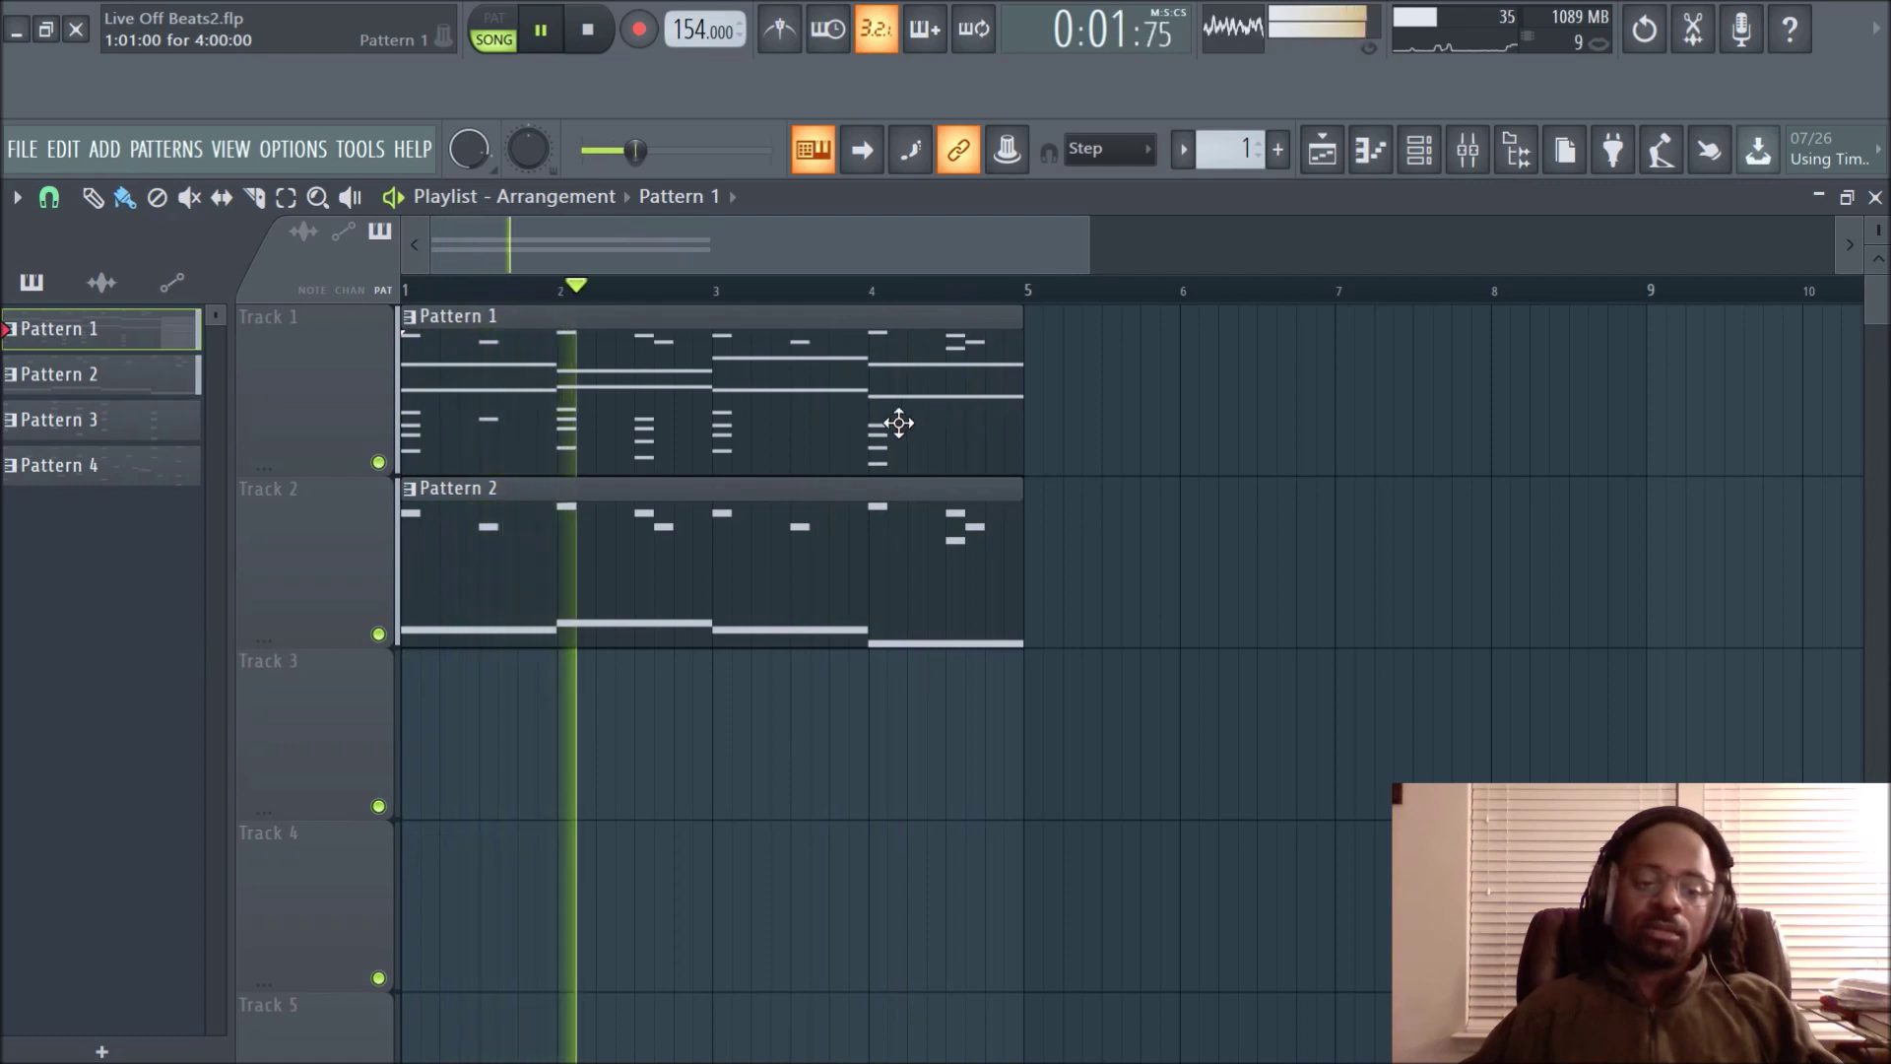
left_click(378, 633)
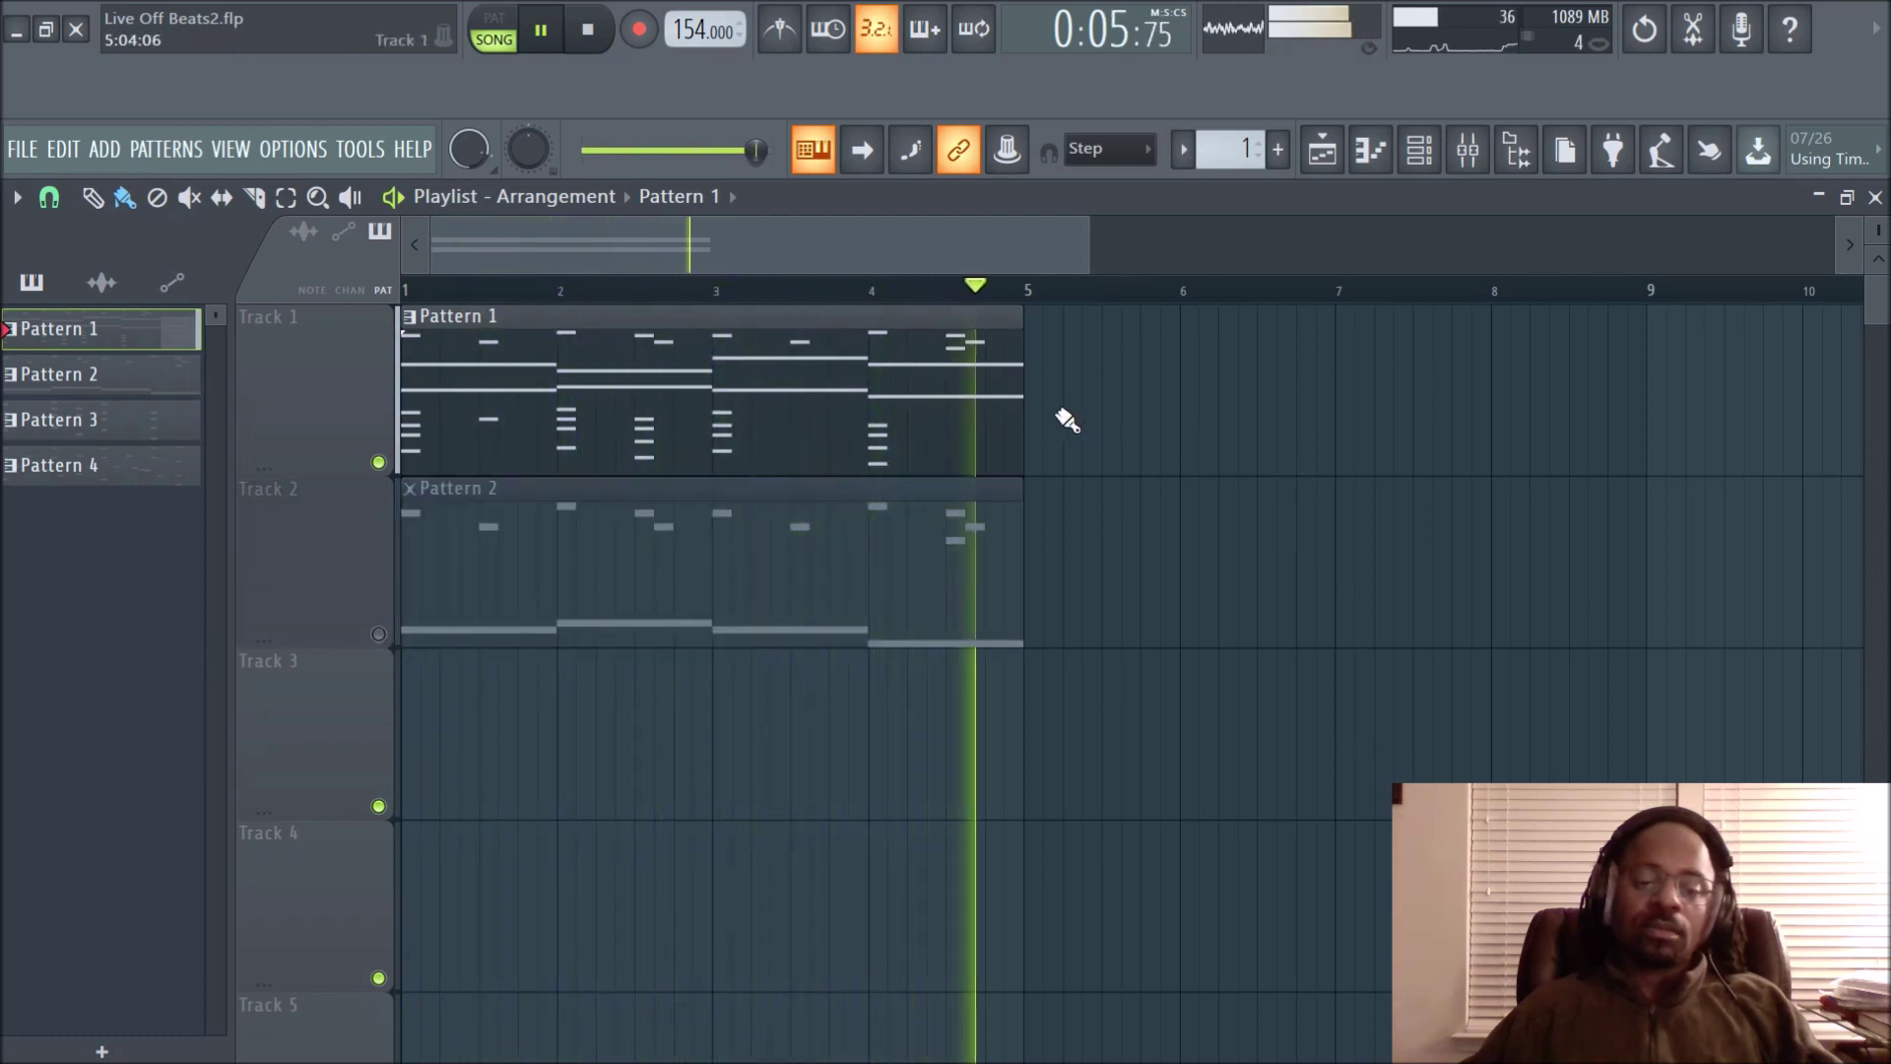
key("space")
Clear Pattern 1's ruler time selection in the piano roll, then go back to the playlist
double_click(761, 411)
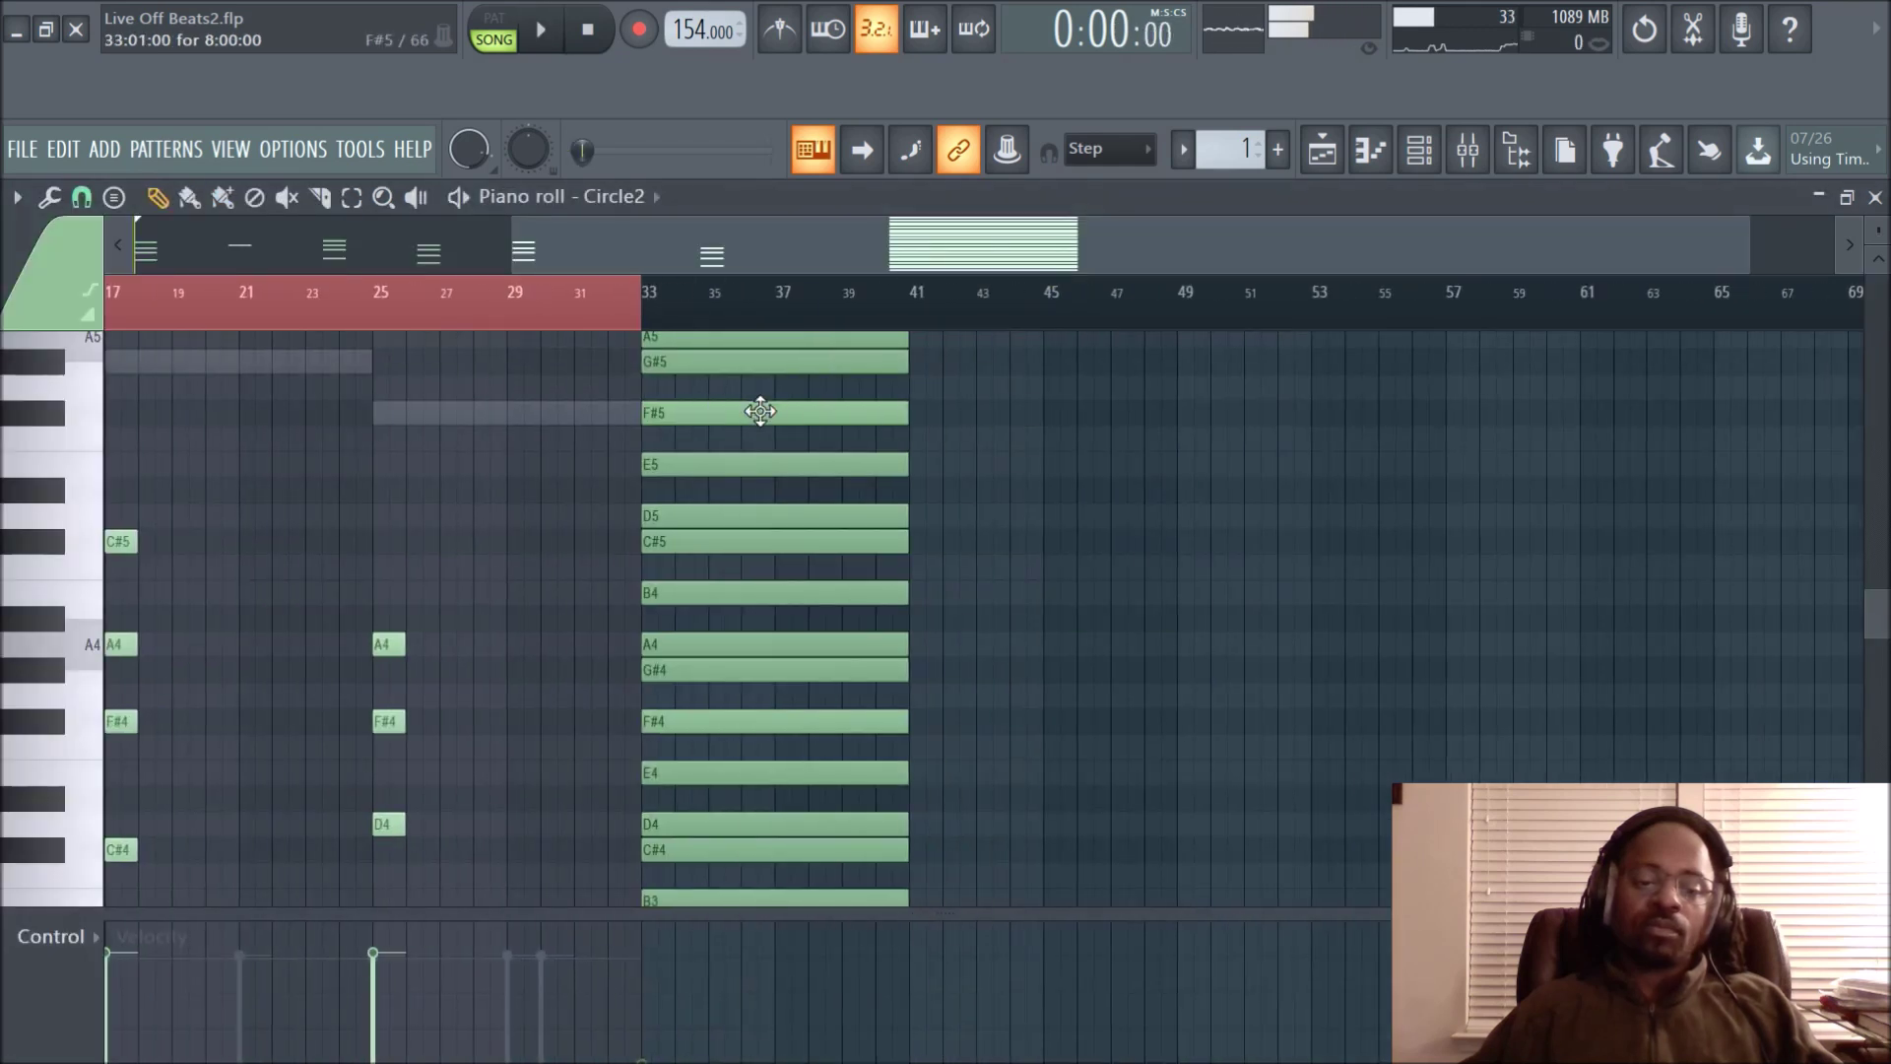
scroll(636, 246, "left", 5)
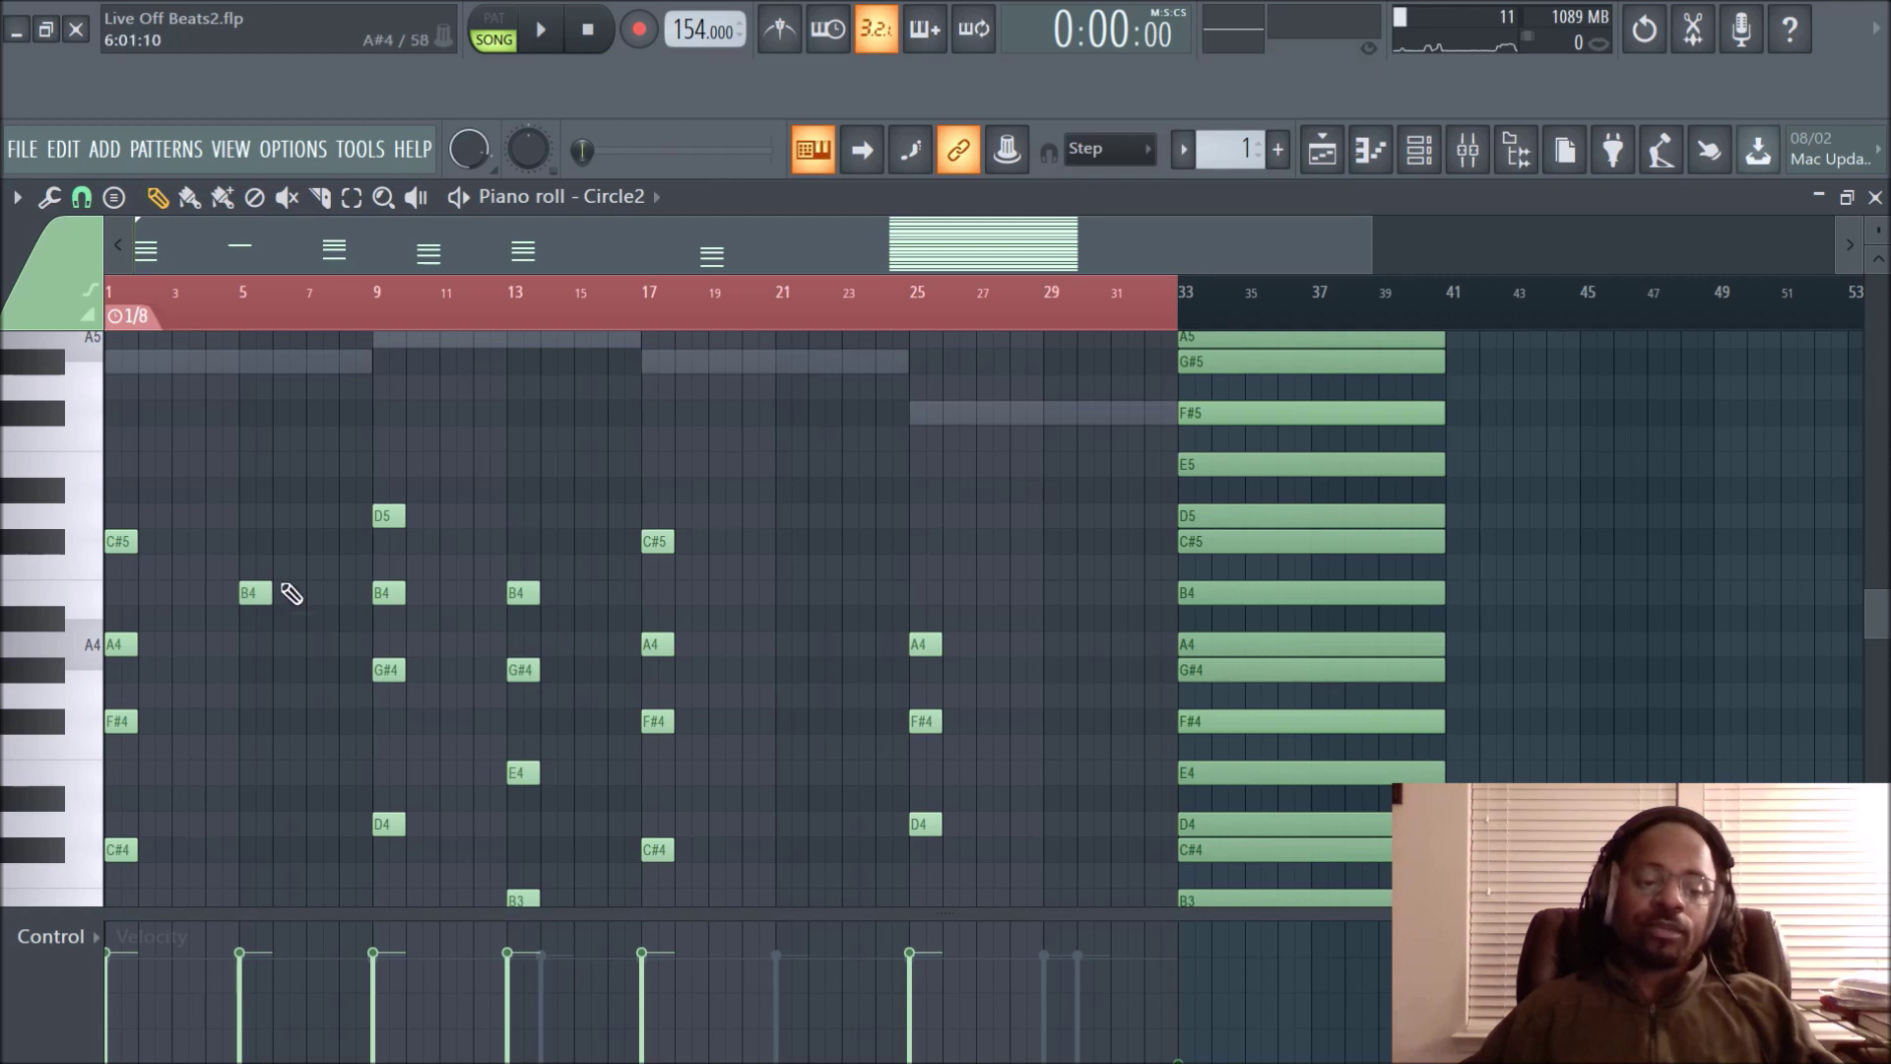
double_click(382, 307)
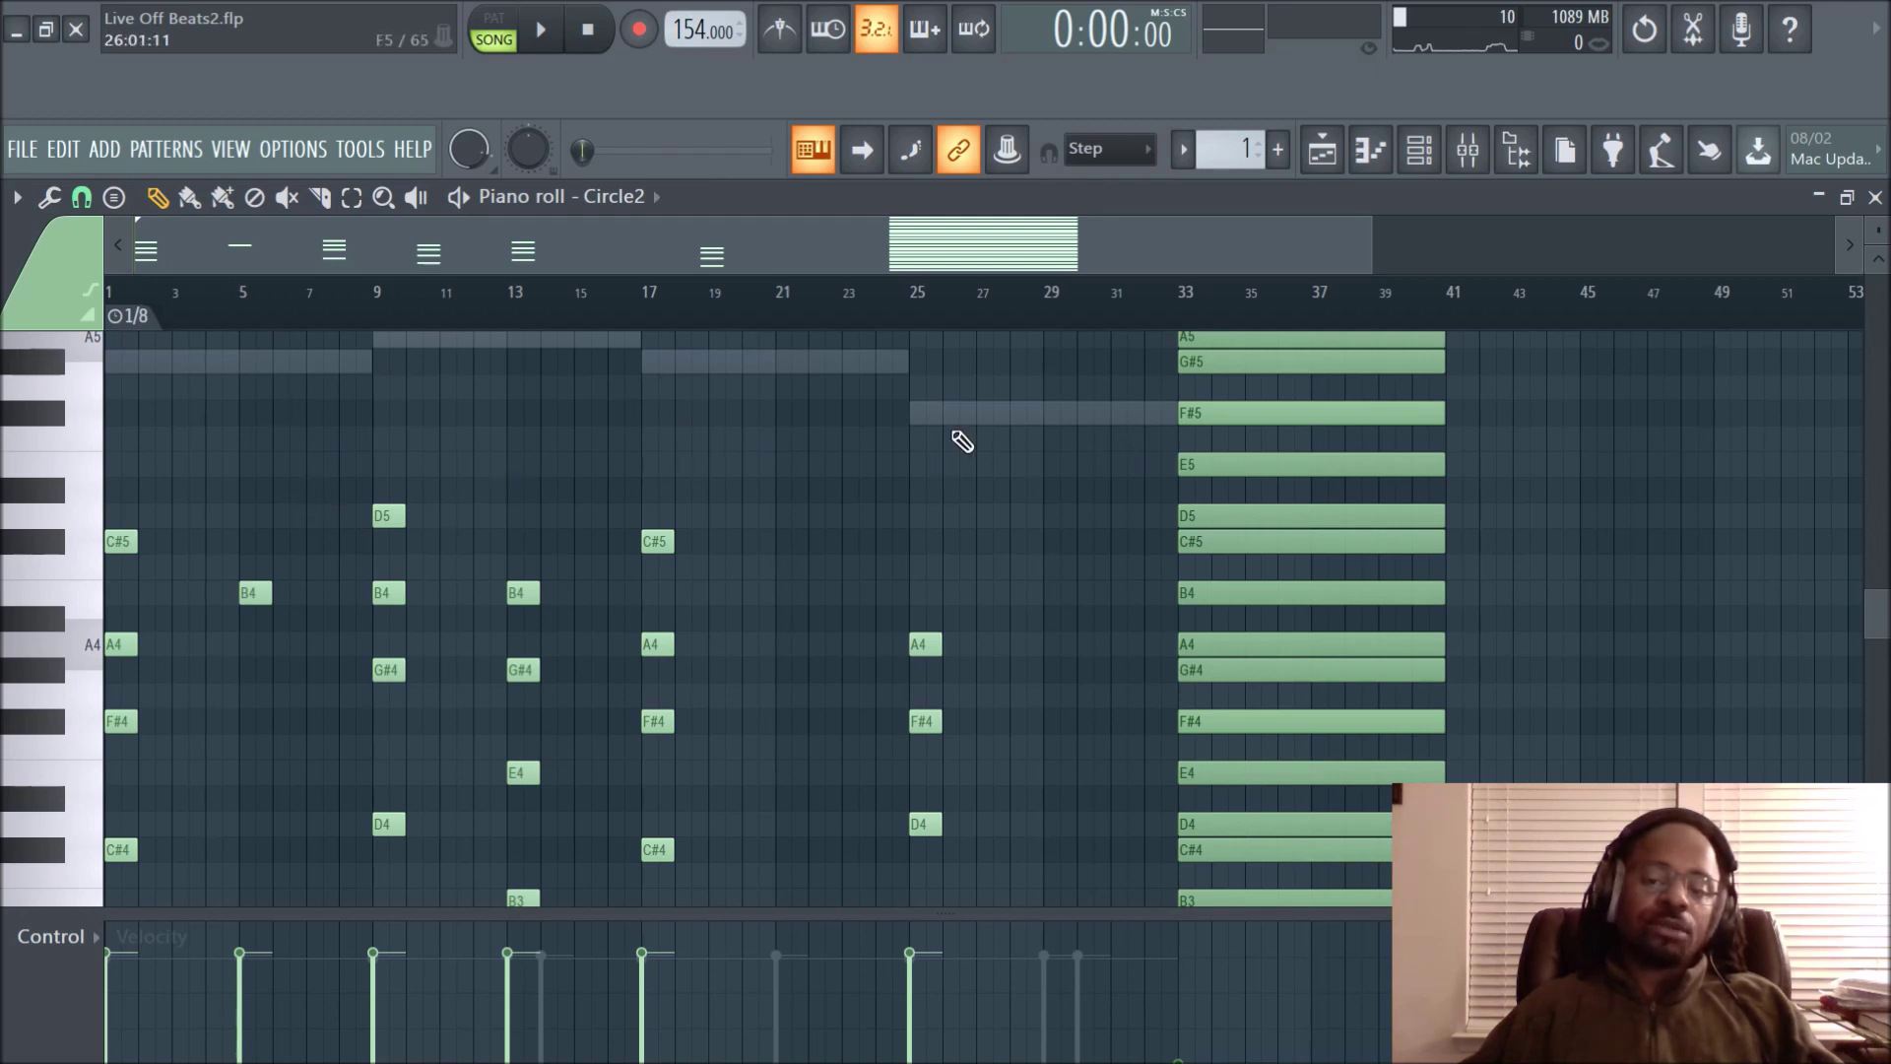
left_click(1325, 156)
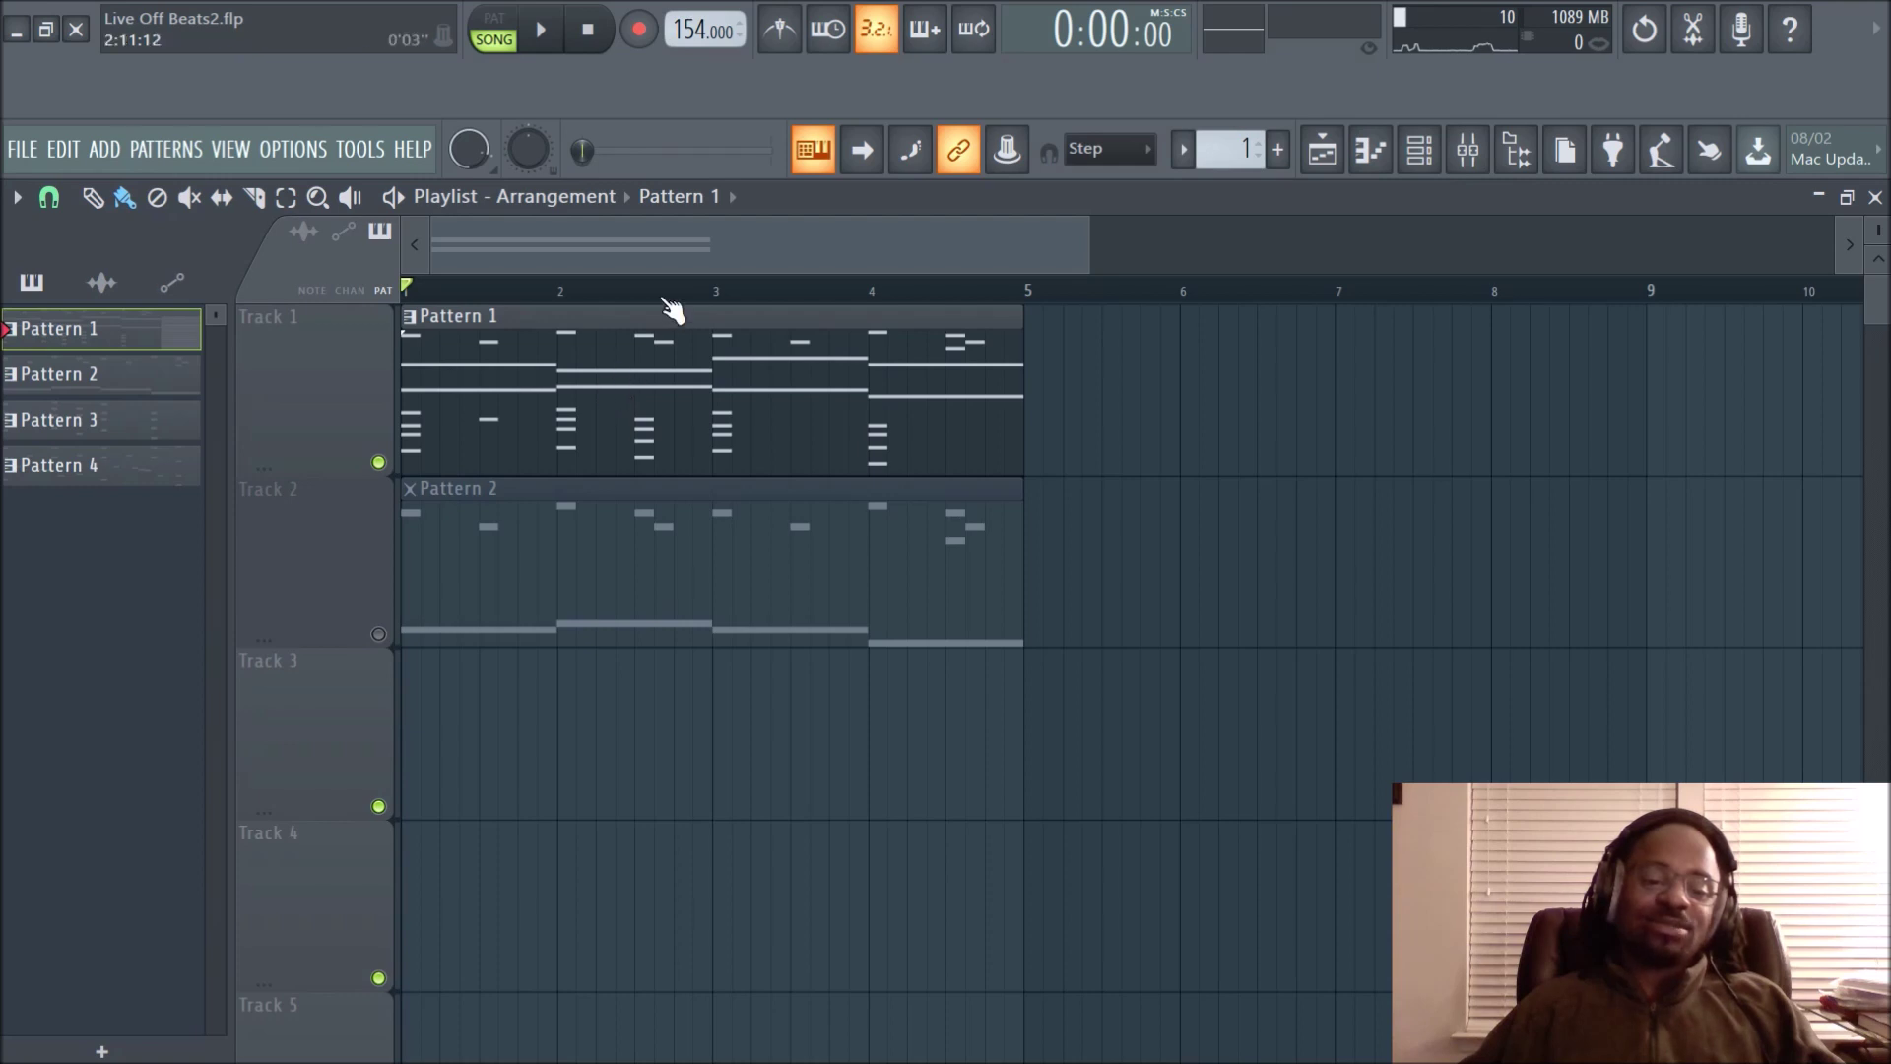
scroll(662, 281, "up", 4)
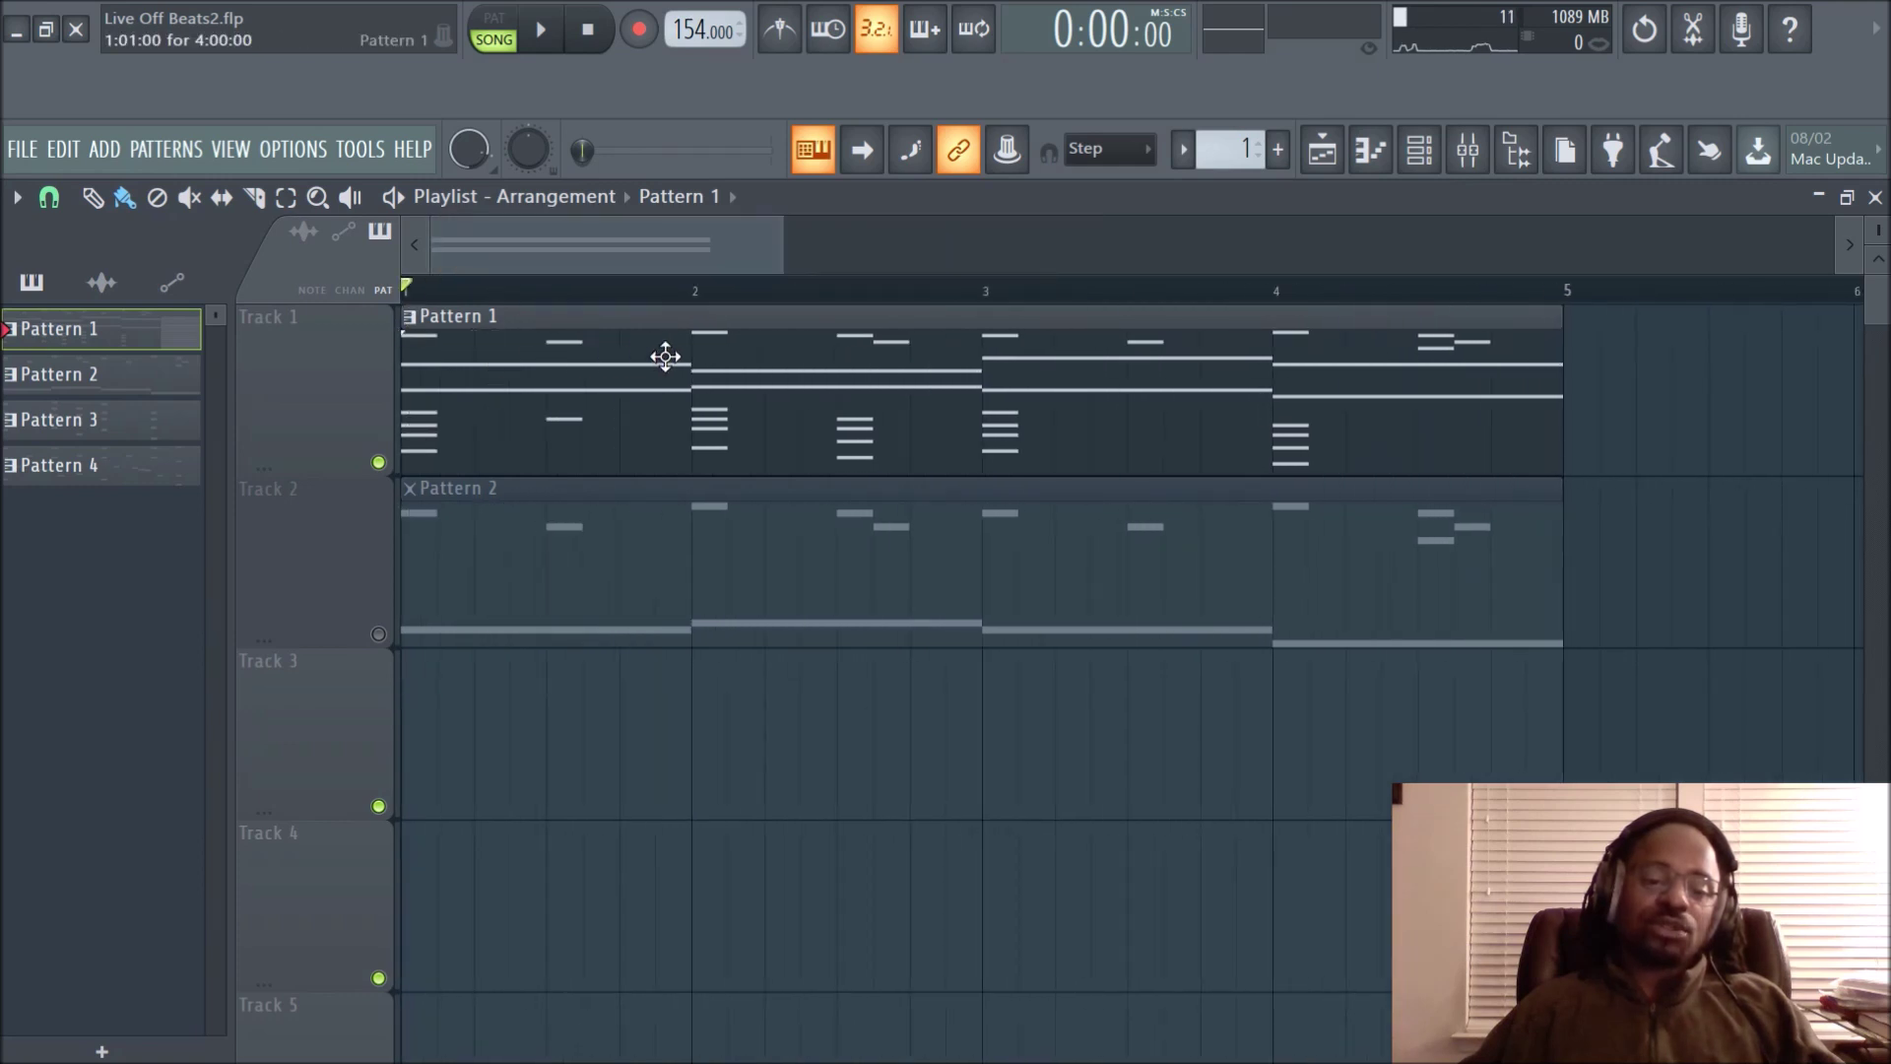
double_click(844, 412)
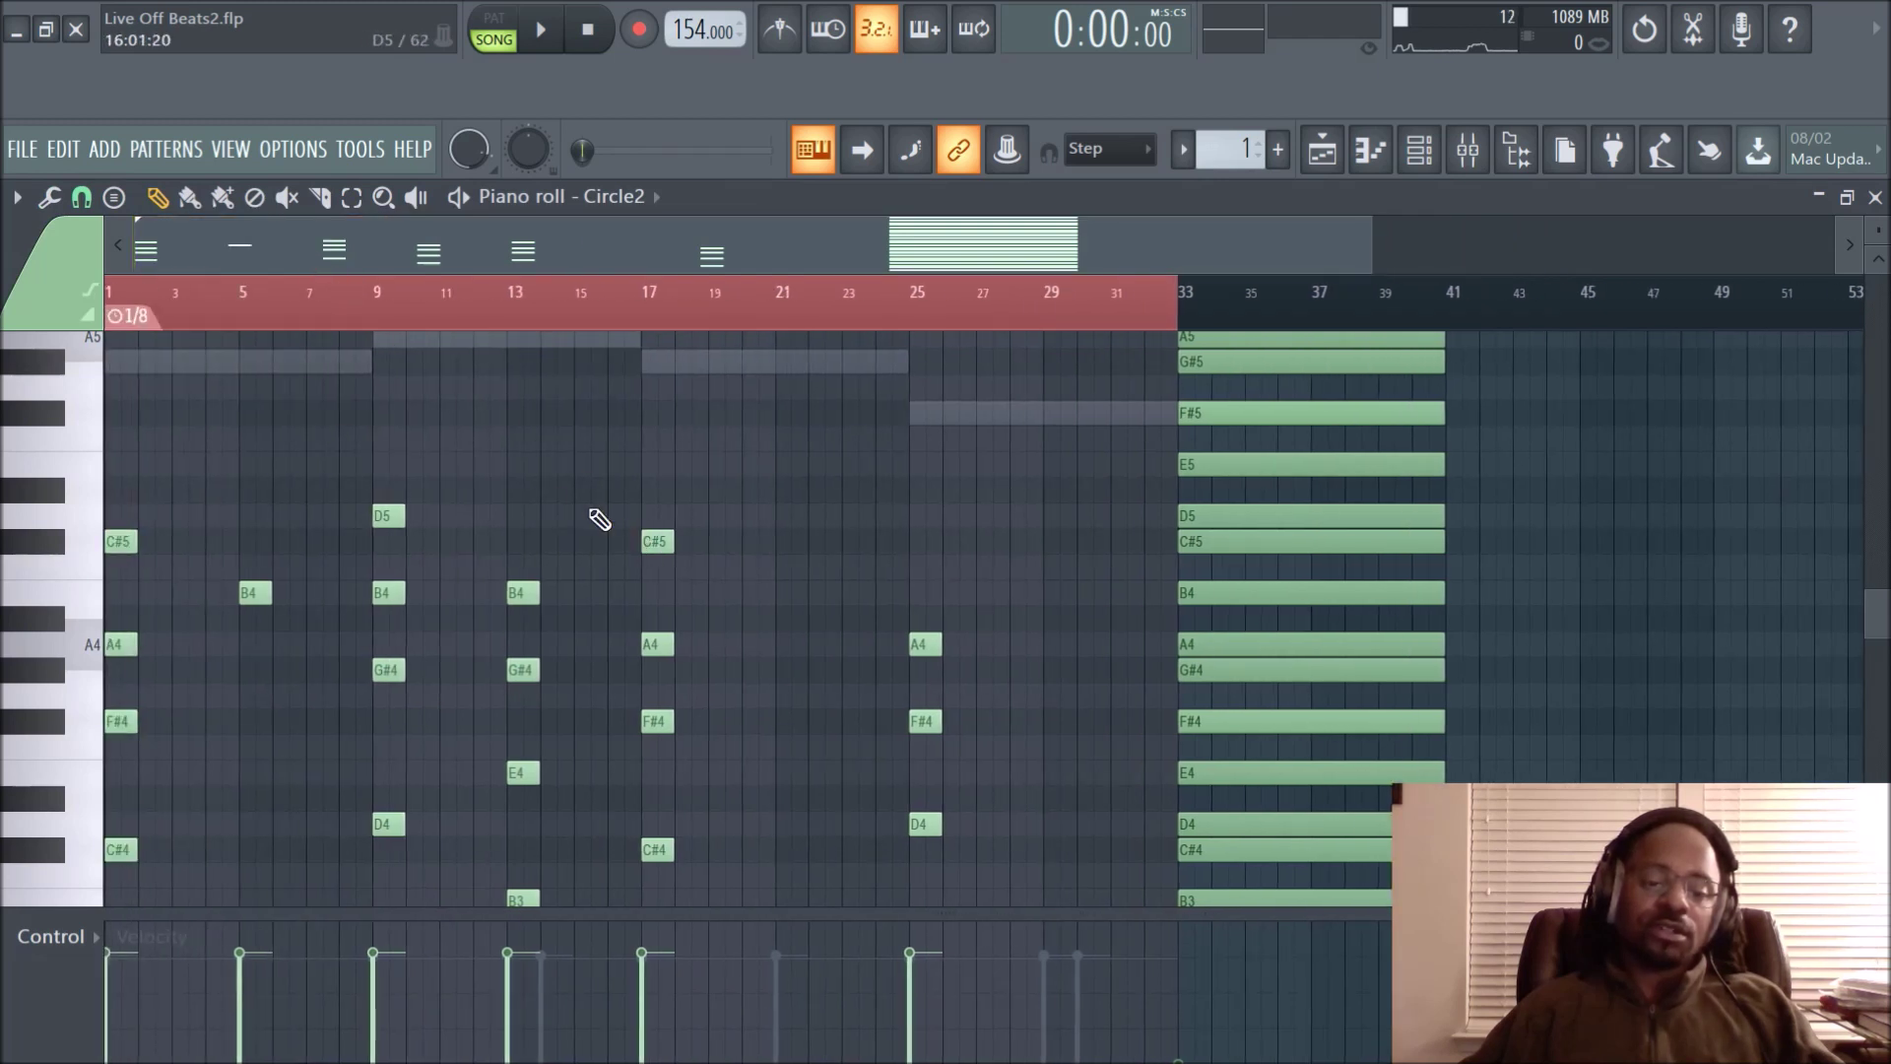
Place test F5 and E5 notes in Pattern 1, then delete both
left_click(470, 438)
left_click(835, 464)
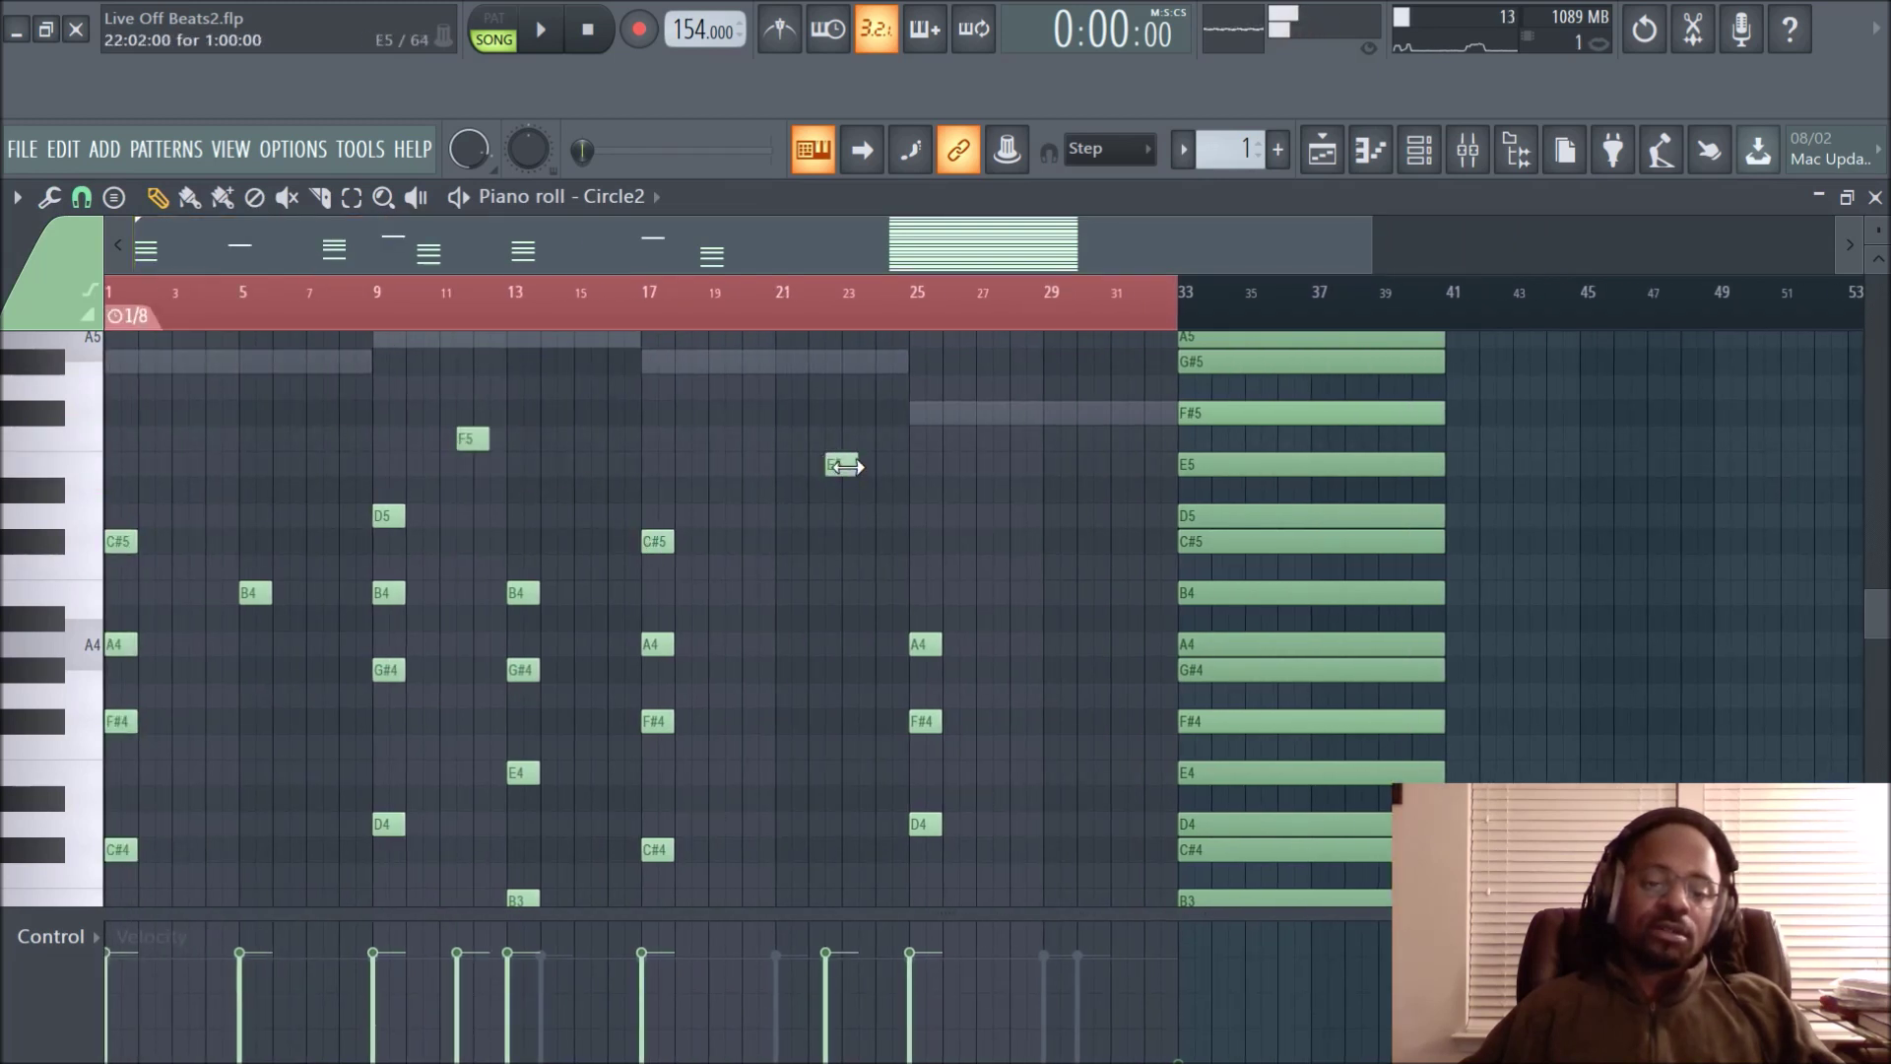
right_click(838, 464)
right_click(473, 439)
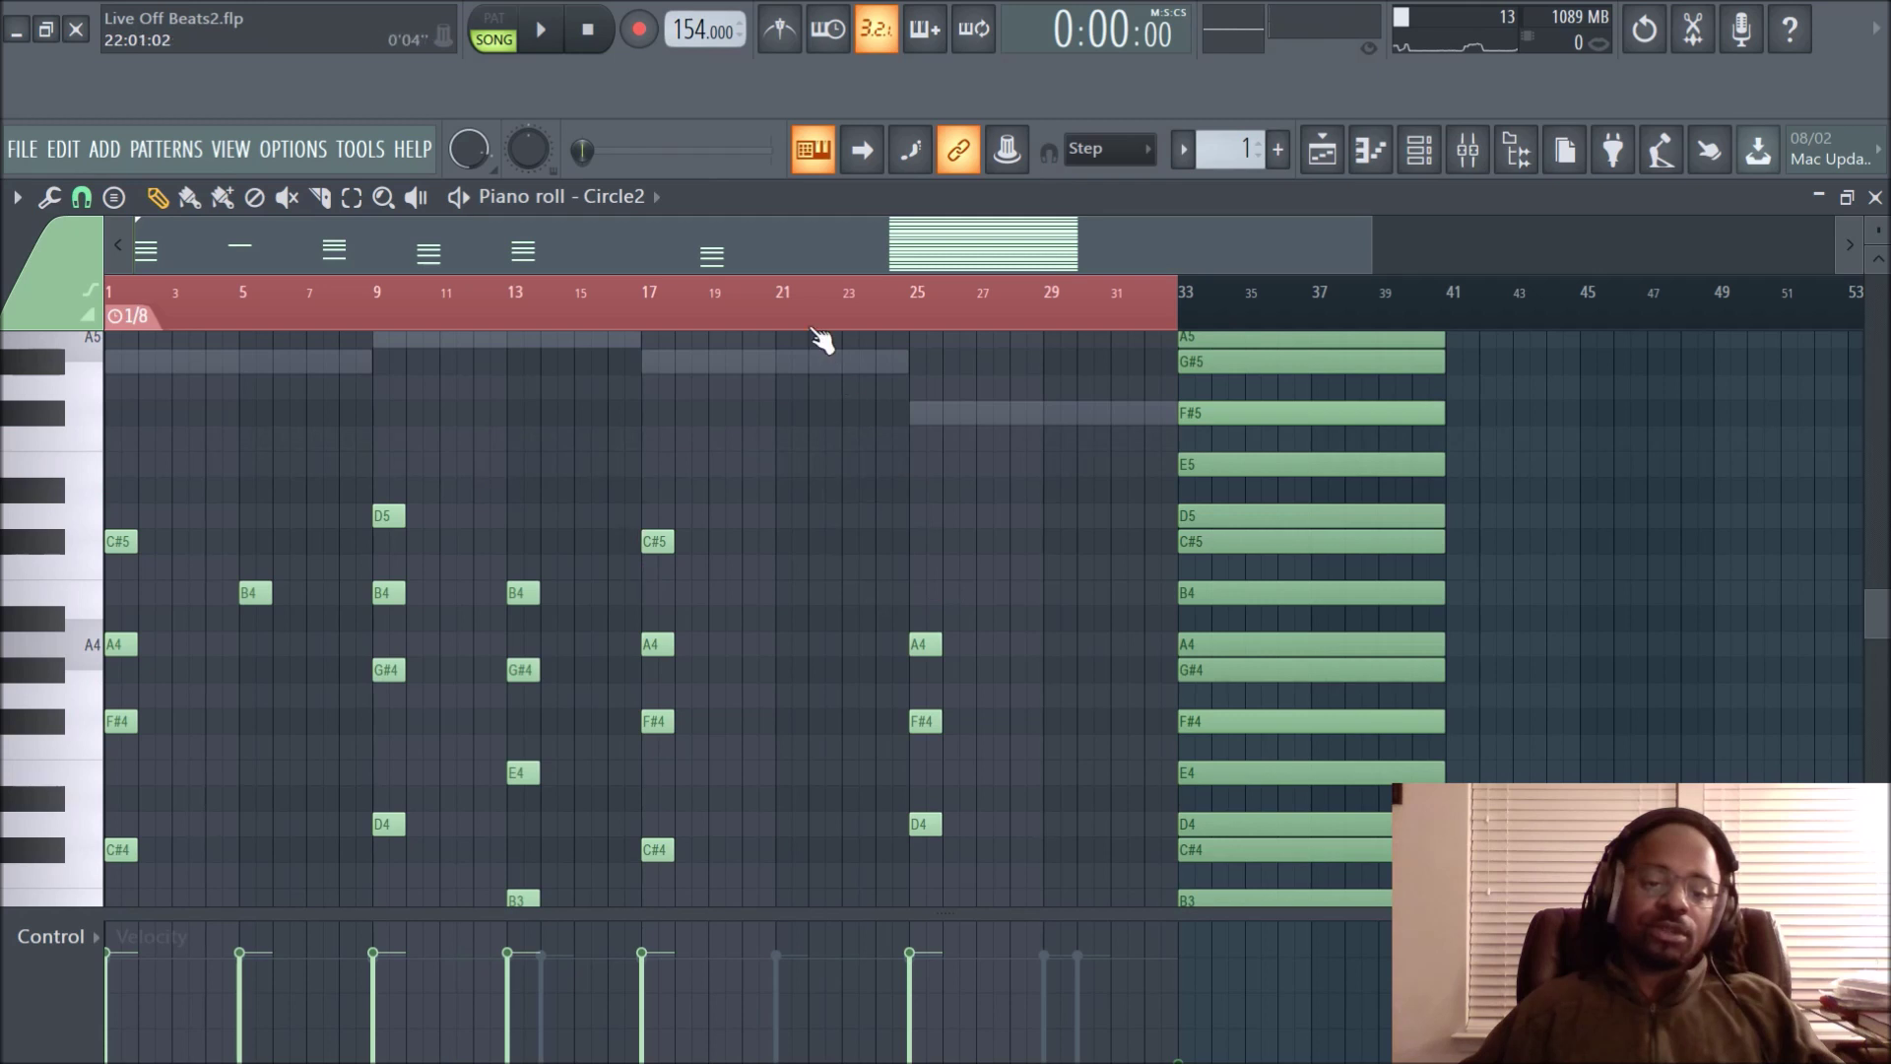
Play and stop the song, adjust the view, and bring up the 1/8 marker's options
scroll(824, 338, "up", 2)
key("space")
left_click_drag(670, 251, 561, 274)
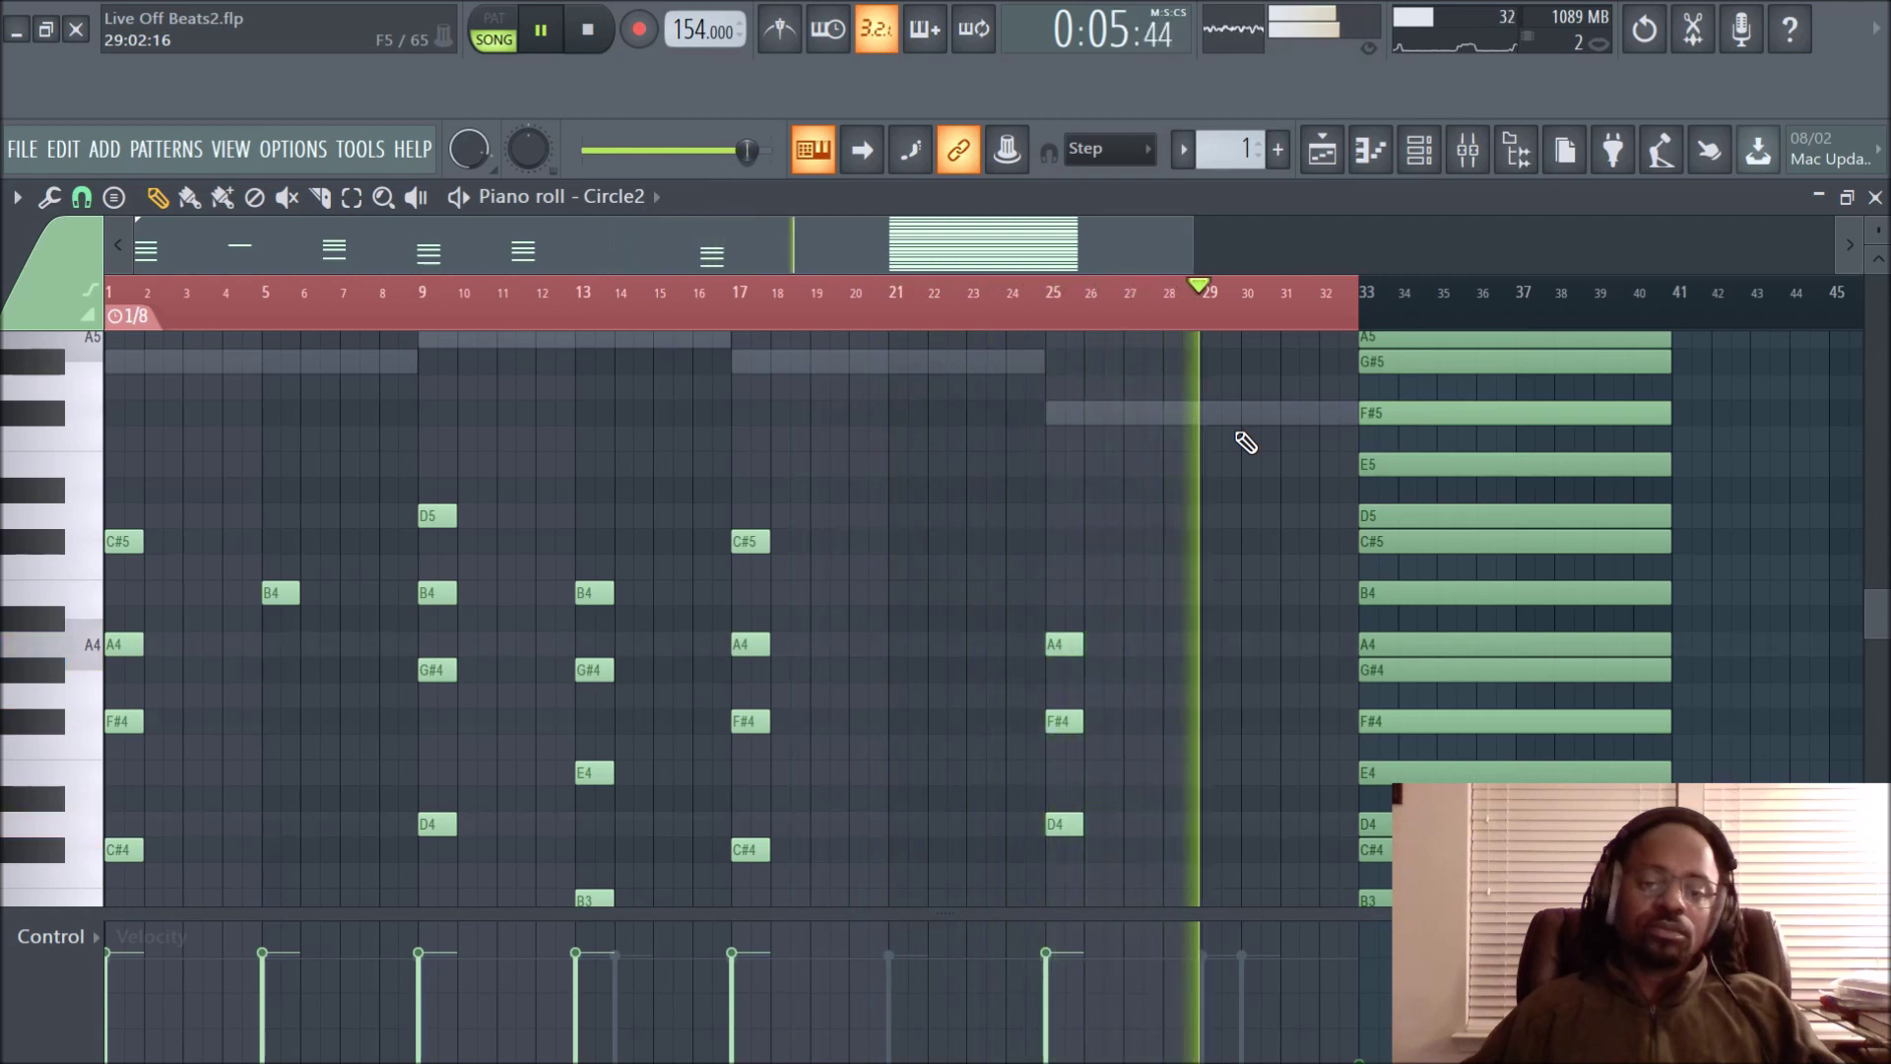
key("space")
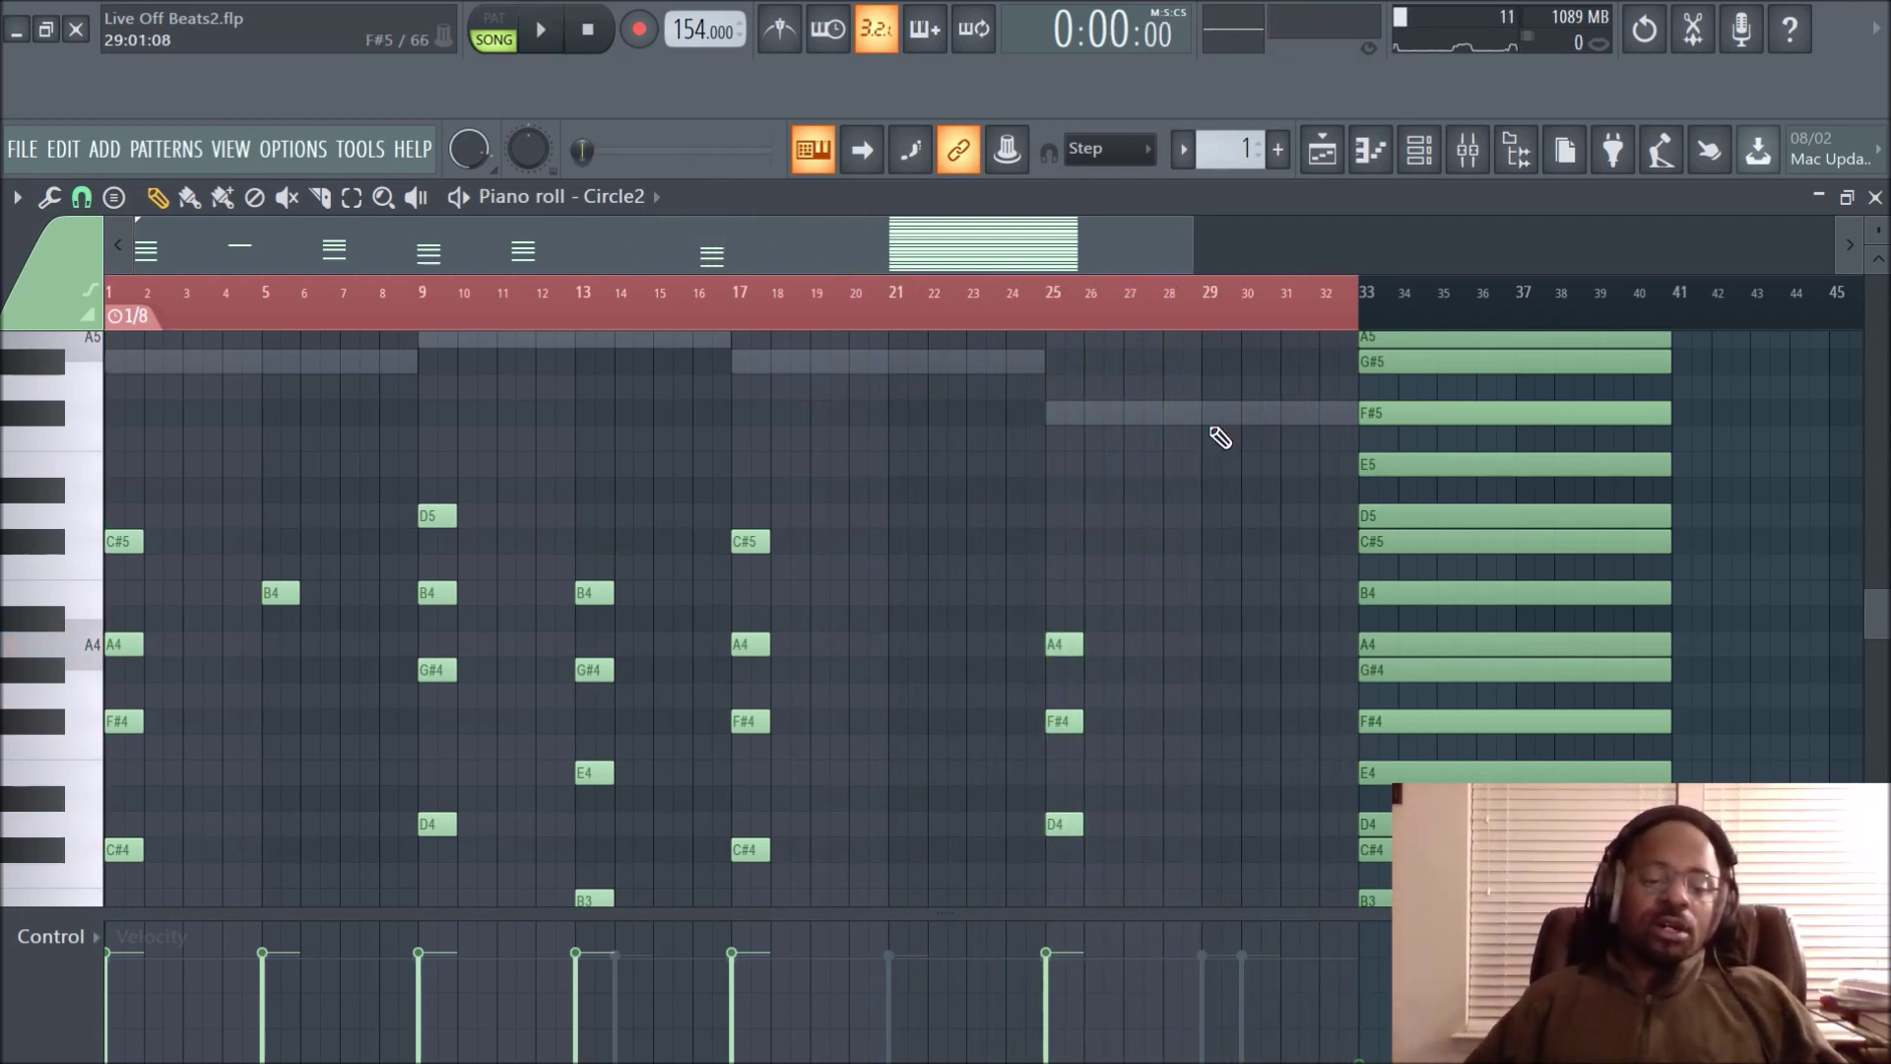
scroll(817, 333, "up", 2)
scroll(817, 333, "up", 1)
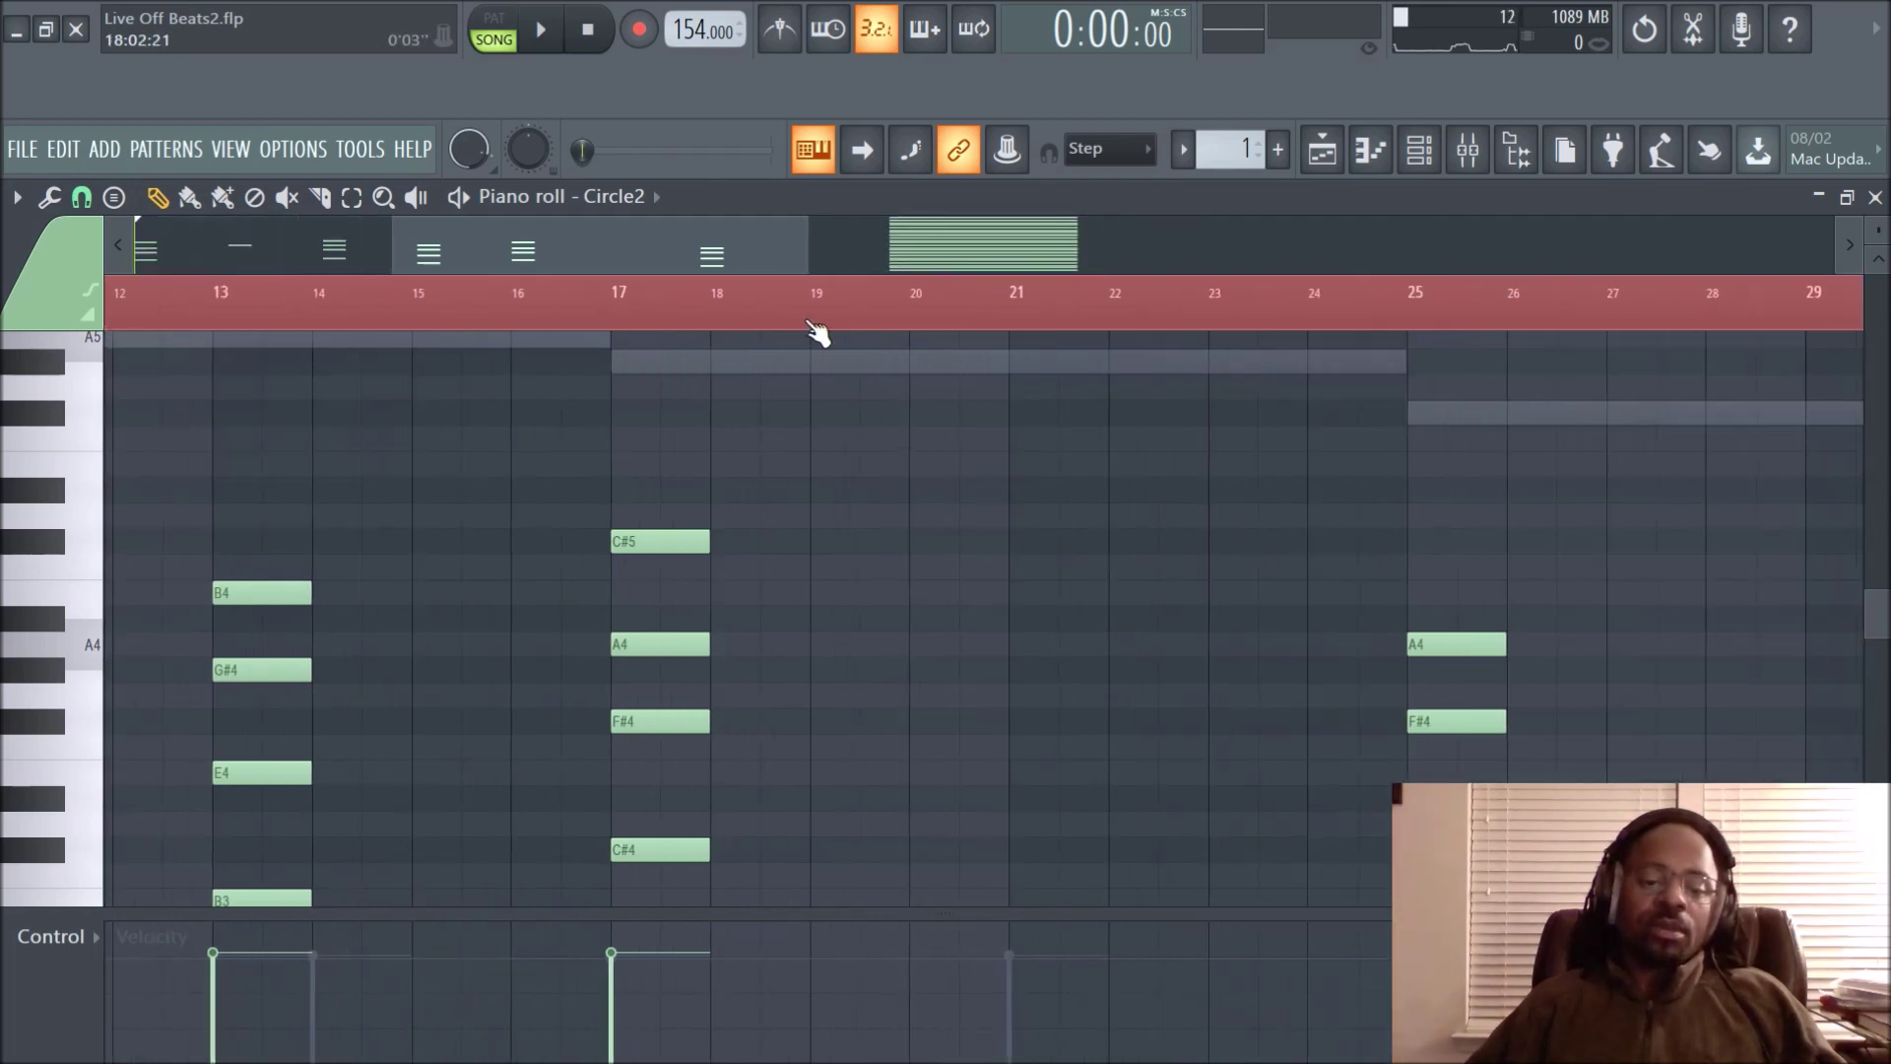
left_click_drag(705, 253, 598, 325)
scroll(603, 324, "down", 4)
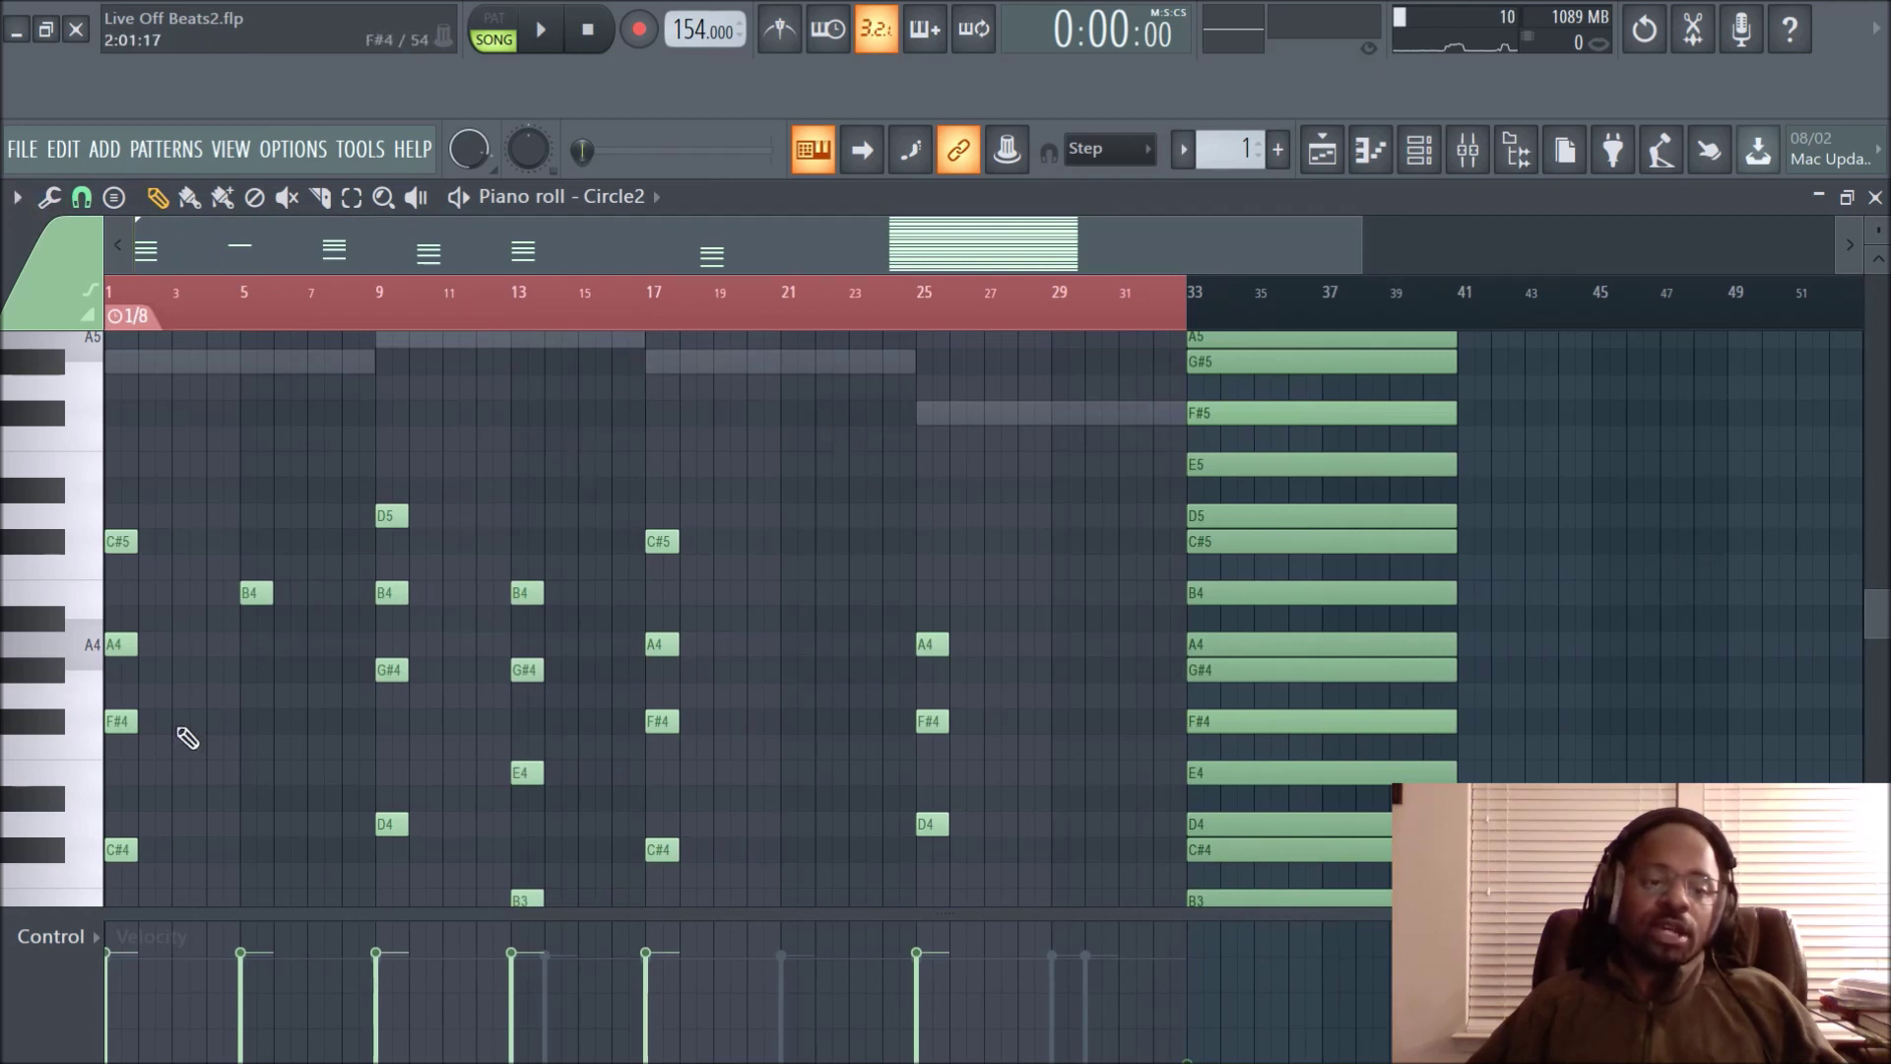
right_click(130, 322)
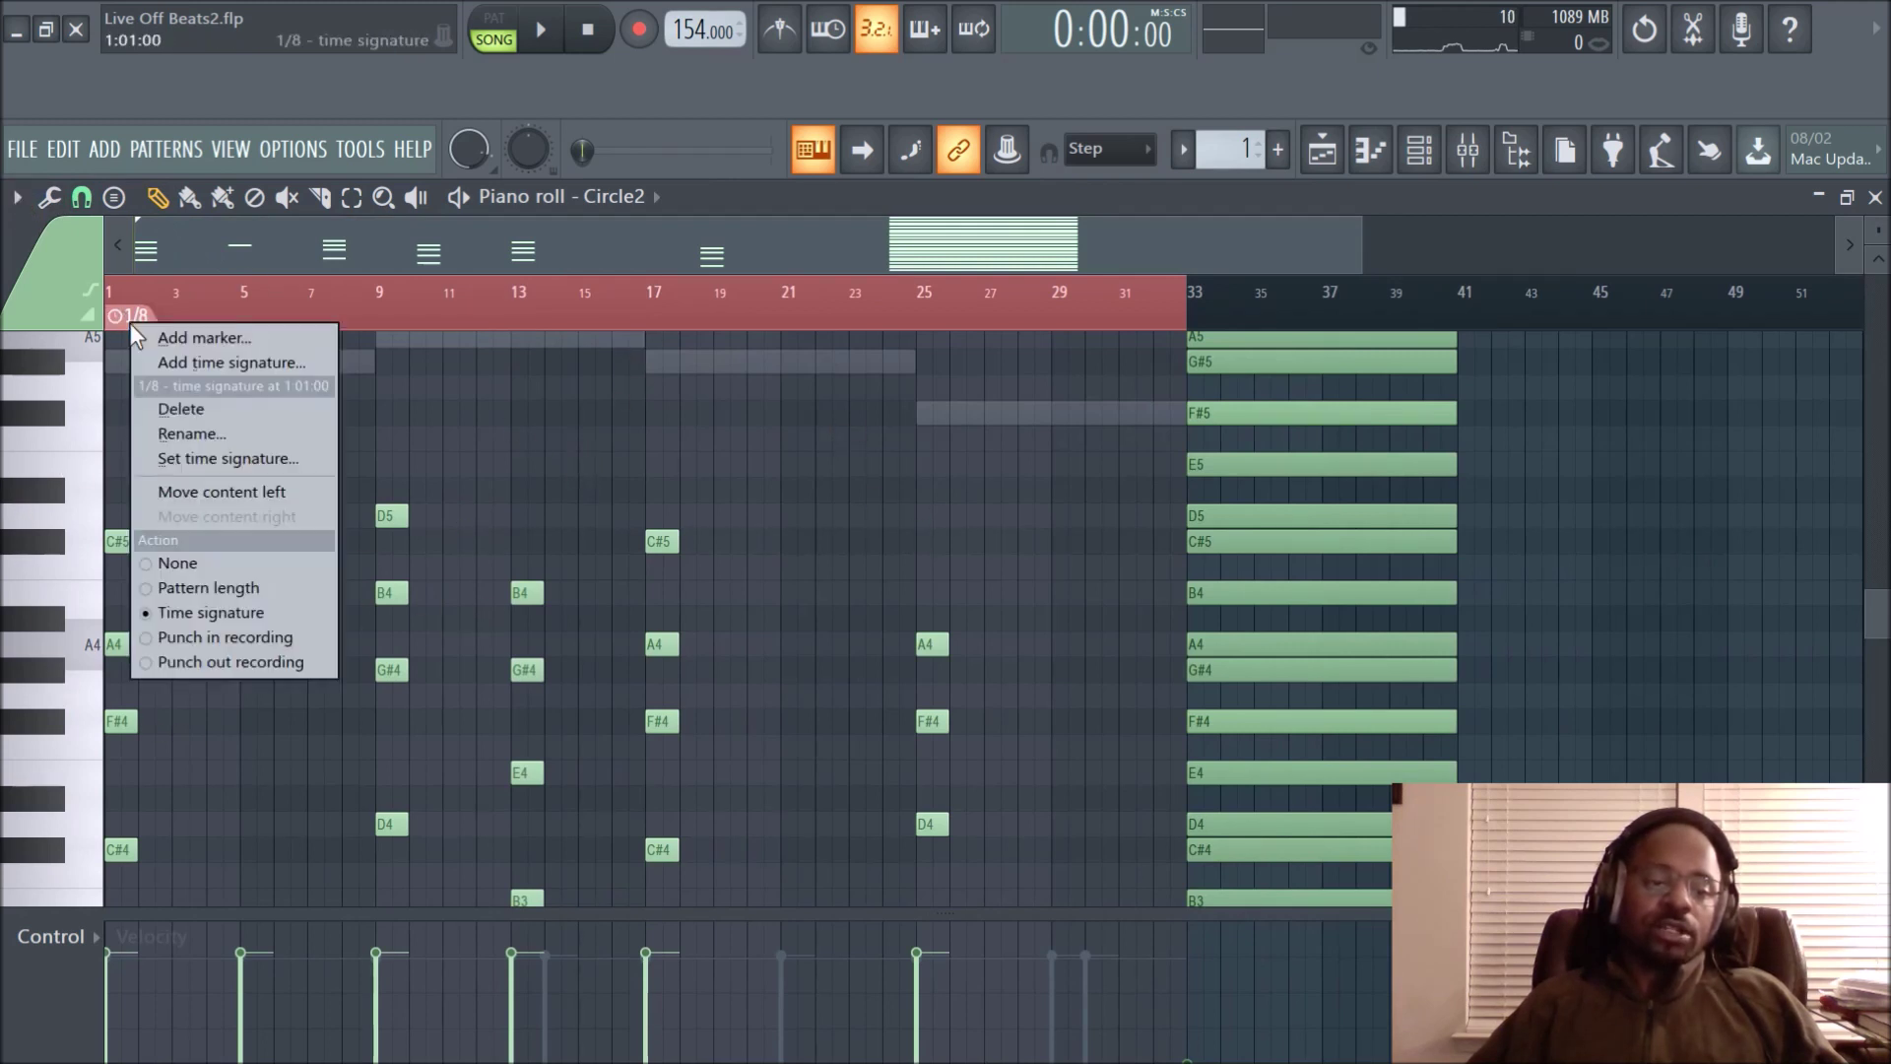
Set the Circle2 marker's time signature to 4/4 and zoom so bars 1–4 fill the grid
left_click(199, 467)
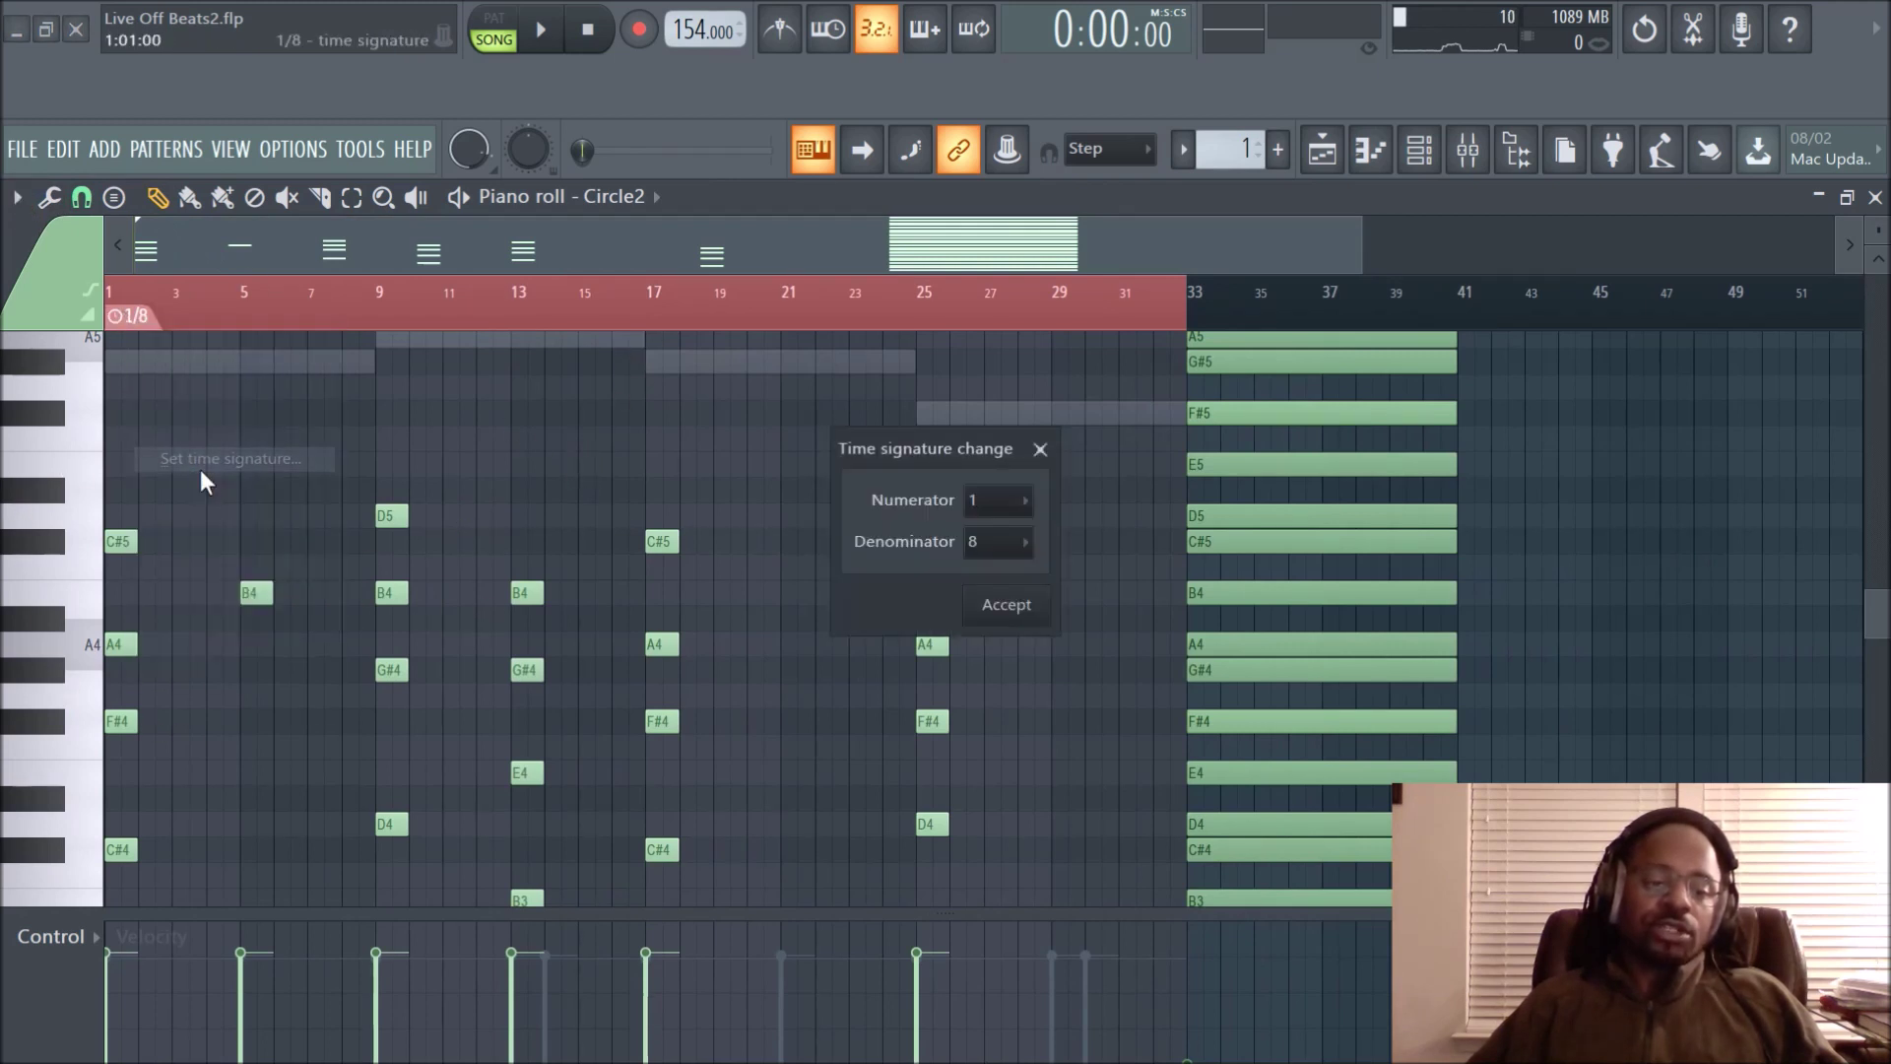
left_click(1005, 499)
left_click(1014, 610)
left_click(1017, 543)
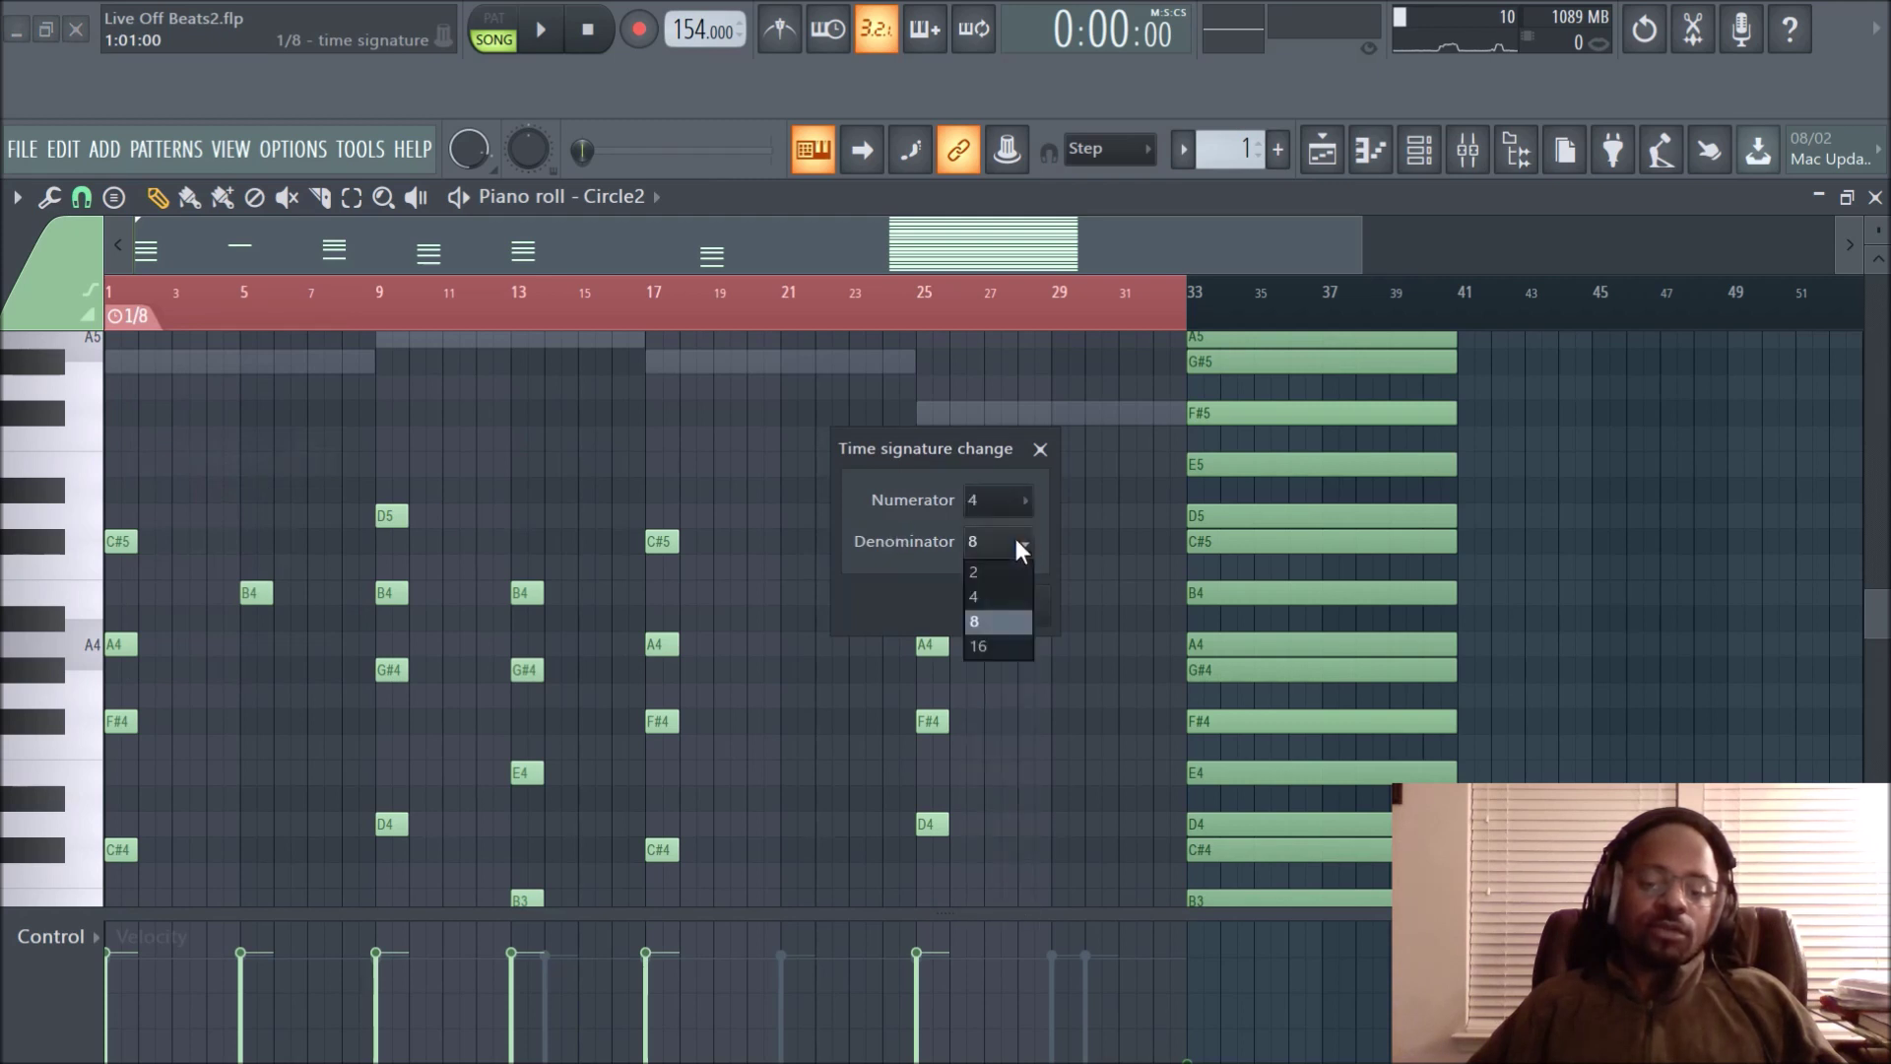
left_click(1005, 597)
left_click(1019, 616)
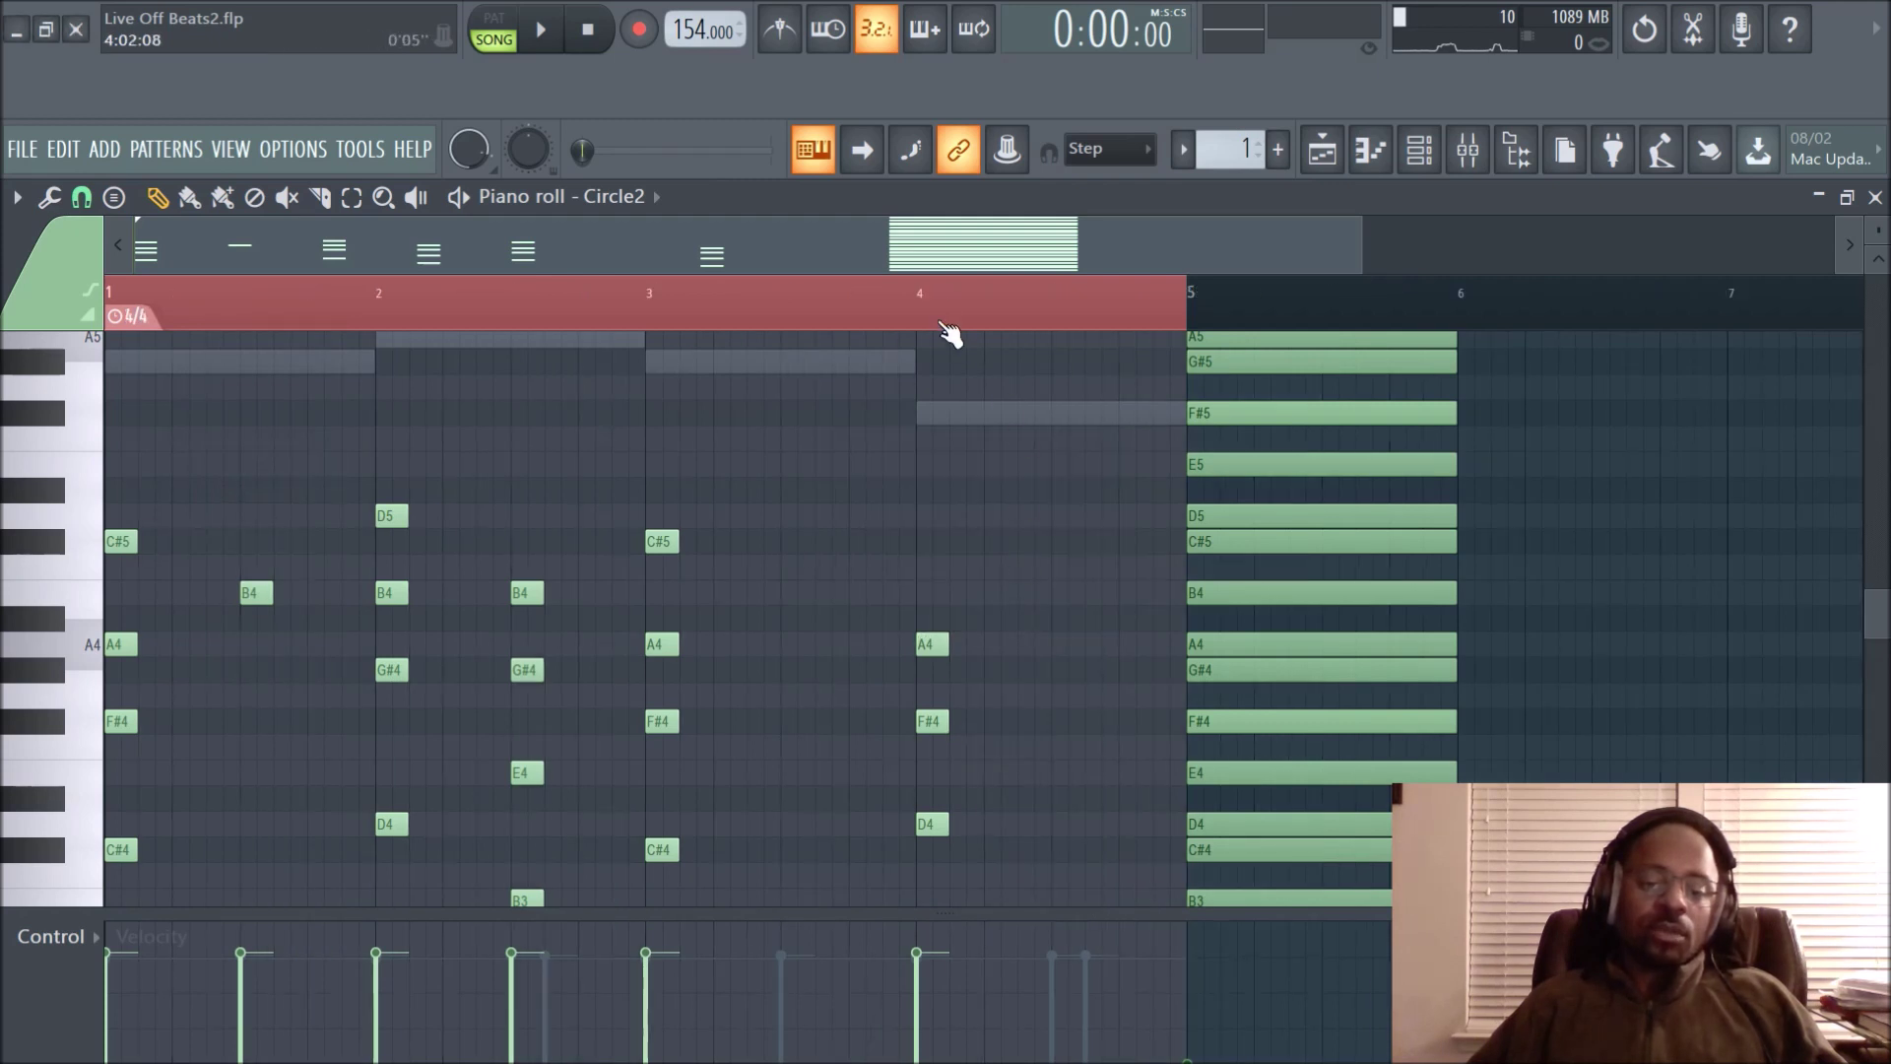
left_click_drag(946, 329, 611, 281)
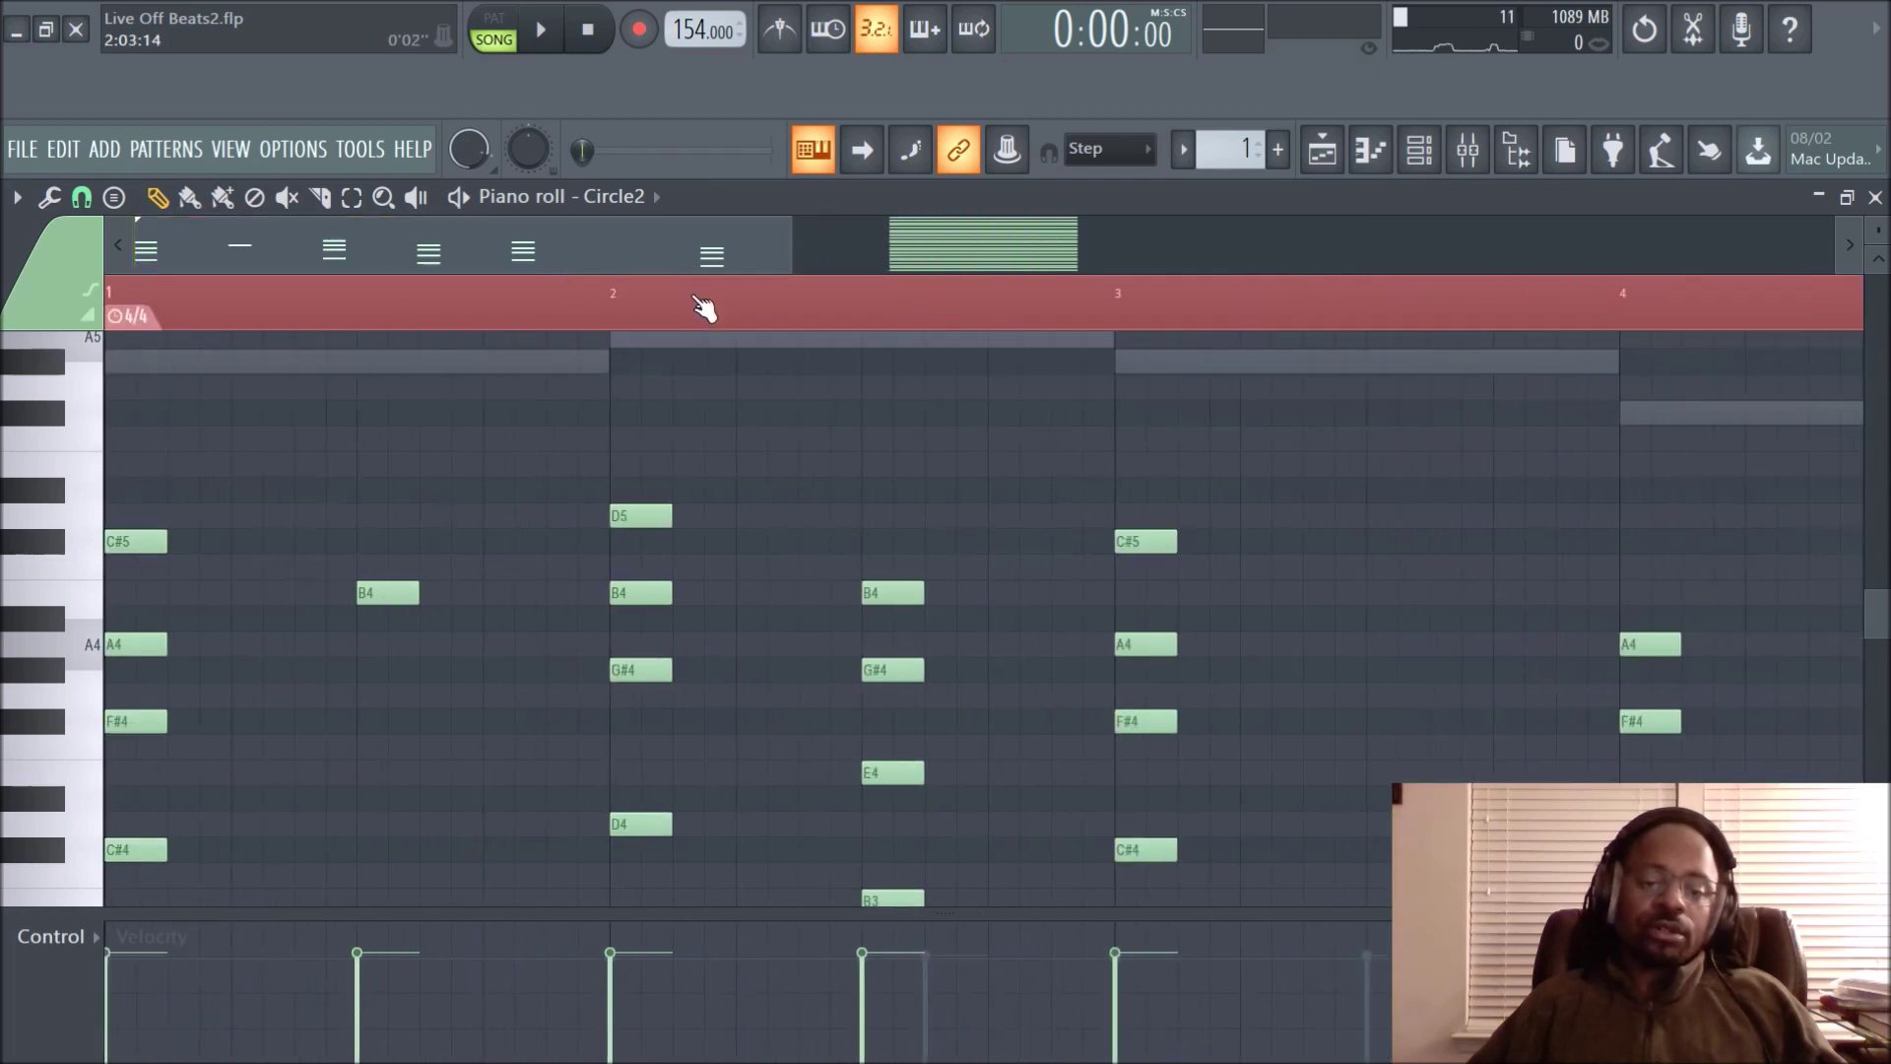
scroll(701, 304, "down", 5)
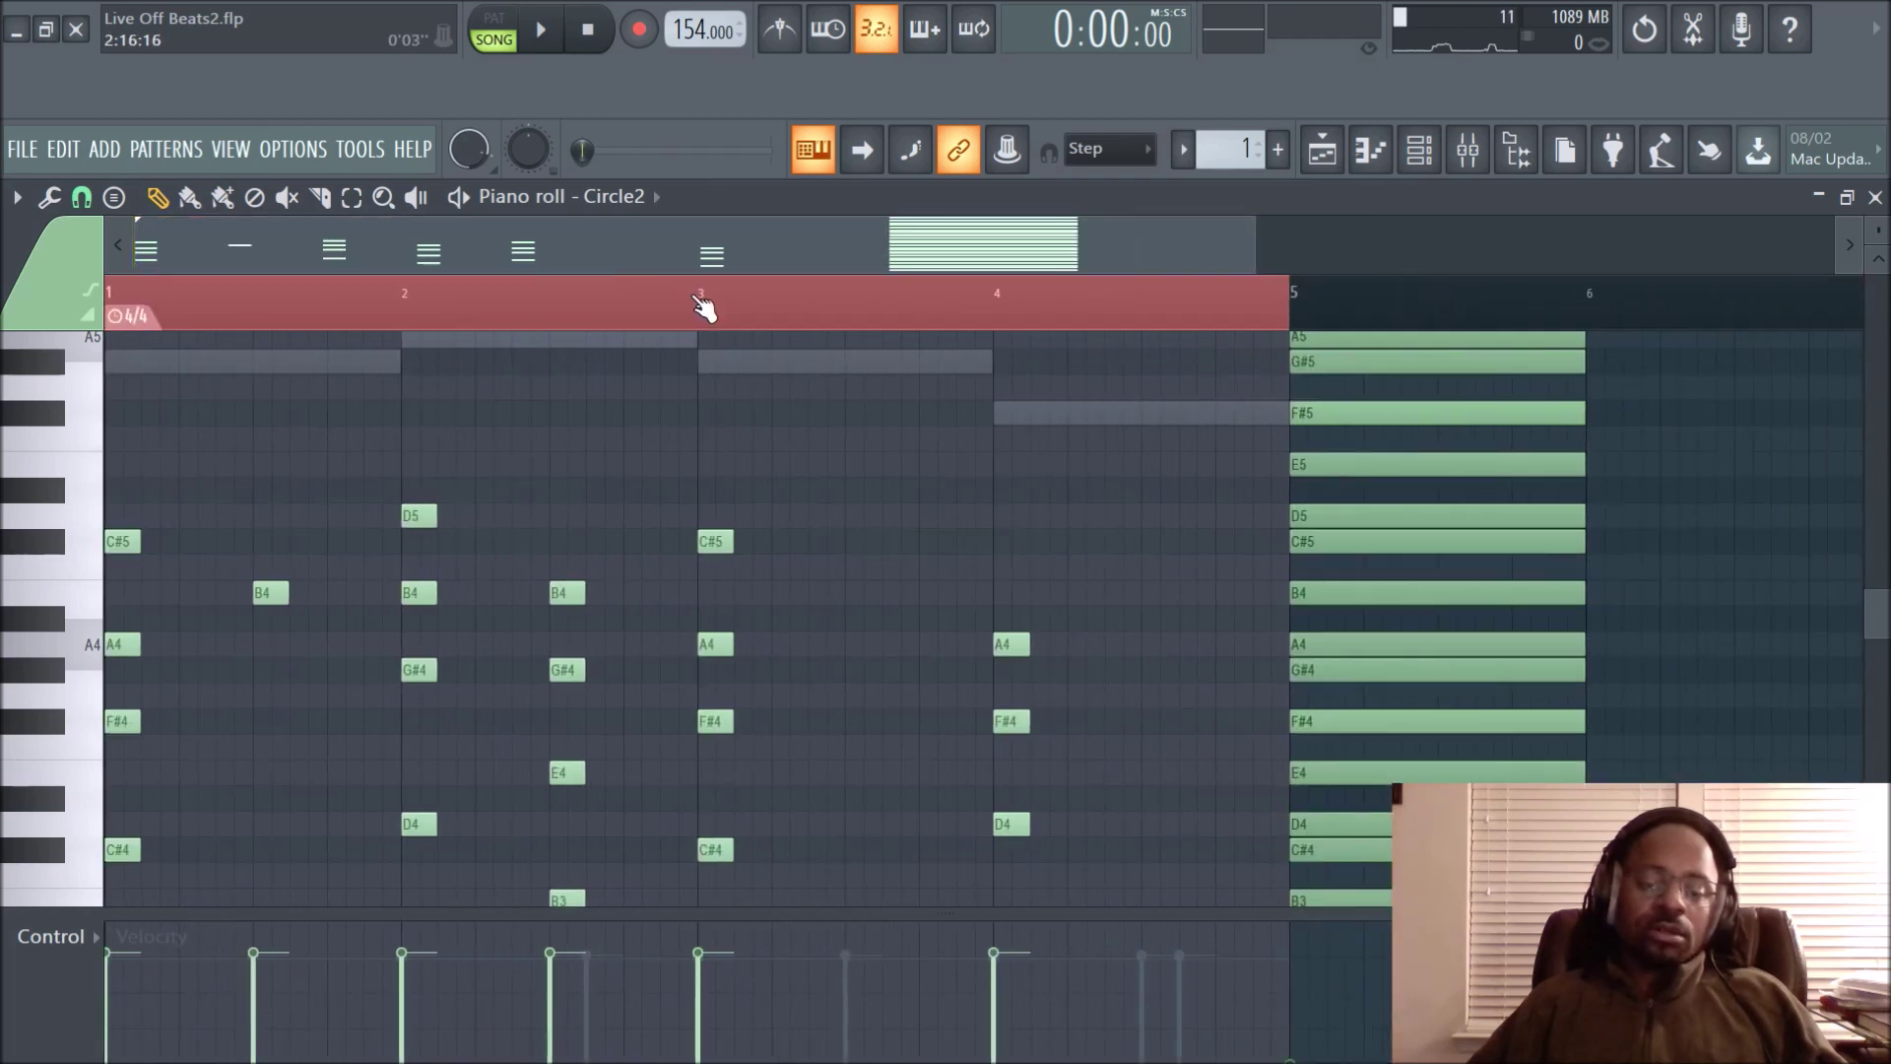
Change the 4/4 marker's time signature to 3/16 (numerator 3, denominator 16)
right_click(135, 325)
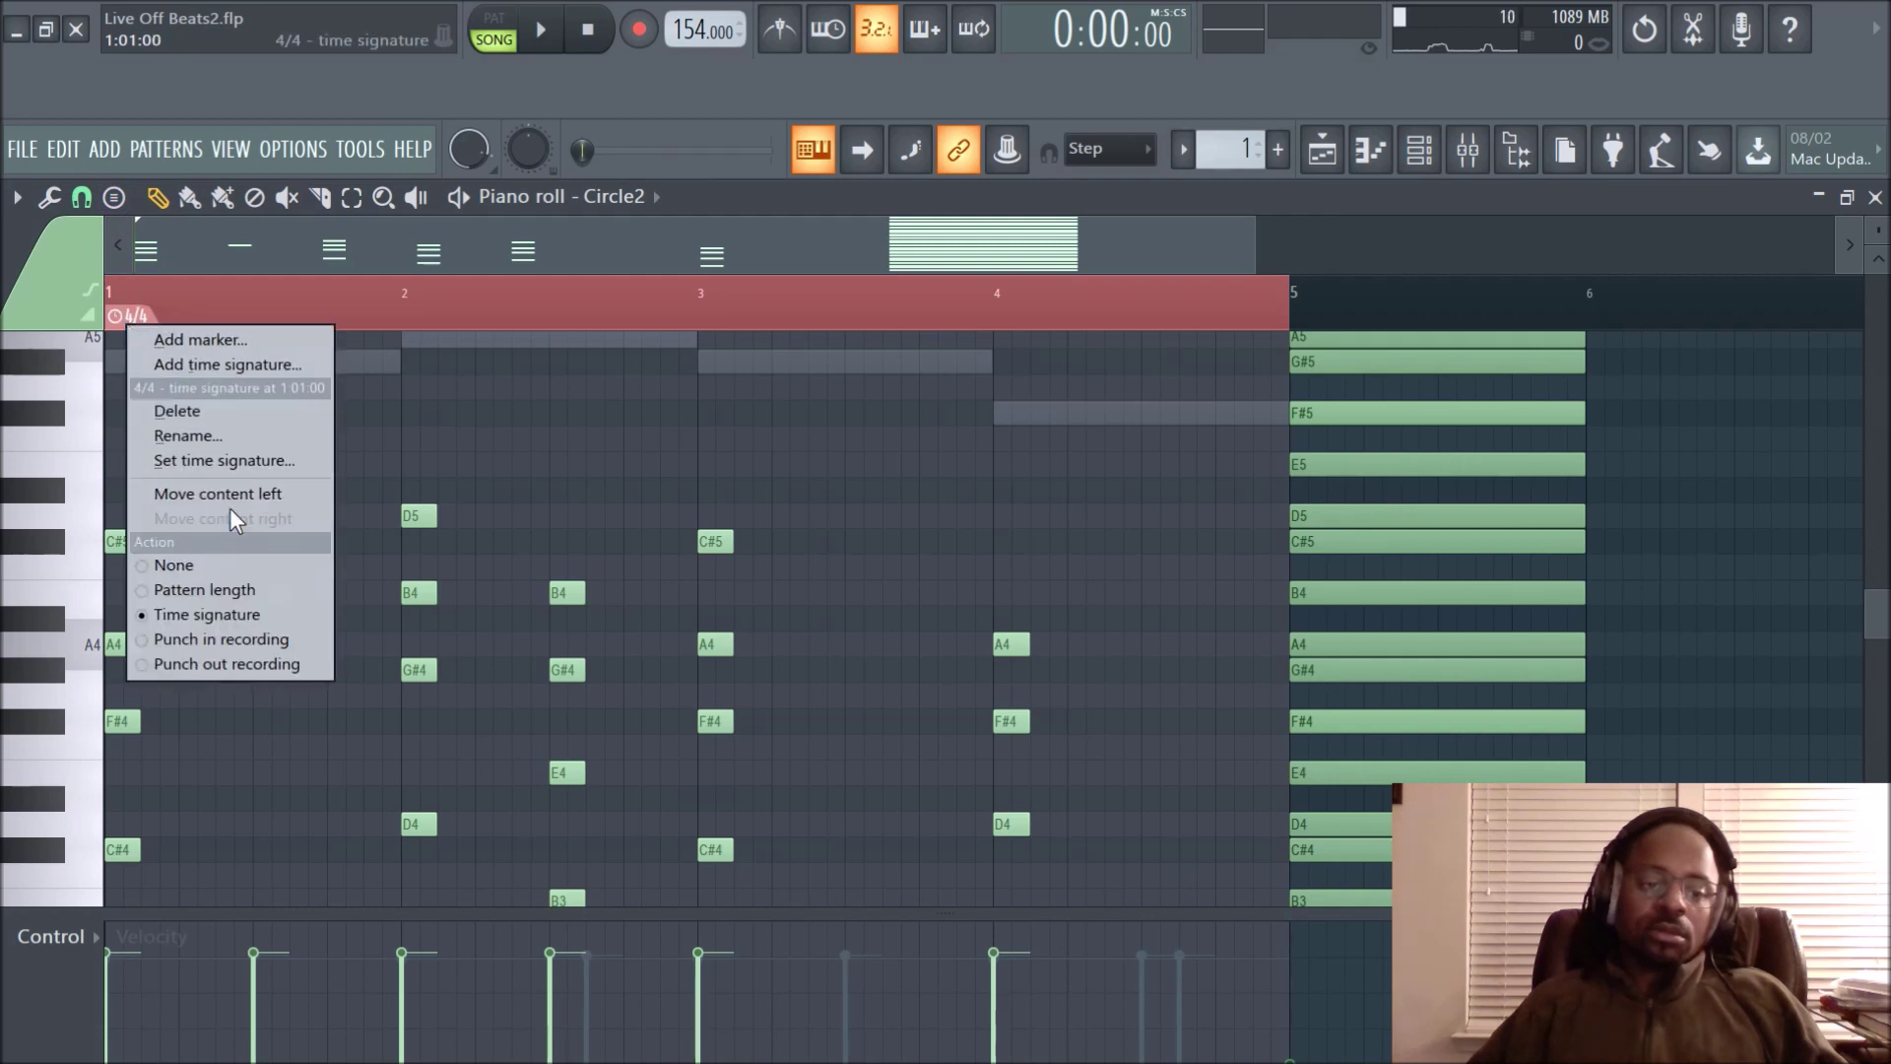
left_click(229, 461)
left_click(1001, 541)
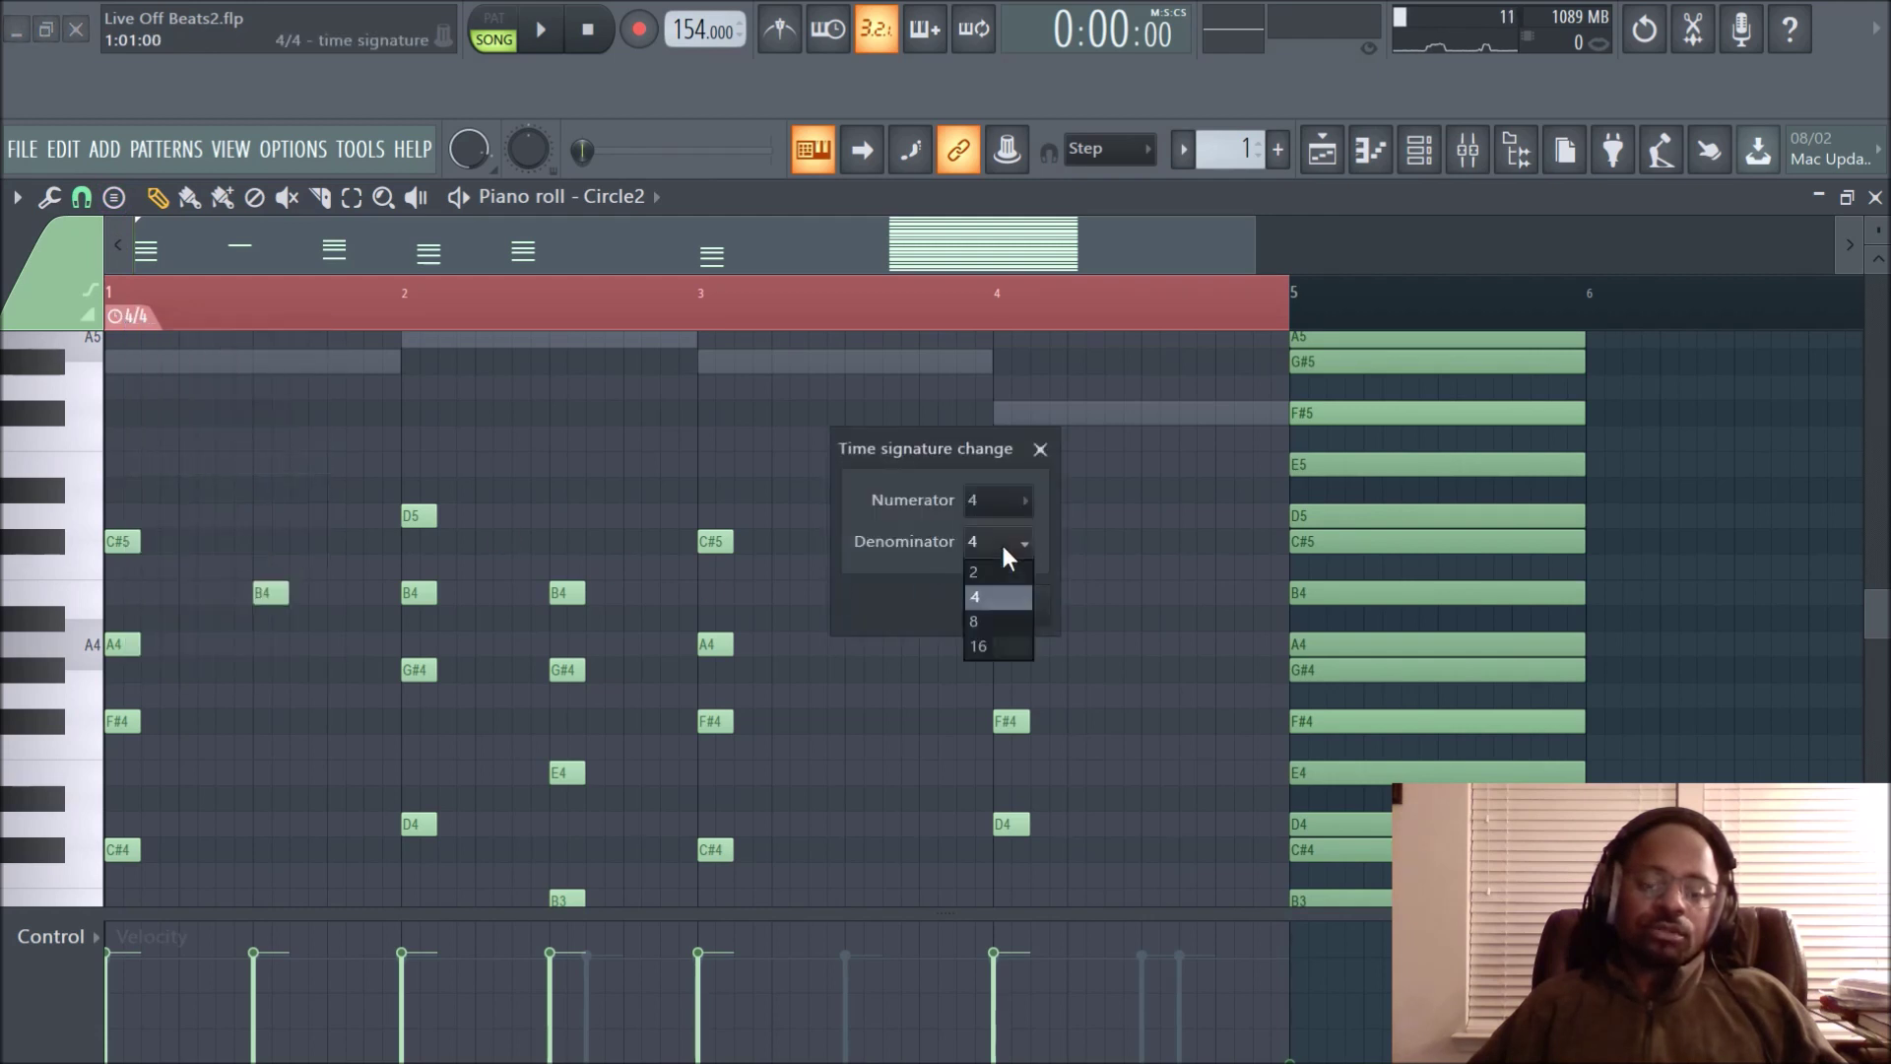
left_click(1015, 645)
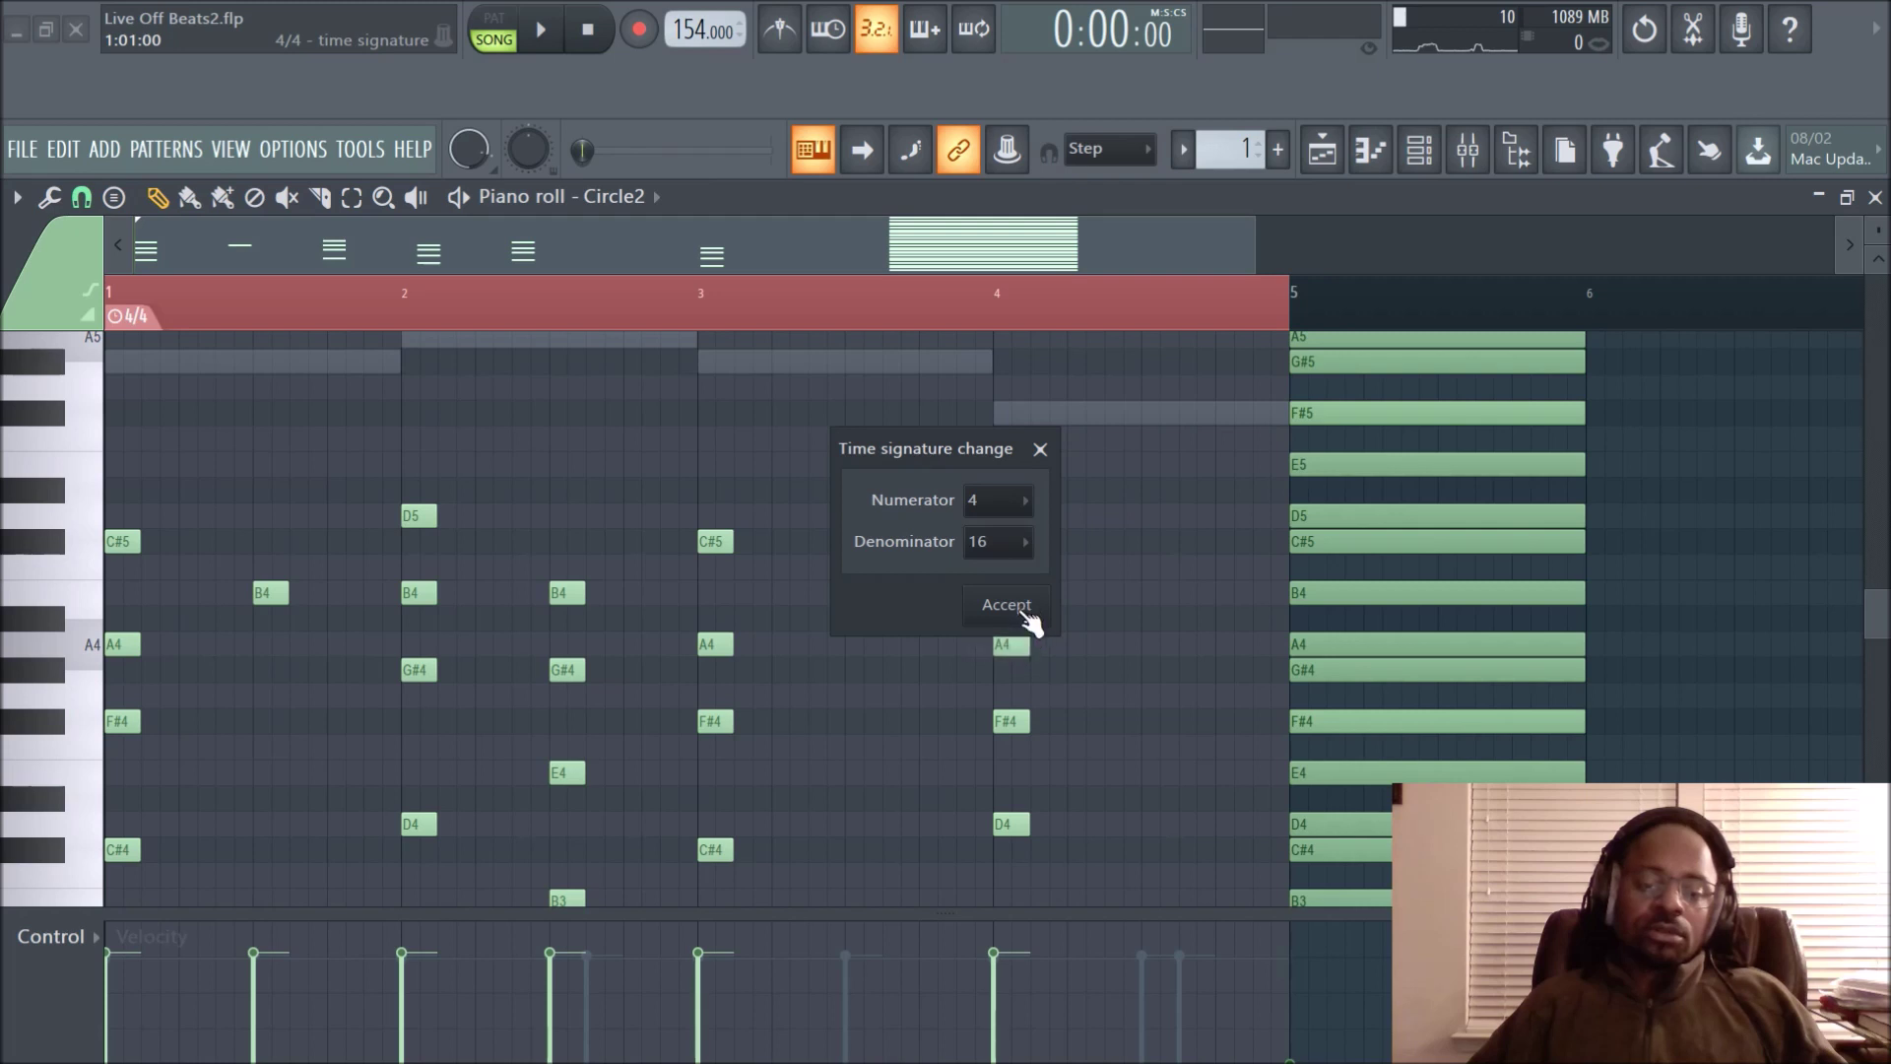
left_click(1024, 505)
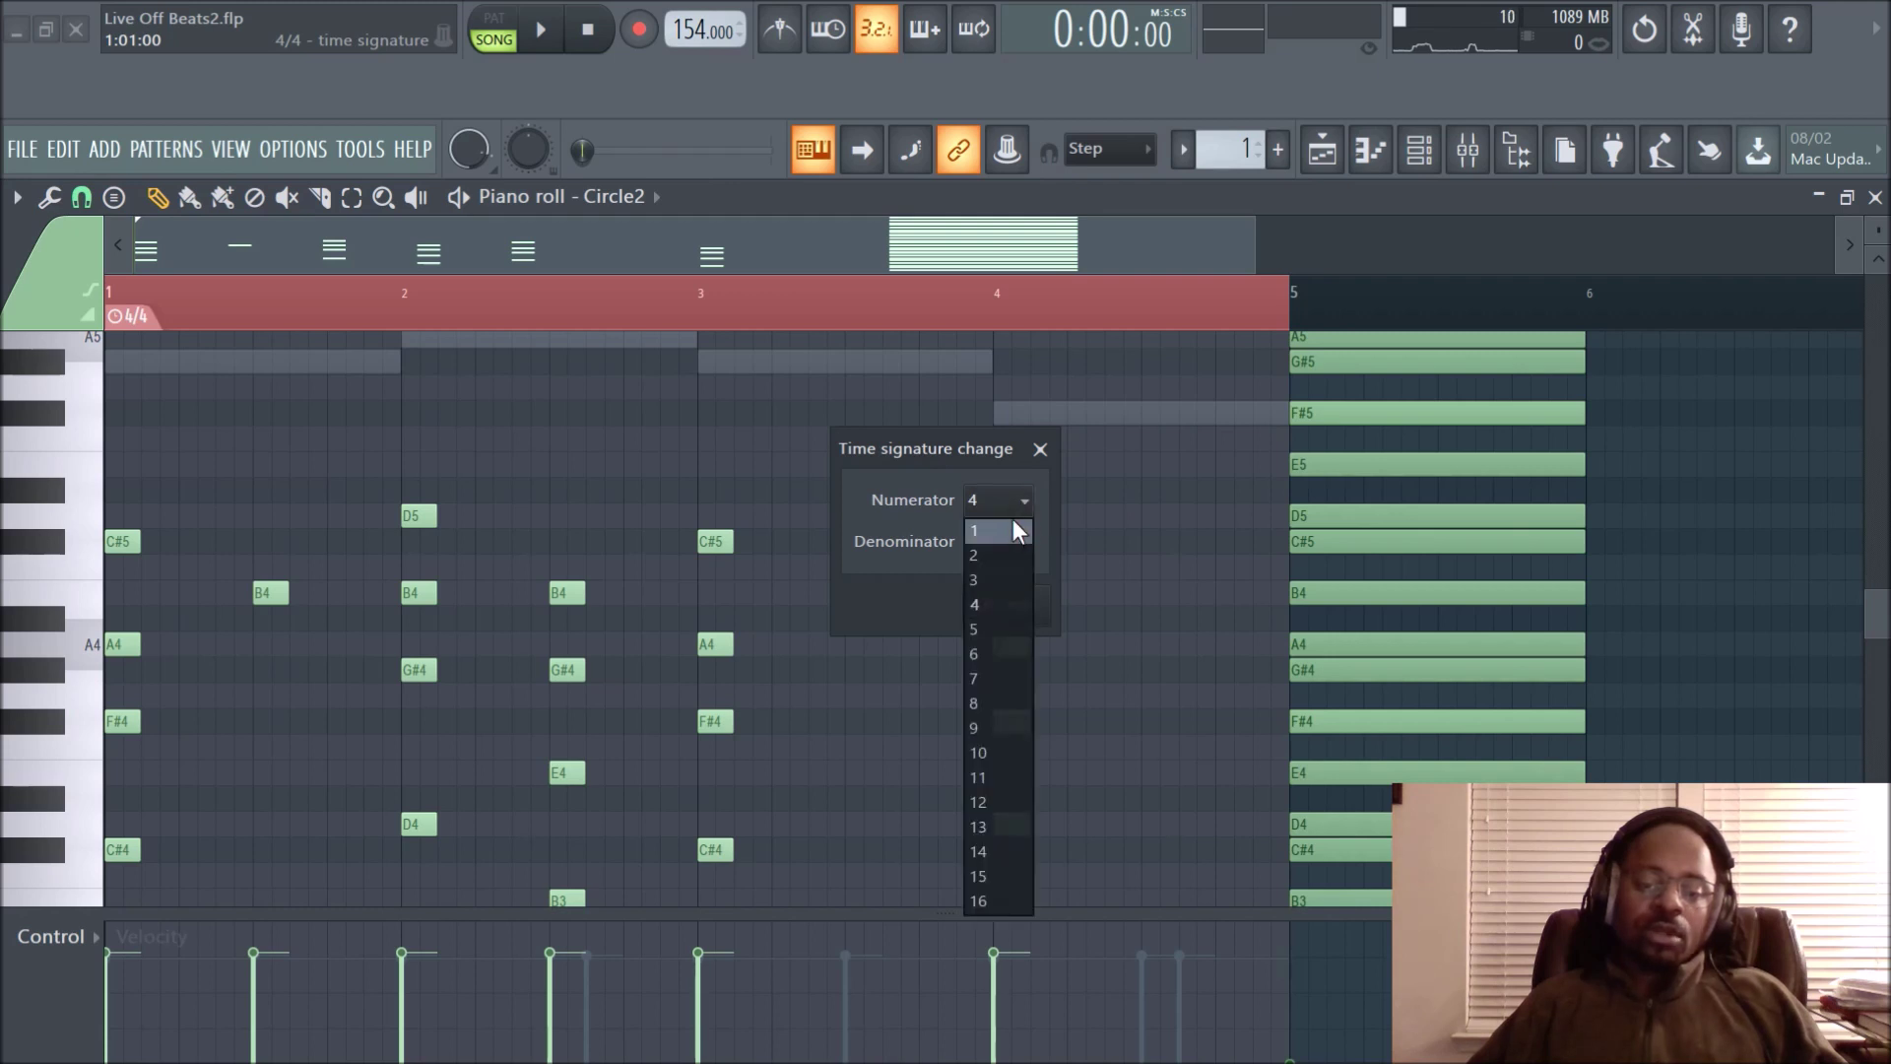
left_click(1001, 571)
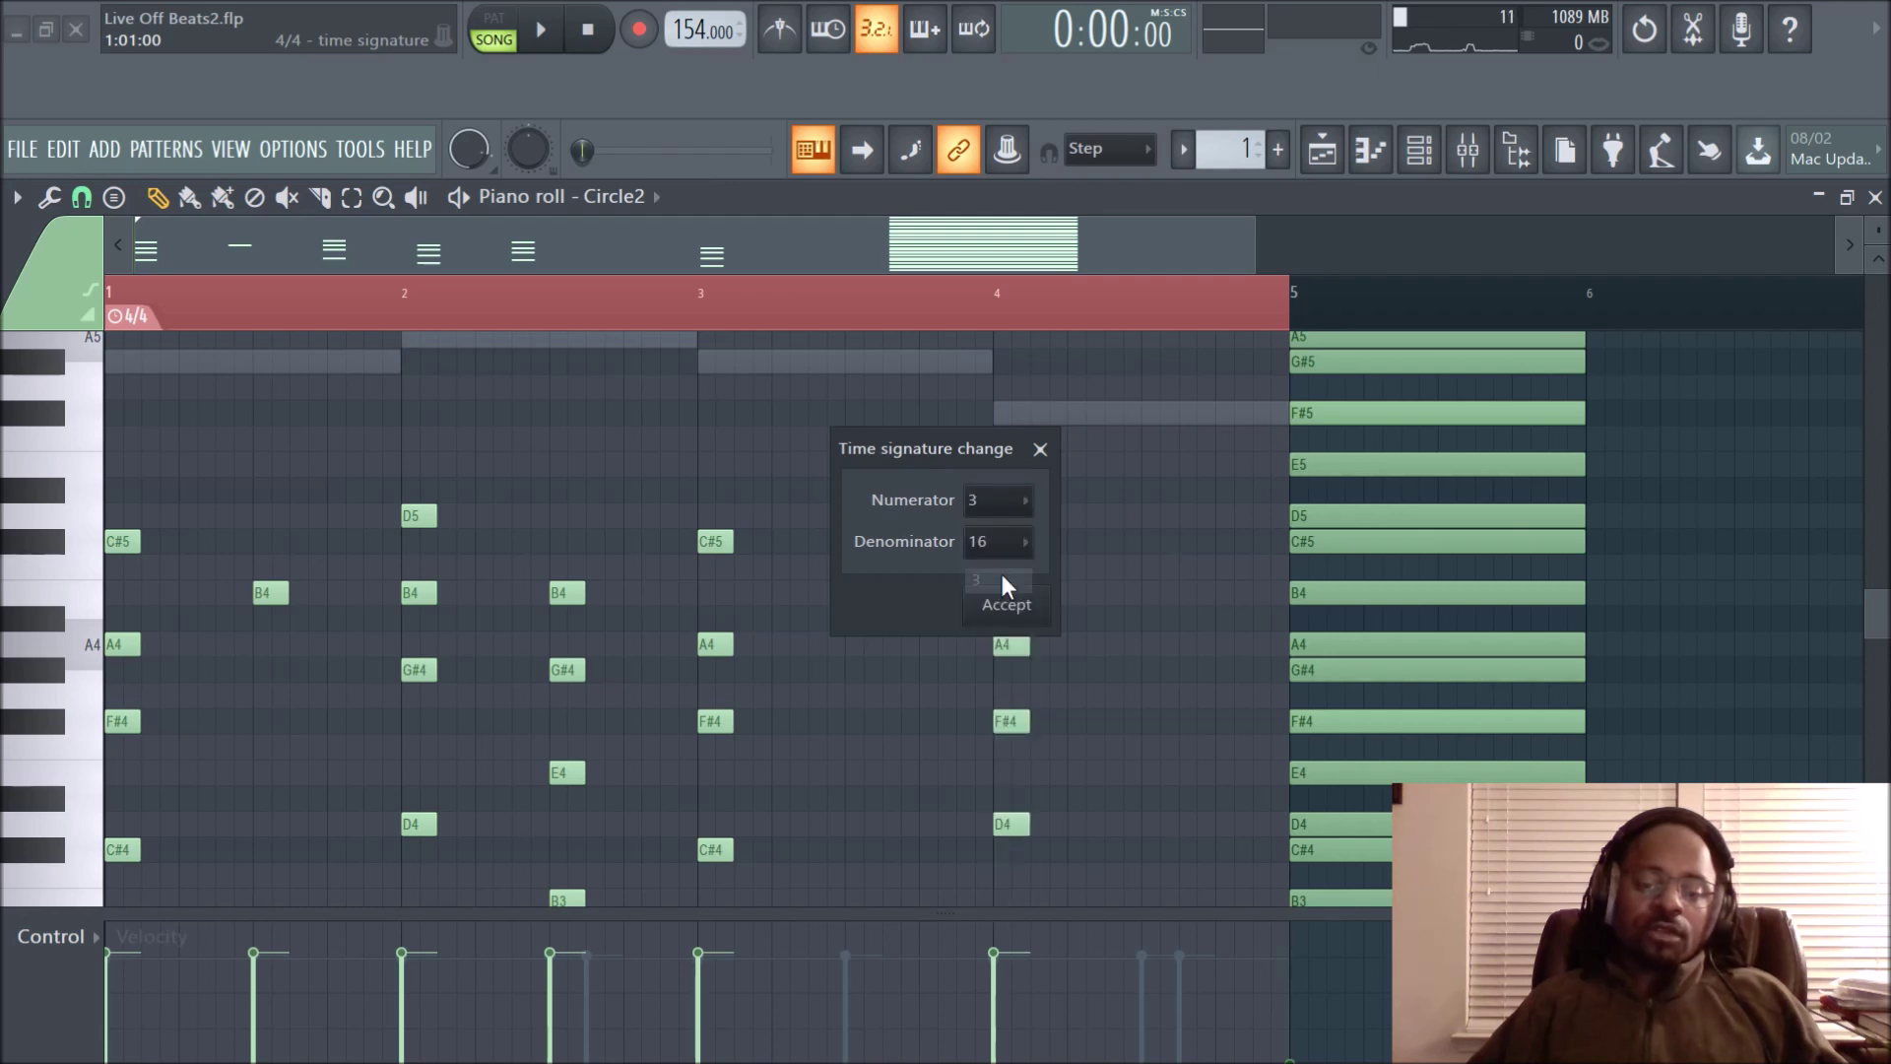
left_click(1031, 620)
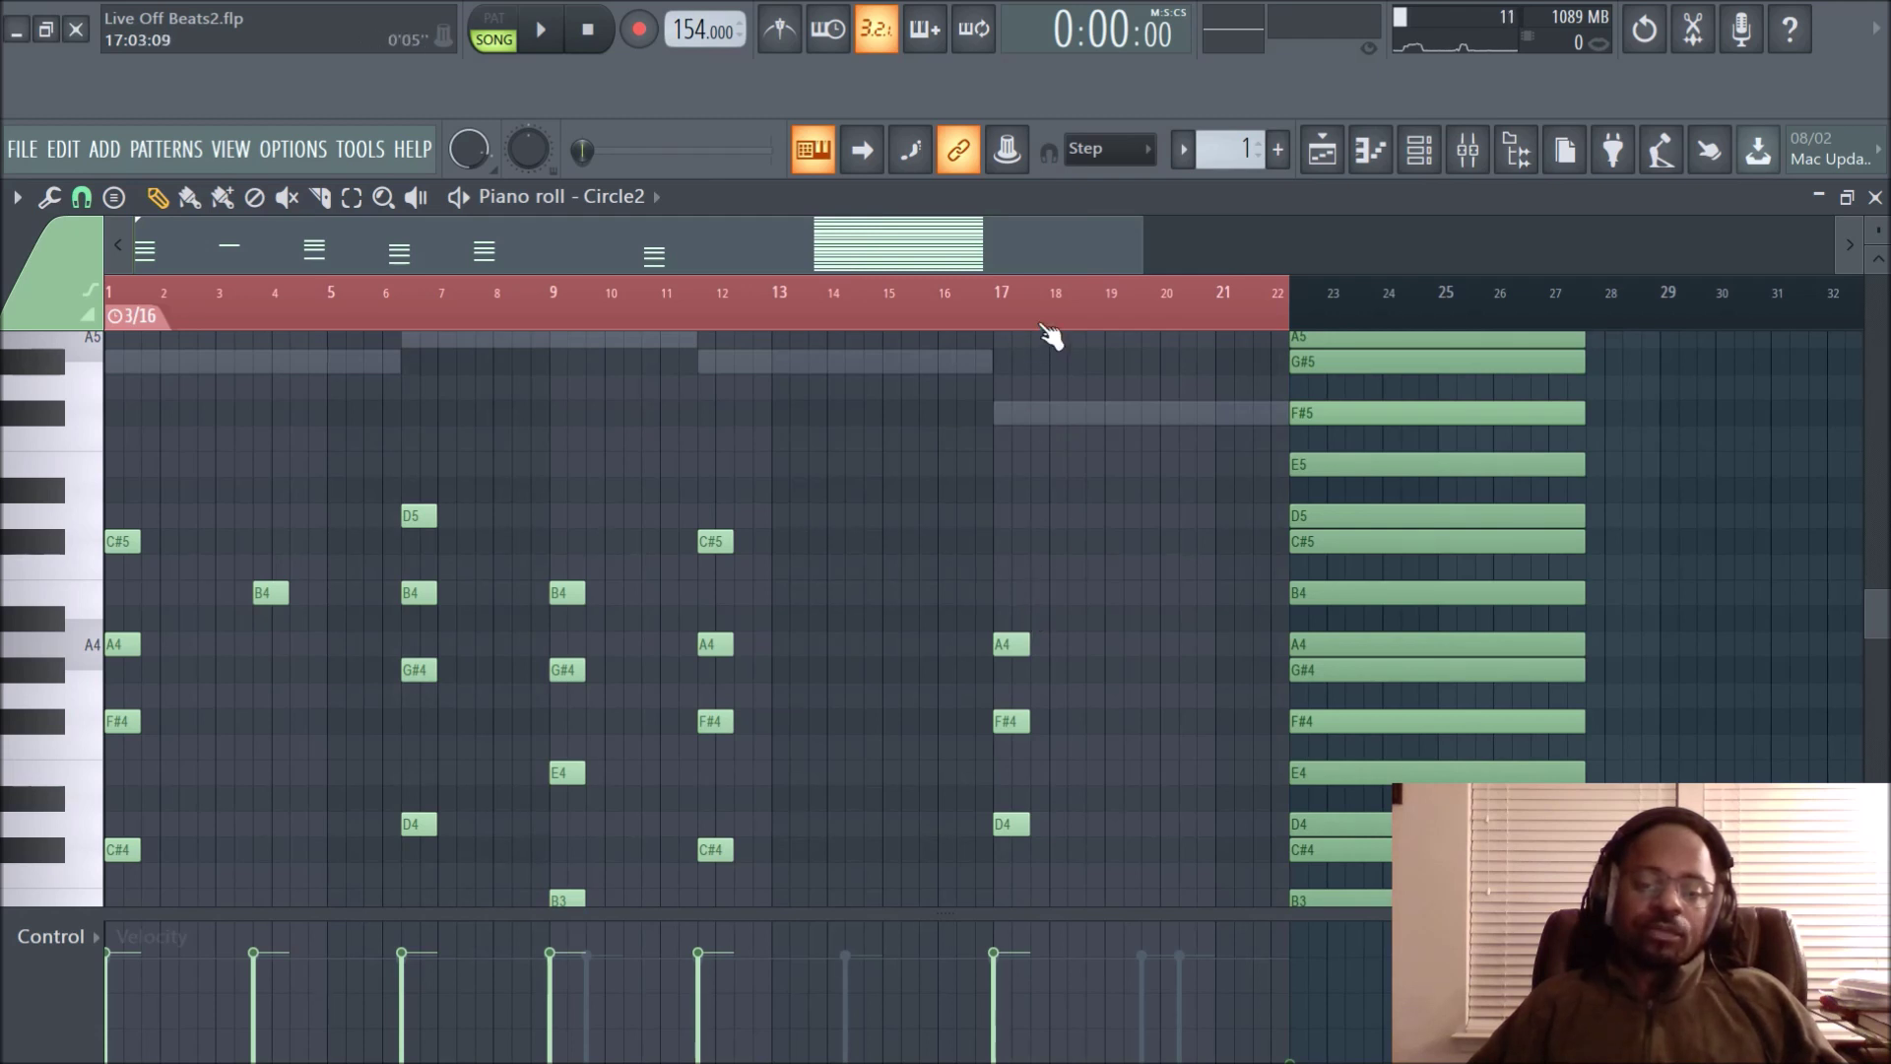
scroll(1050, 333, "up", 2)
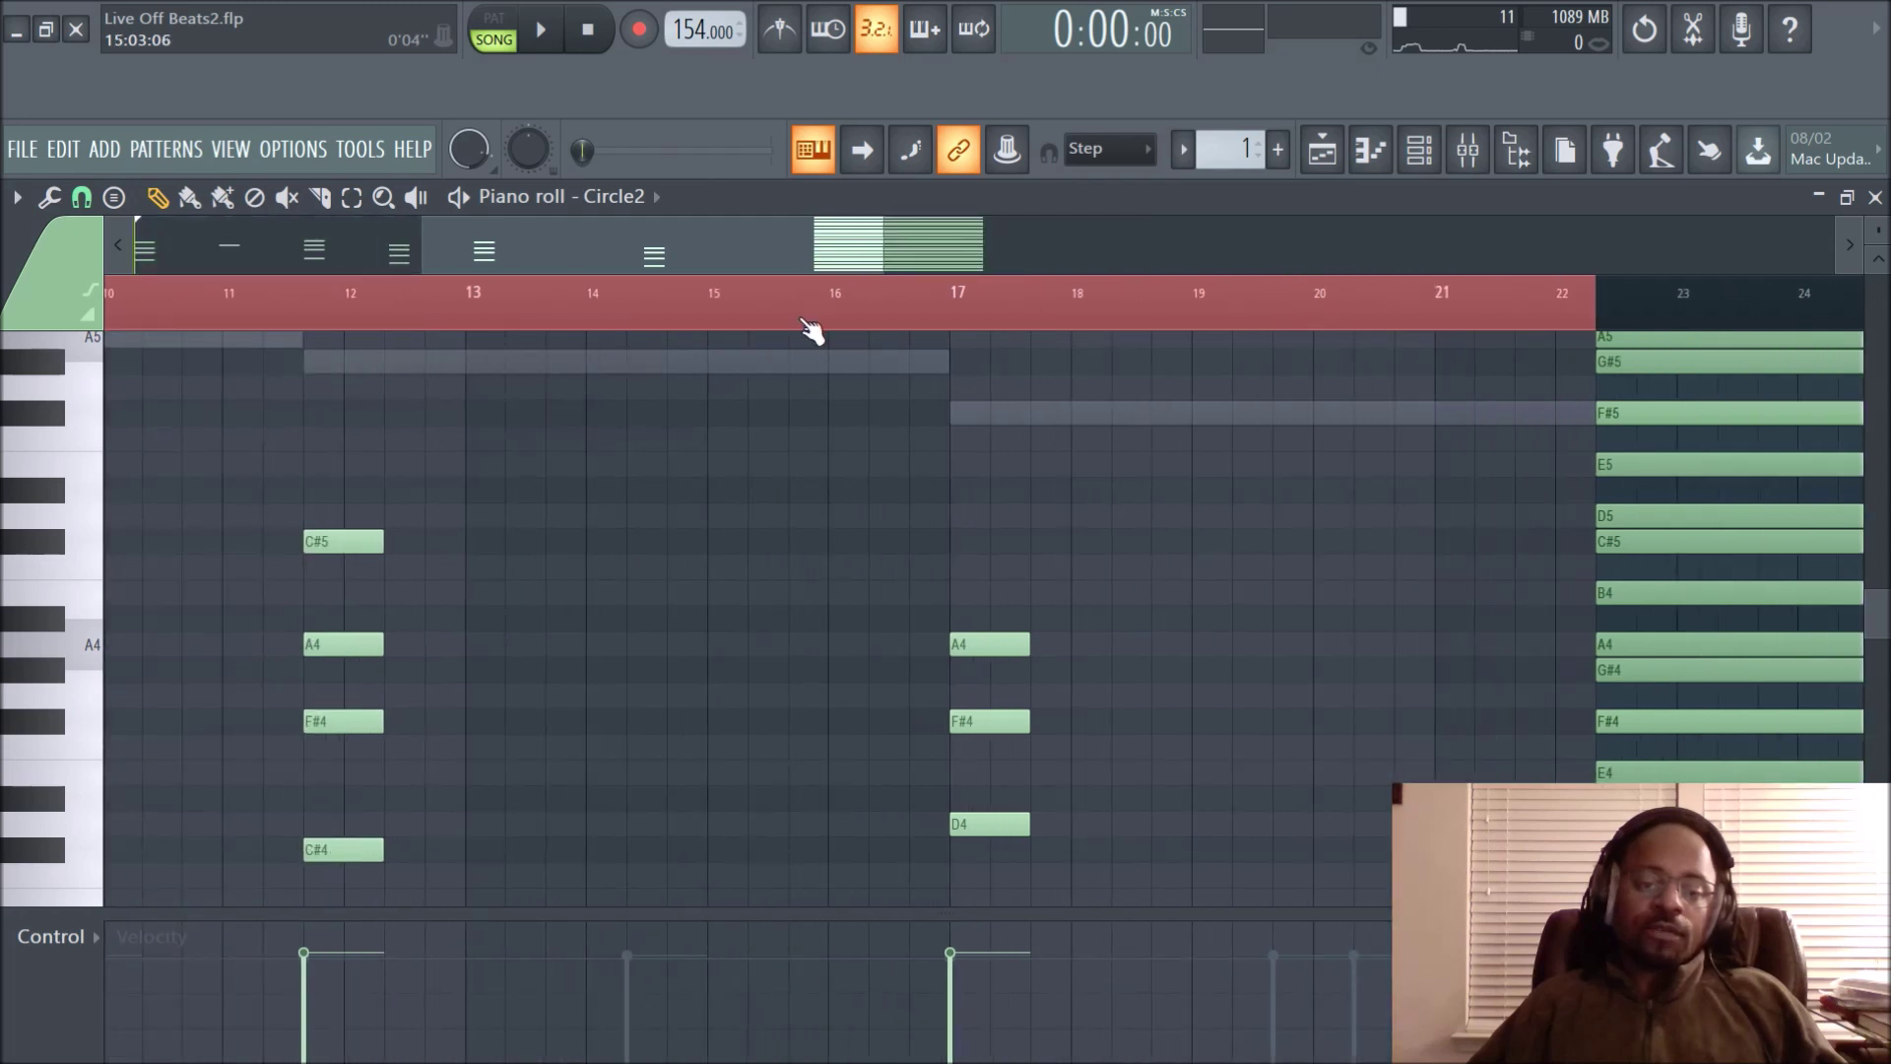
scroll(812, 327, "right", 3)
scroll(814, 320, "up", 3)
left_click_drag(702, 240, 281, 242)
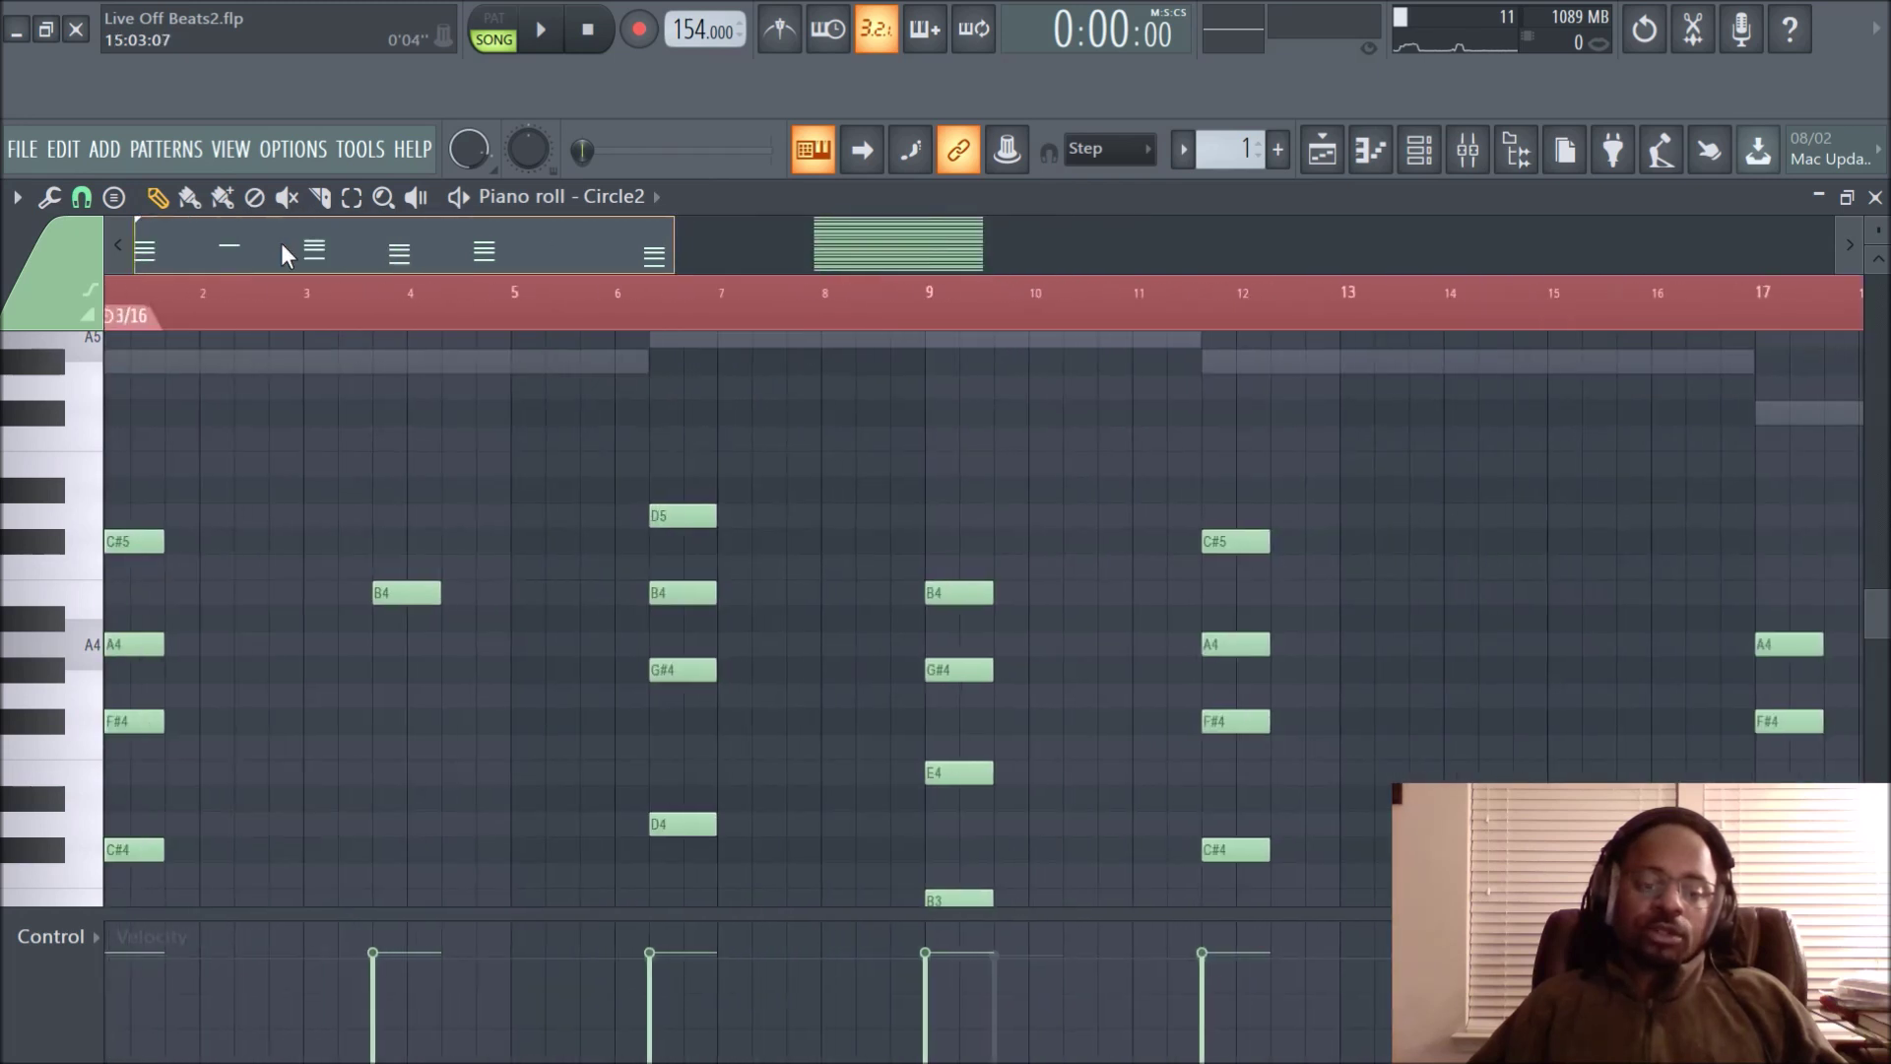
scroll(513, 309, "down", 4)
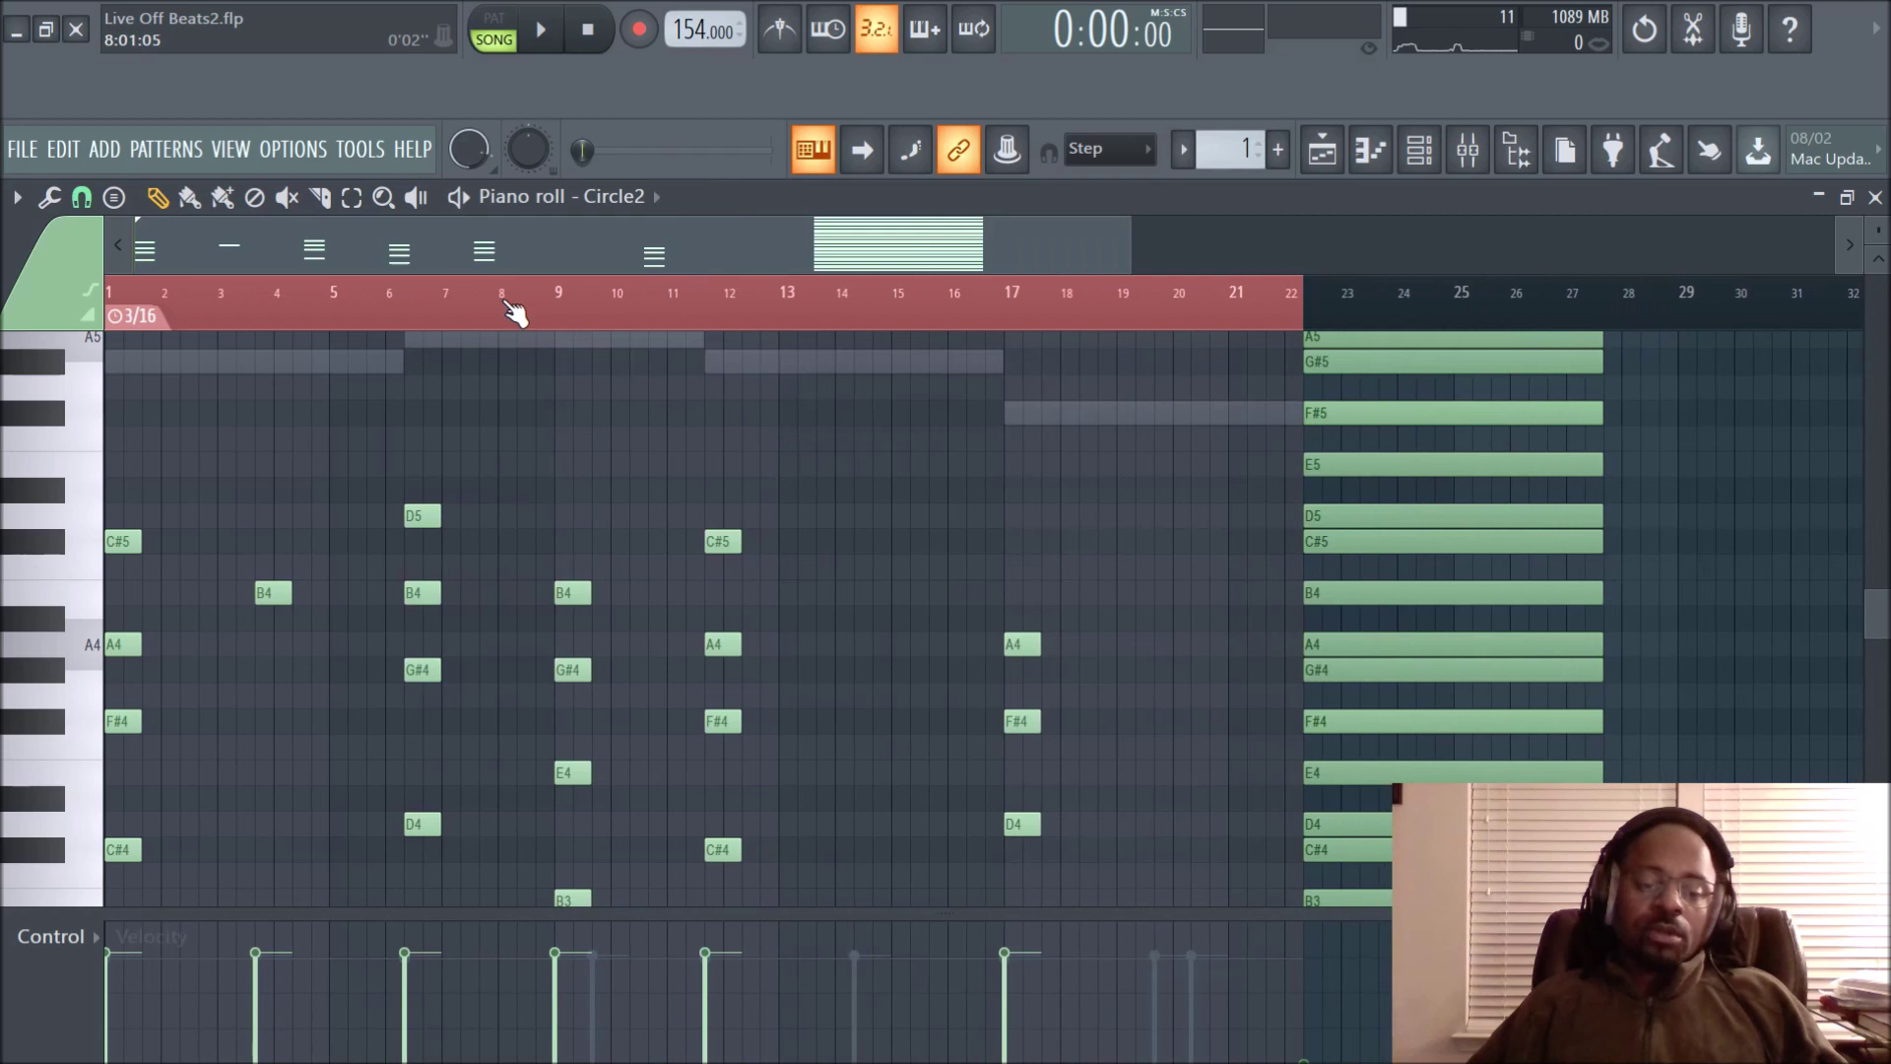
scroll(513, 310, "up", 2)
scroll(514, 312, "down", 2)
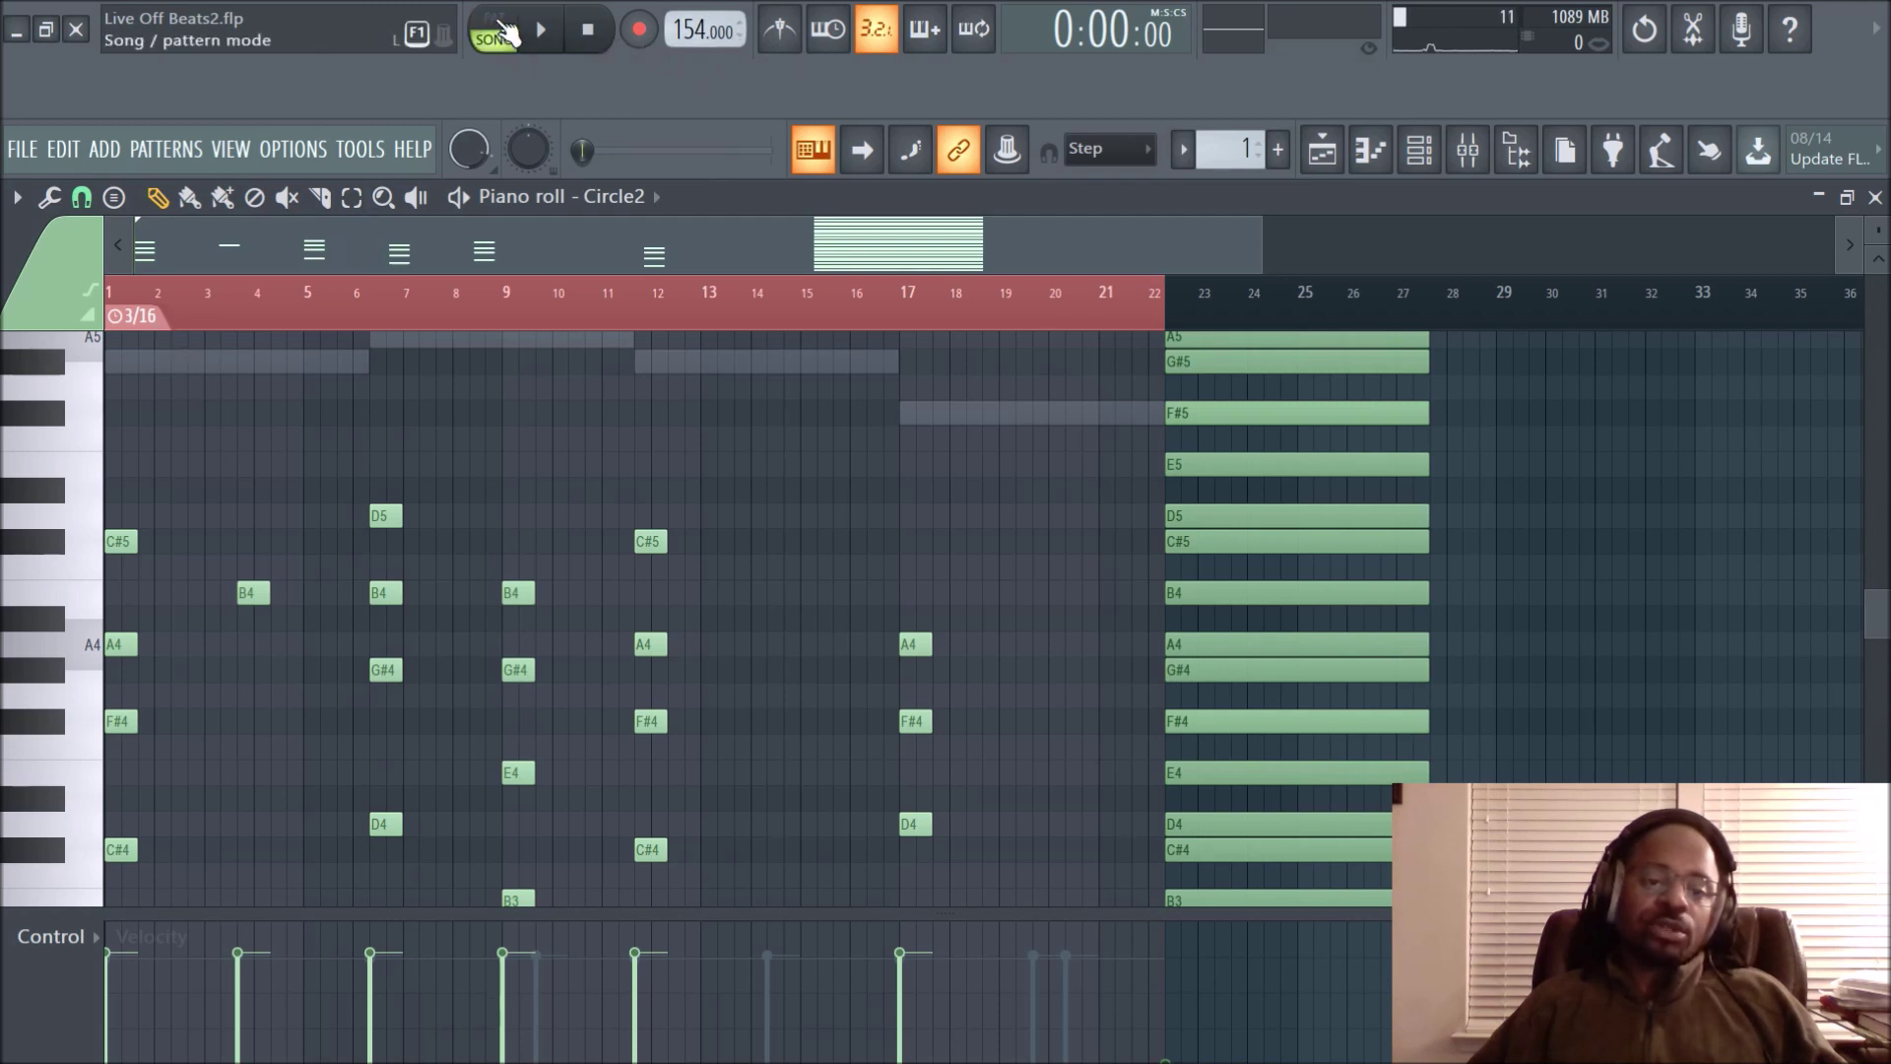
Play the Circle2 pattern alone with the metronome on, stop it, and return to the playlist
left_click(495, 34)
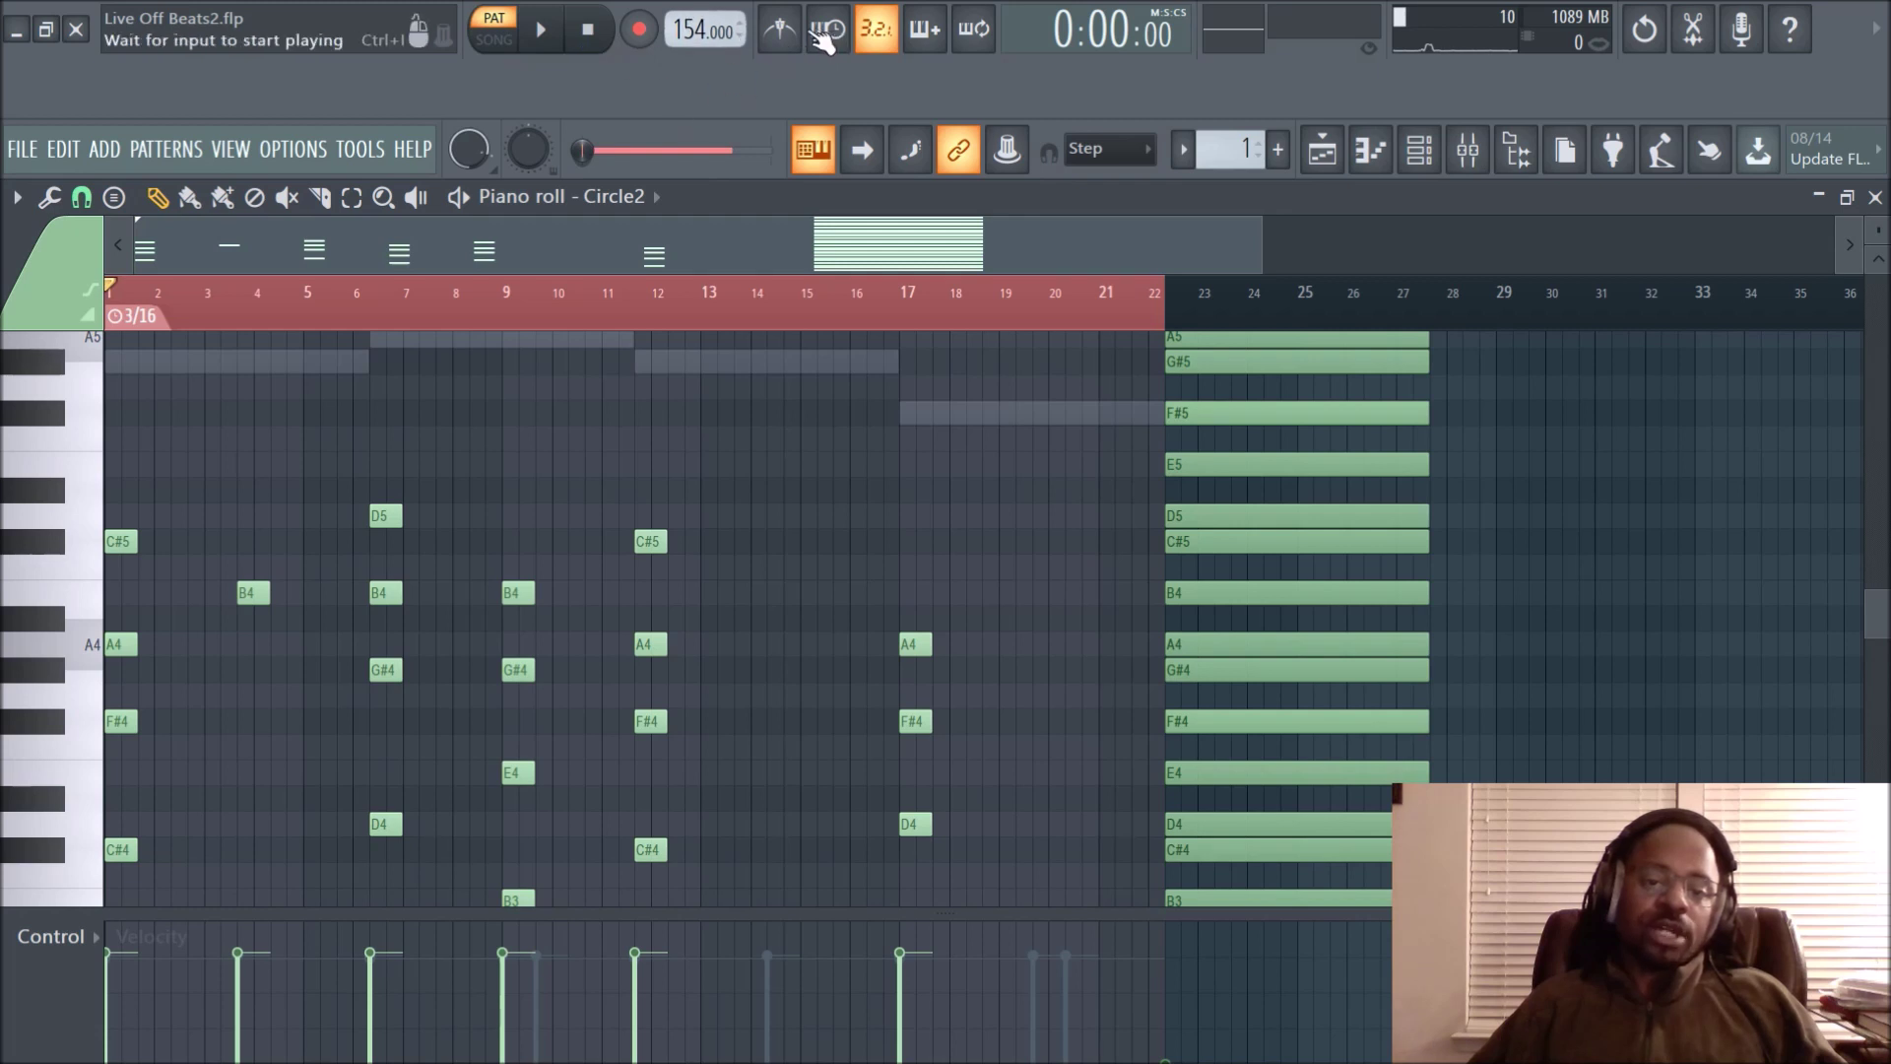
left_click(779, 29)
left_click(545, 33)
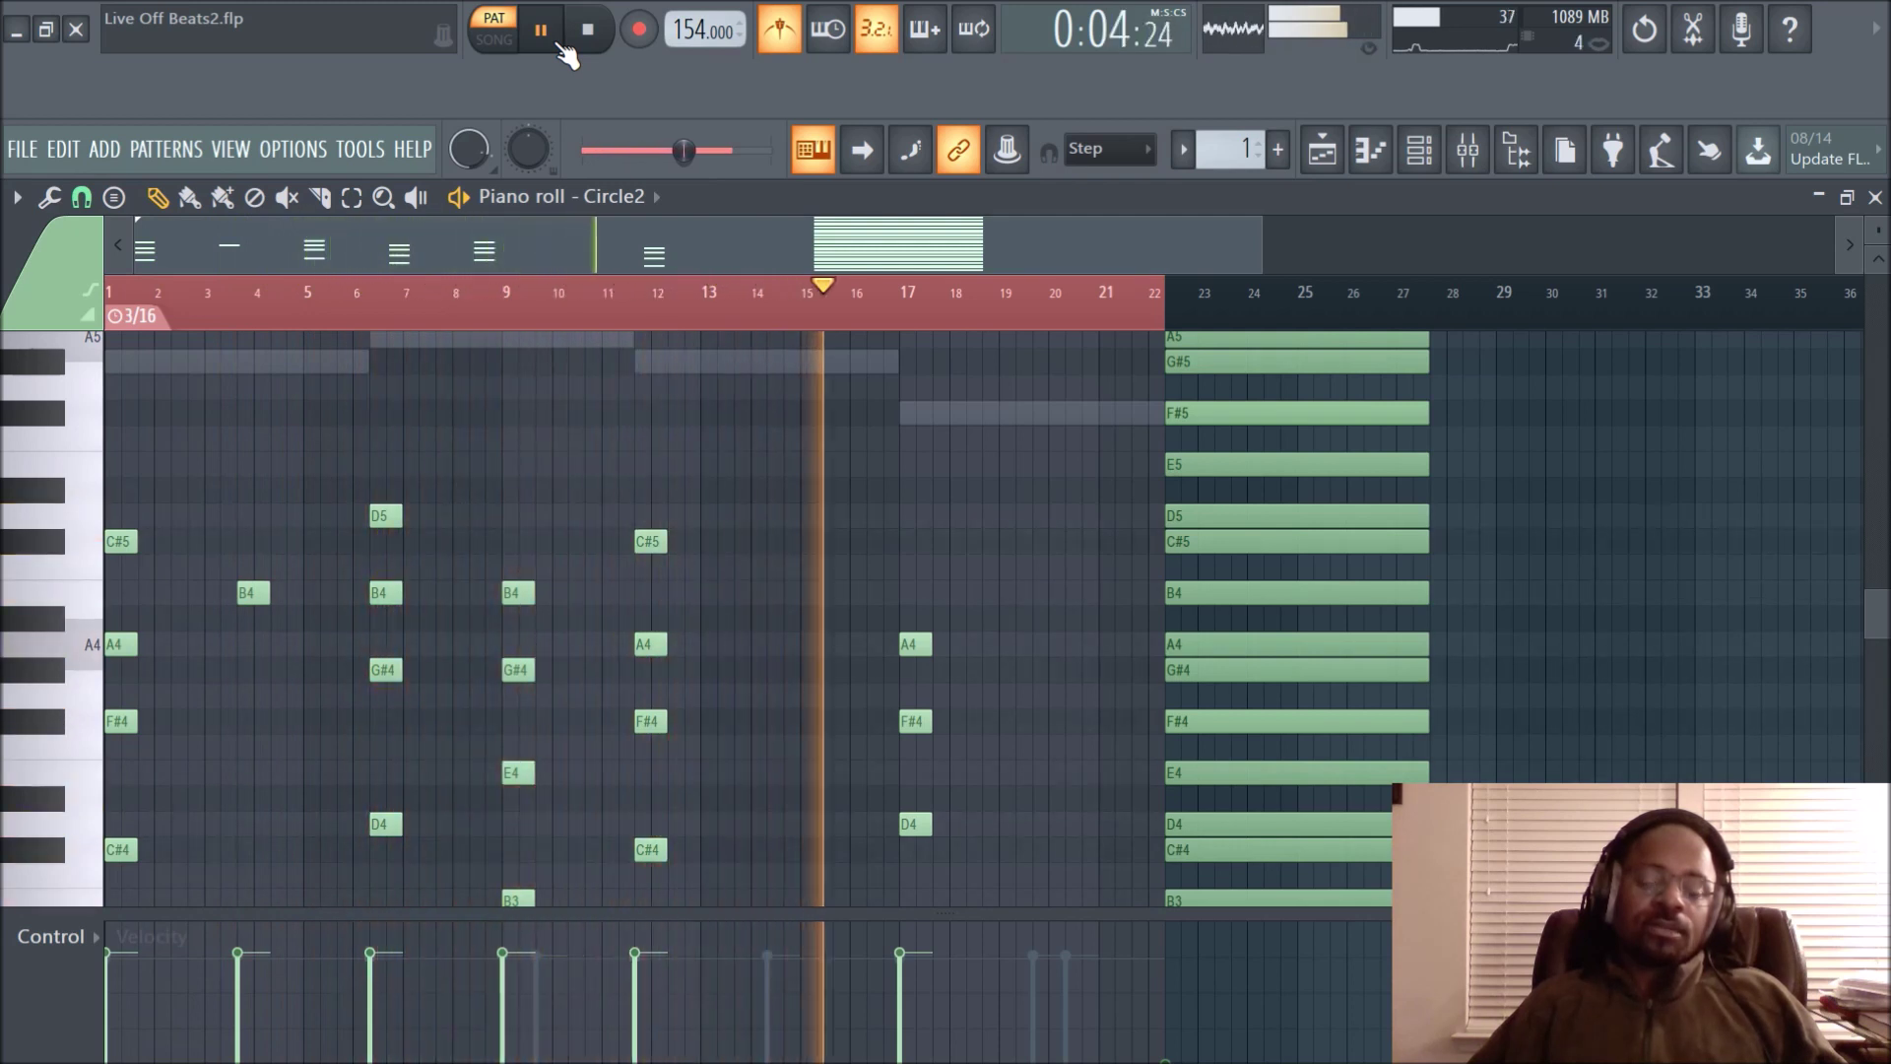
key("space")
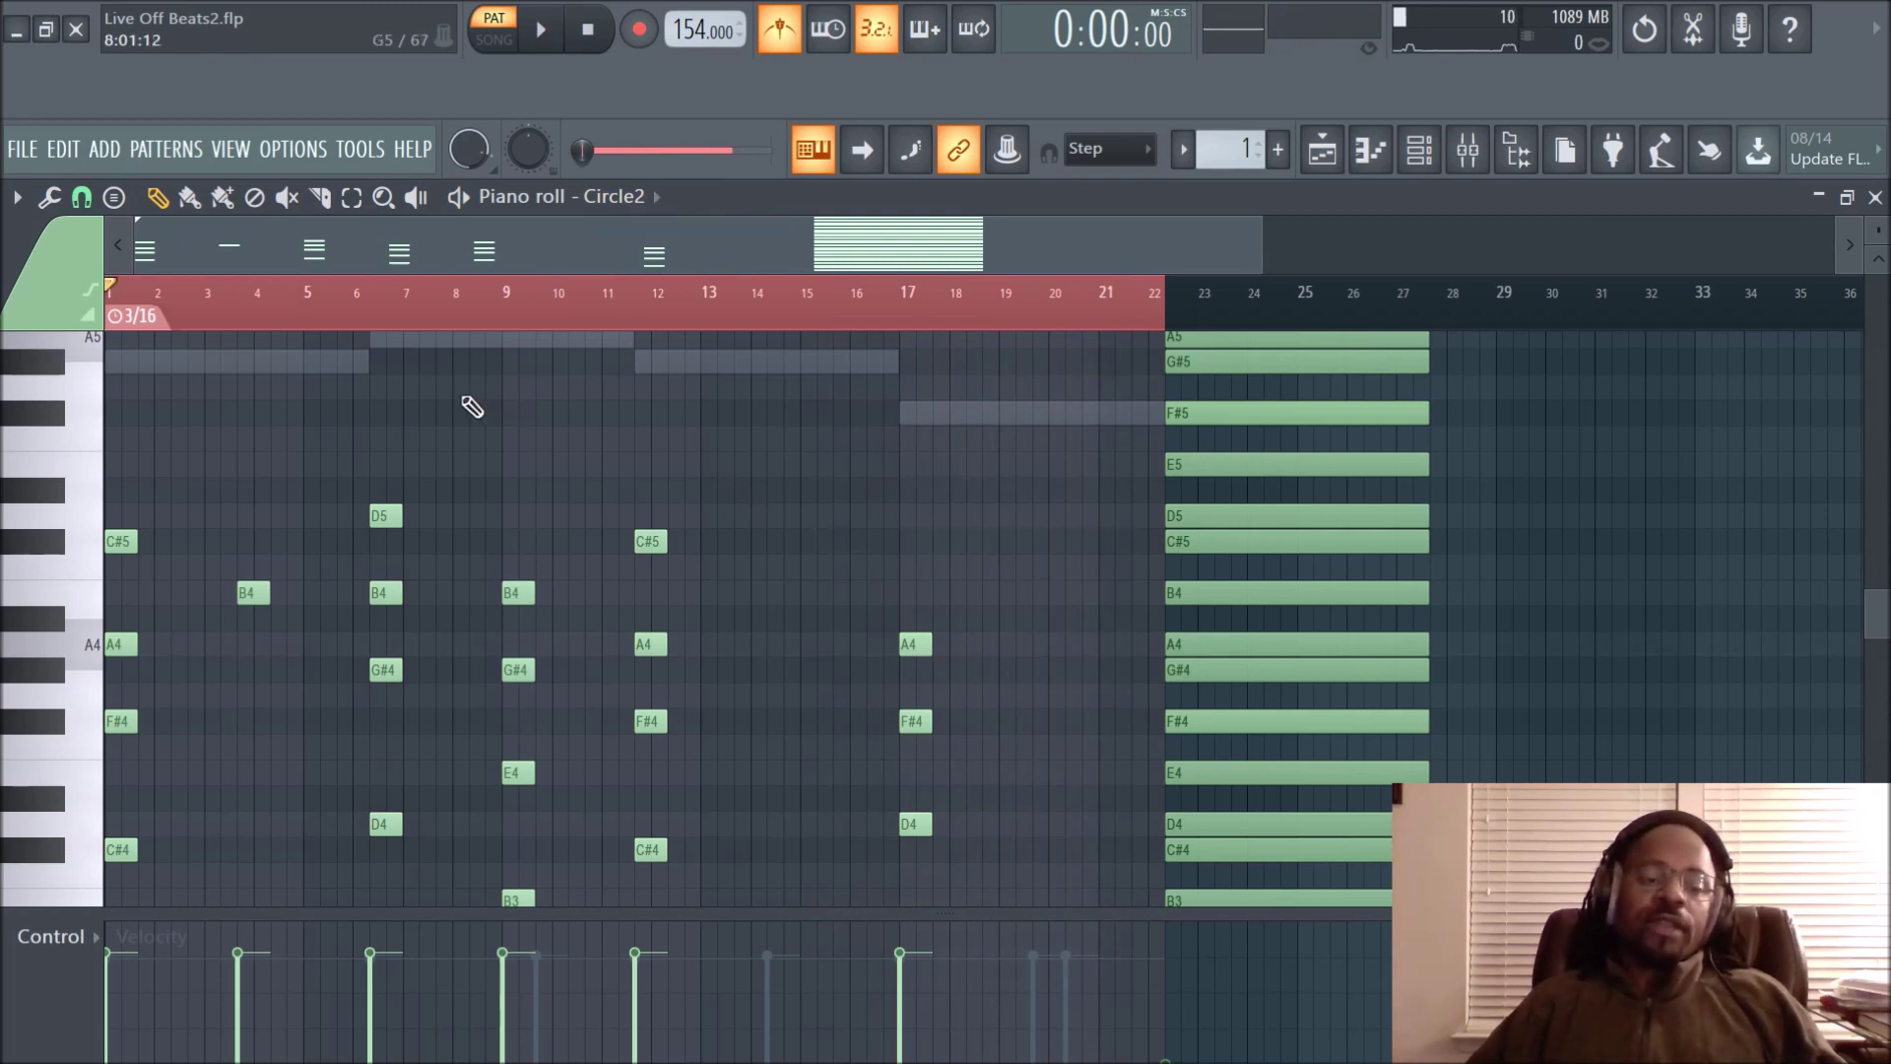
left_click(1323, 152)
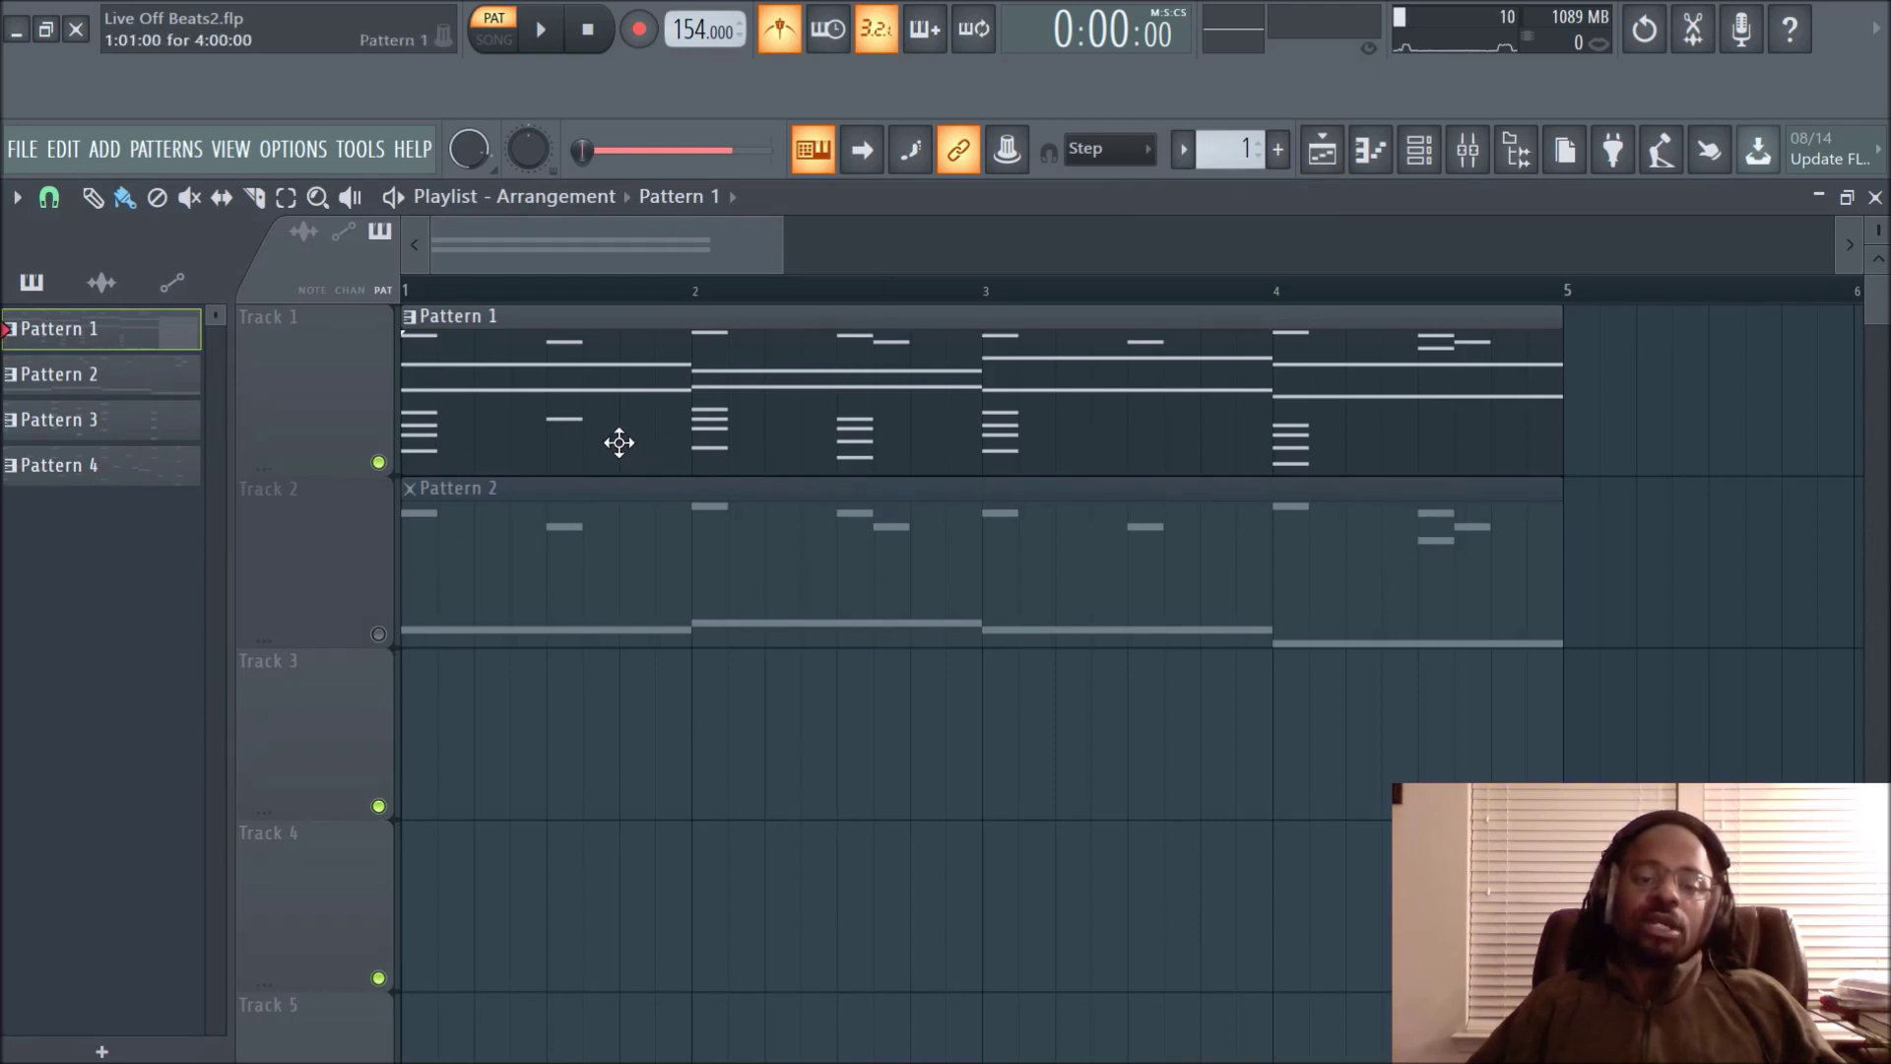
scroll(684, 388, "down", 4)
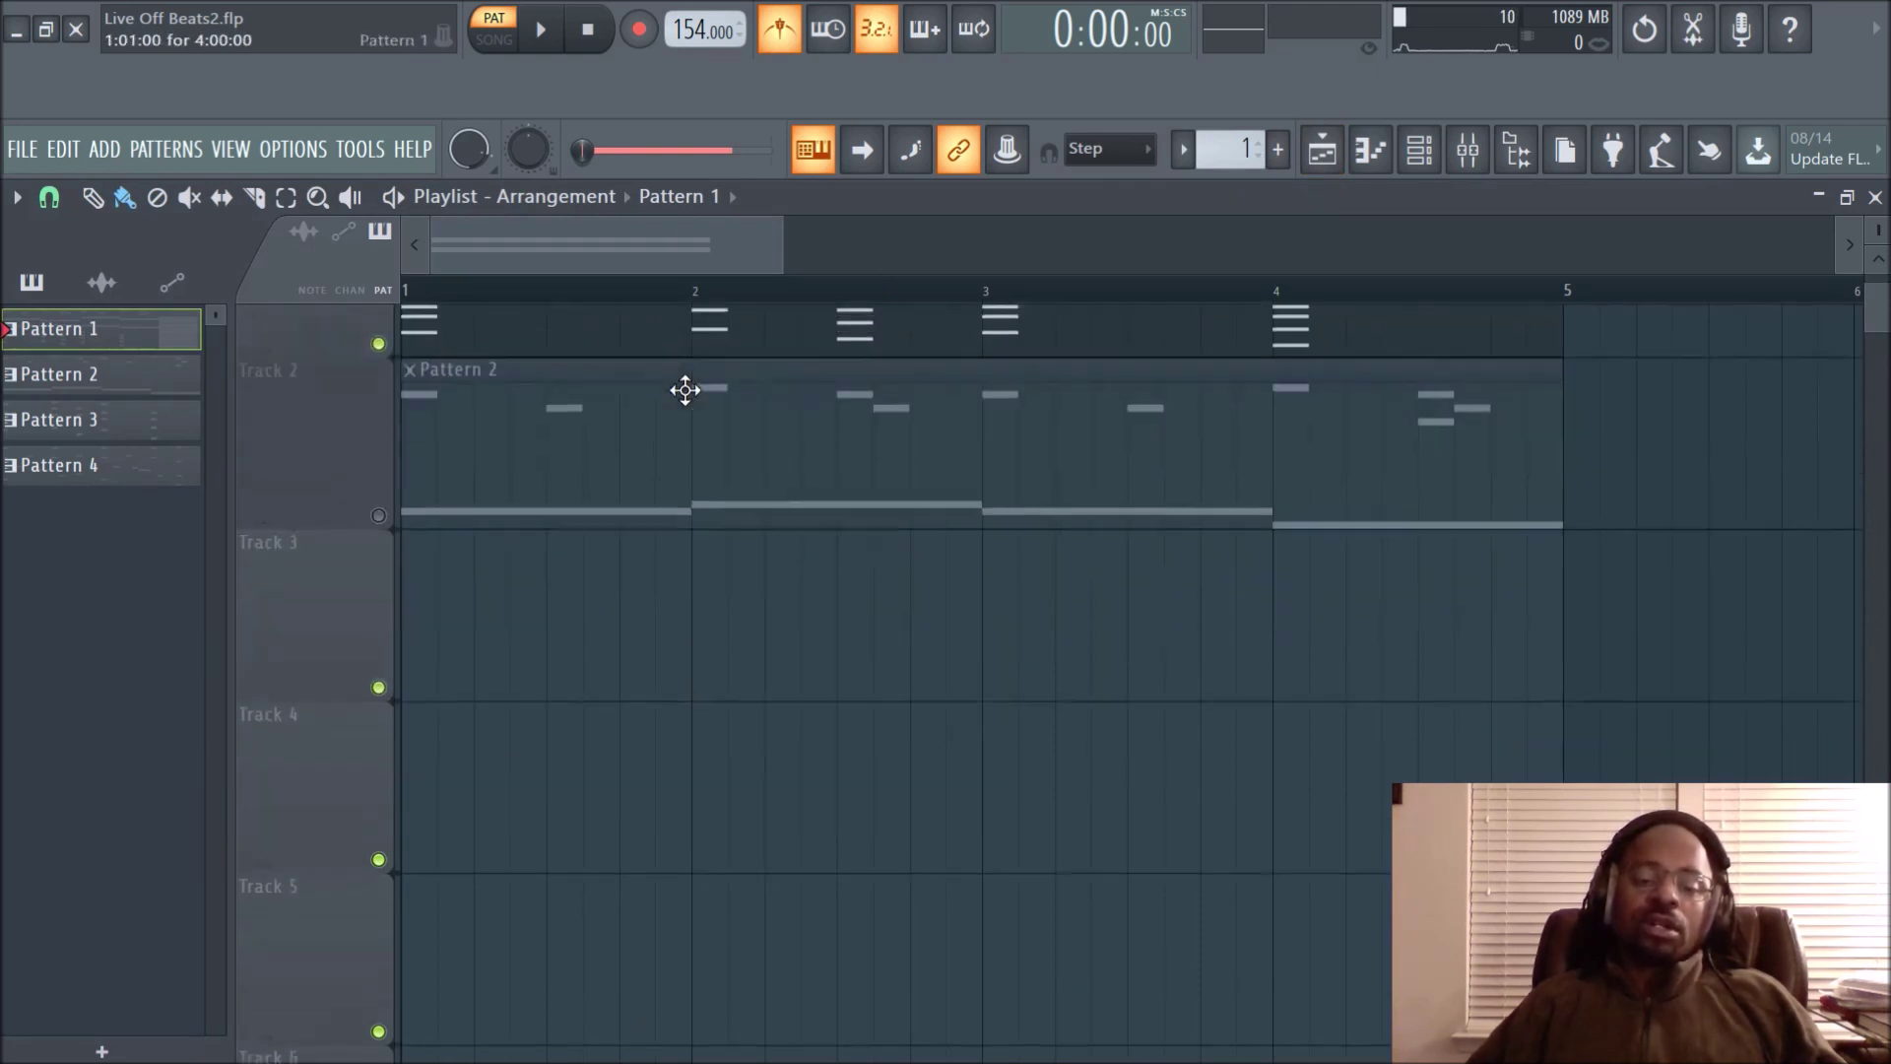
scroll(684, 388, "up", 4)
scroll(695, 315, "down", 2)
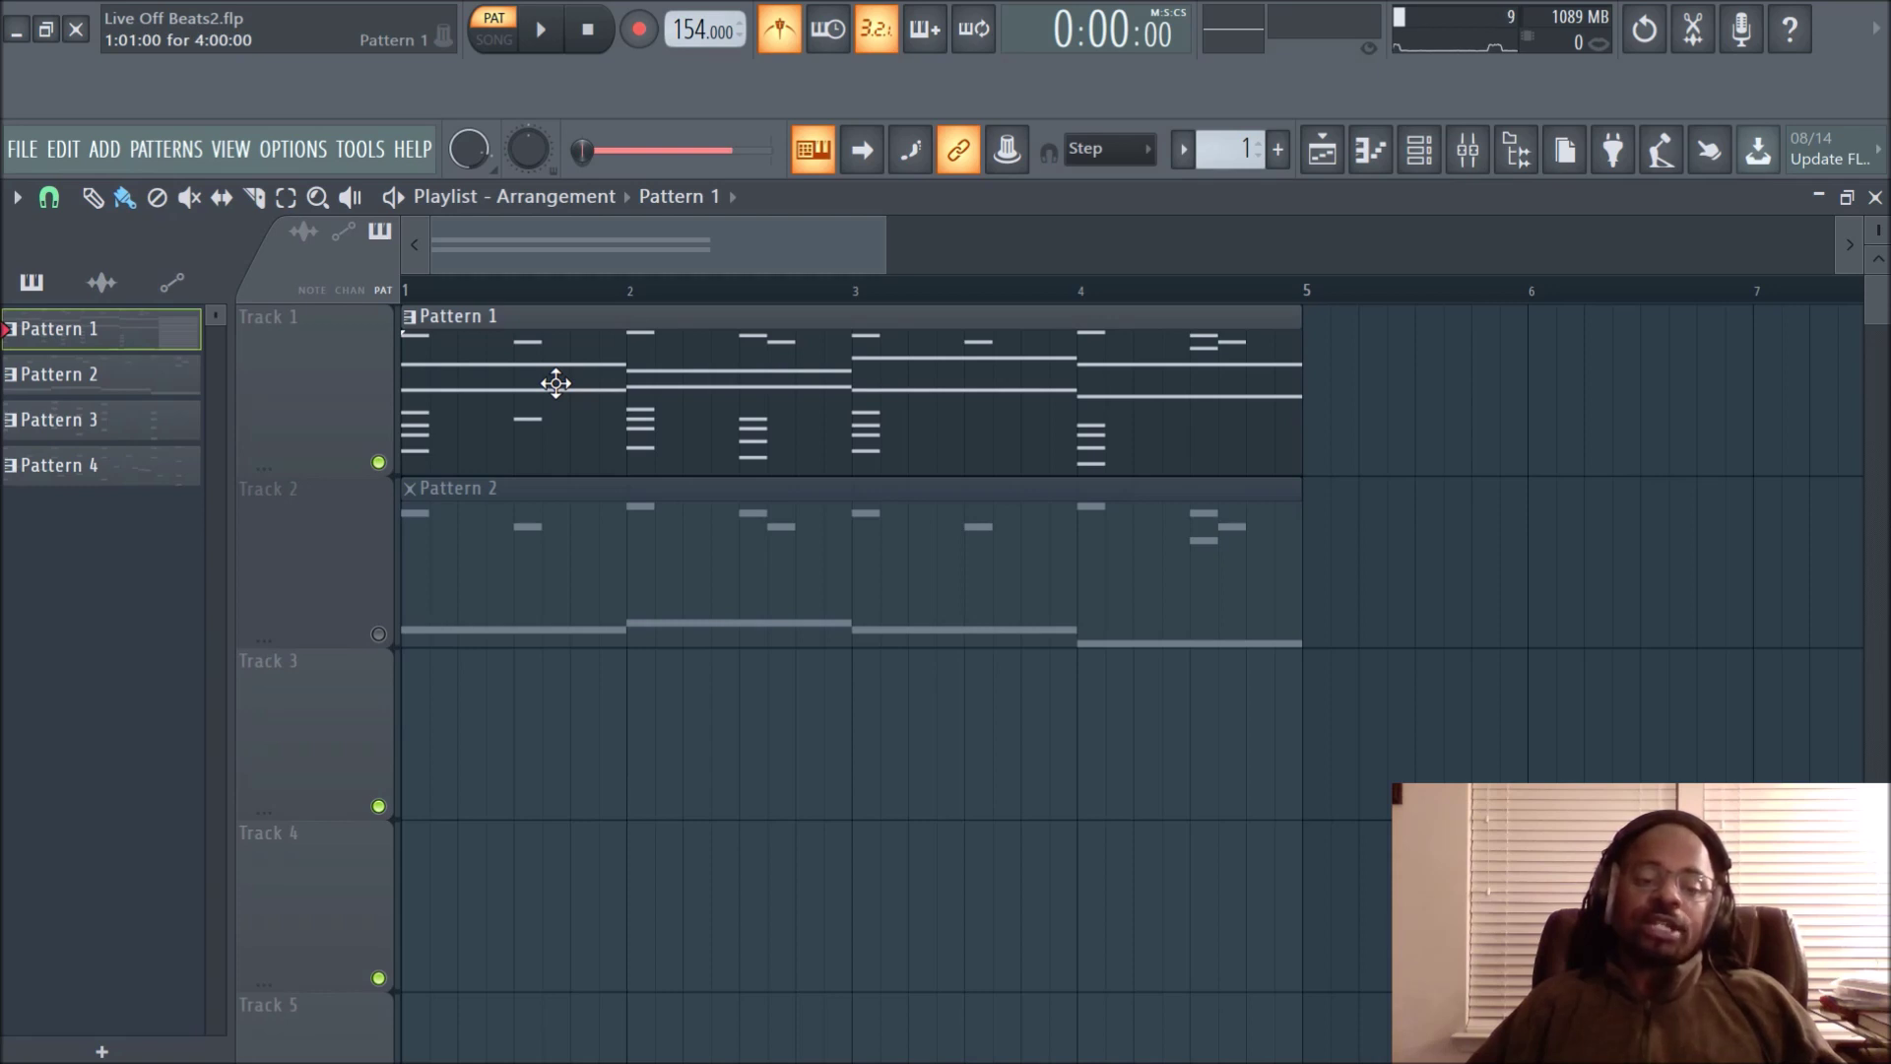
double_click(556, 384)
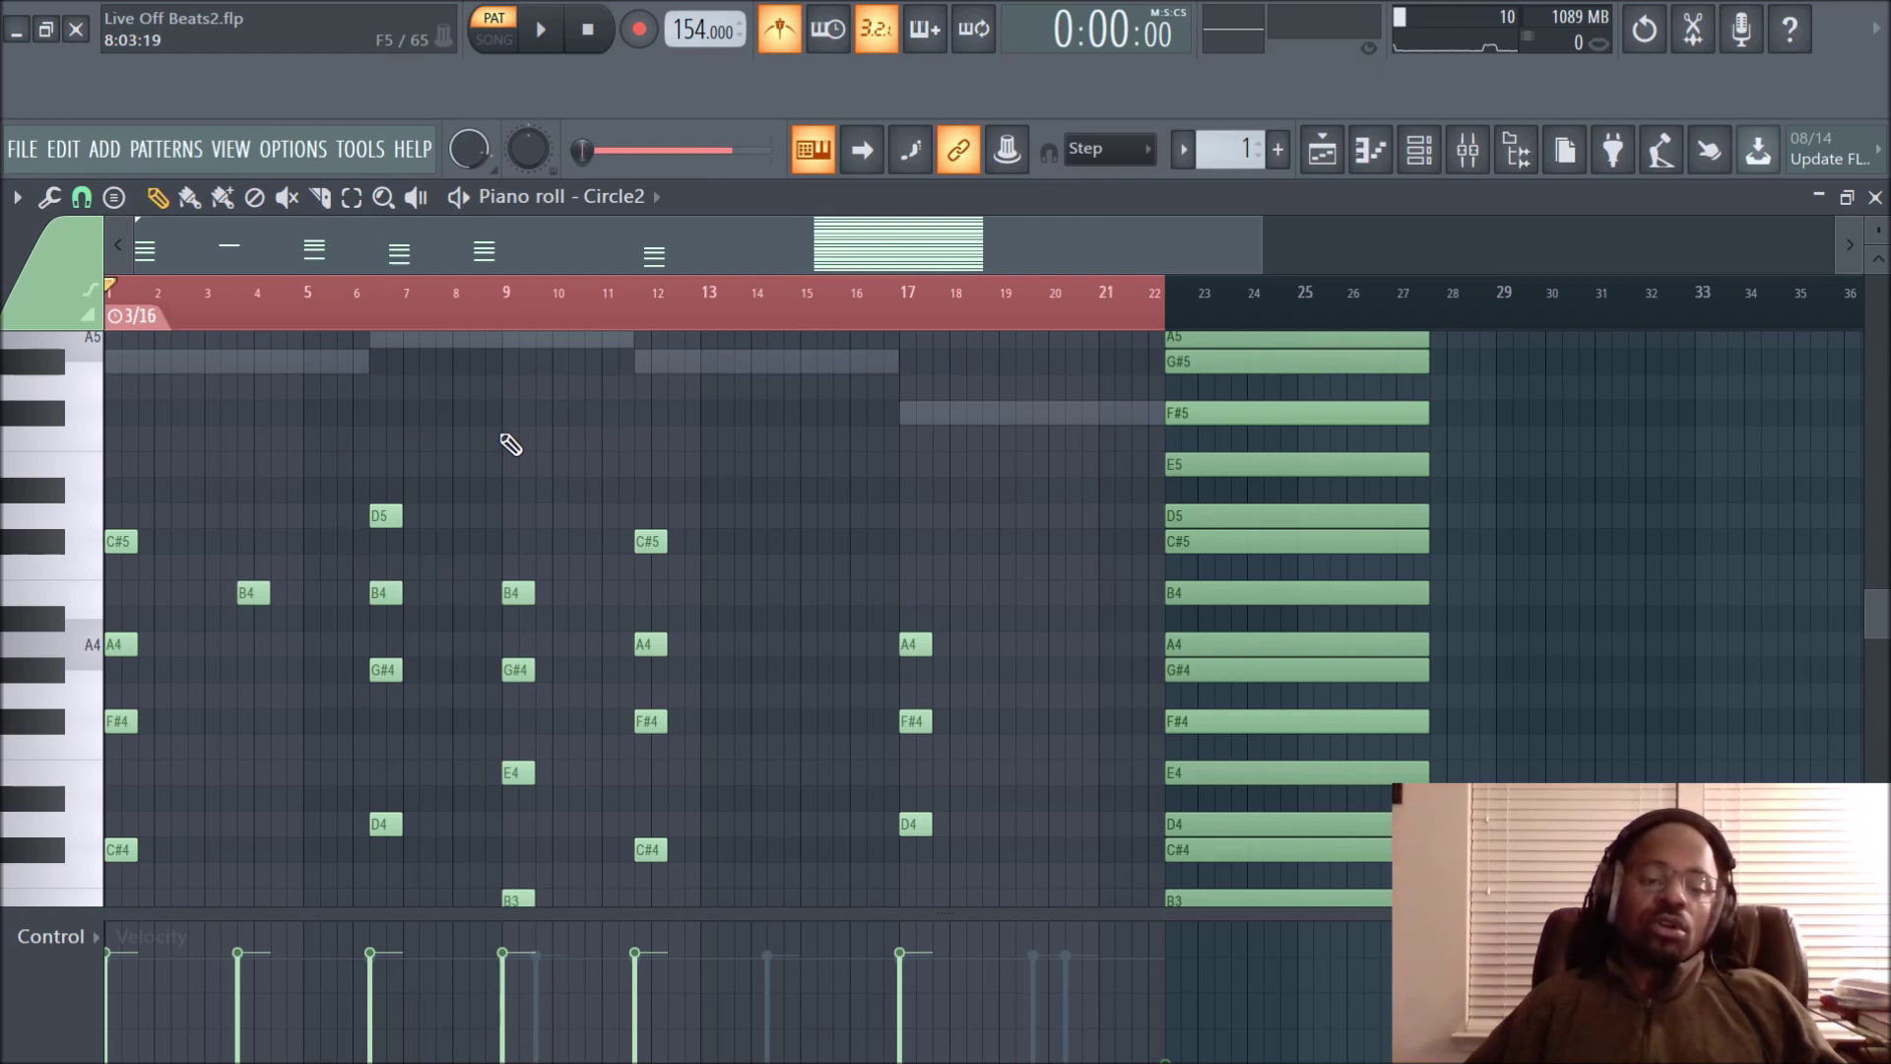
scroll(549, 310, "down", 4)
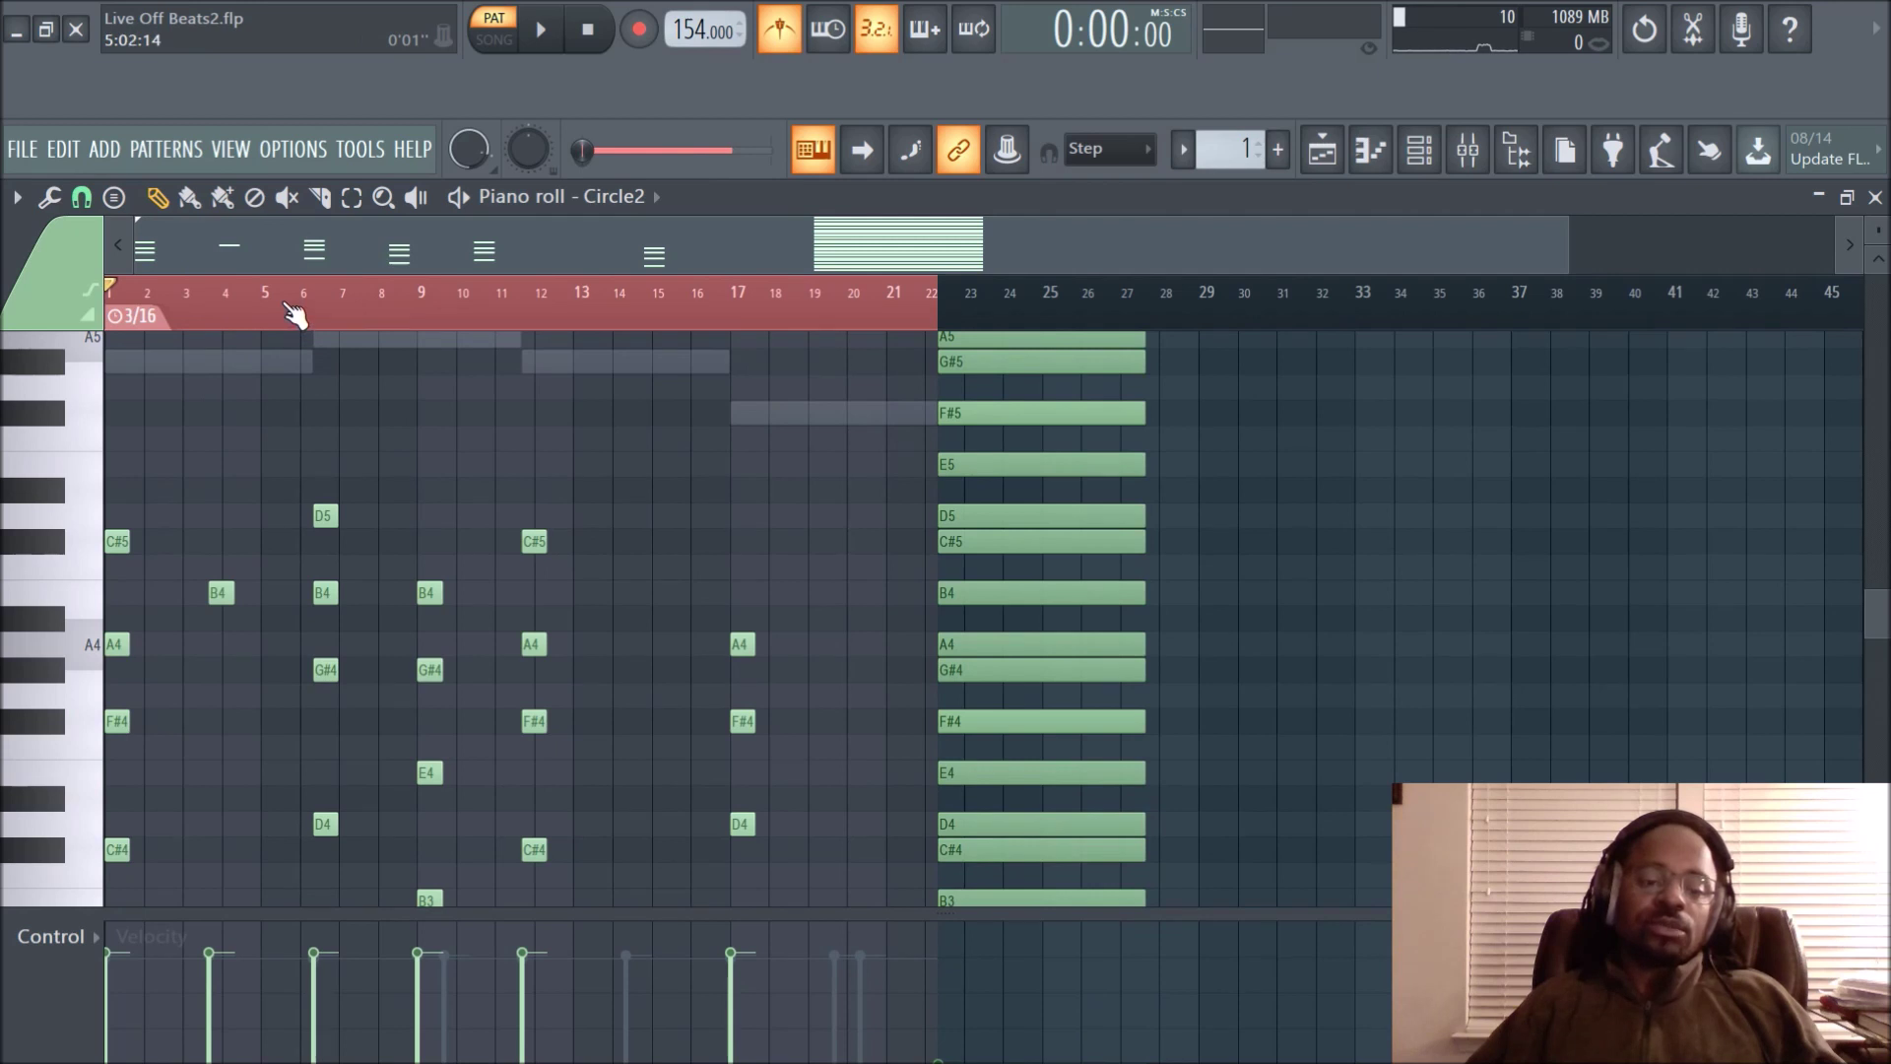
scroll(295, 314, "up", 4)
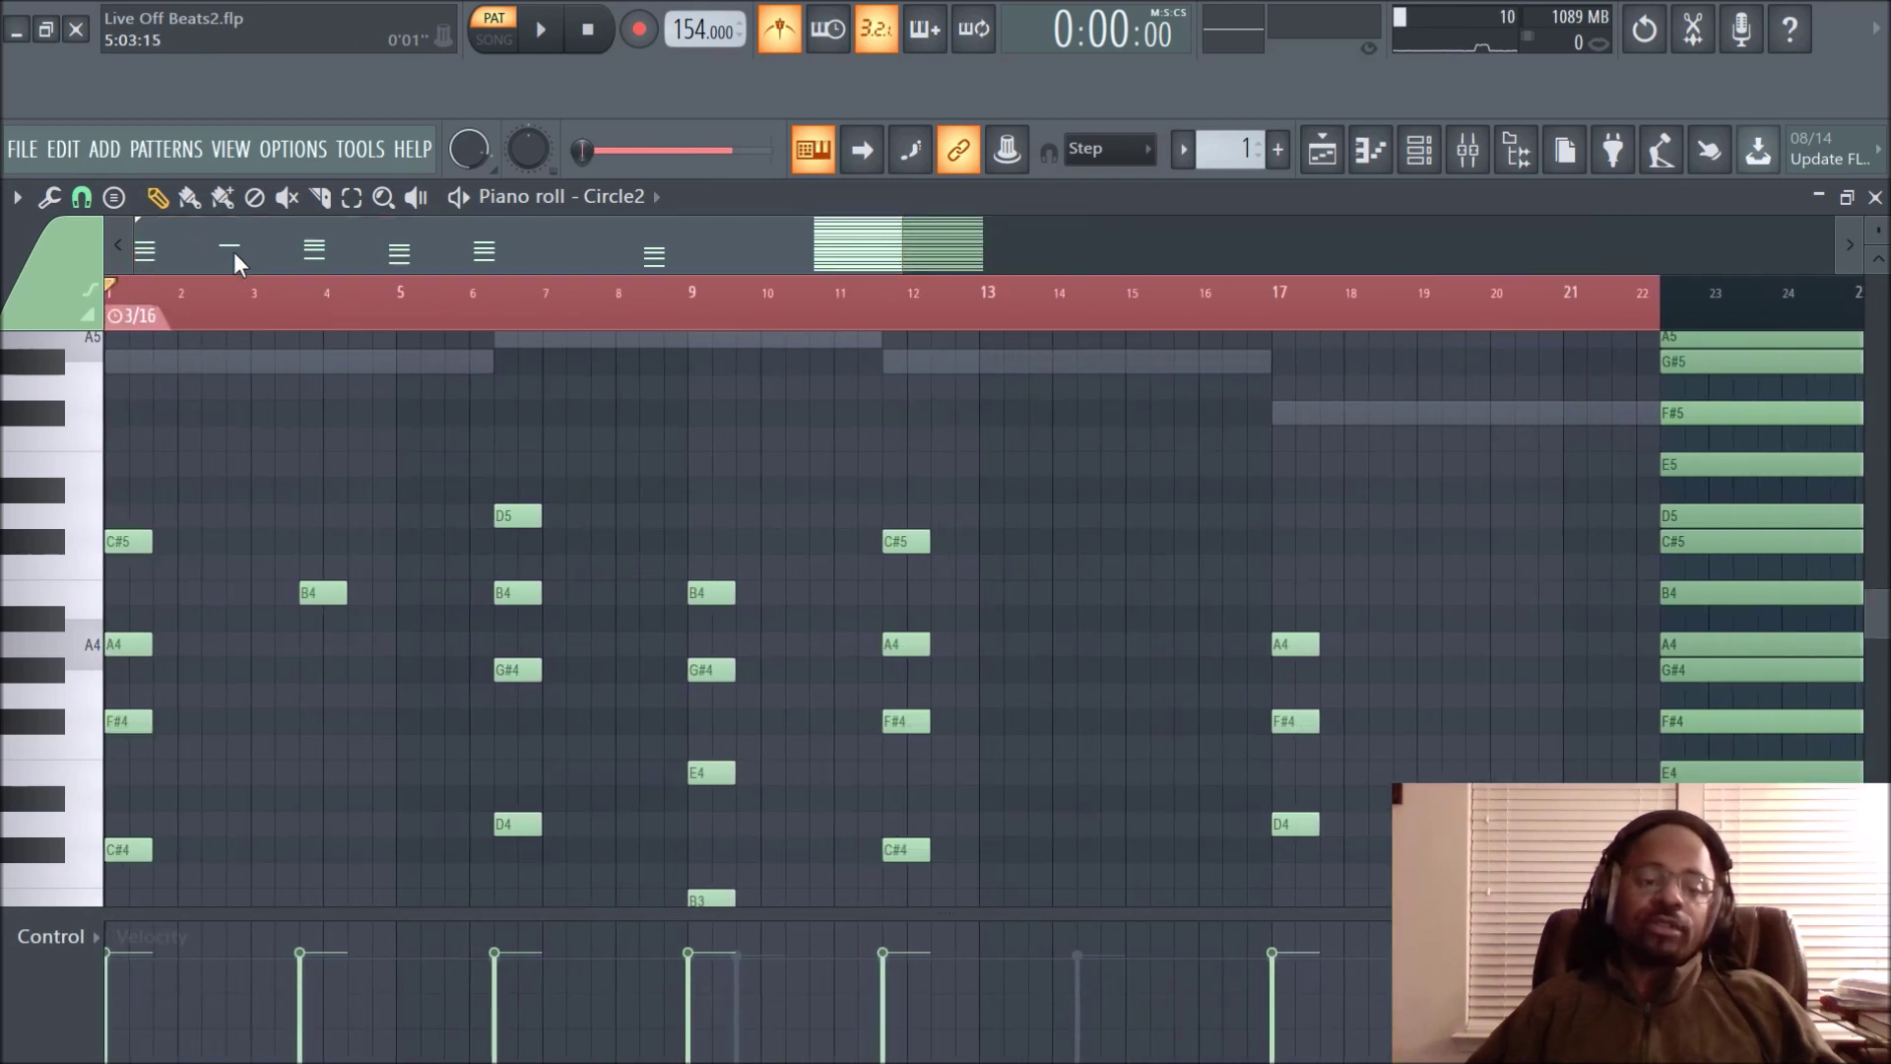
key("space")
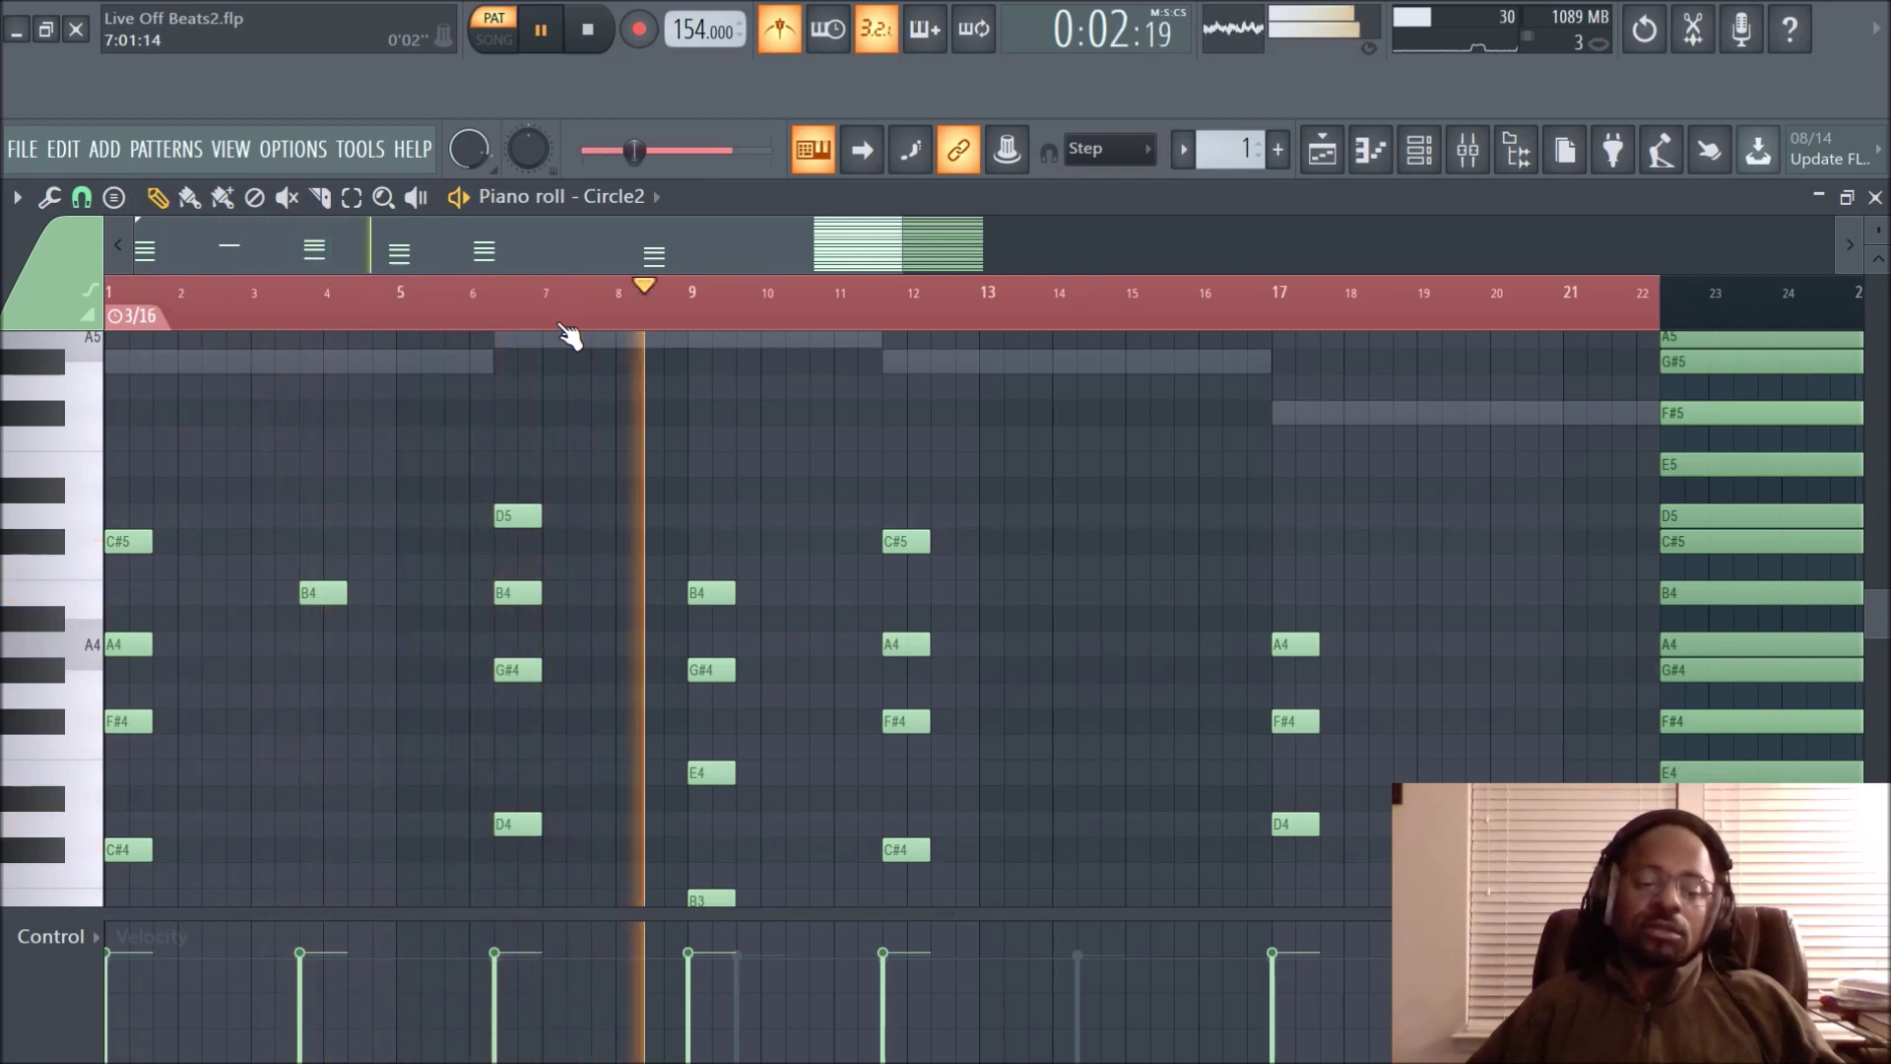
key("space")
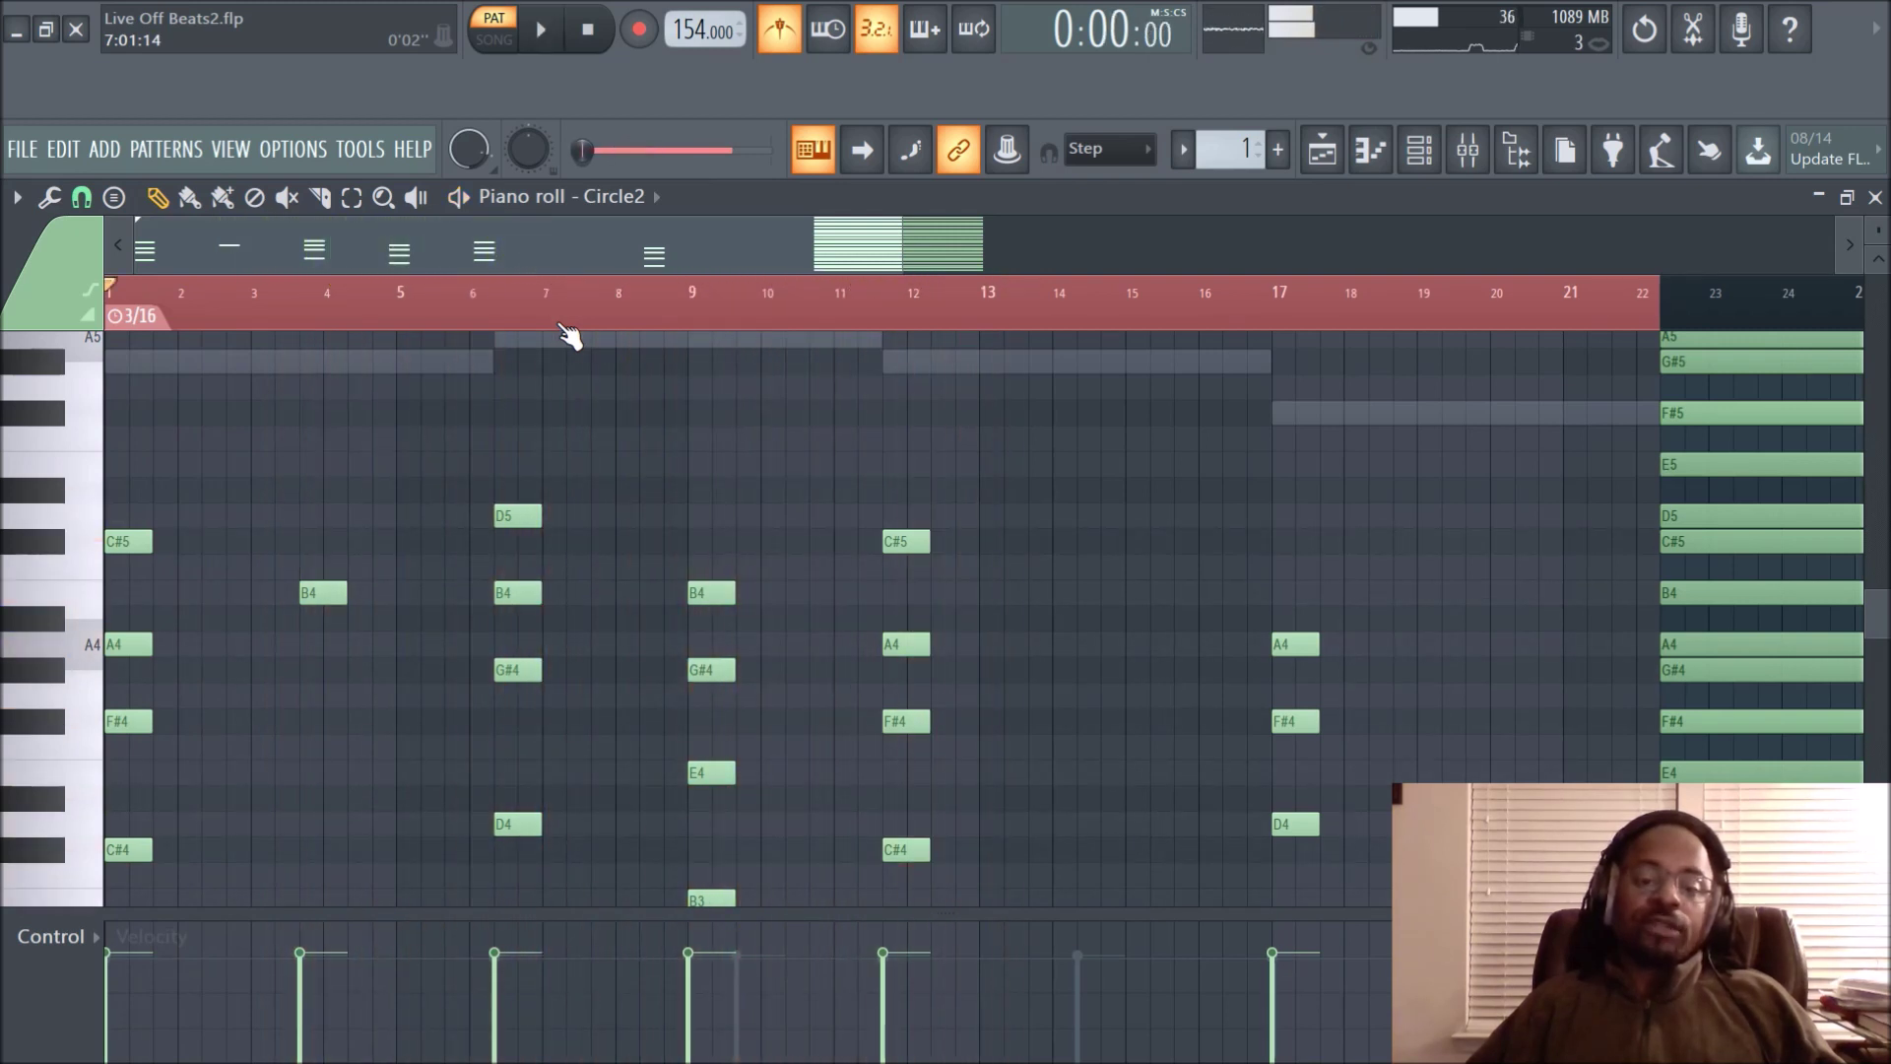
Change the Circle2 marker's time signature from 3/16 to 4/4 (numerator 4, denominator 4)
right_click(150, 325)
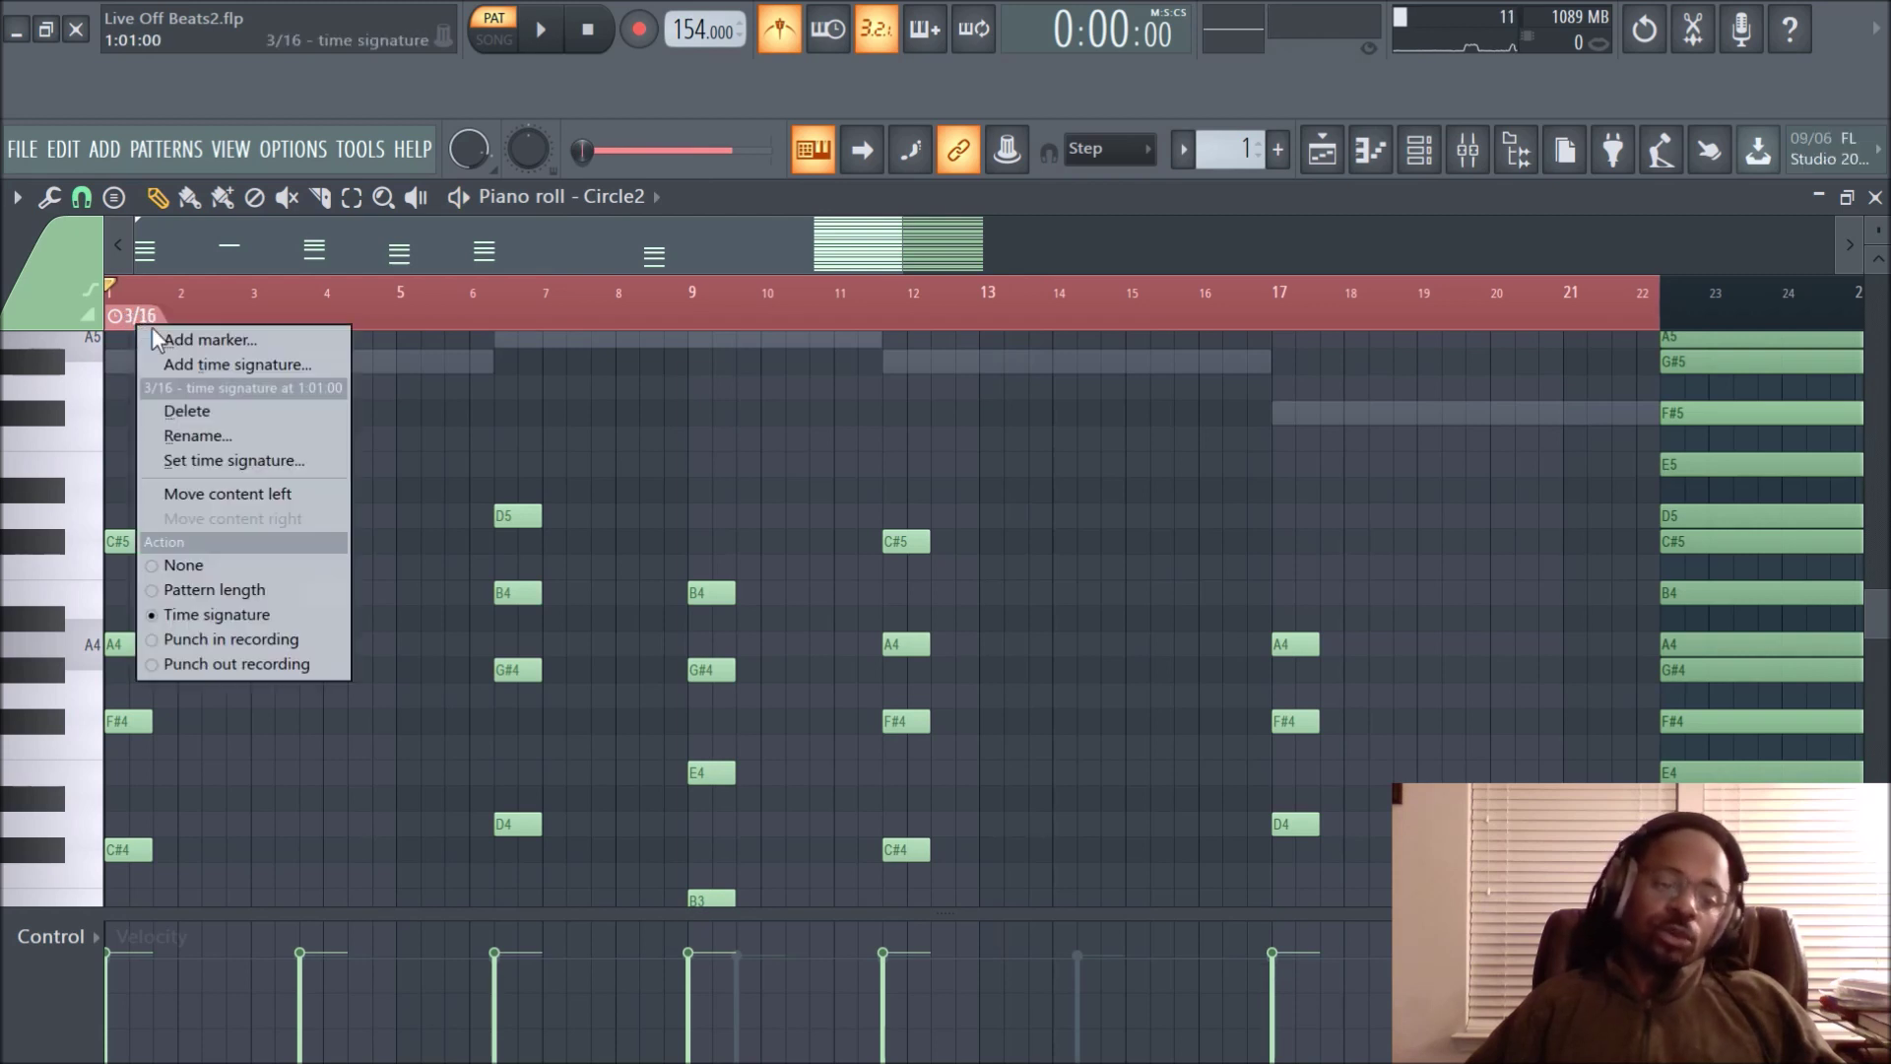
left_click(211, 461)
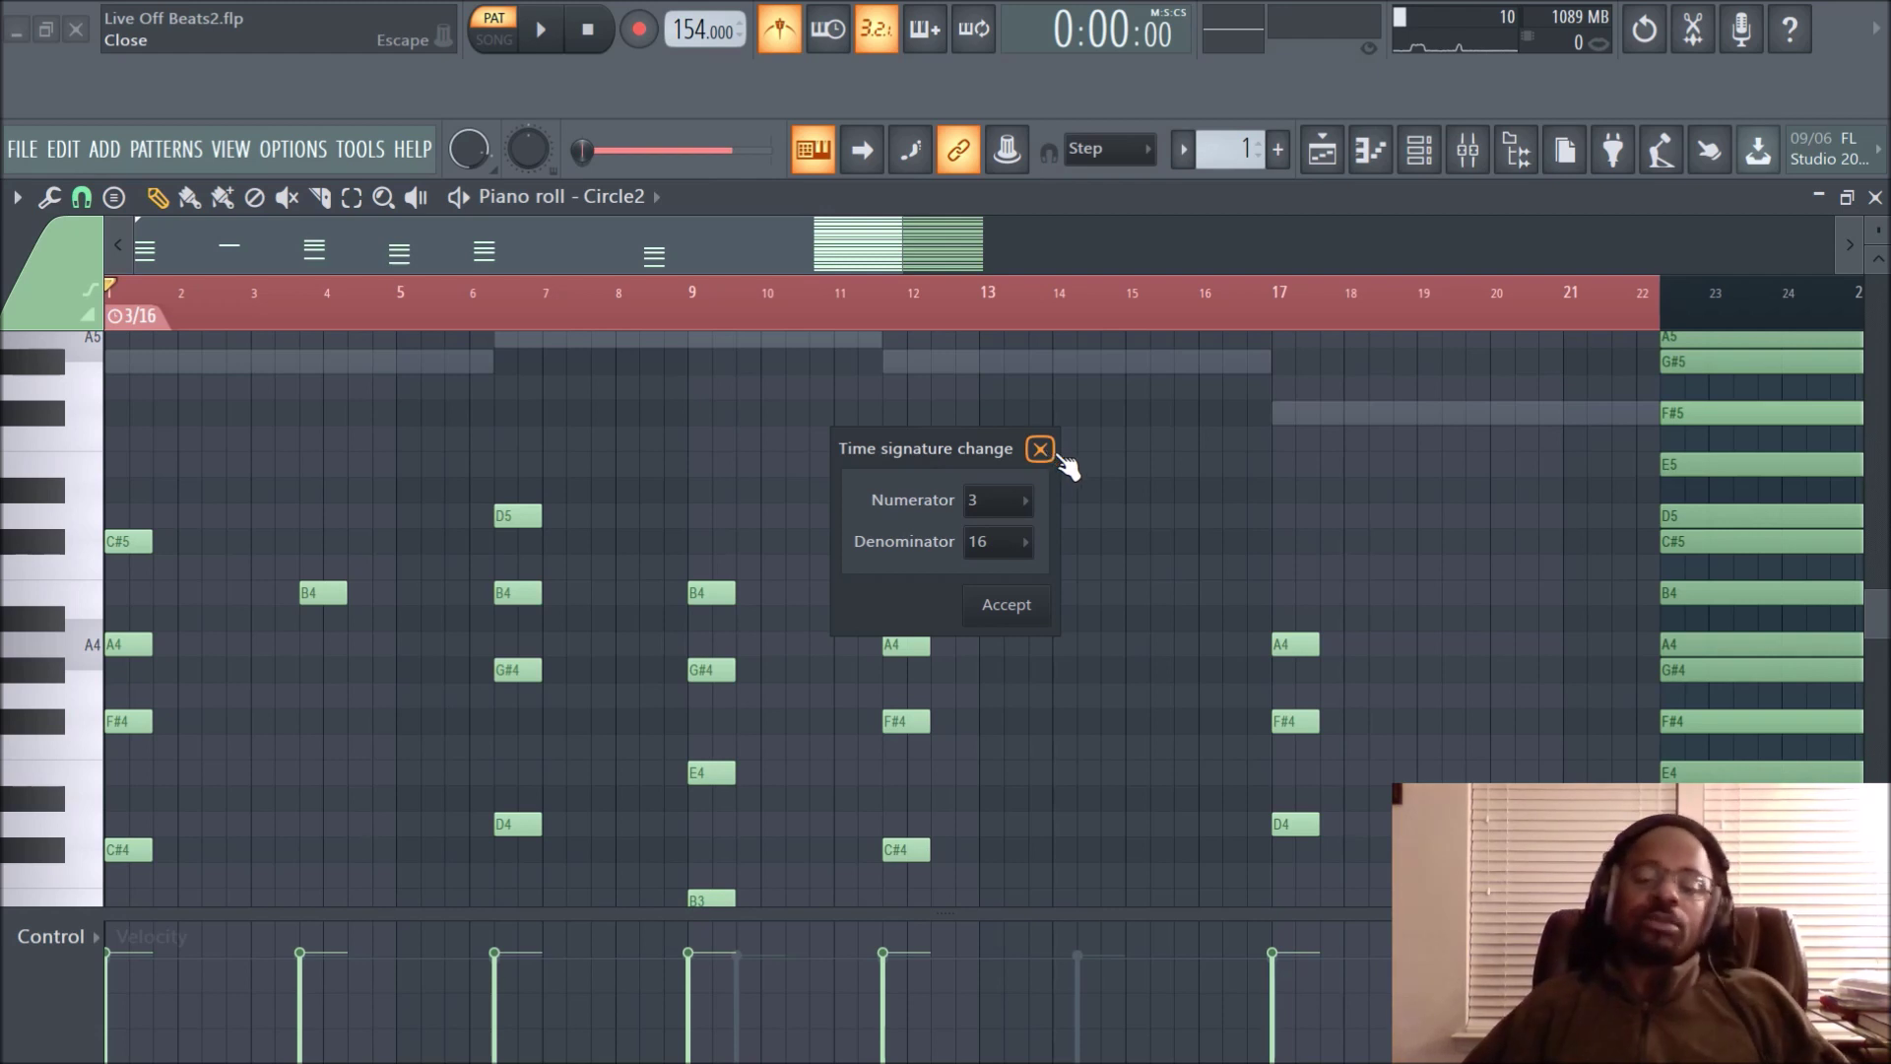
left_click(1025, 502)
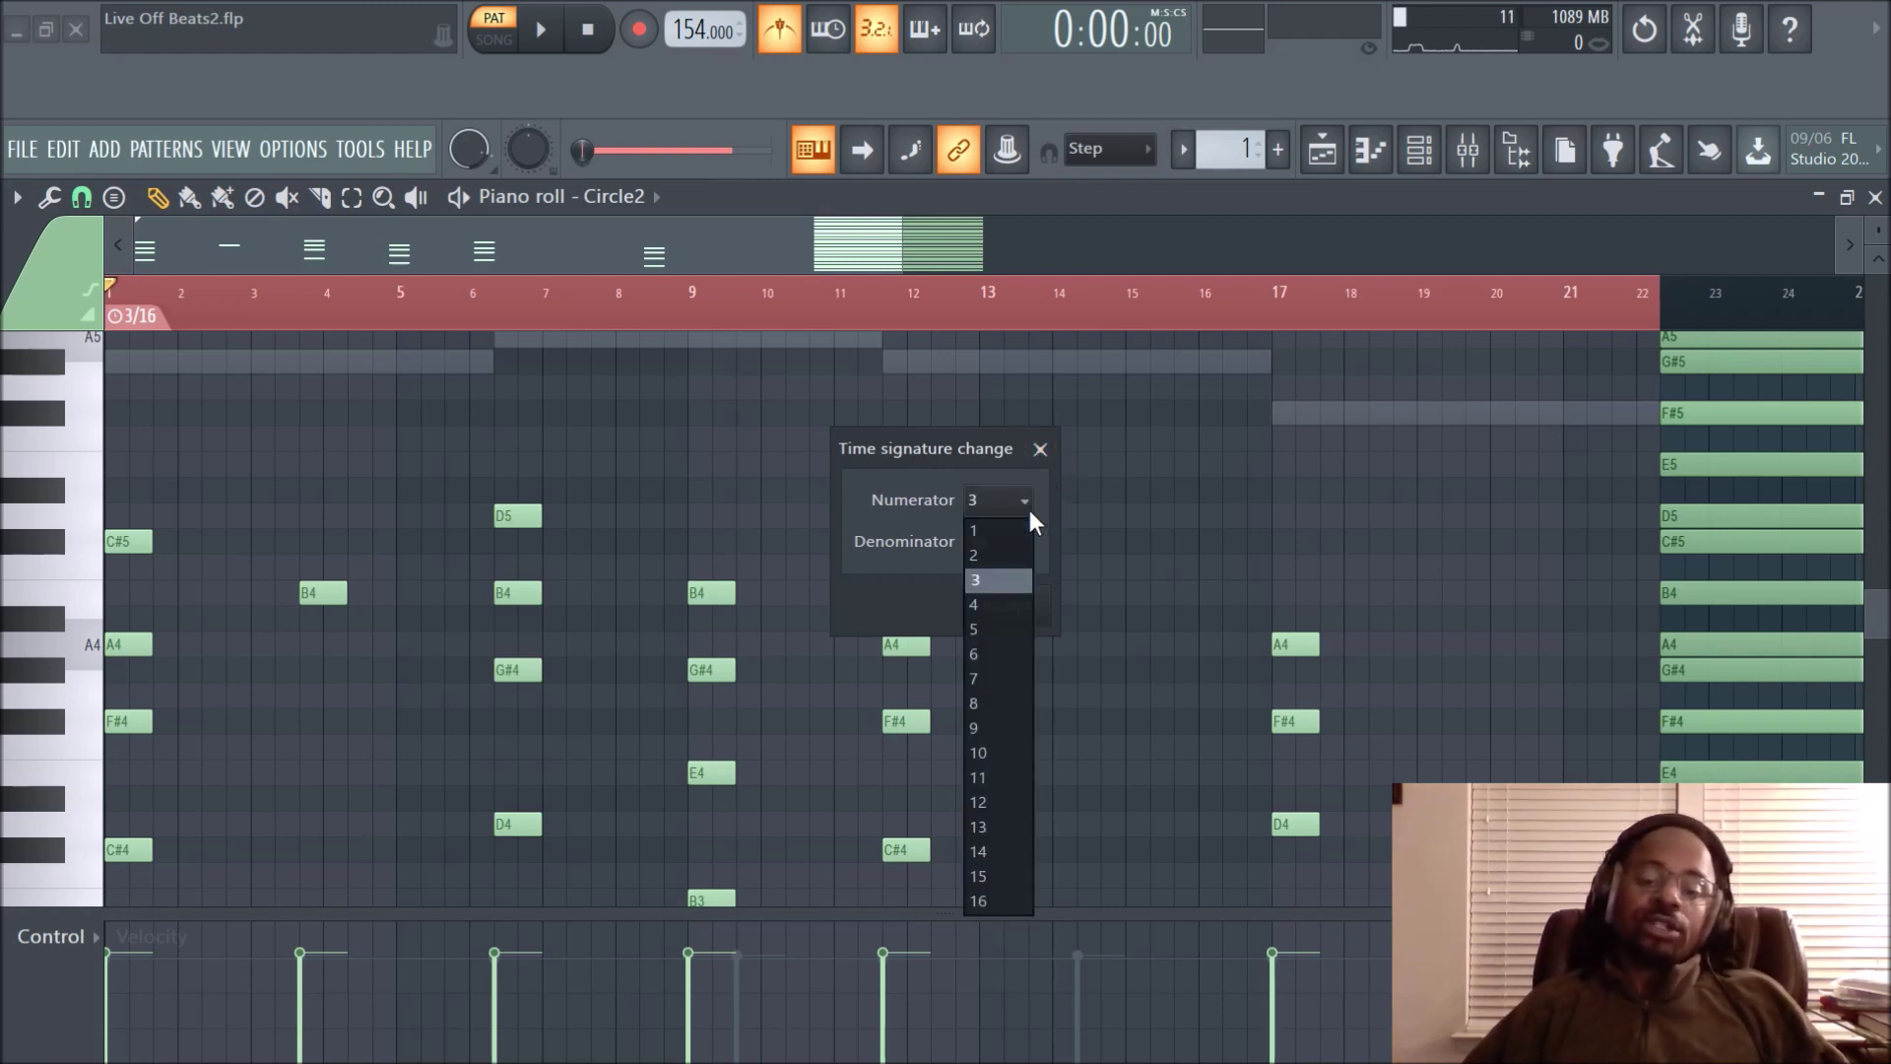
left_click(1017, 603)
left_click(1015, 542)
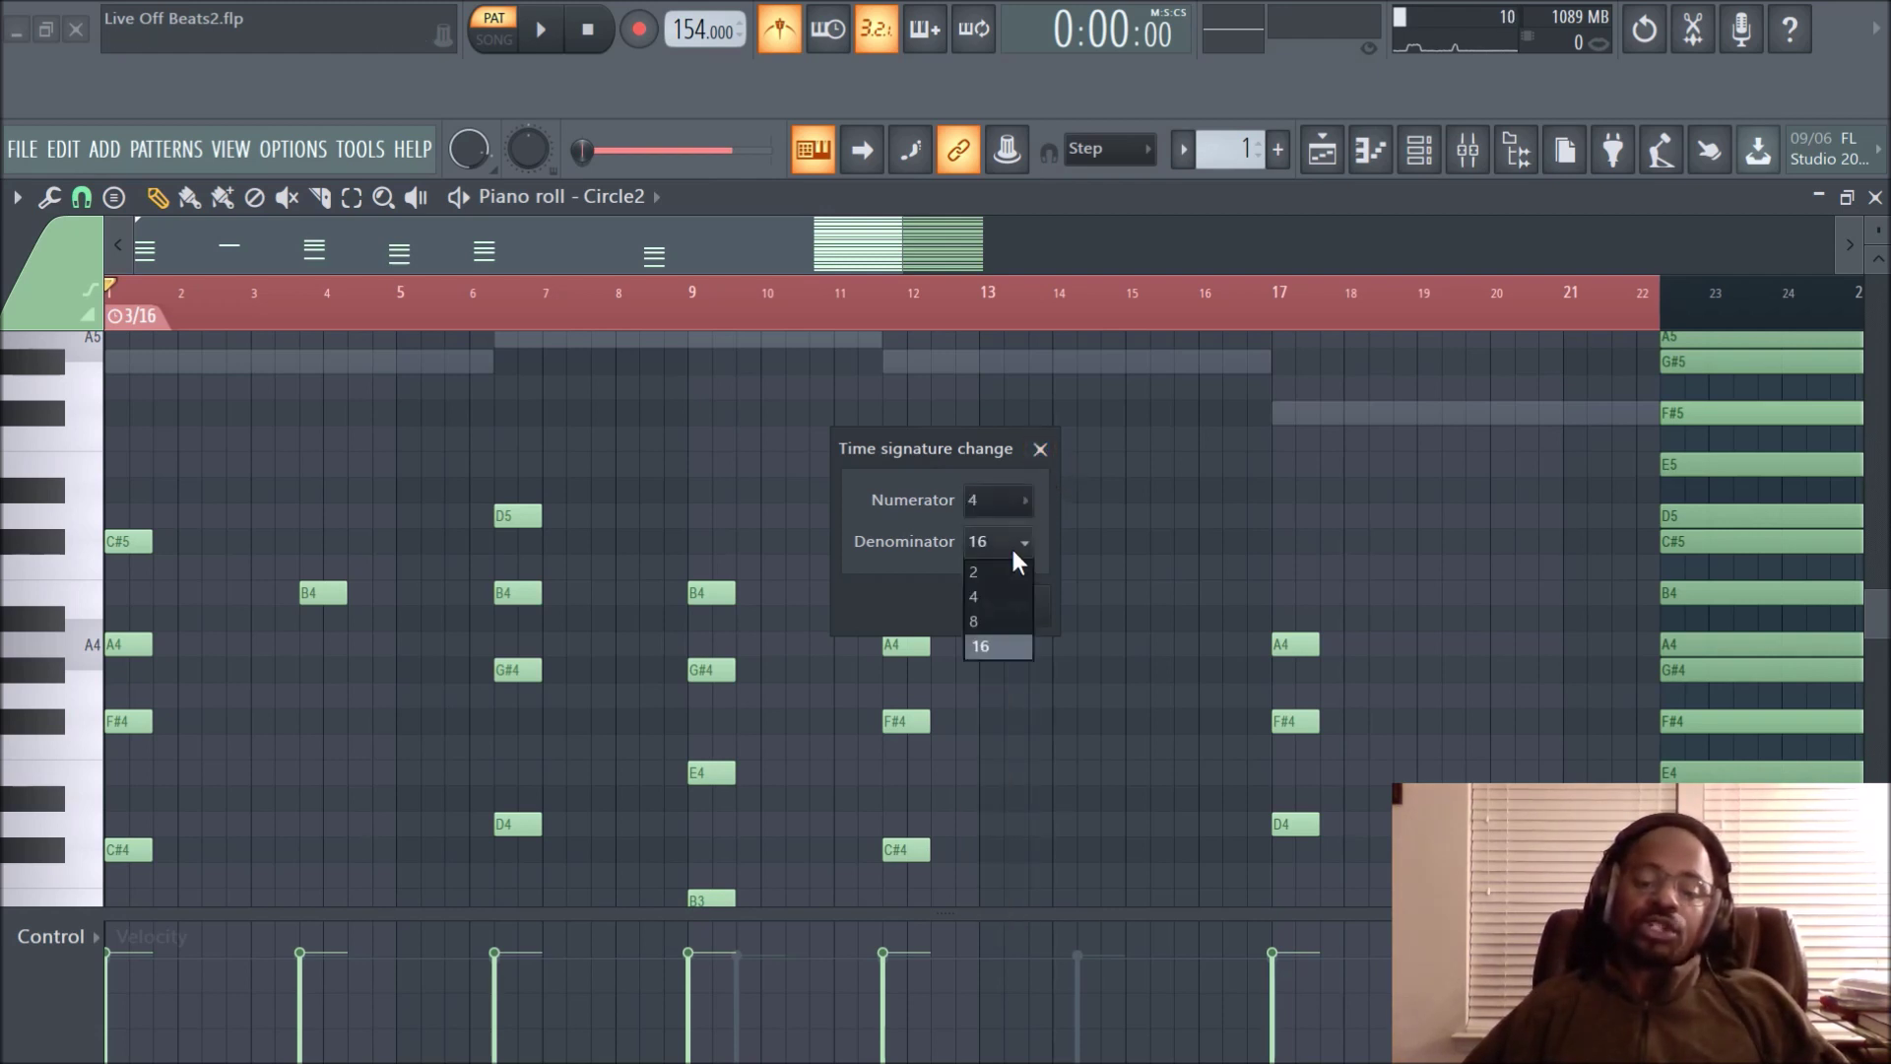
left_click(1013, 594)
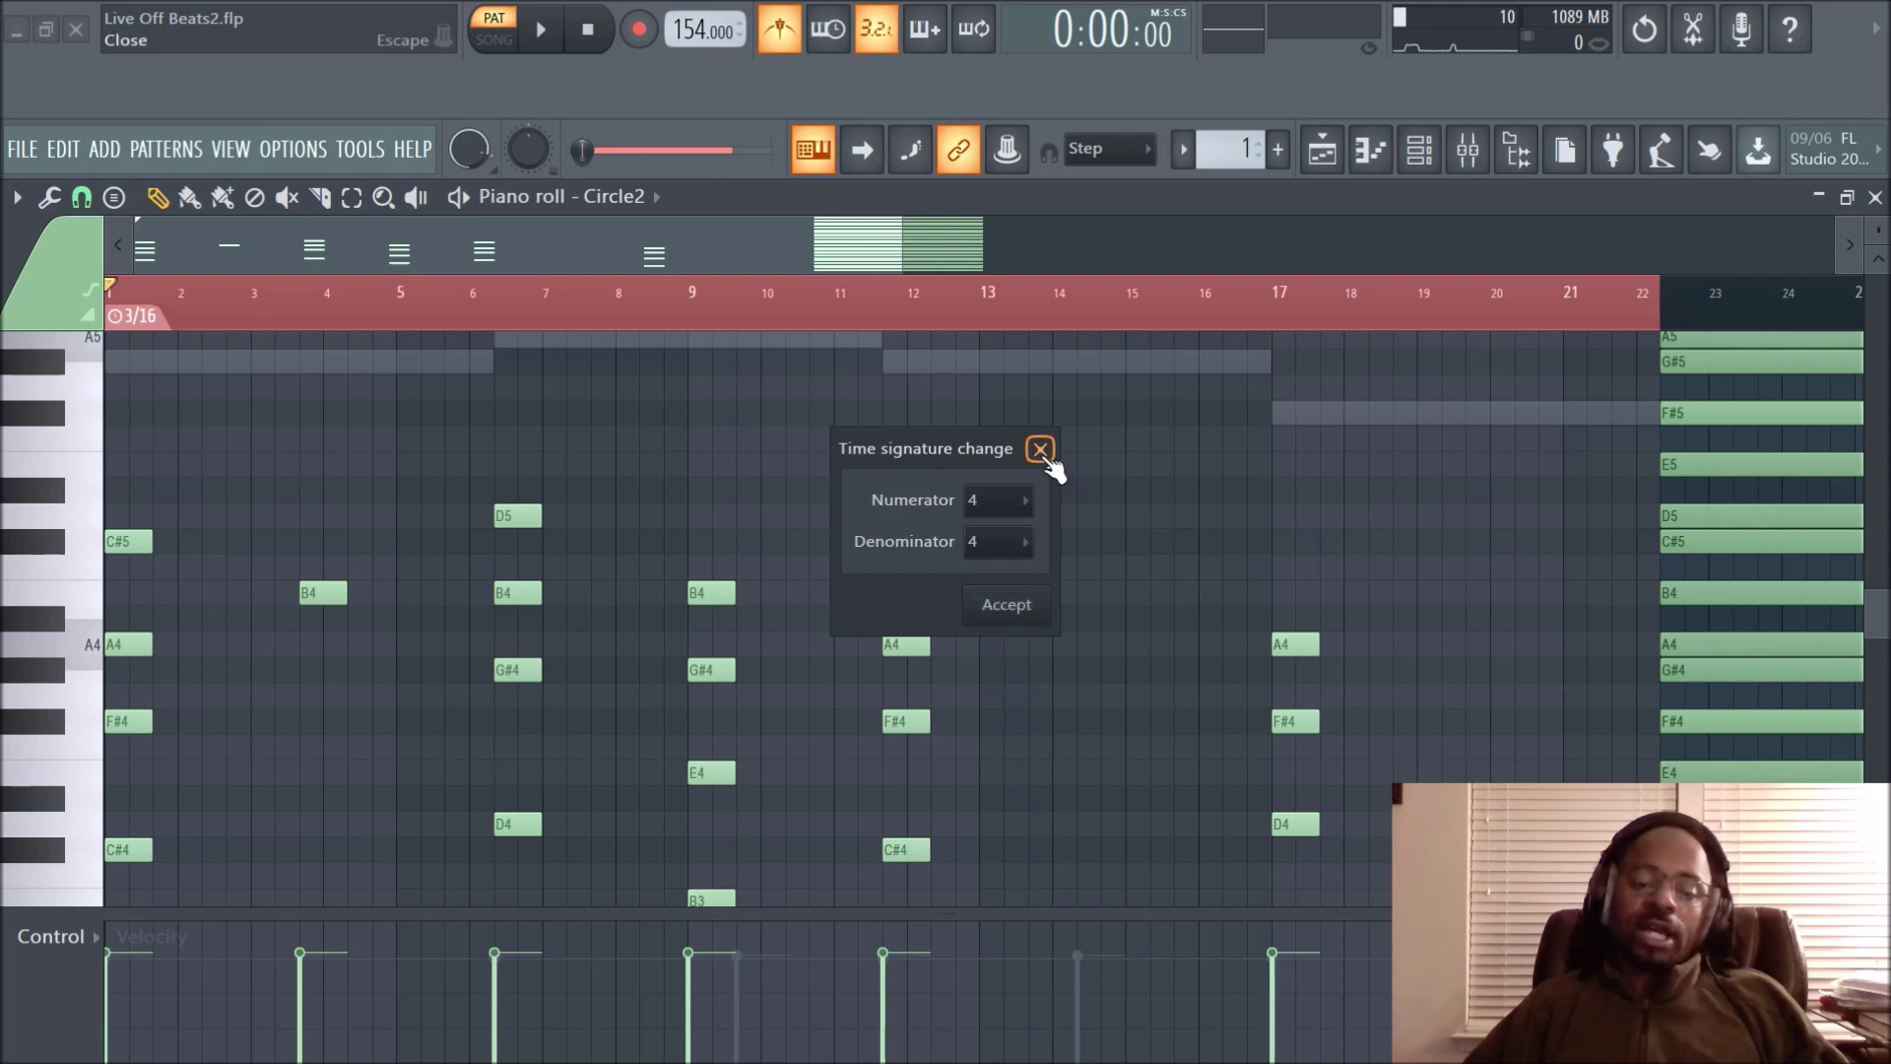
left_click(1007, 604)
Show the playlist arrangement and unmute Track 2 so Pattern 2 plays
left_click(1322, 150)
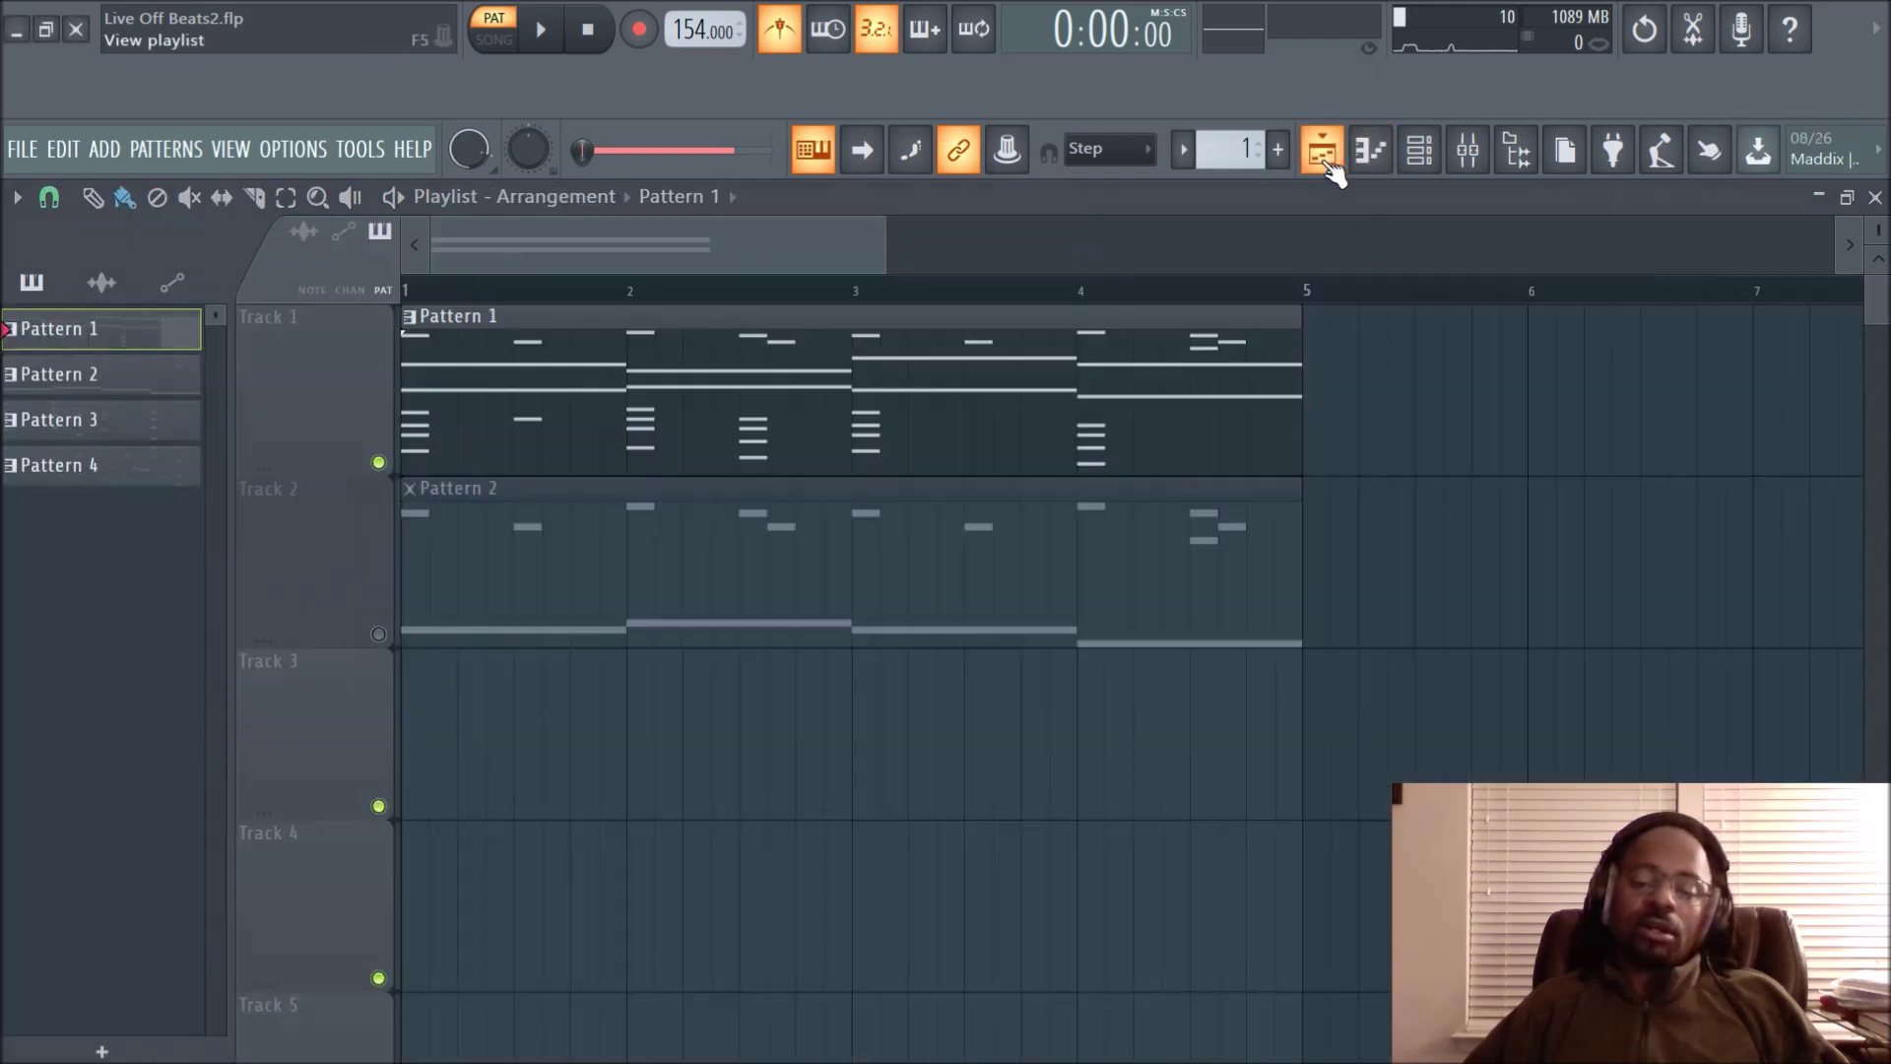
left_click(379, 636)
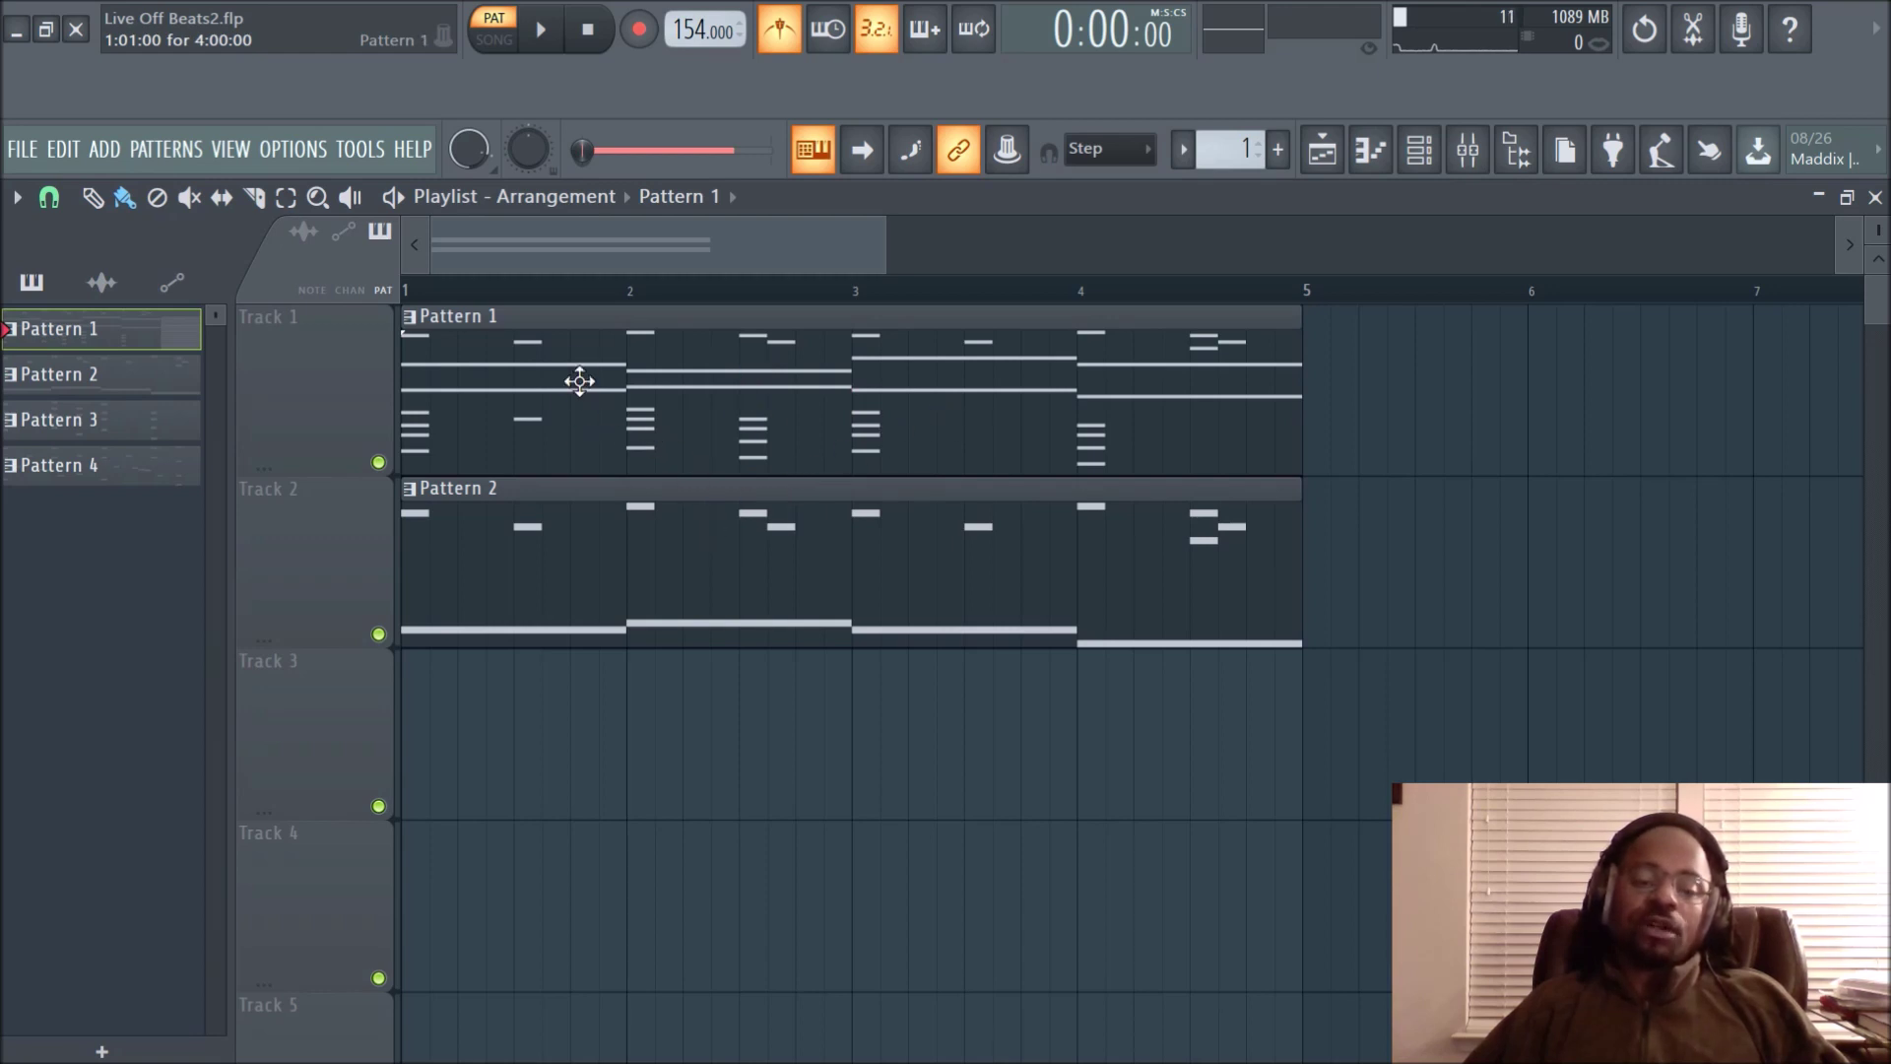
scroll(552, 353, "down", 2)
scroll(562, 359, "up", 2)
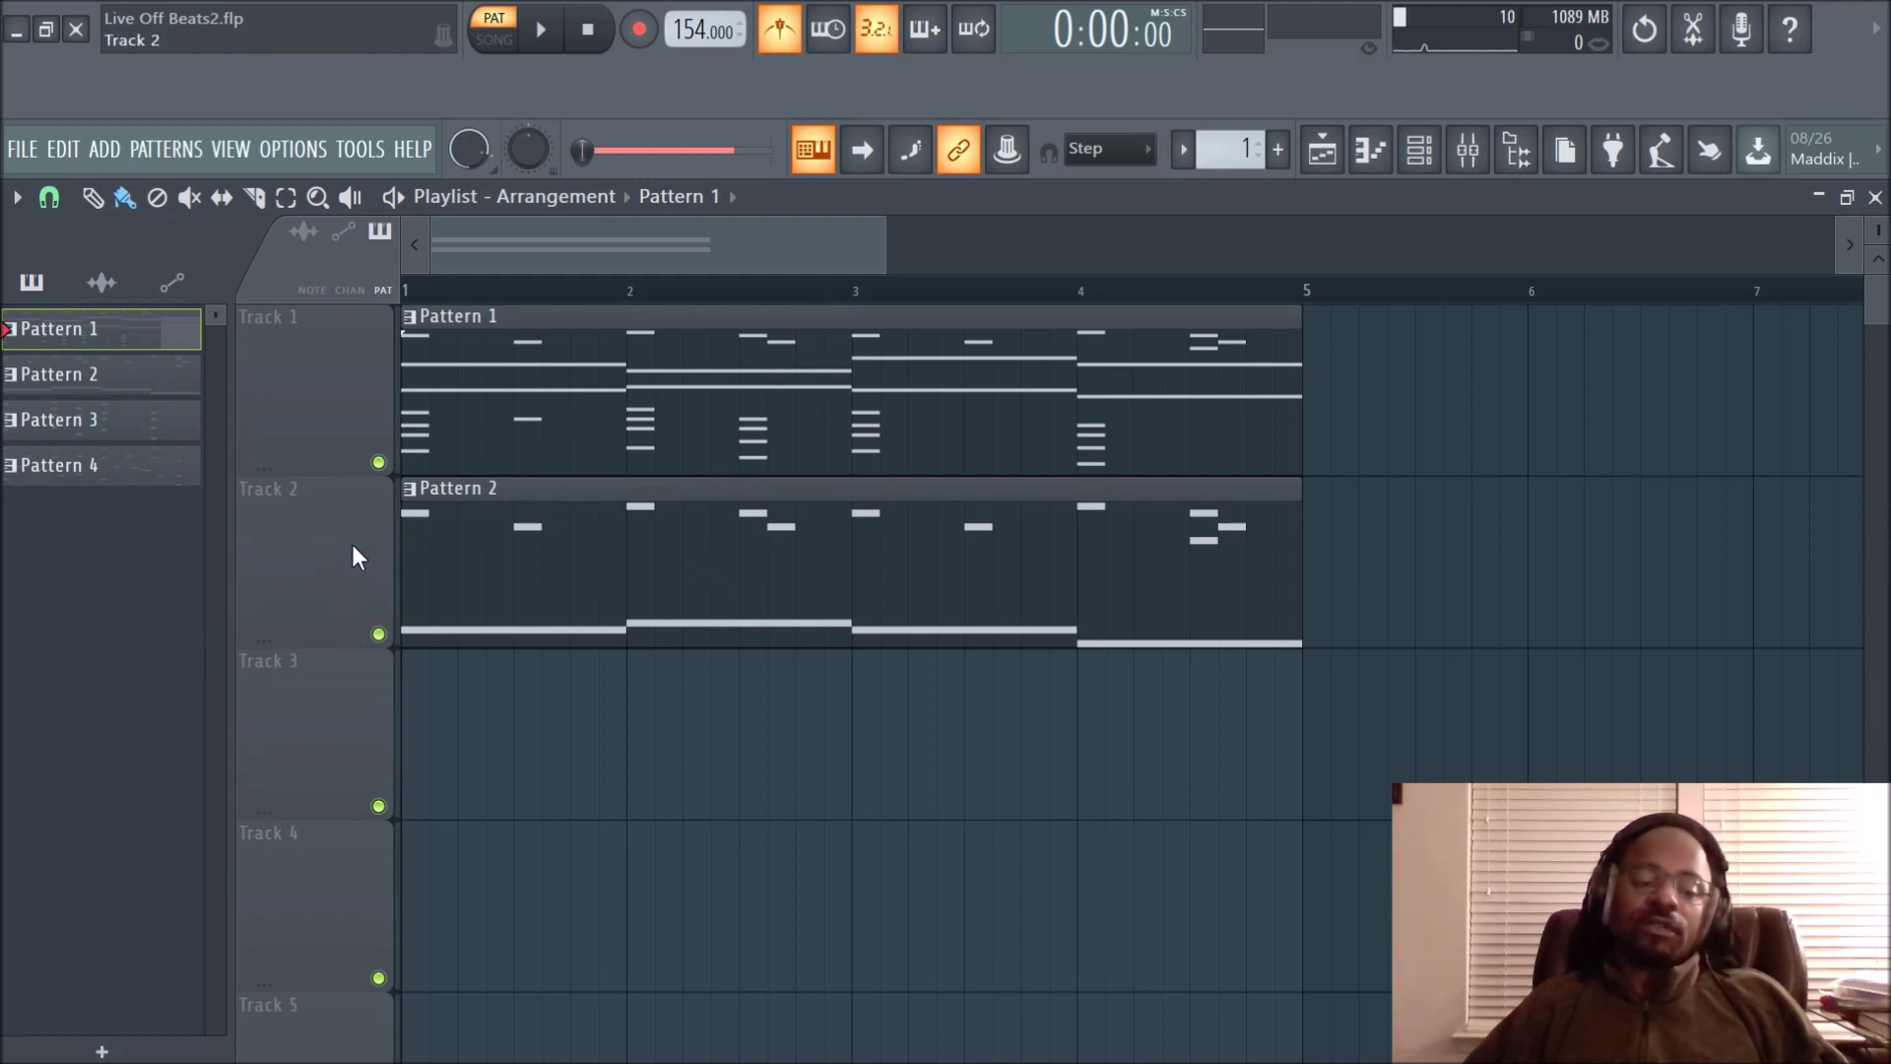
left_click(141, 386)
left_click(143, 432)
left_click(146, 335)
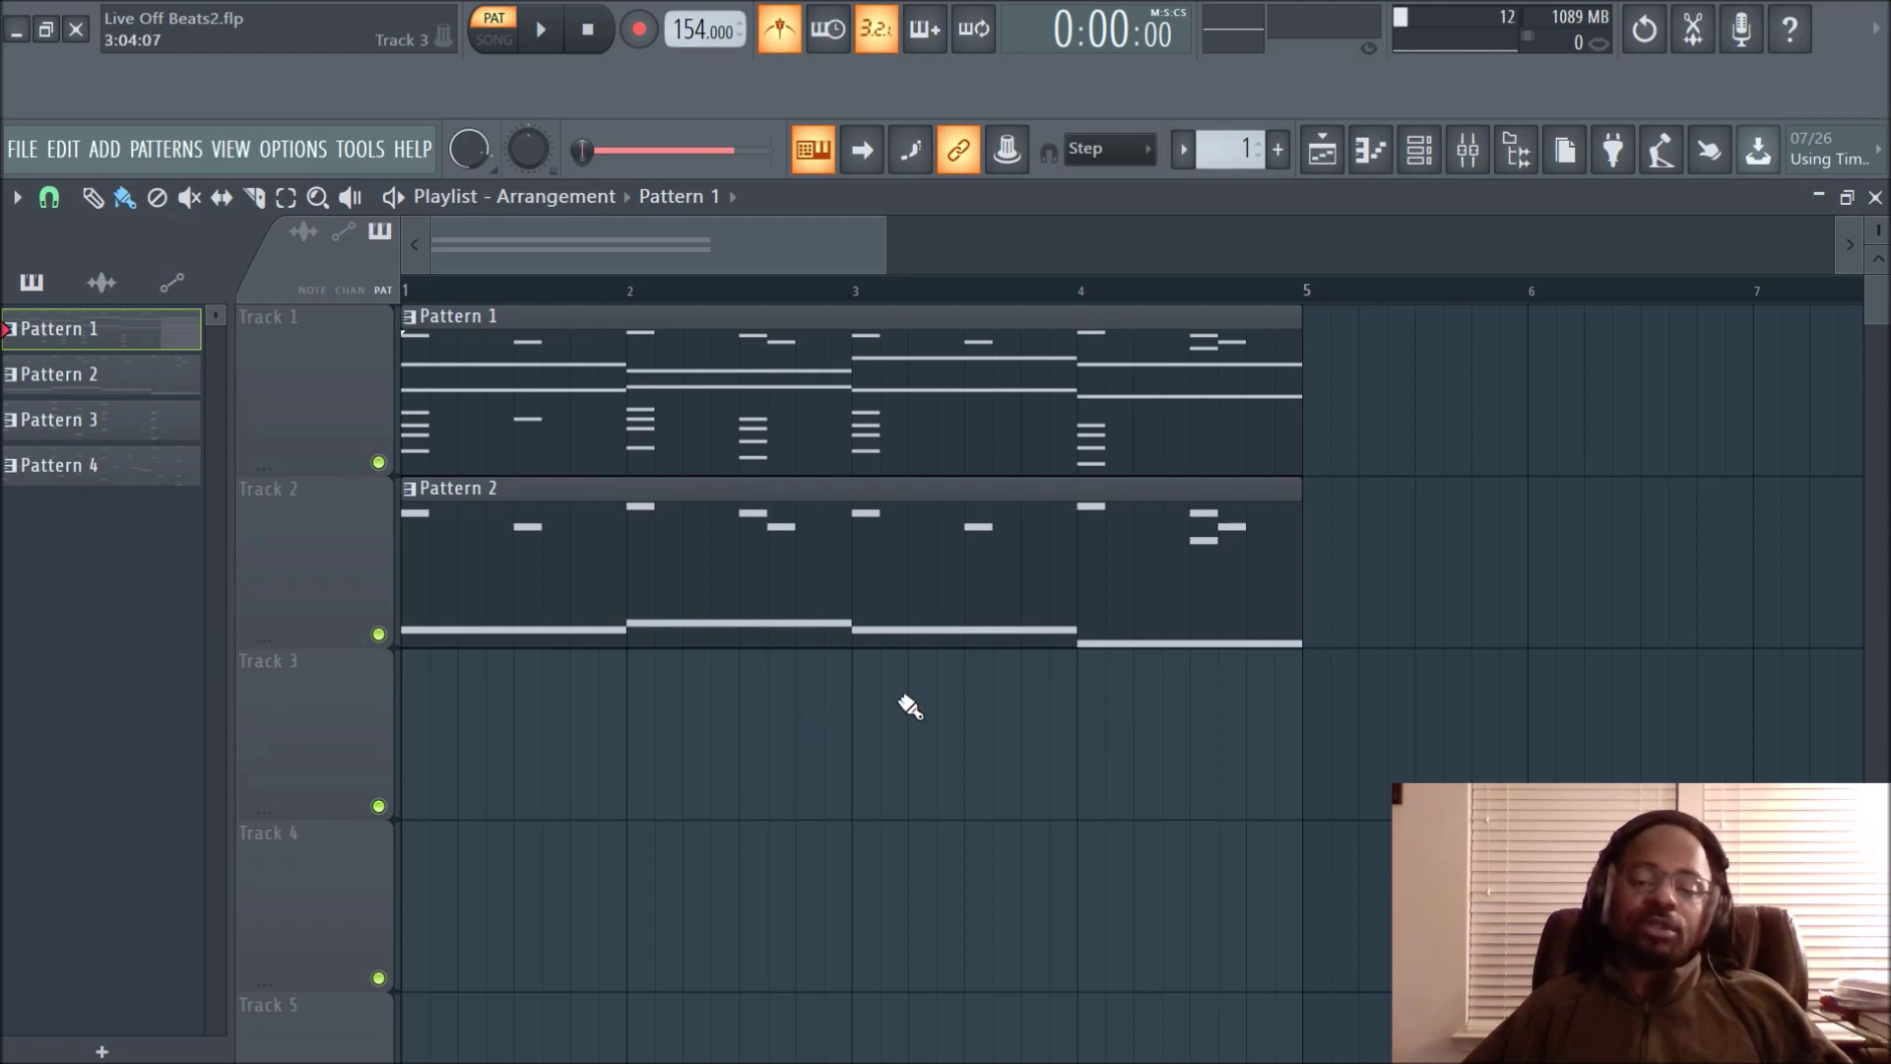
Create Pattern 5 and paint its clip on Track 3 spanning bars 1 to 3
left_click(1278, 149)
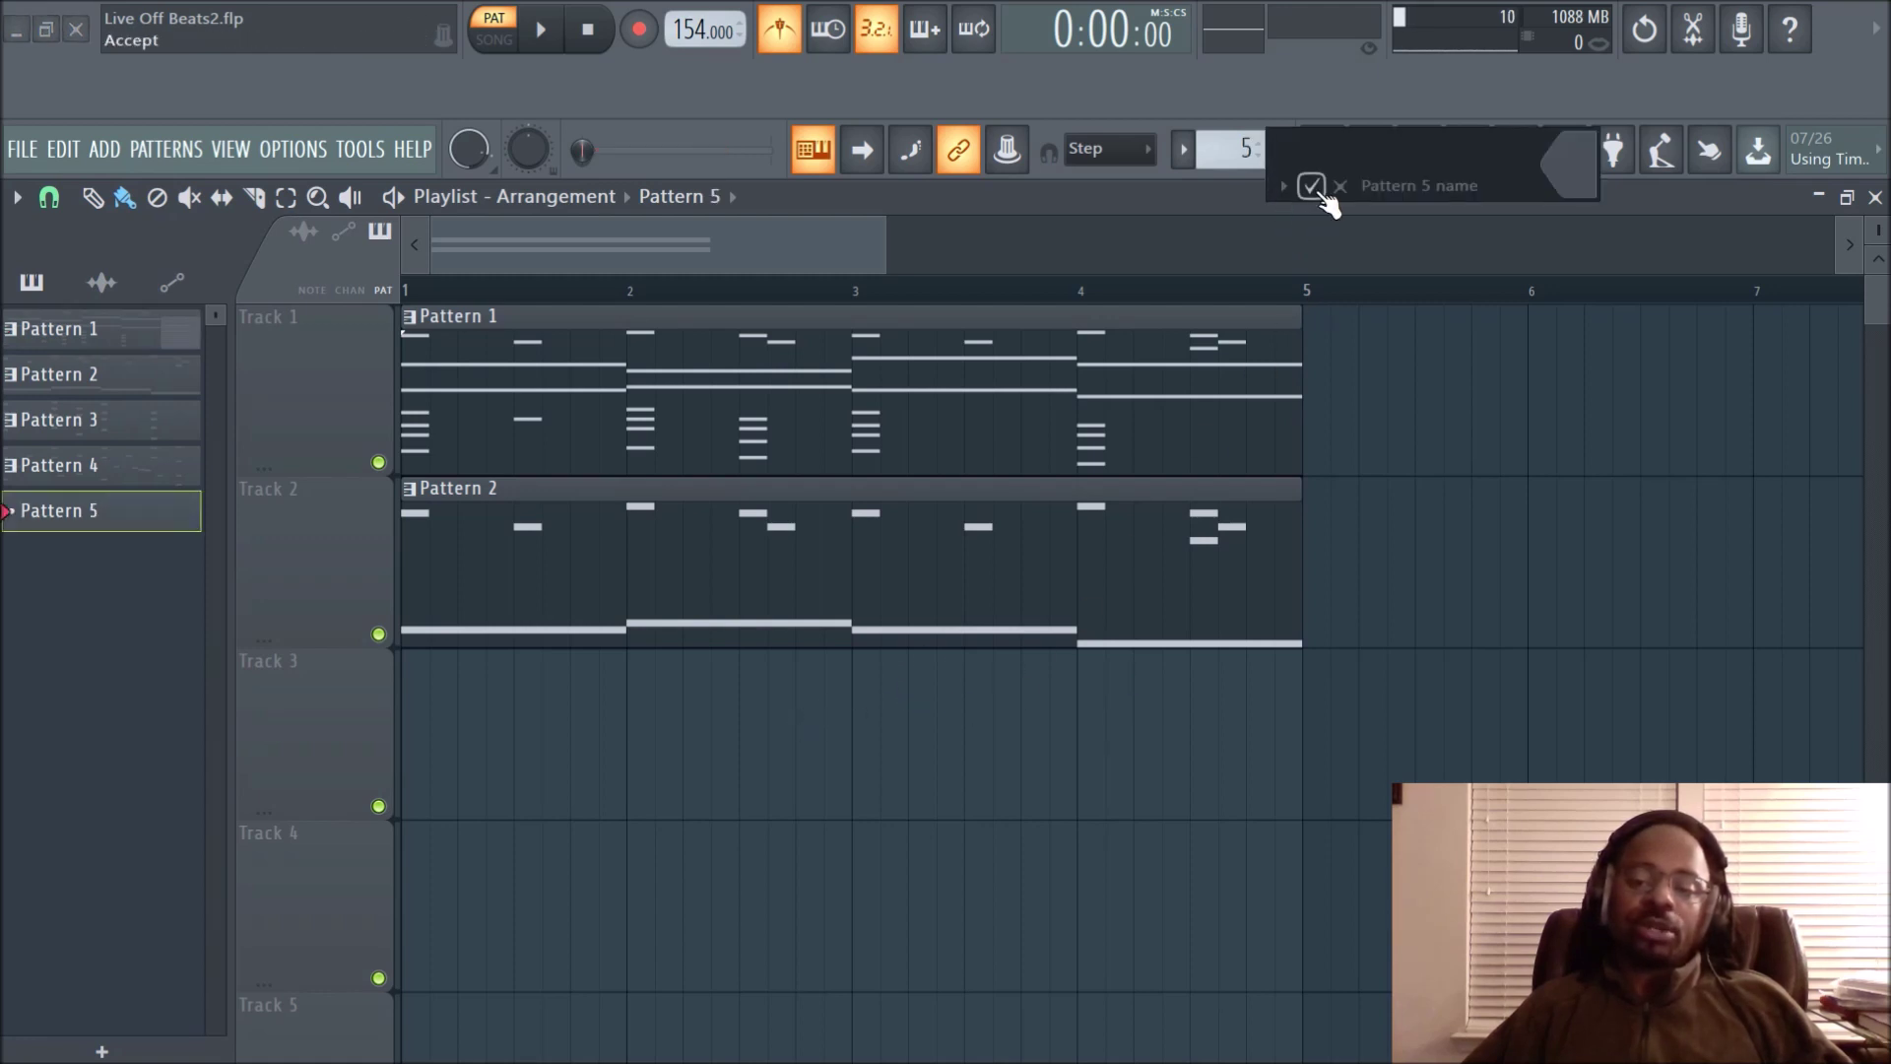
left_click(1311, 186)
left_click(492, 743)
left_click_drag(565, 743, 463, 745)
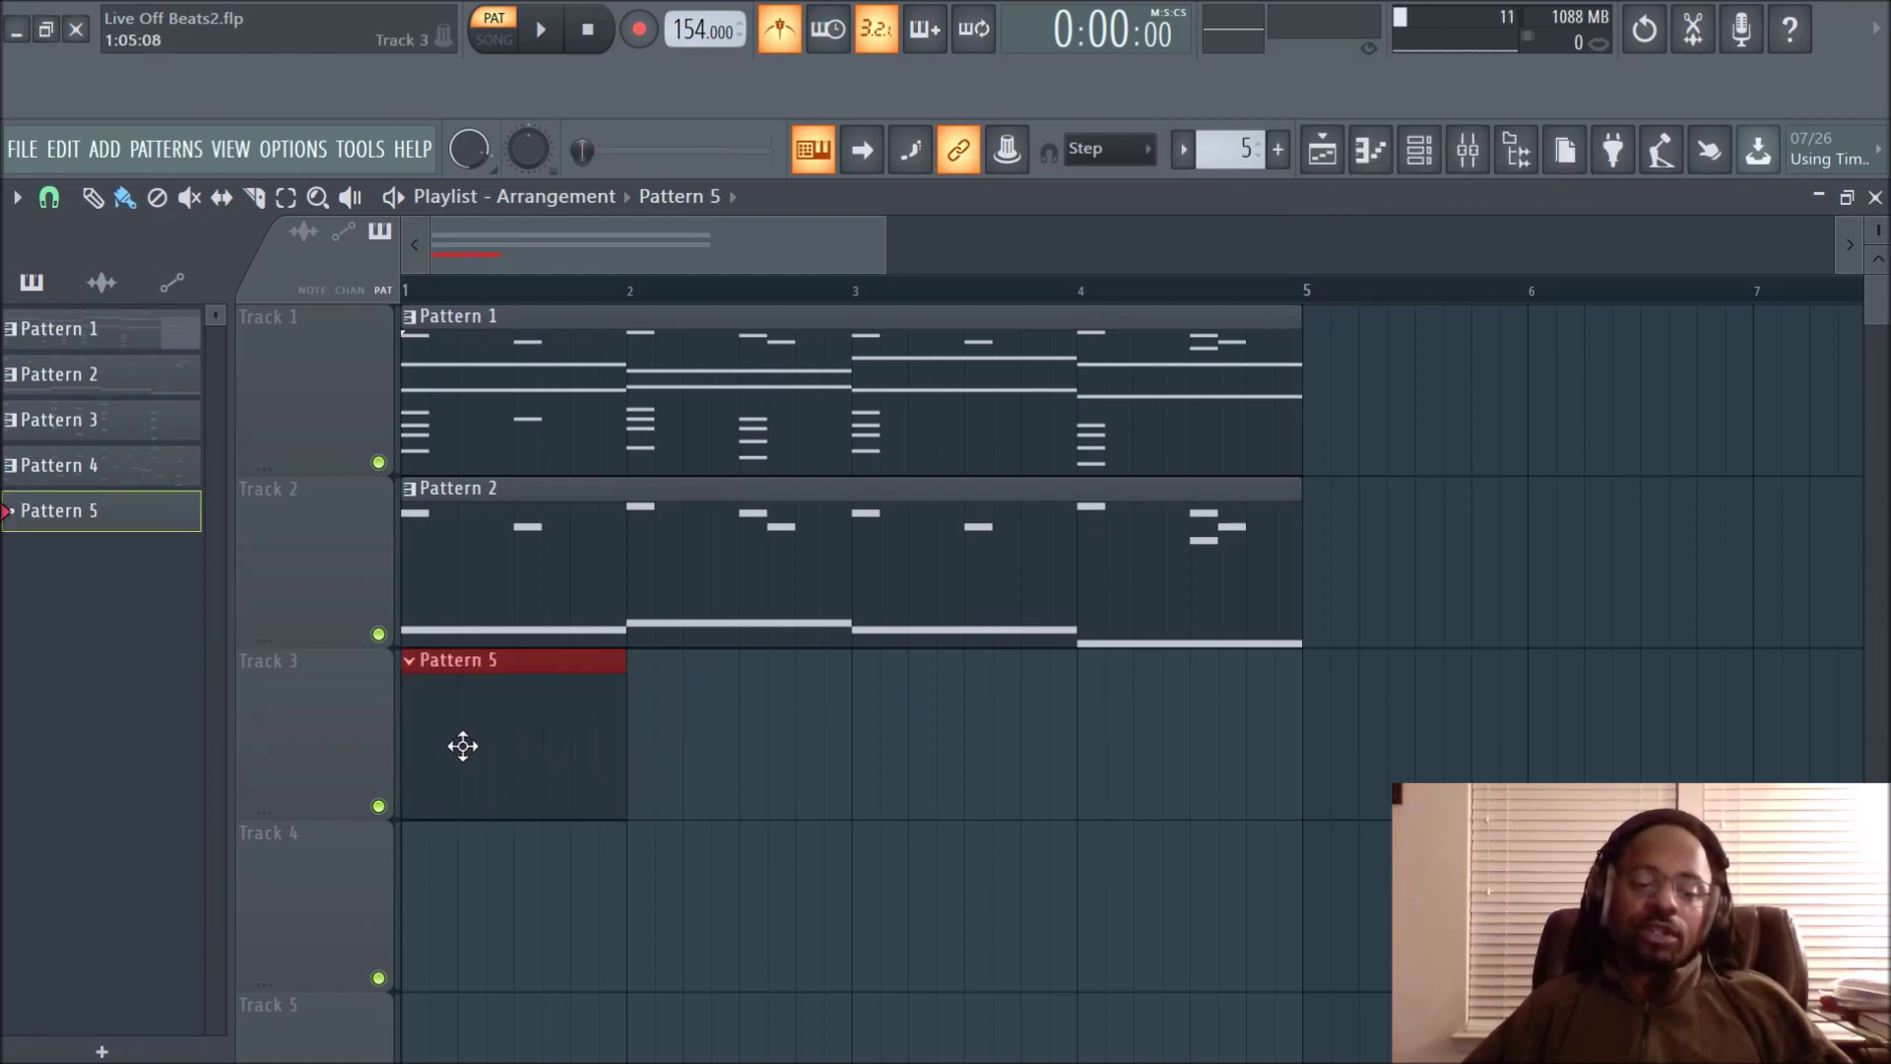
left_click_drag(619, 724, 840, 756)
left_click(789, 764)
Delete the extra Pattern 5 clip, switch on all 16 Hi Hat steps and audition them
right_click(798, 757)
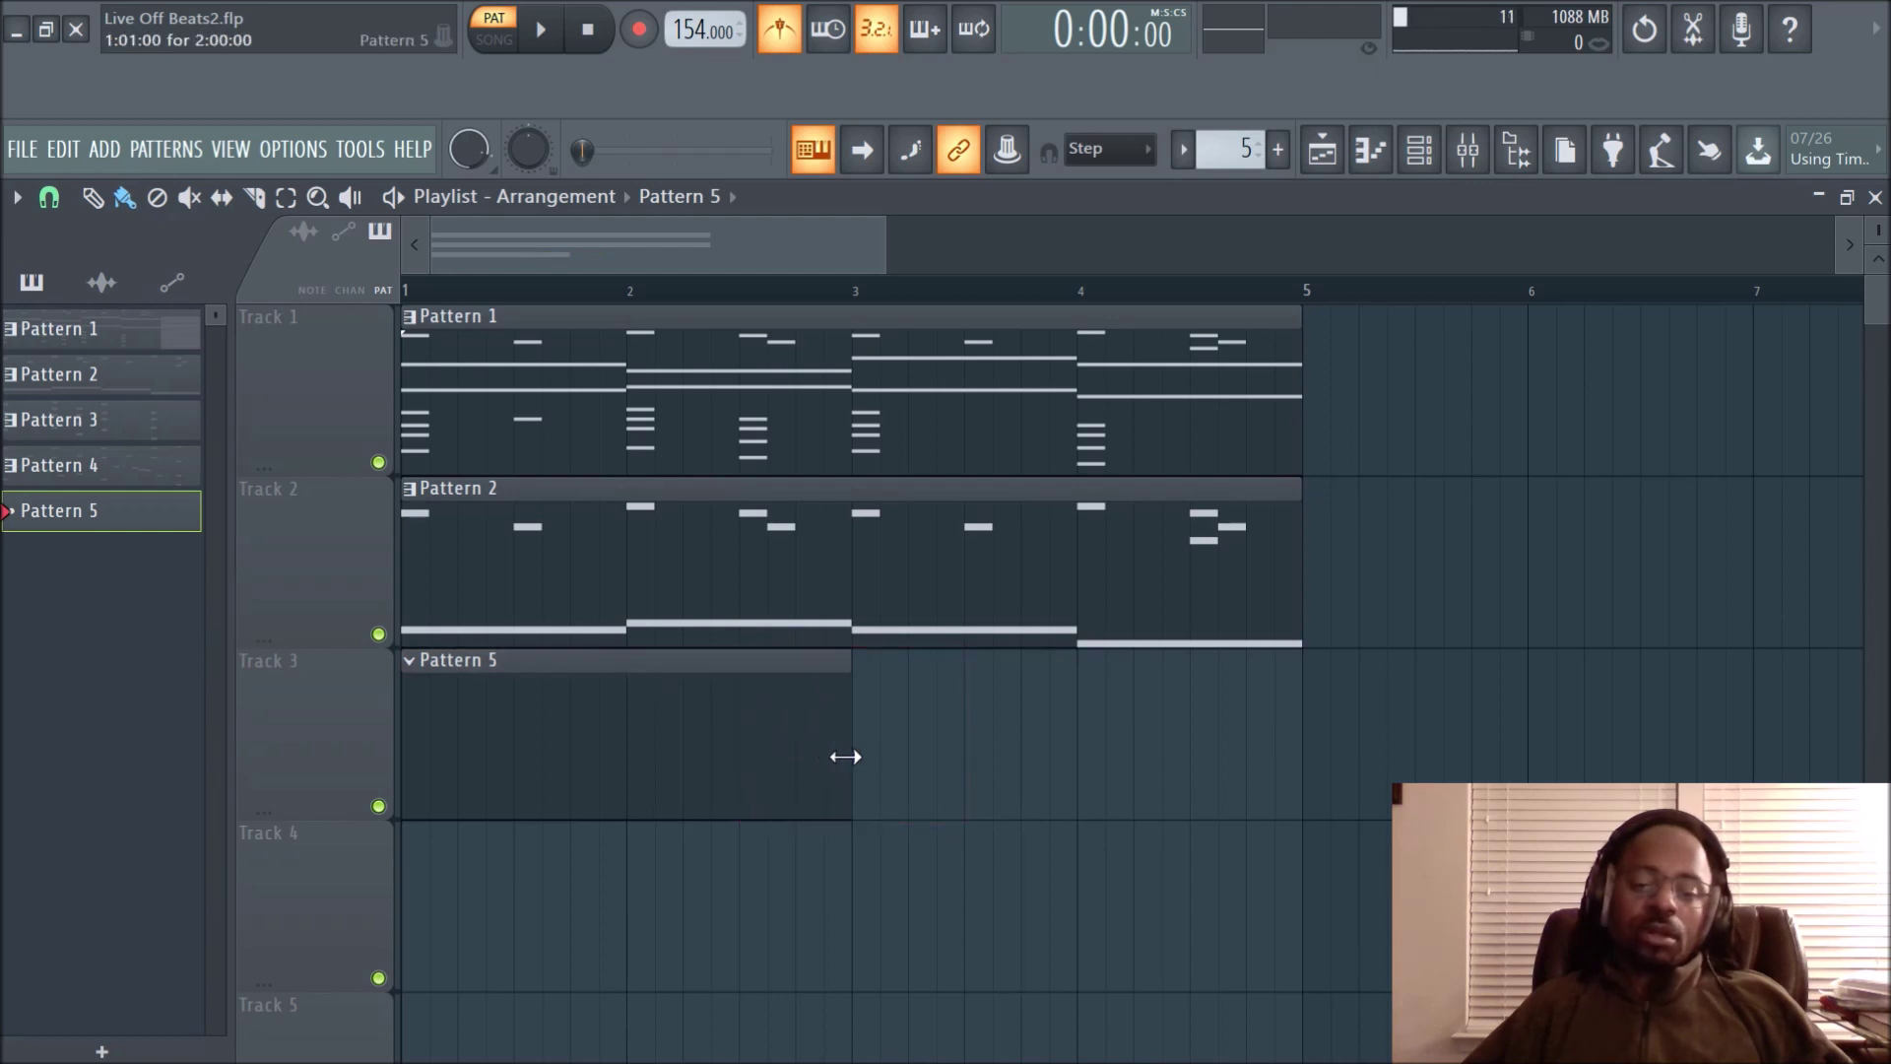
left_click(1418, 149)
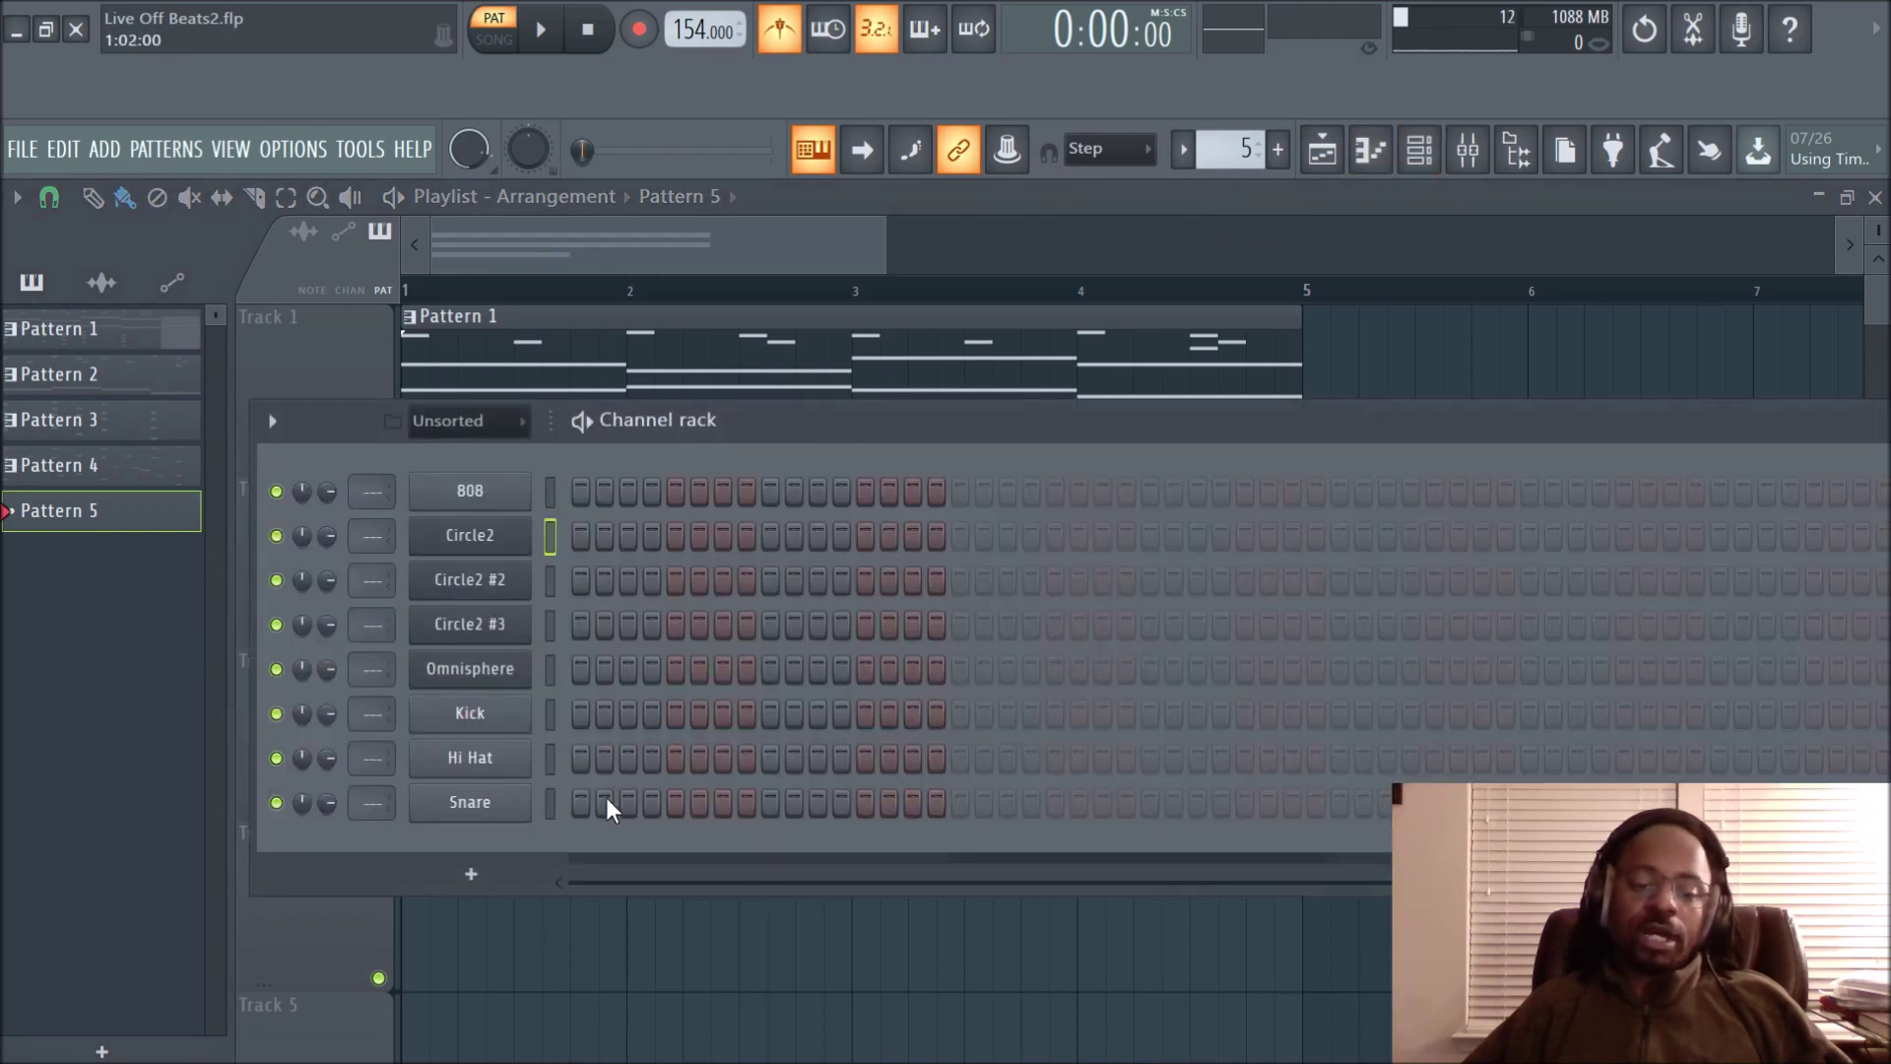
left_click_drag(581, 760, 929, 771)
key("space")
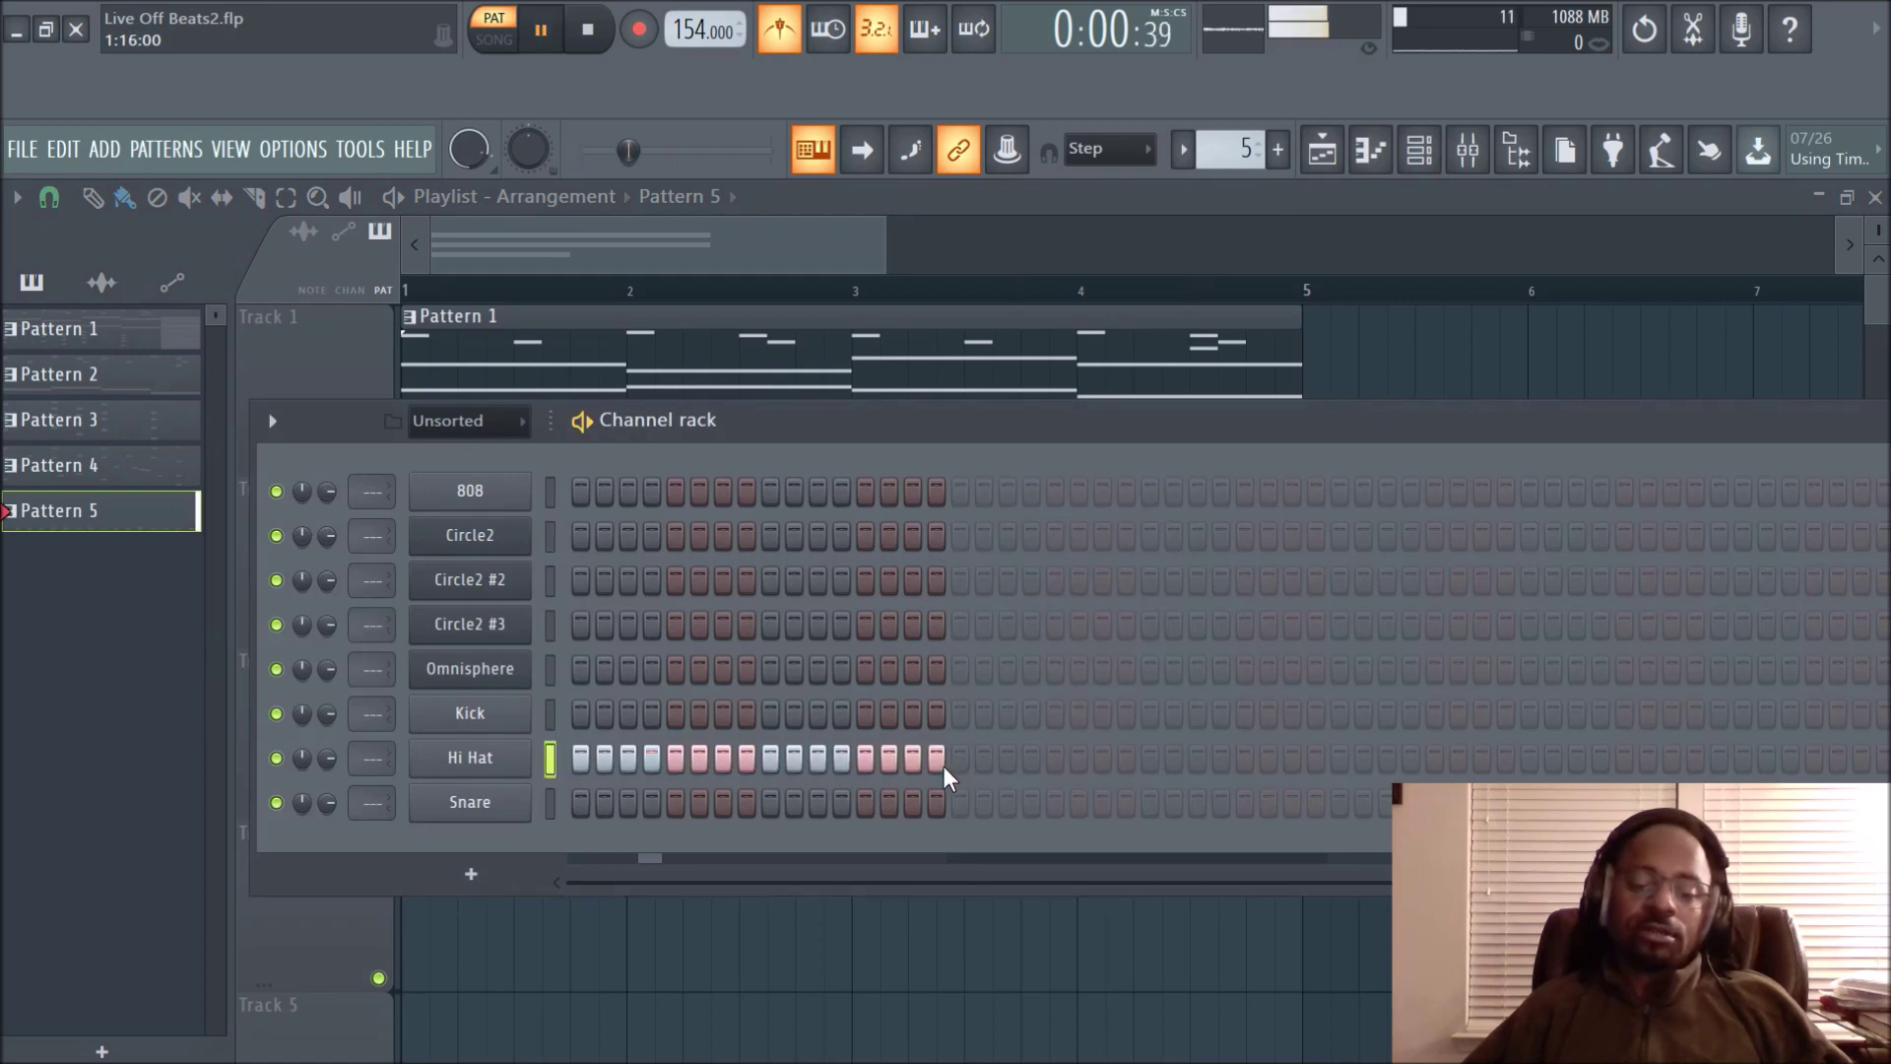
key("space")
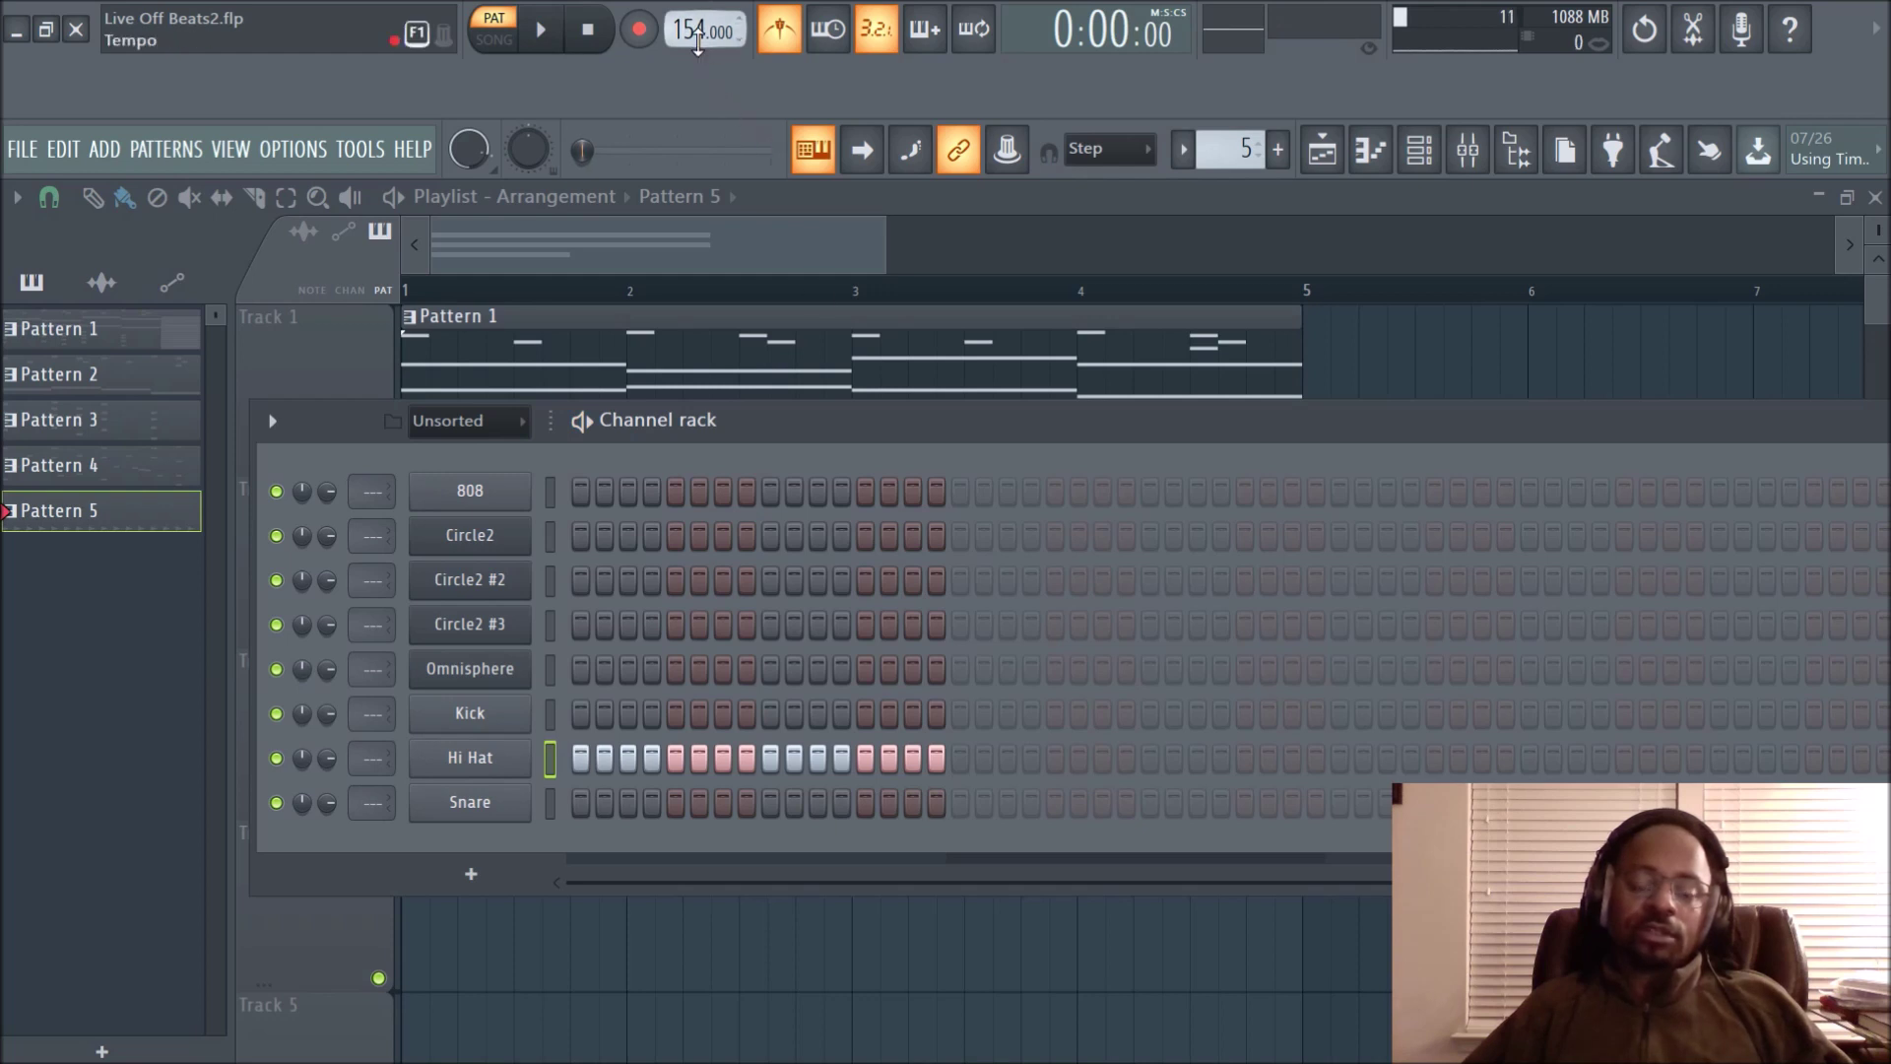
key("space")
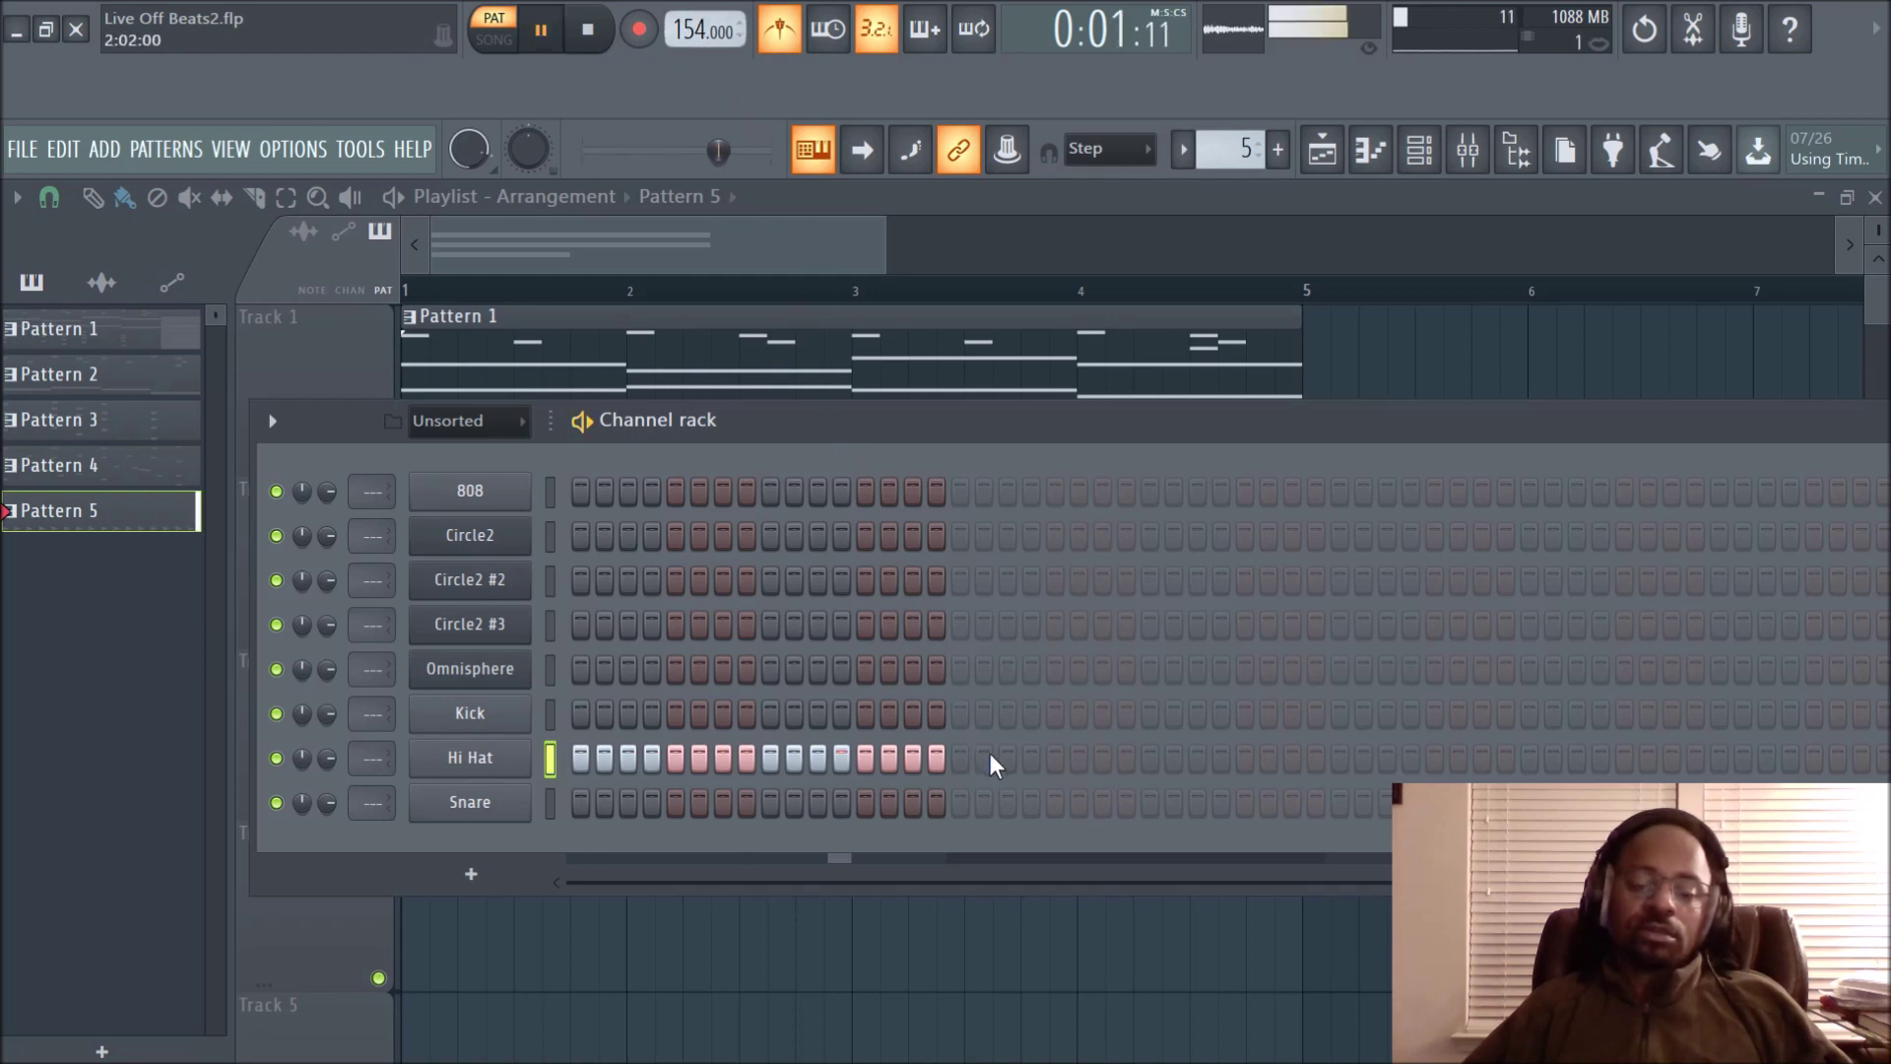
key("space")
Extend the Hi Hat row past bar one, turning on steps 17 to 28
left_click_drag(1060, 438, 1147, 819)
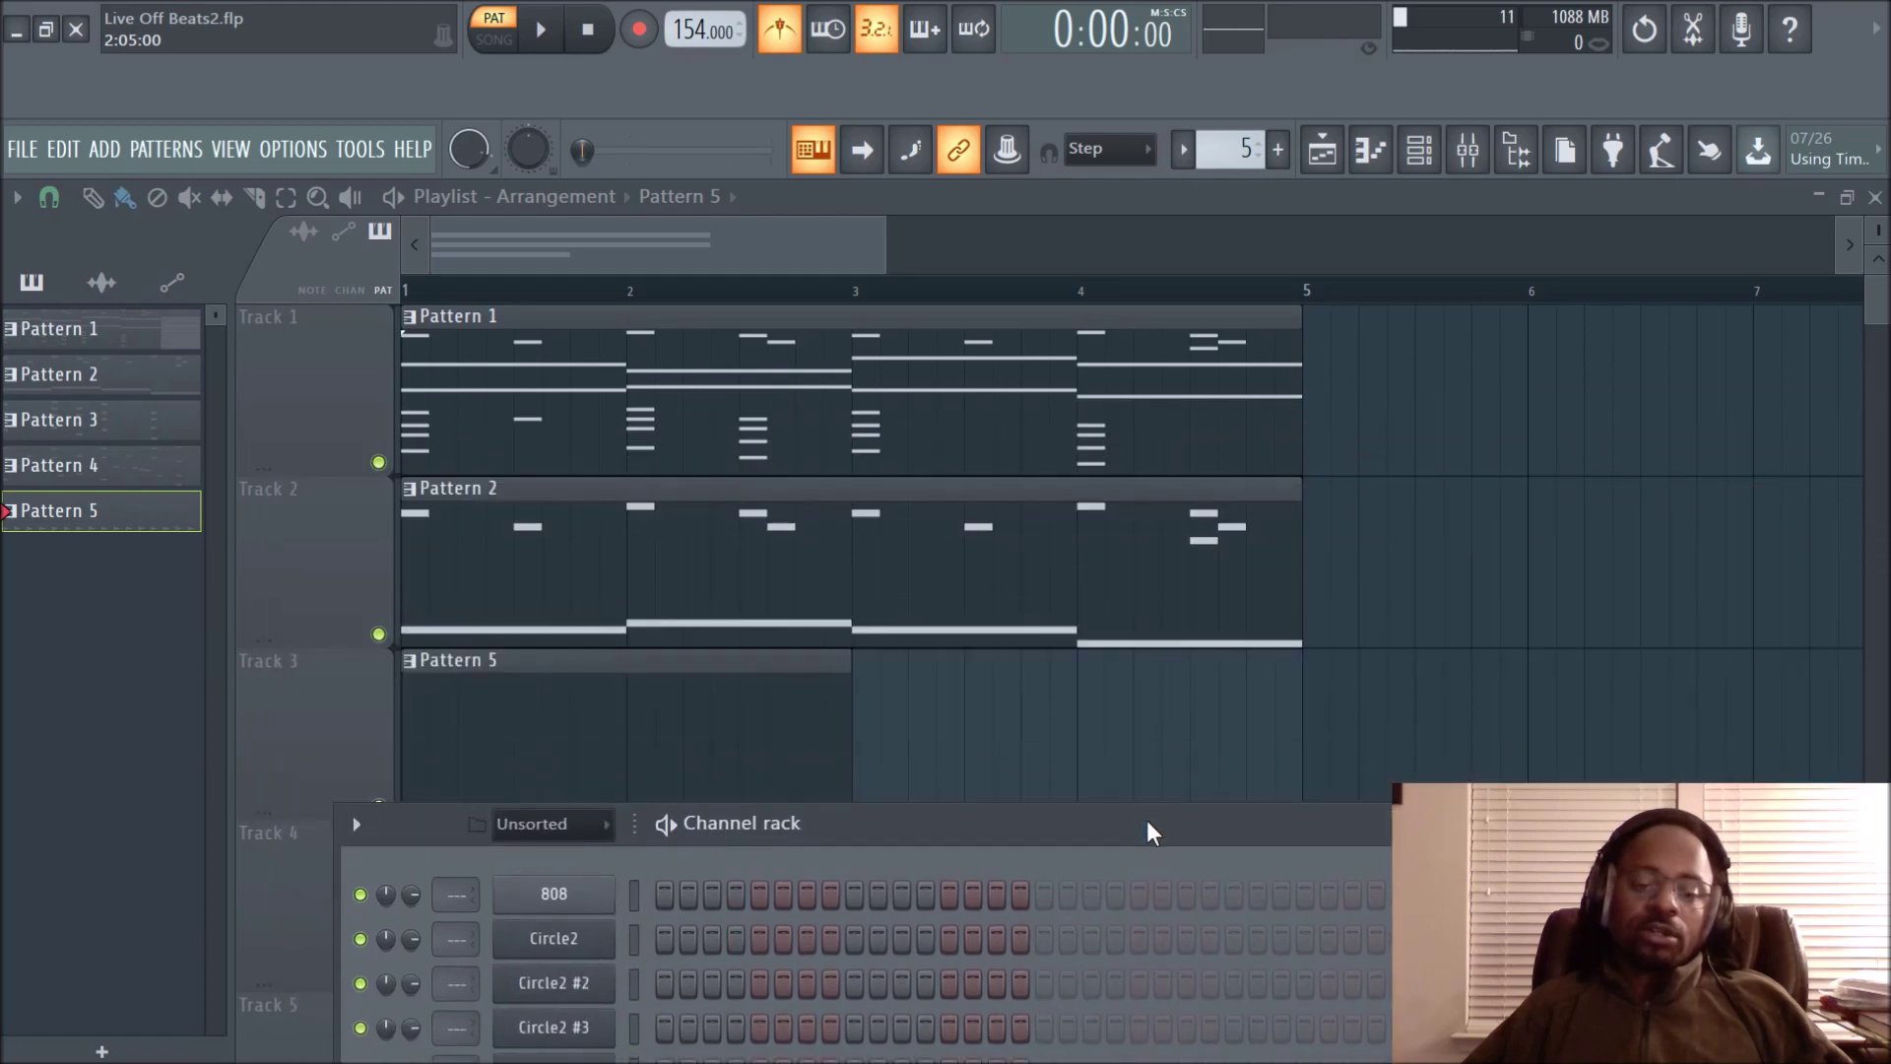
left_click_drag(1123, 958, 1234, 317)
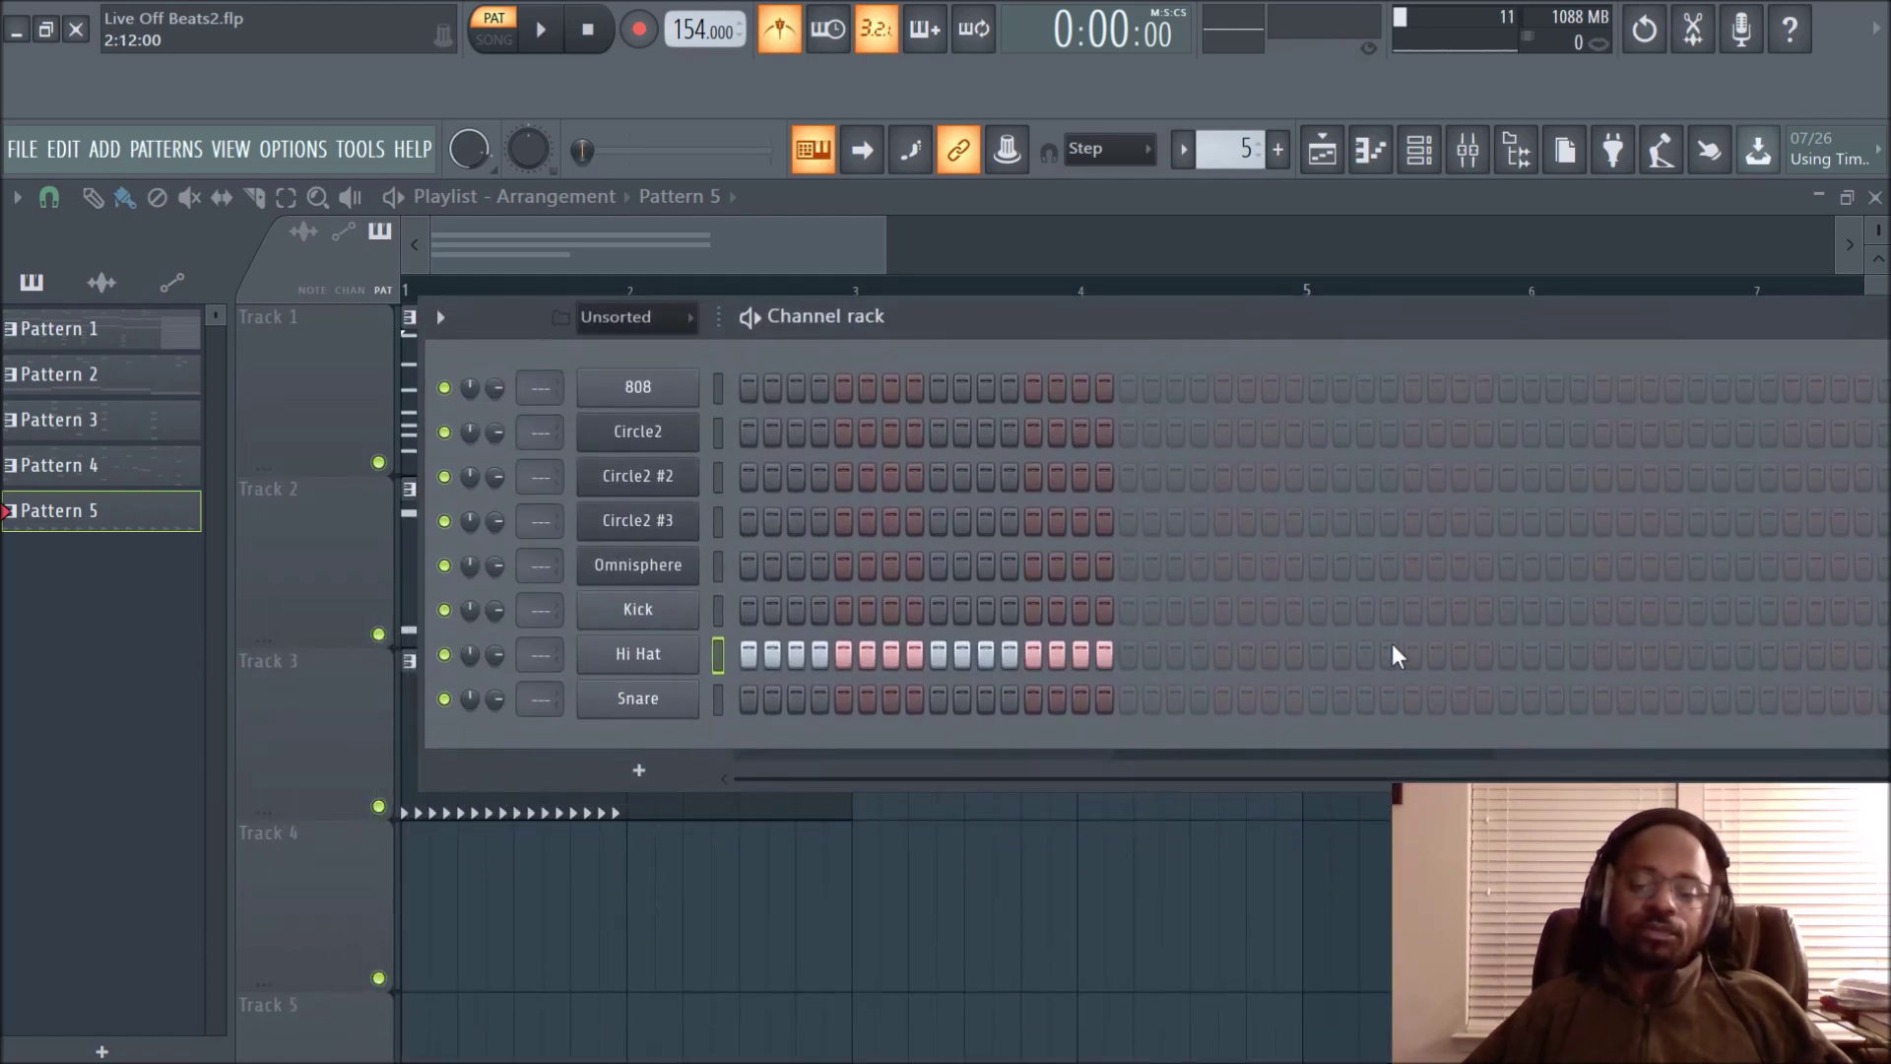
left_click(1580, 654)
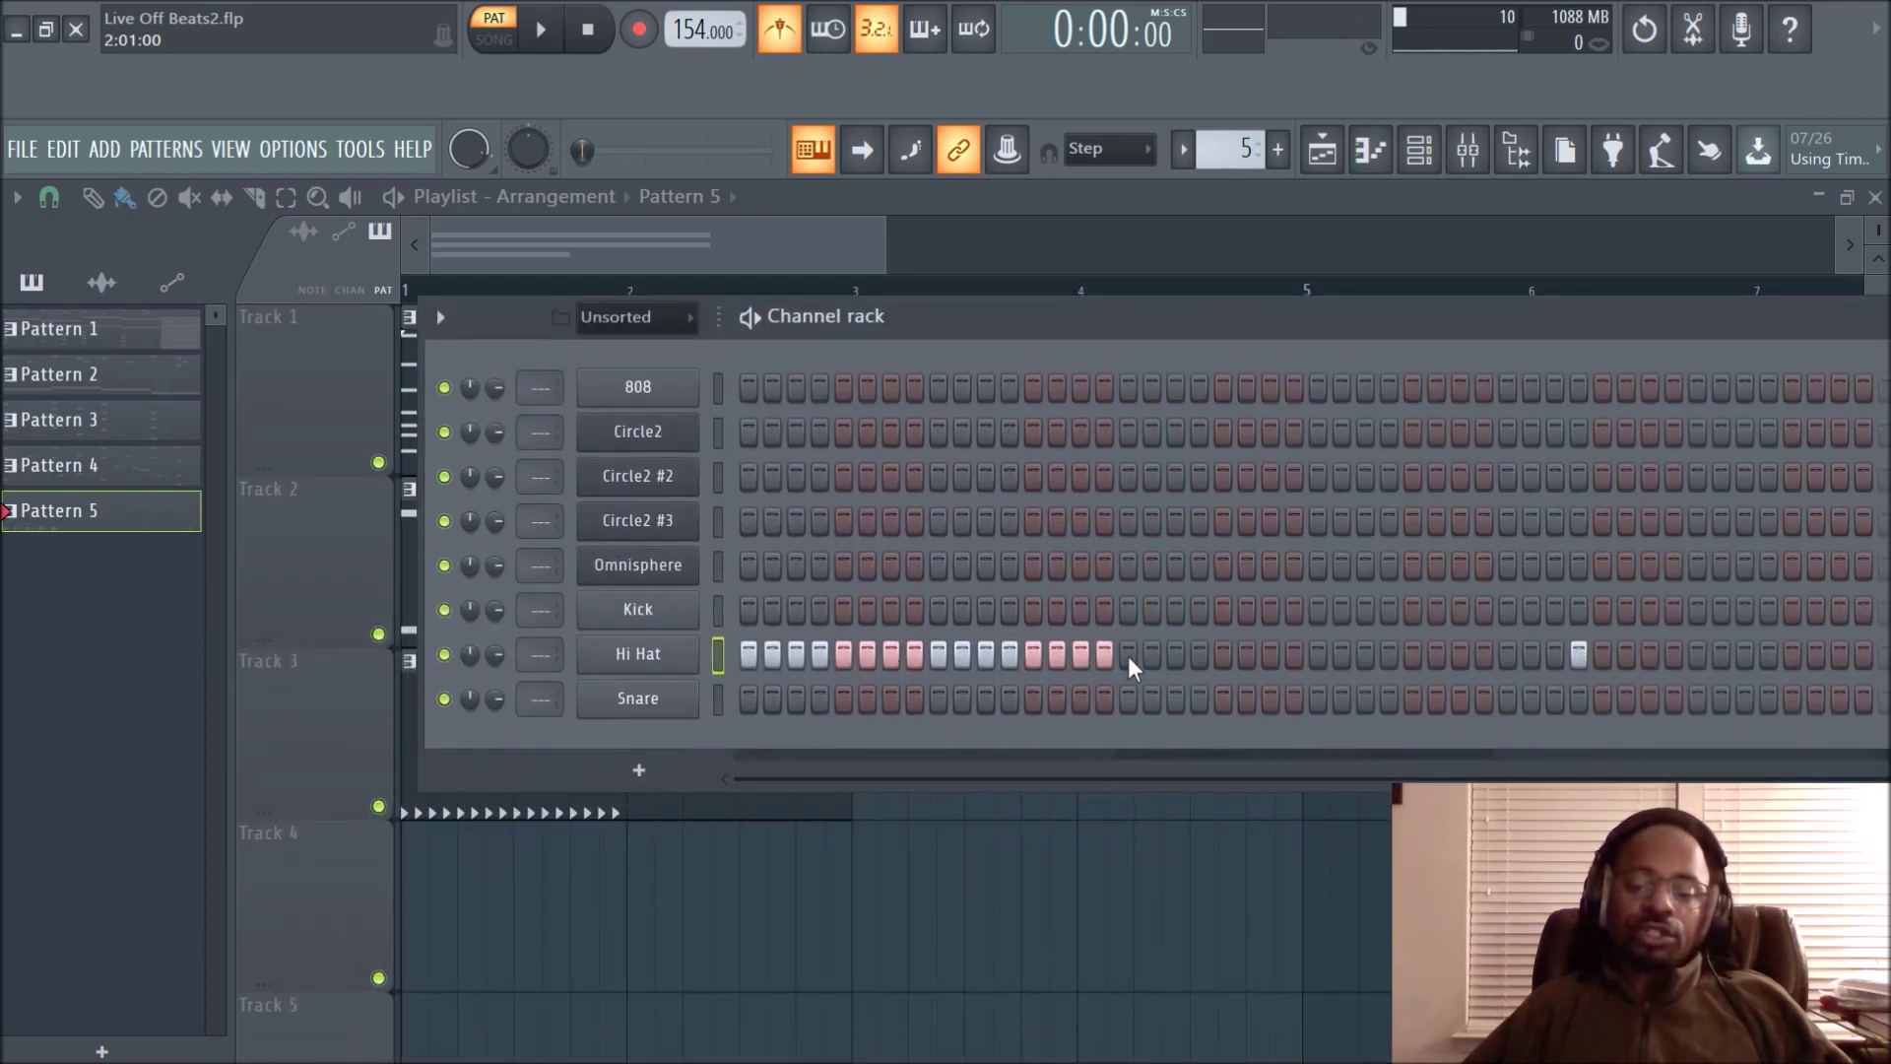
left_click_drag(1127, 656, 1396, 664)
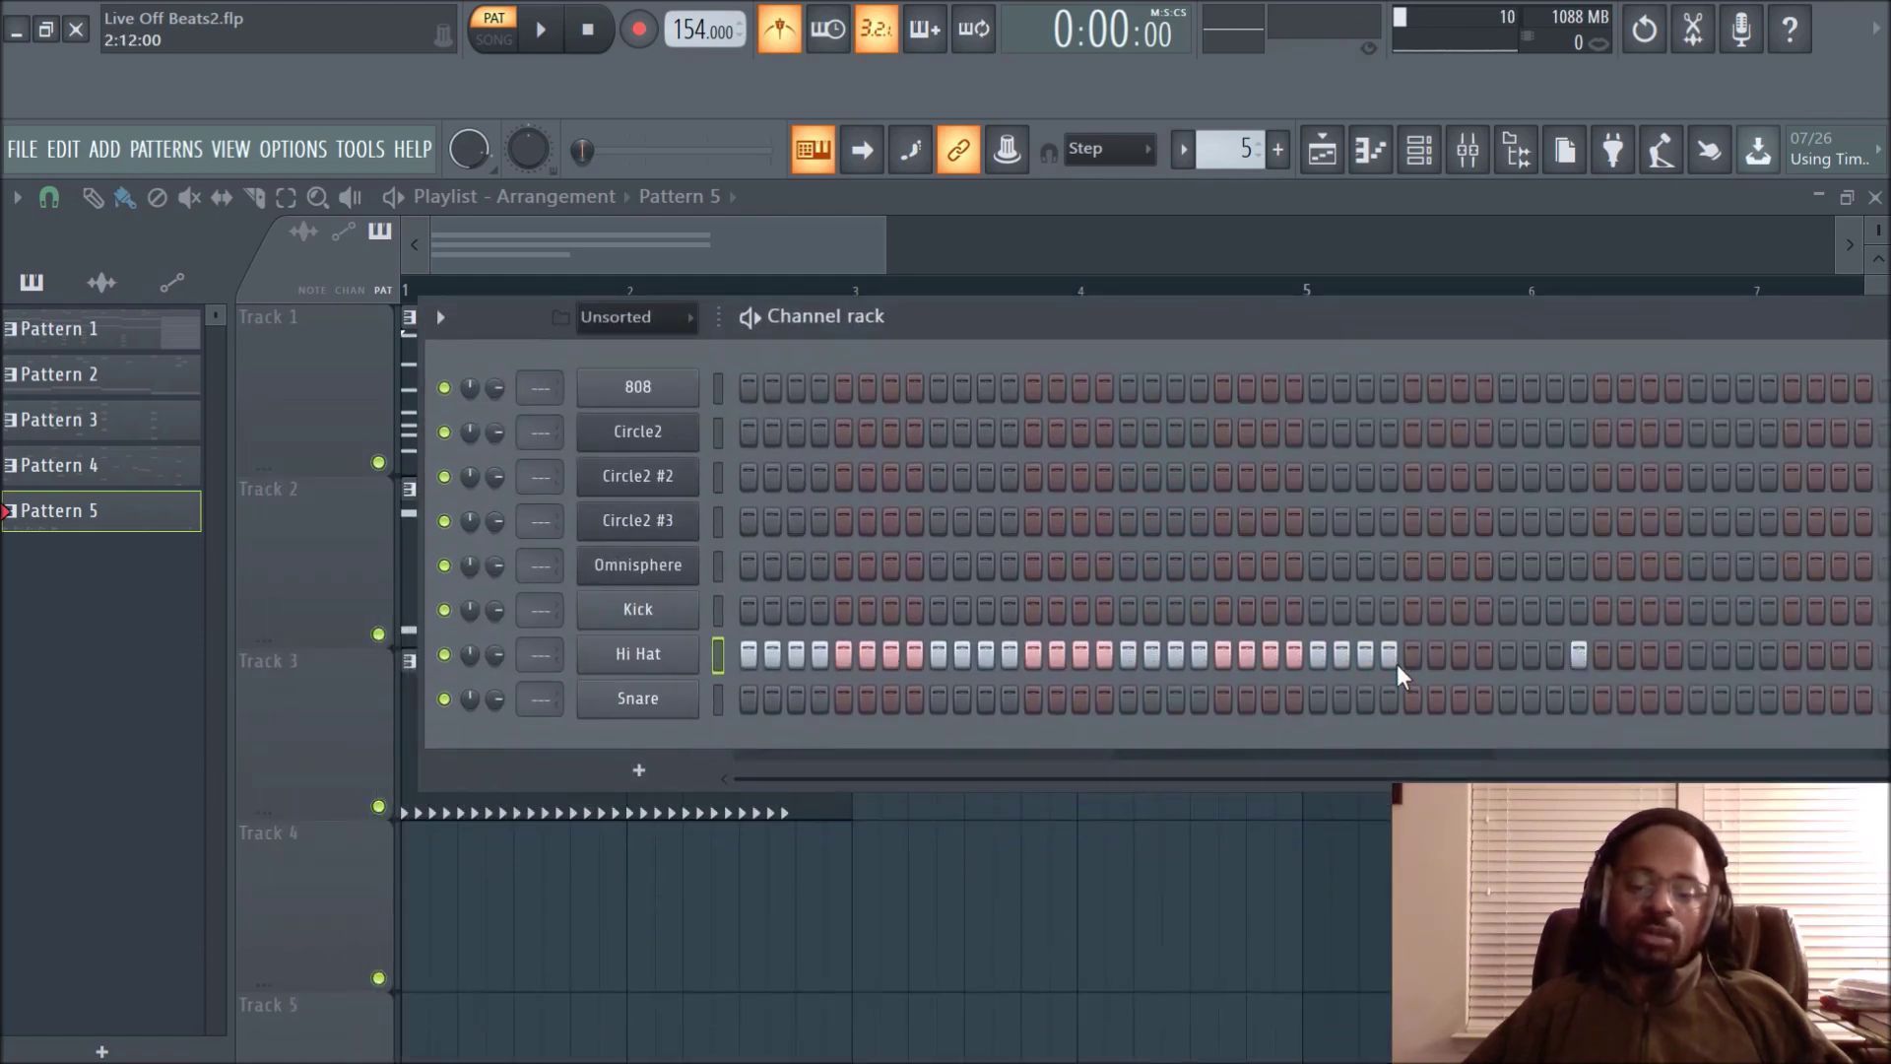
Fill the Hi Hat row every 2 steps, audition it, and view its notes in the piano roll
right_click(680, 656)
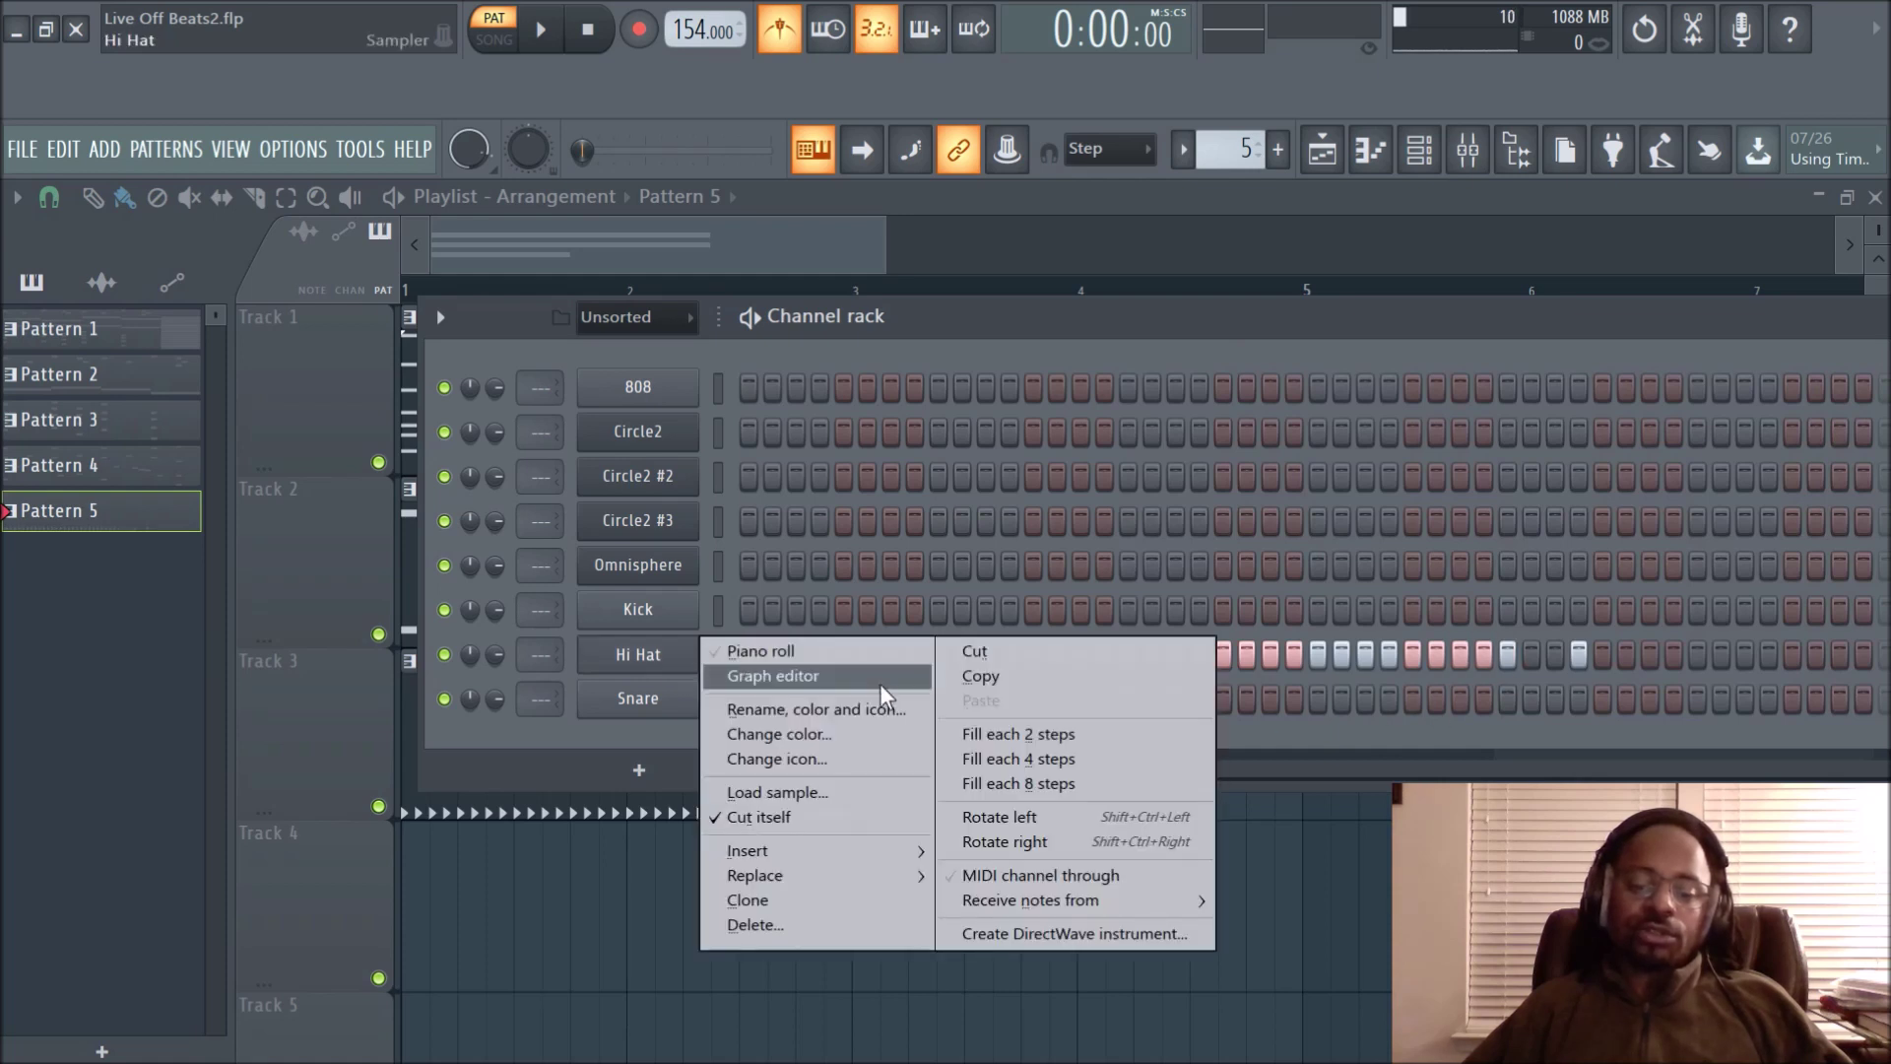
left_click(1052, 737)
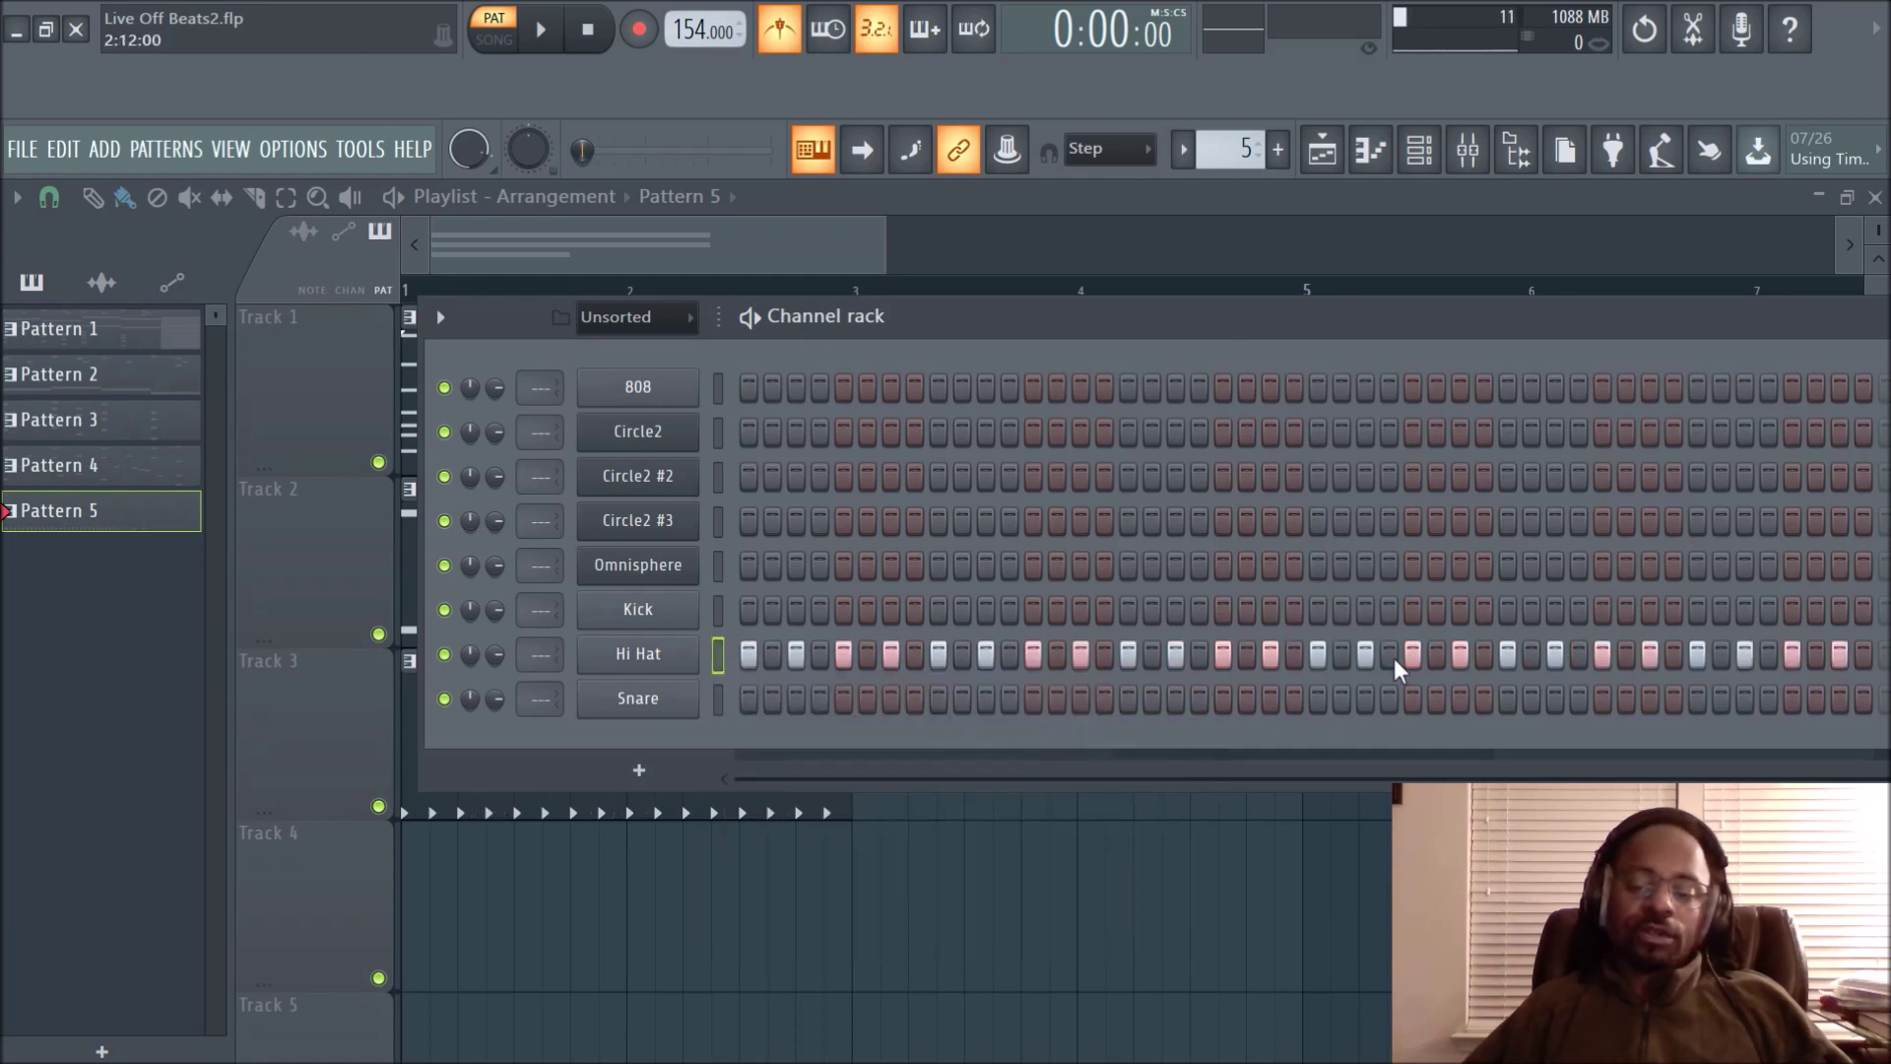
key("space")
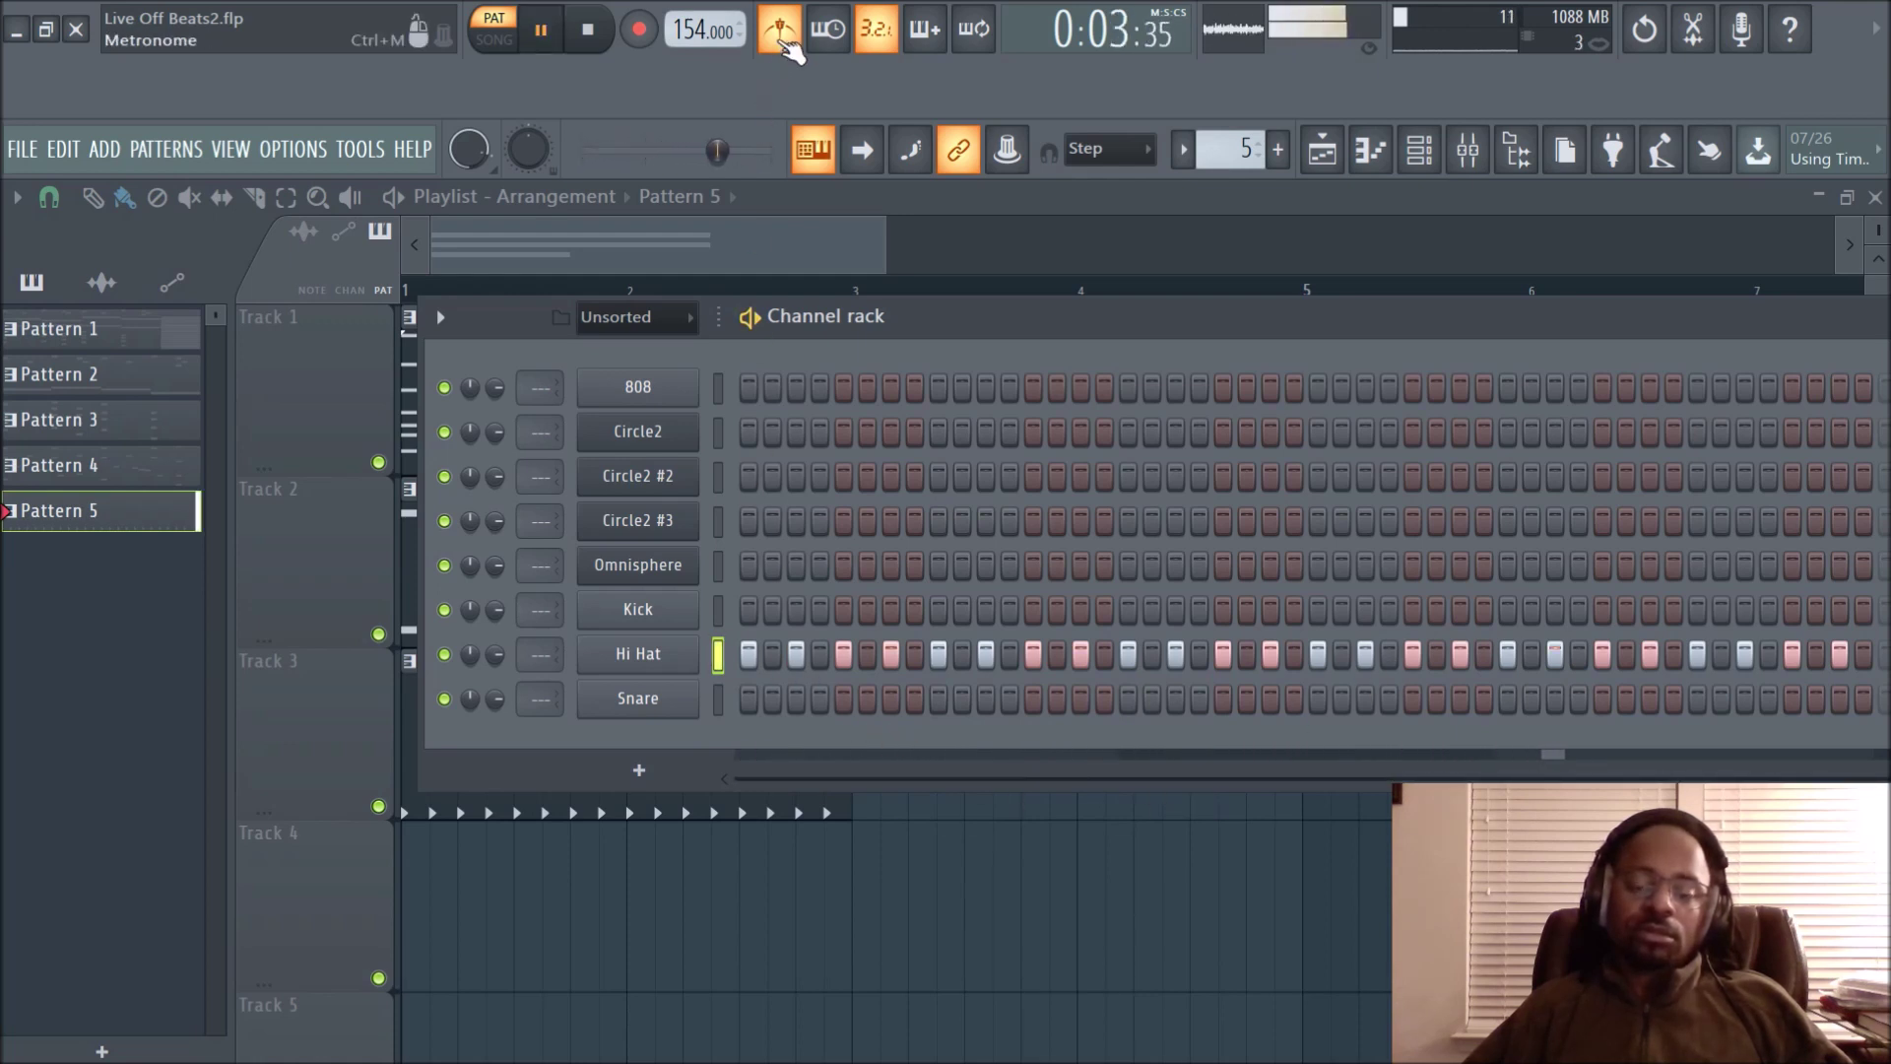
key("space")
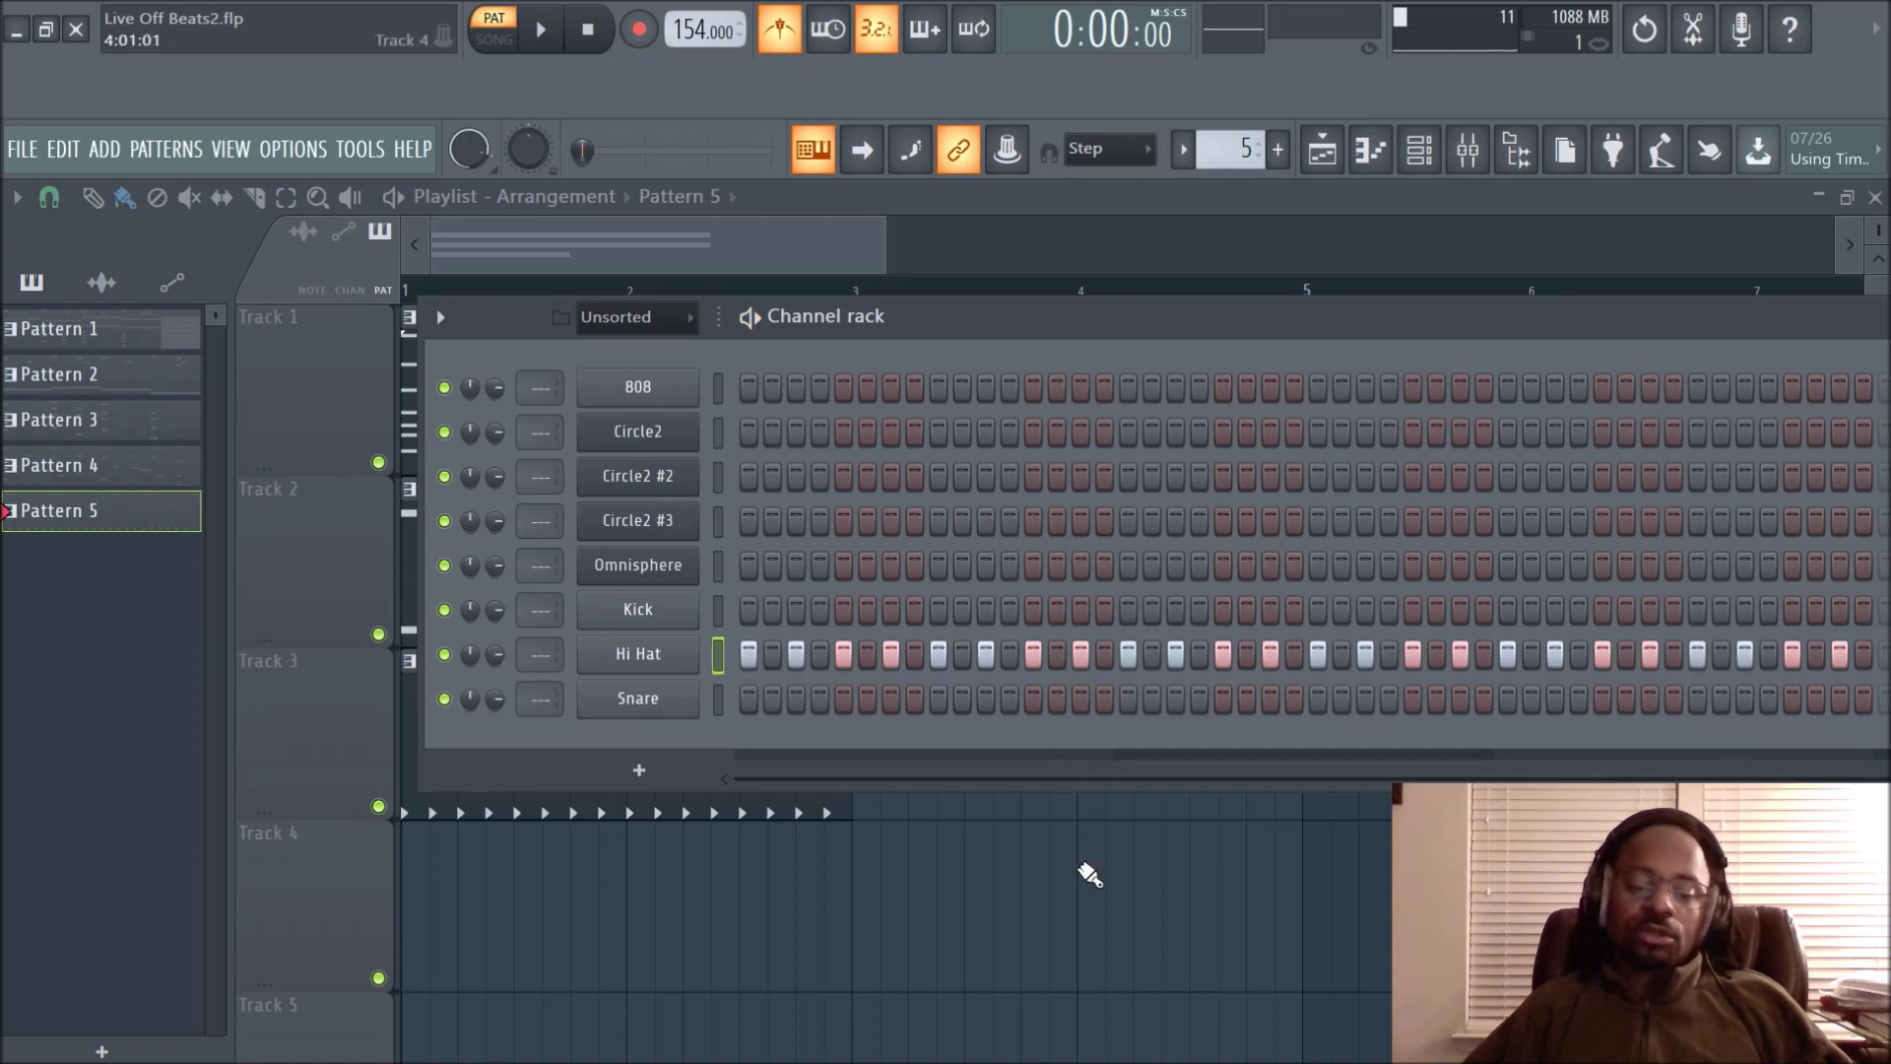
key("F6")
key("F7")
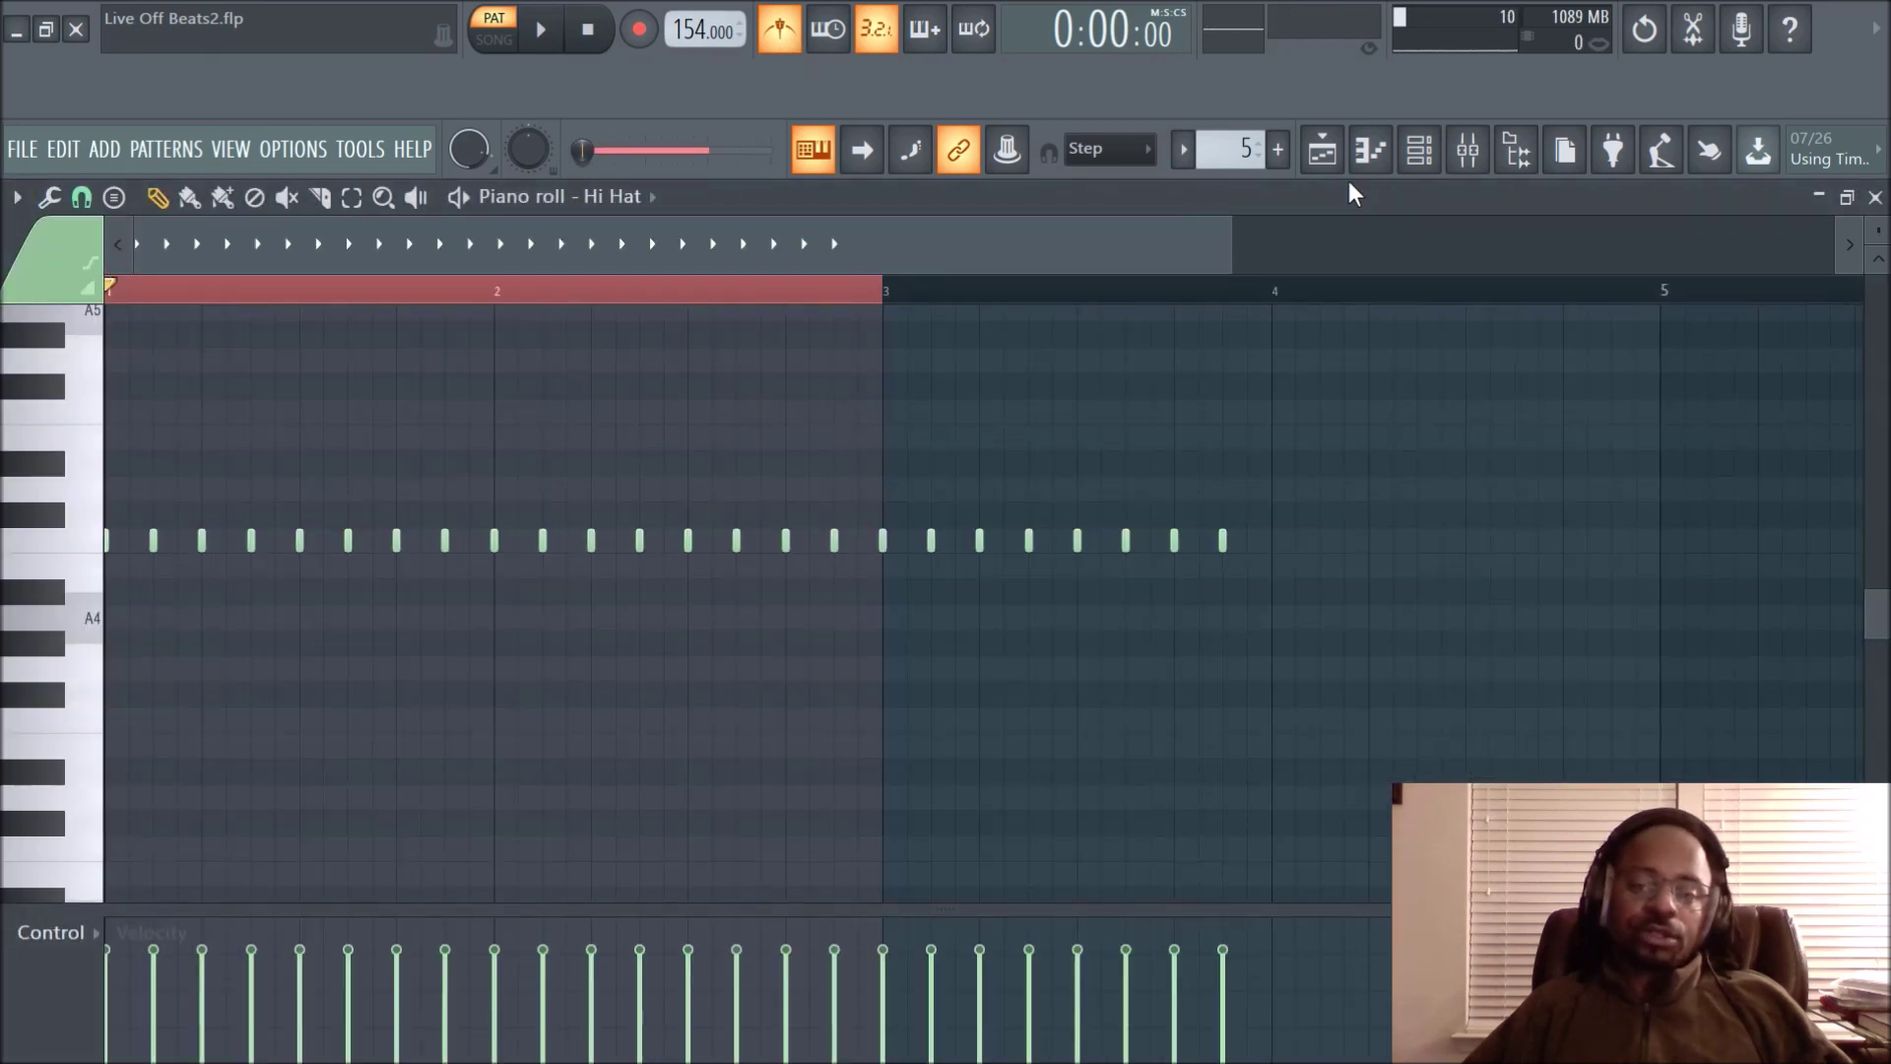
Return to the playlist arrangement and bring up the options for Pattern 5 in the pattern list
left_click(1325, 156)
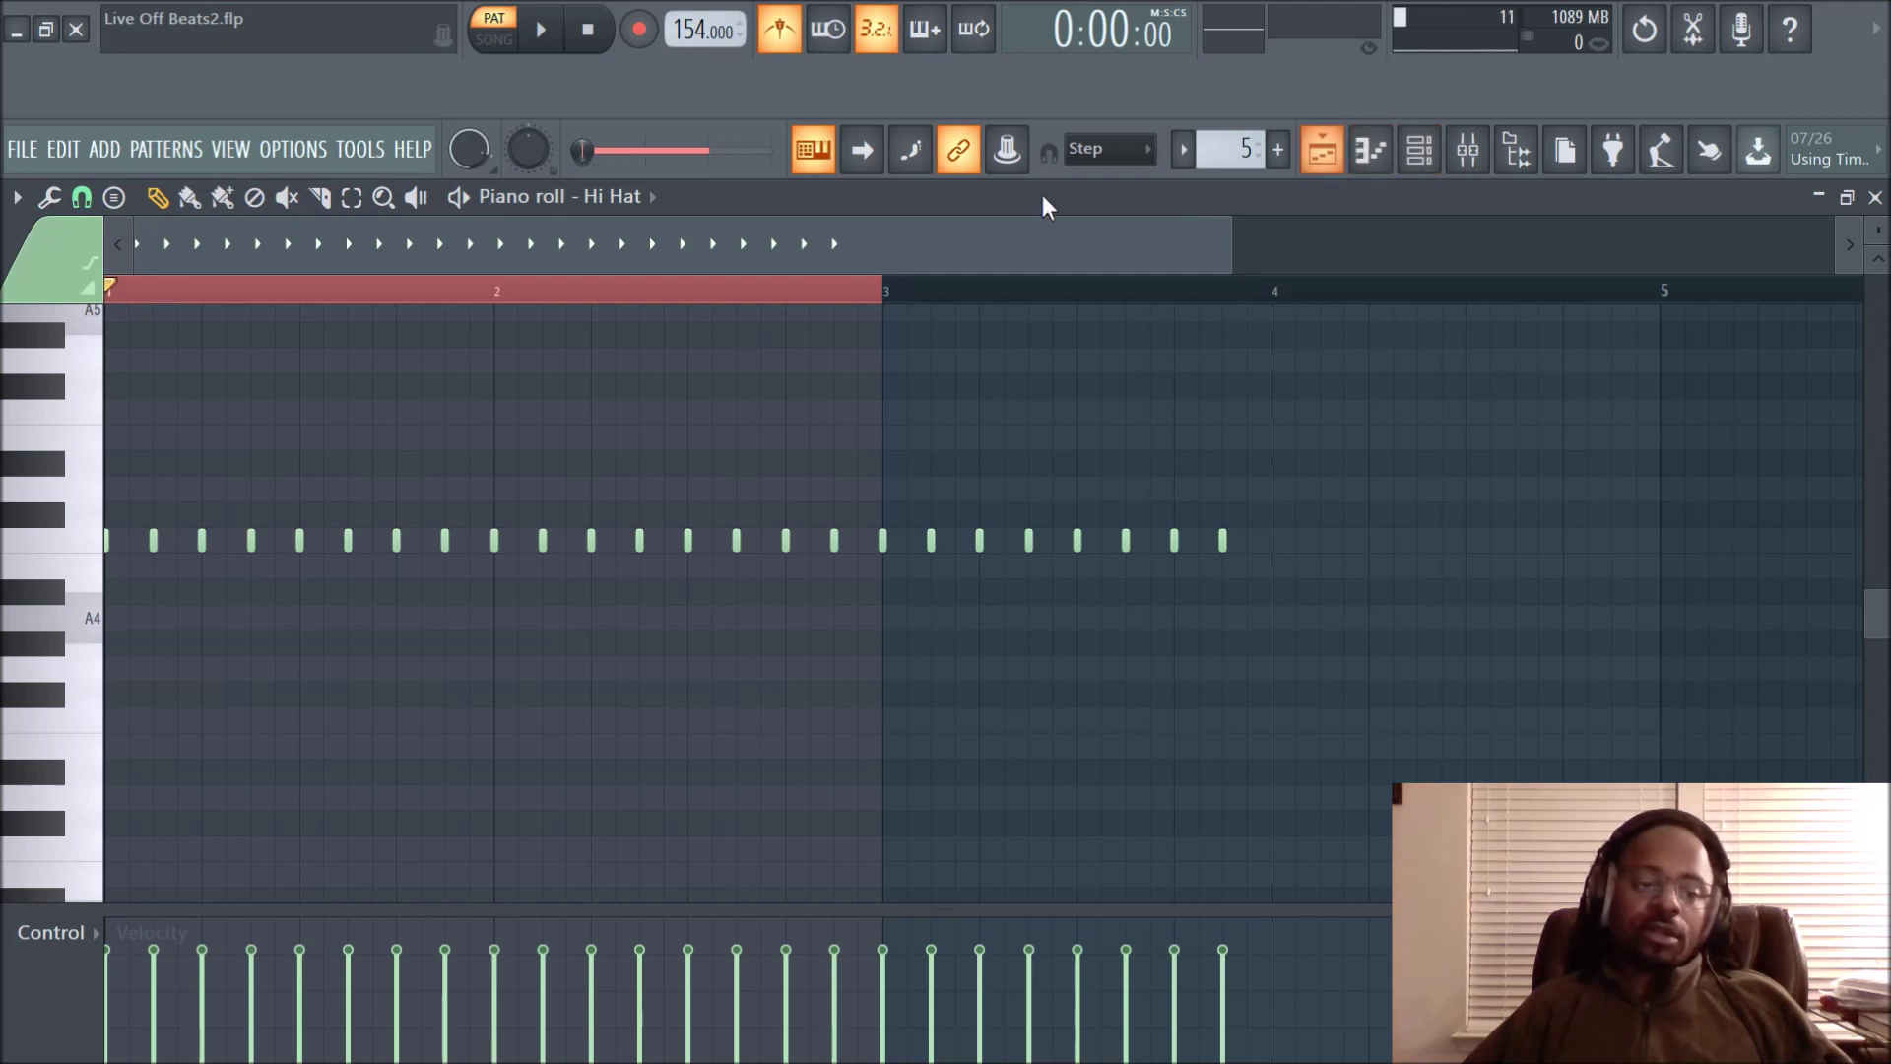
left_click(18, 198)
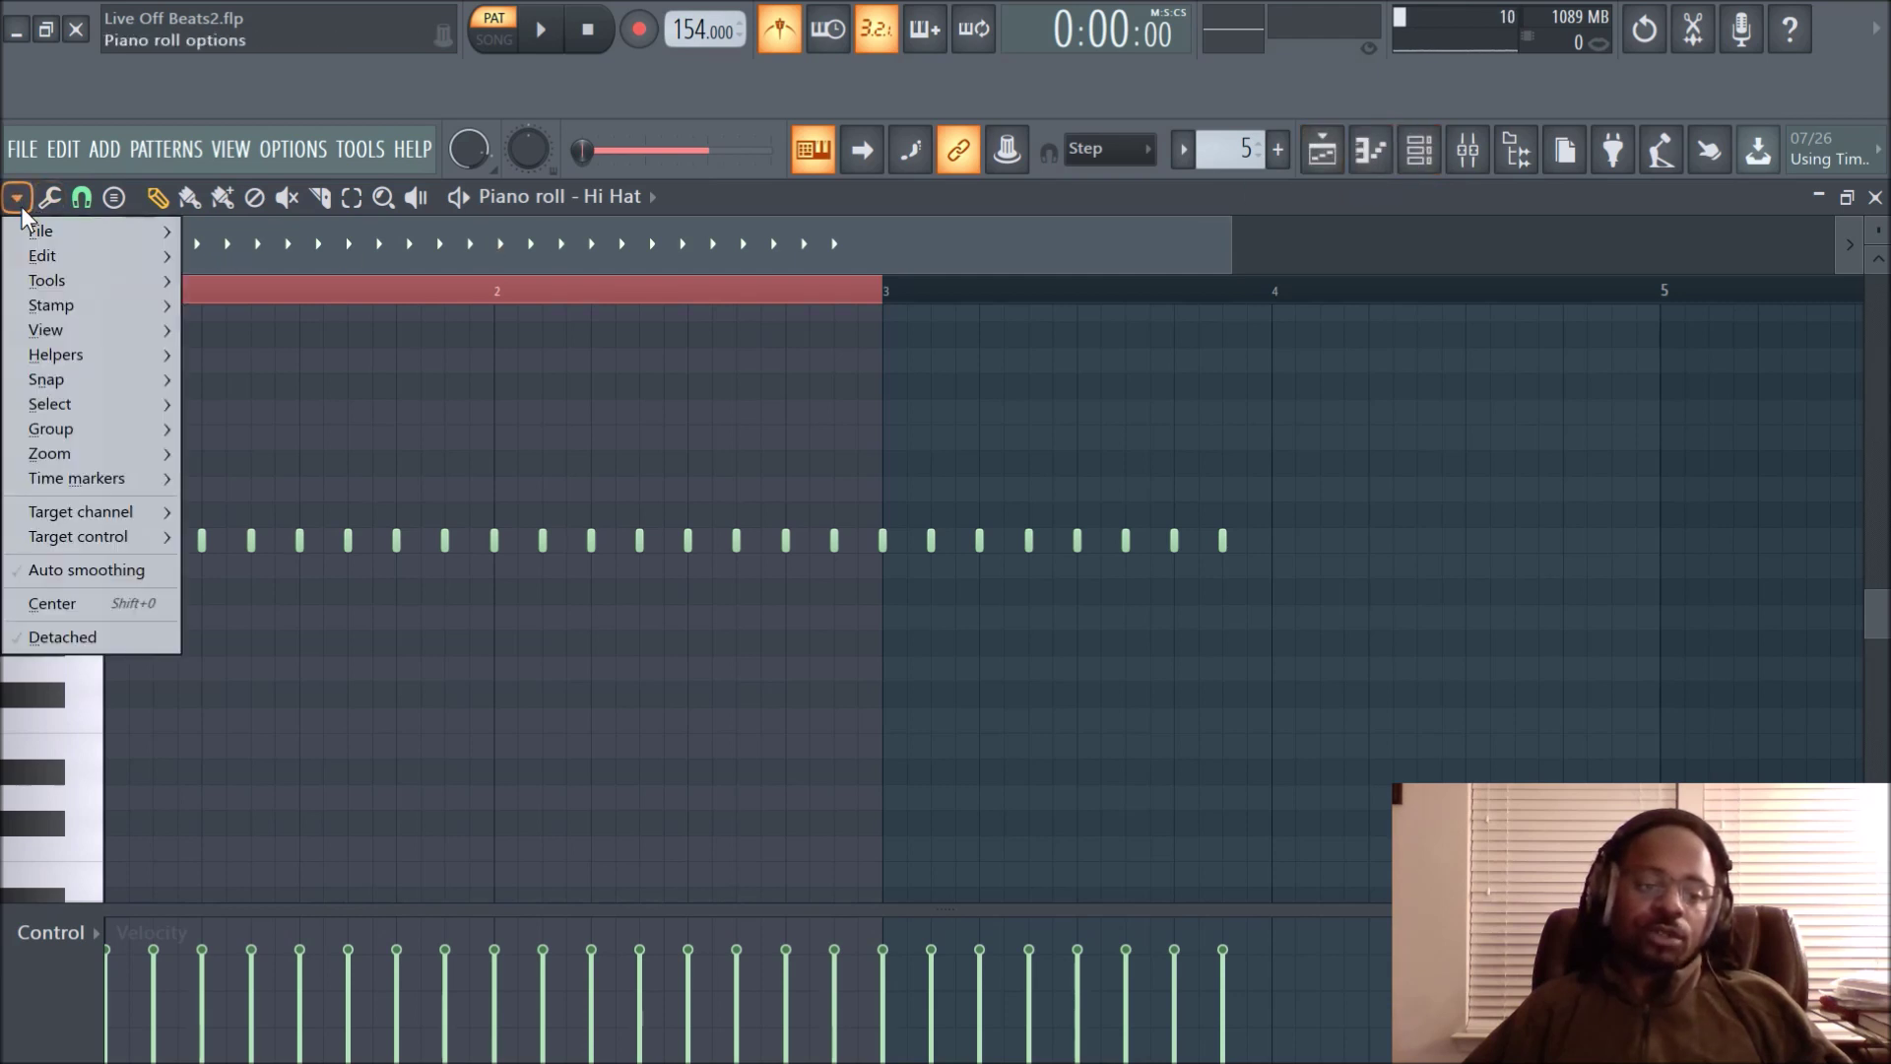
left_click(18, 198)
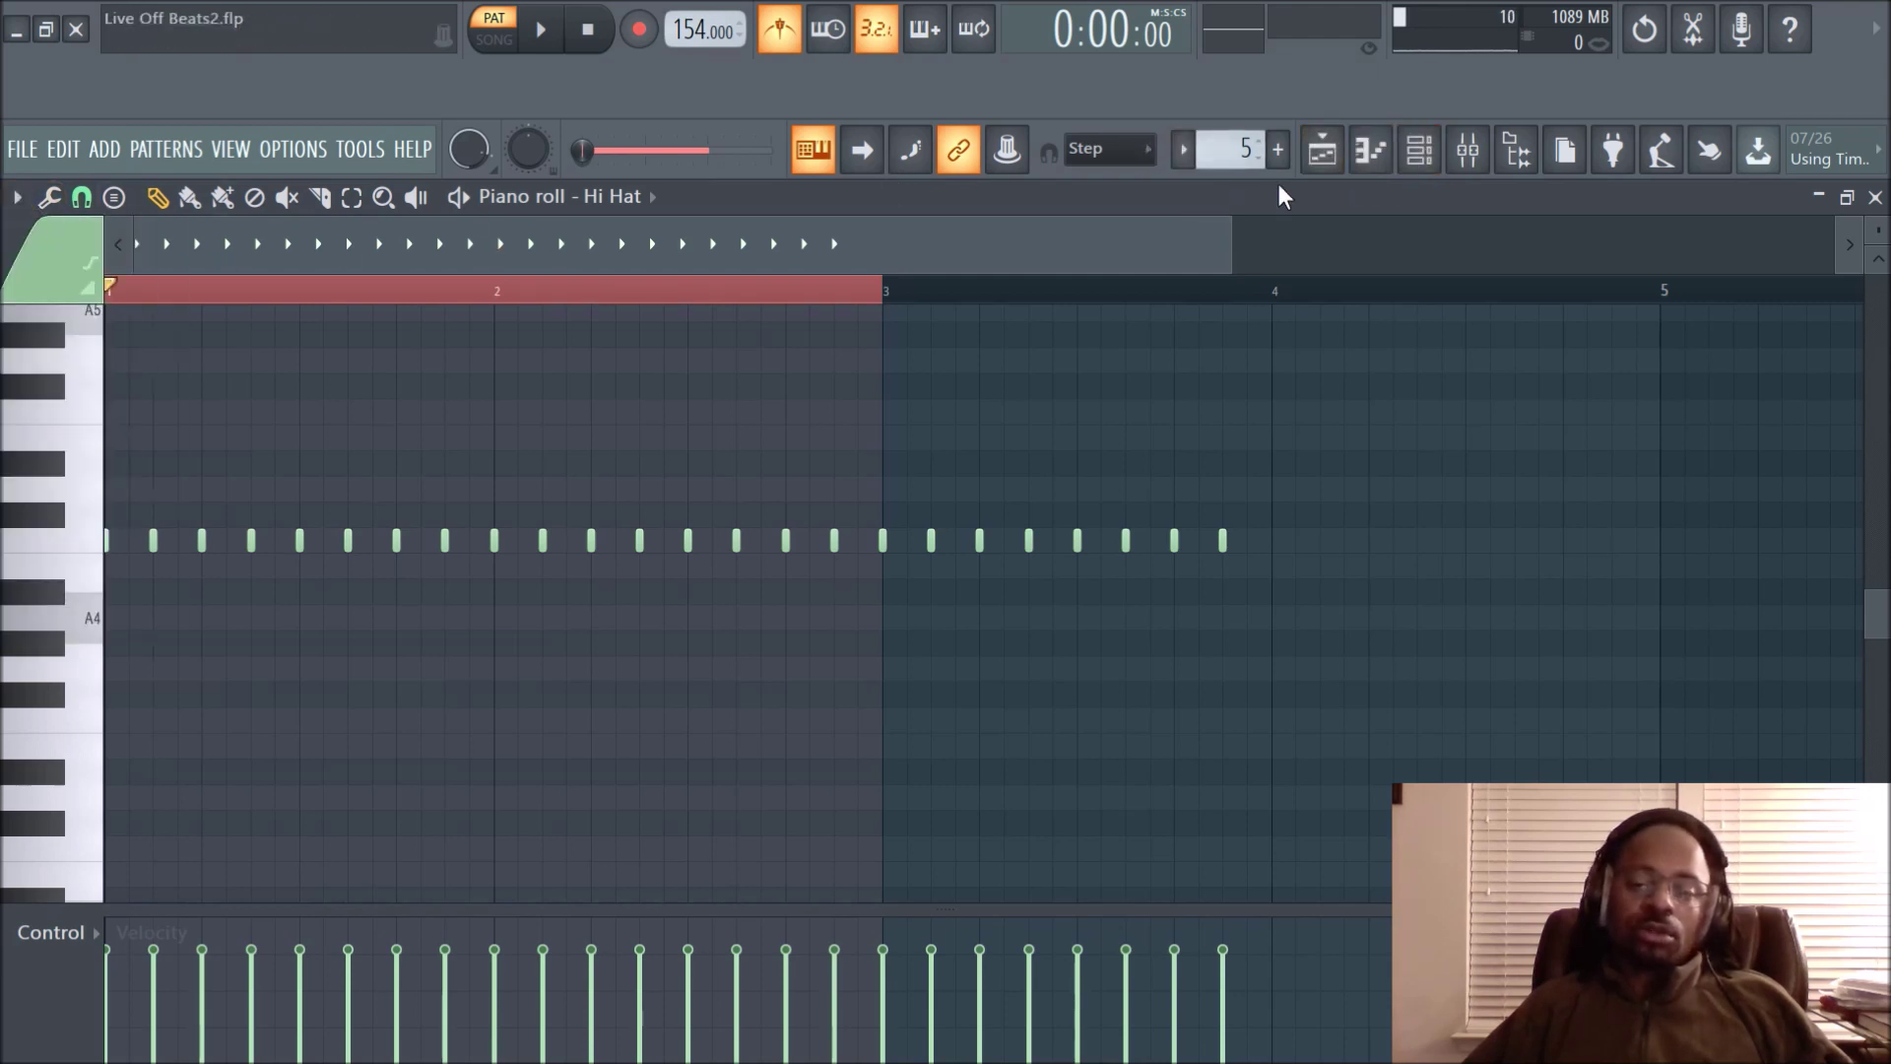
left_click(1324, 158)
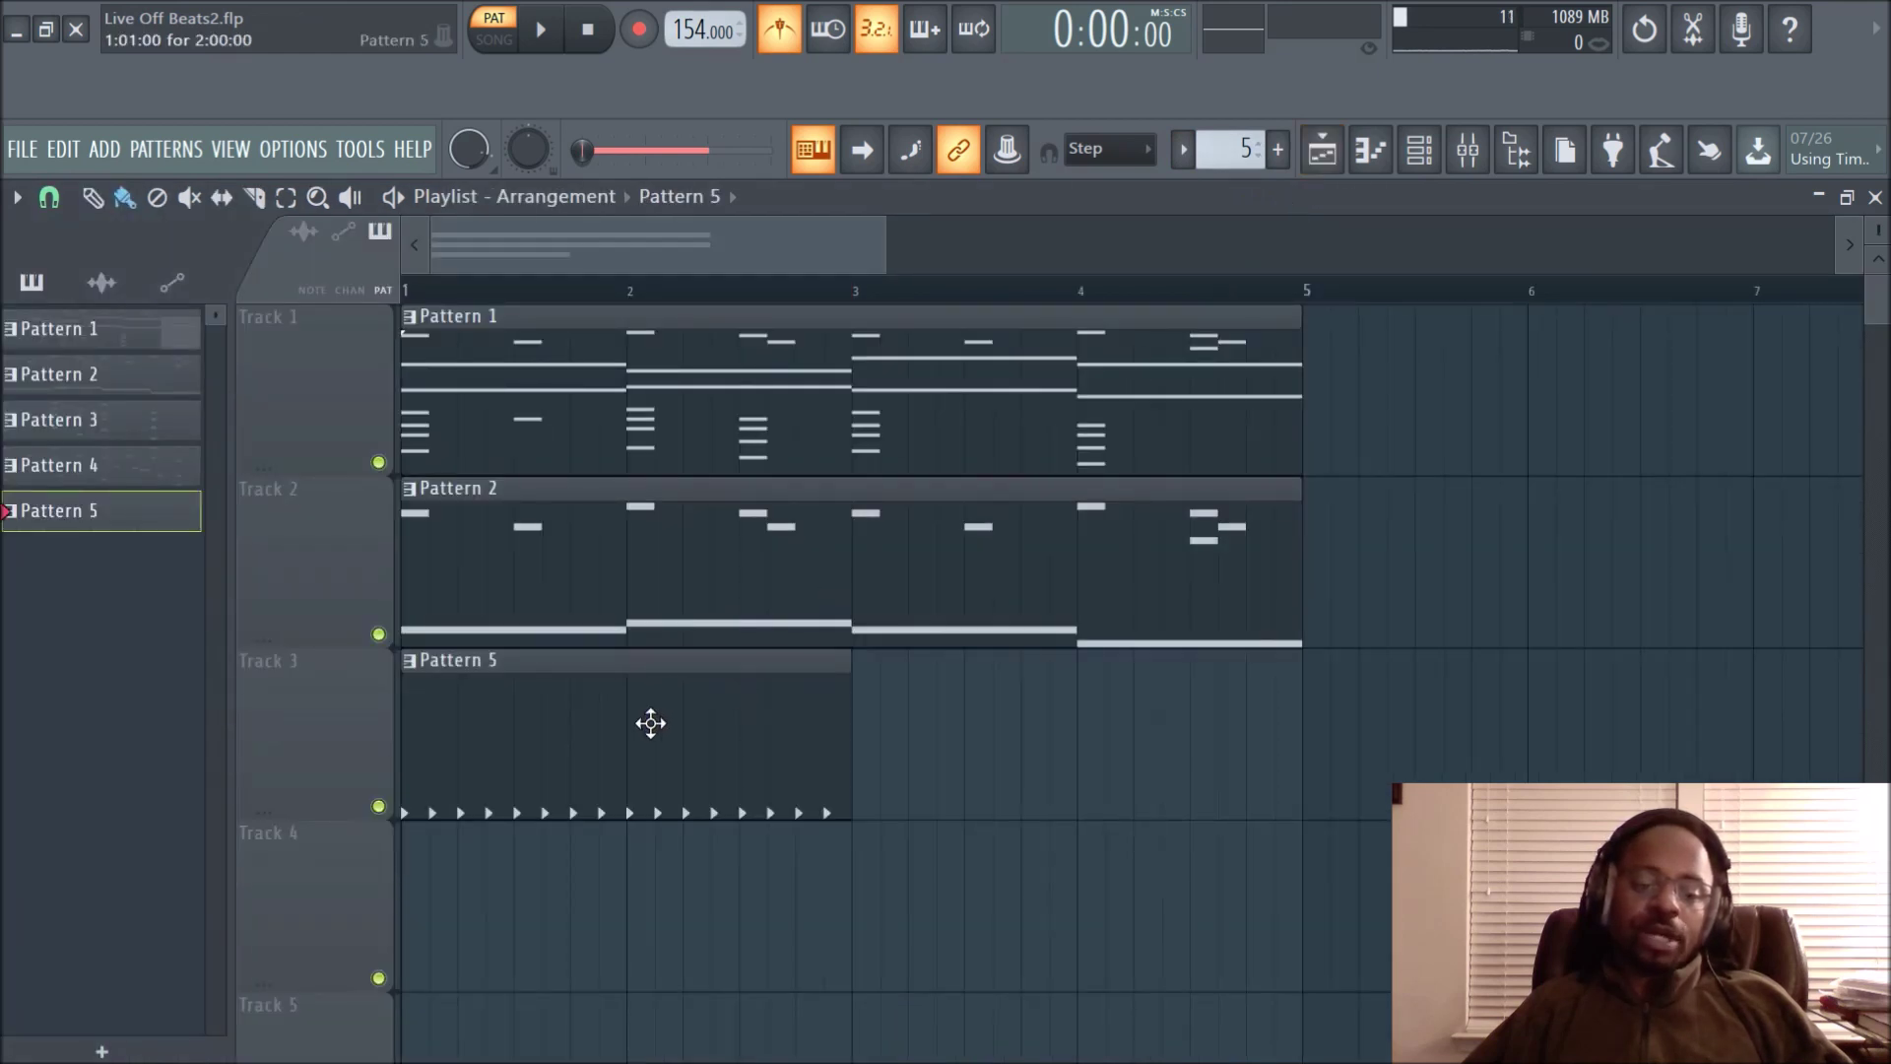
right_click(103, 519)
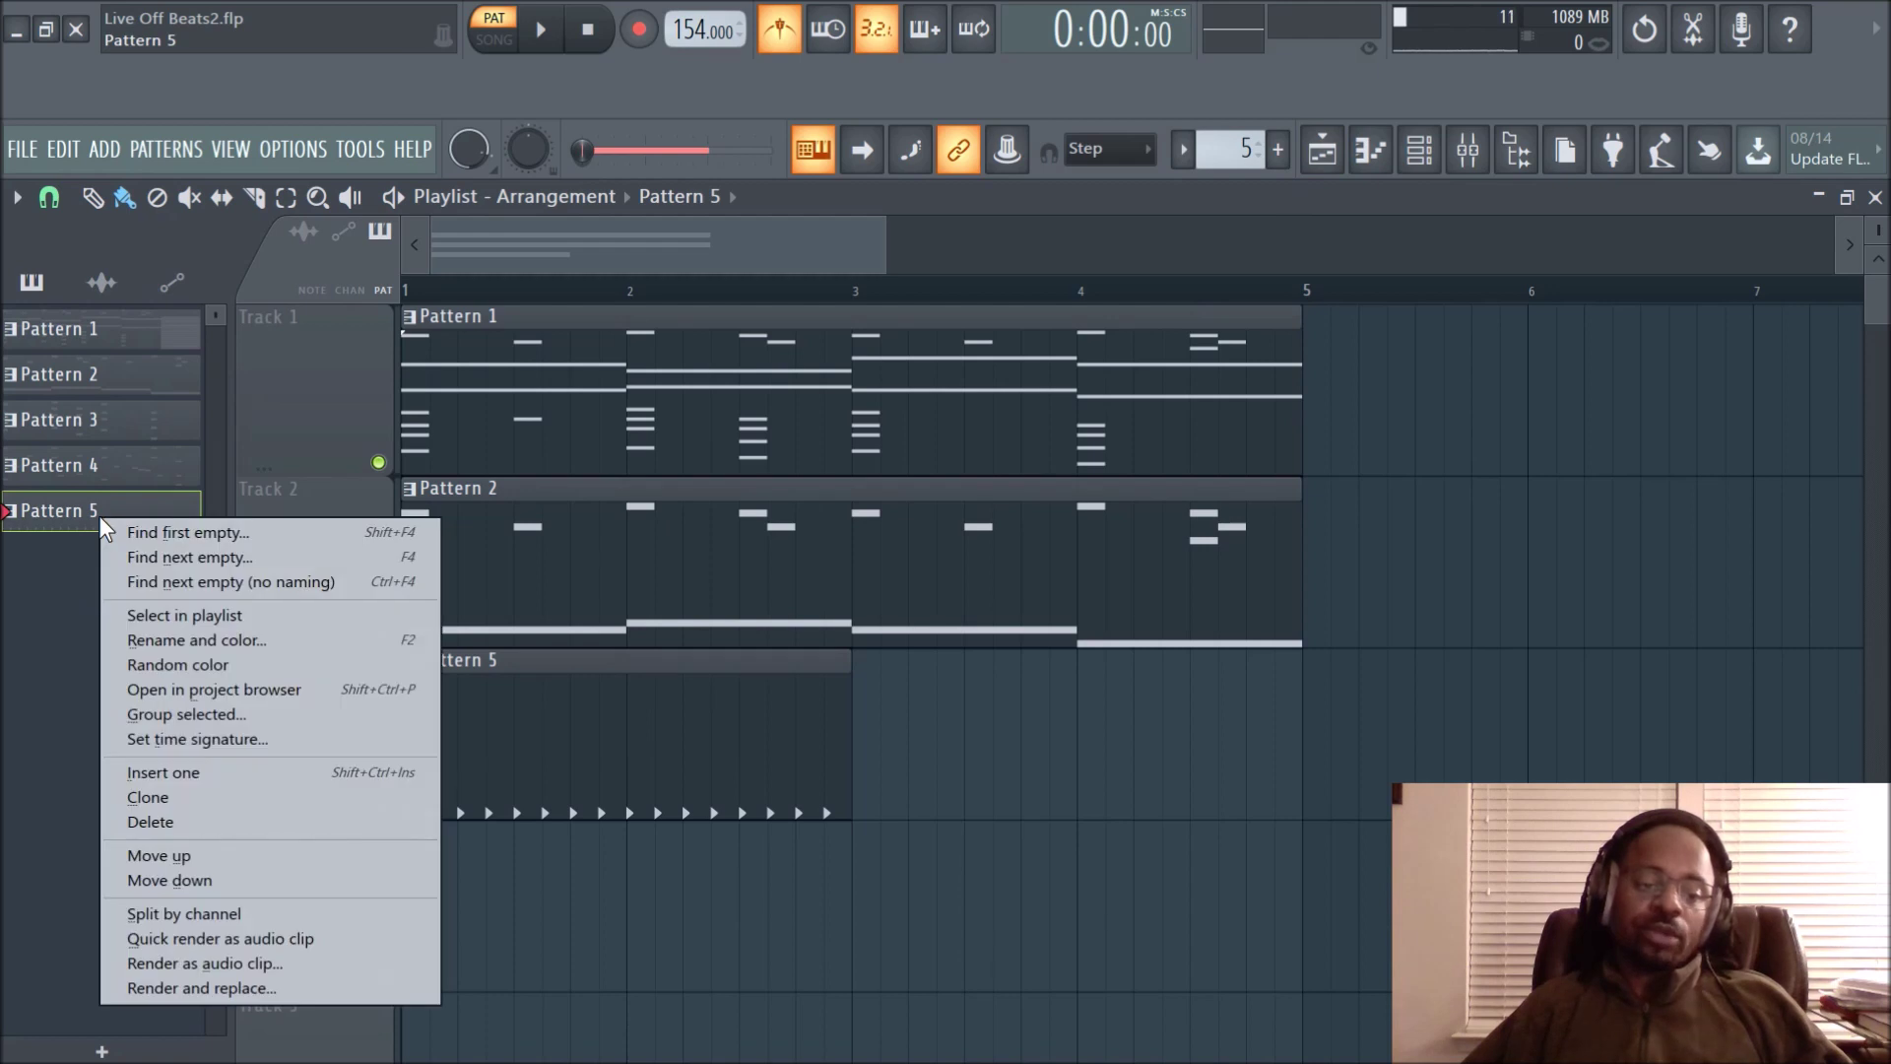
Set Pattern 5's time signature to 11/4 and play the roll in the new meter
left_click(179, 742)
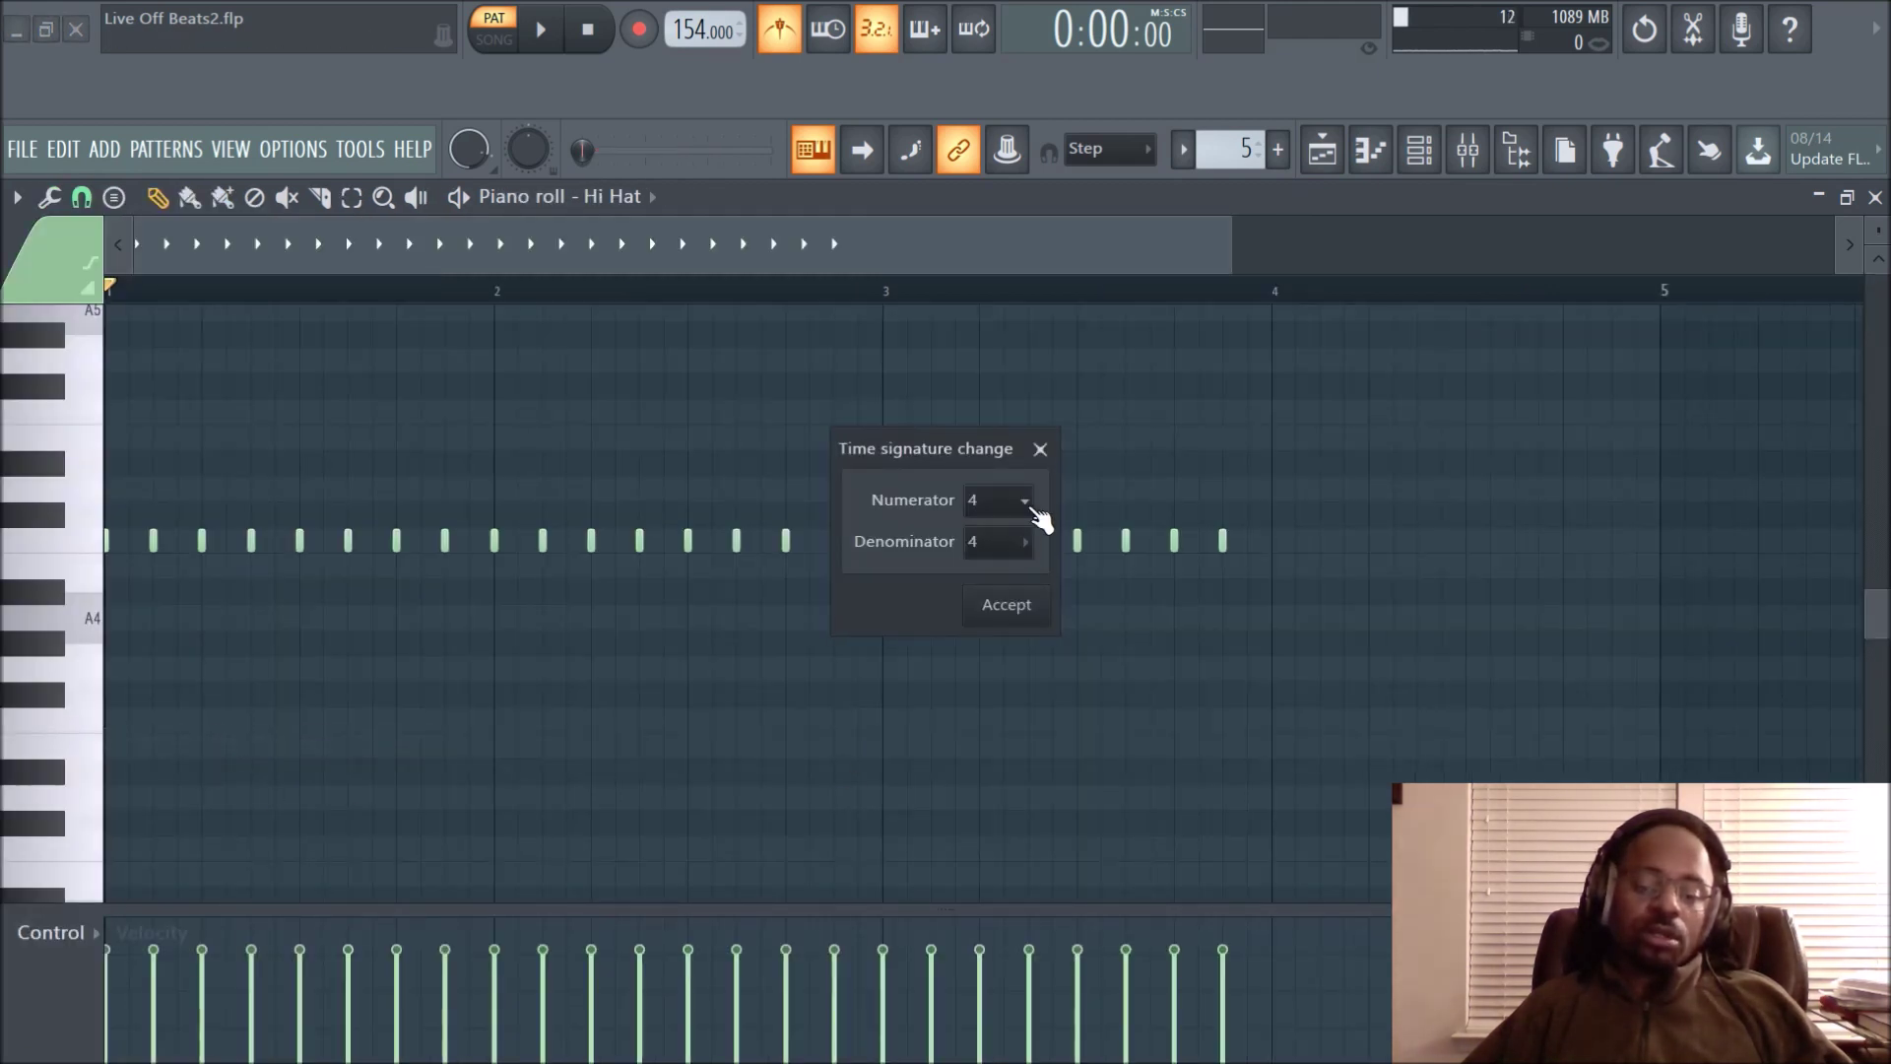
left_click(1025, 542)
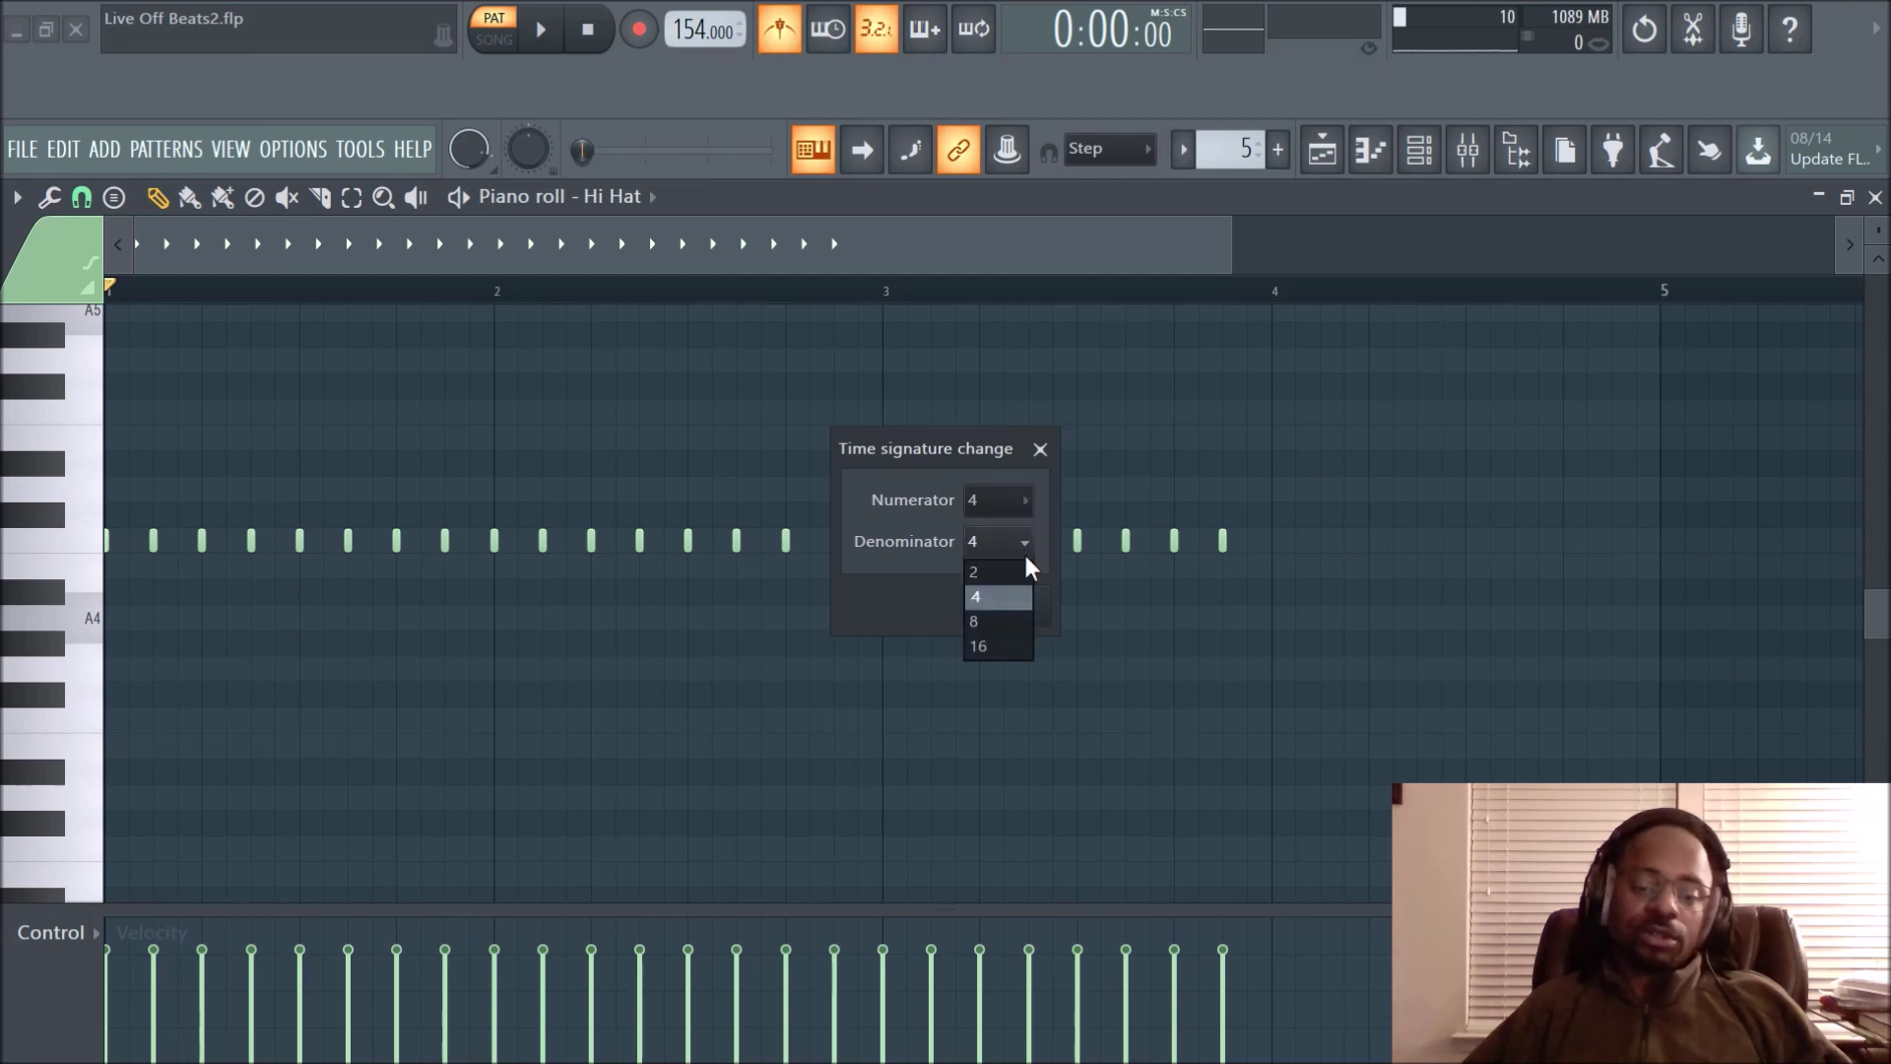
left_click(1026, 545)
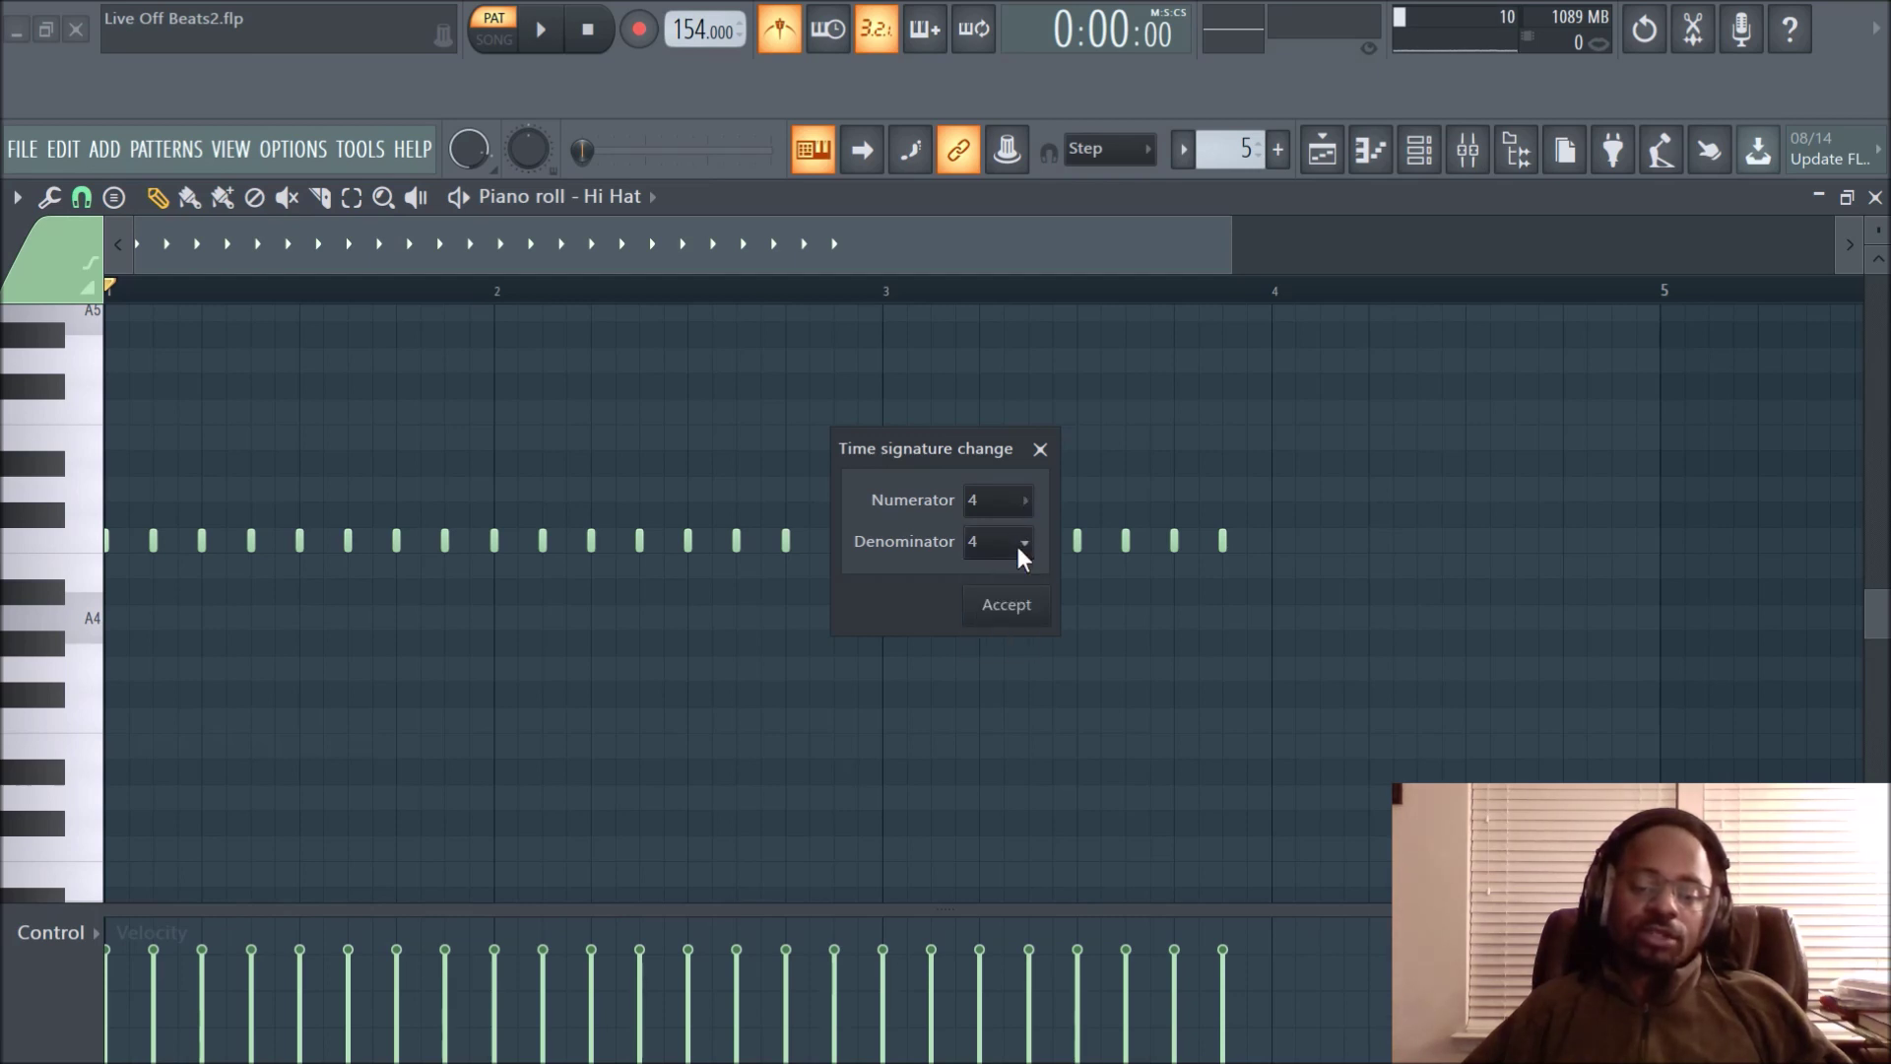
left_click(1025, 501)
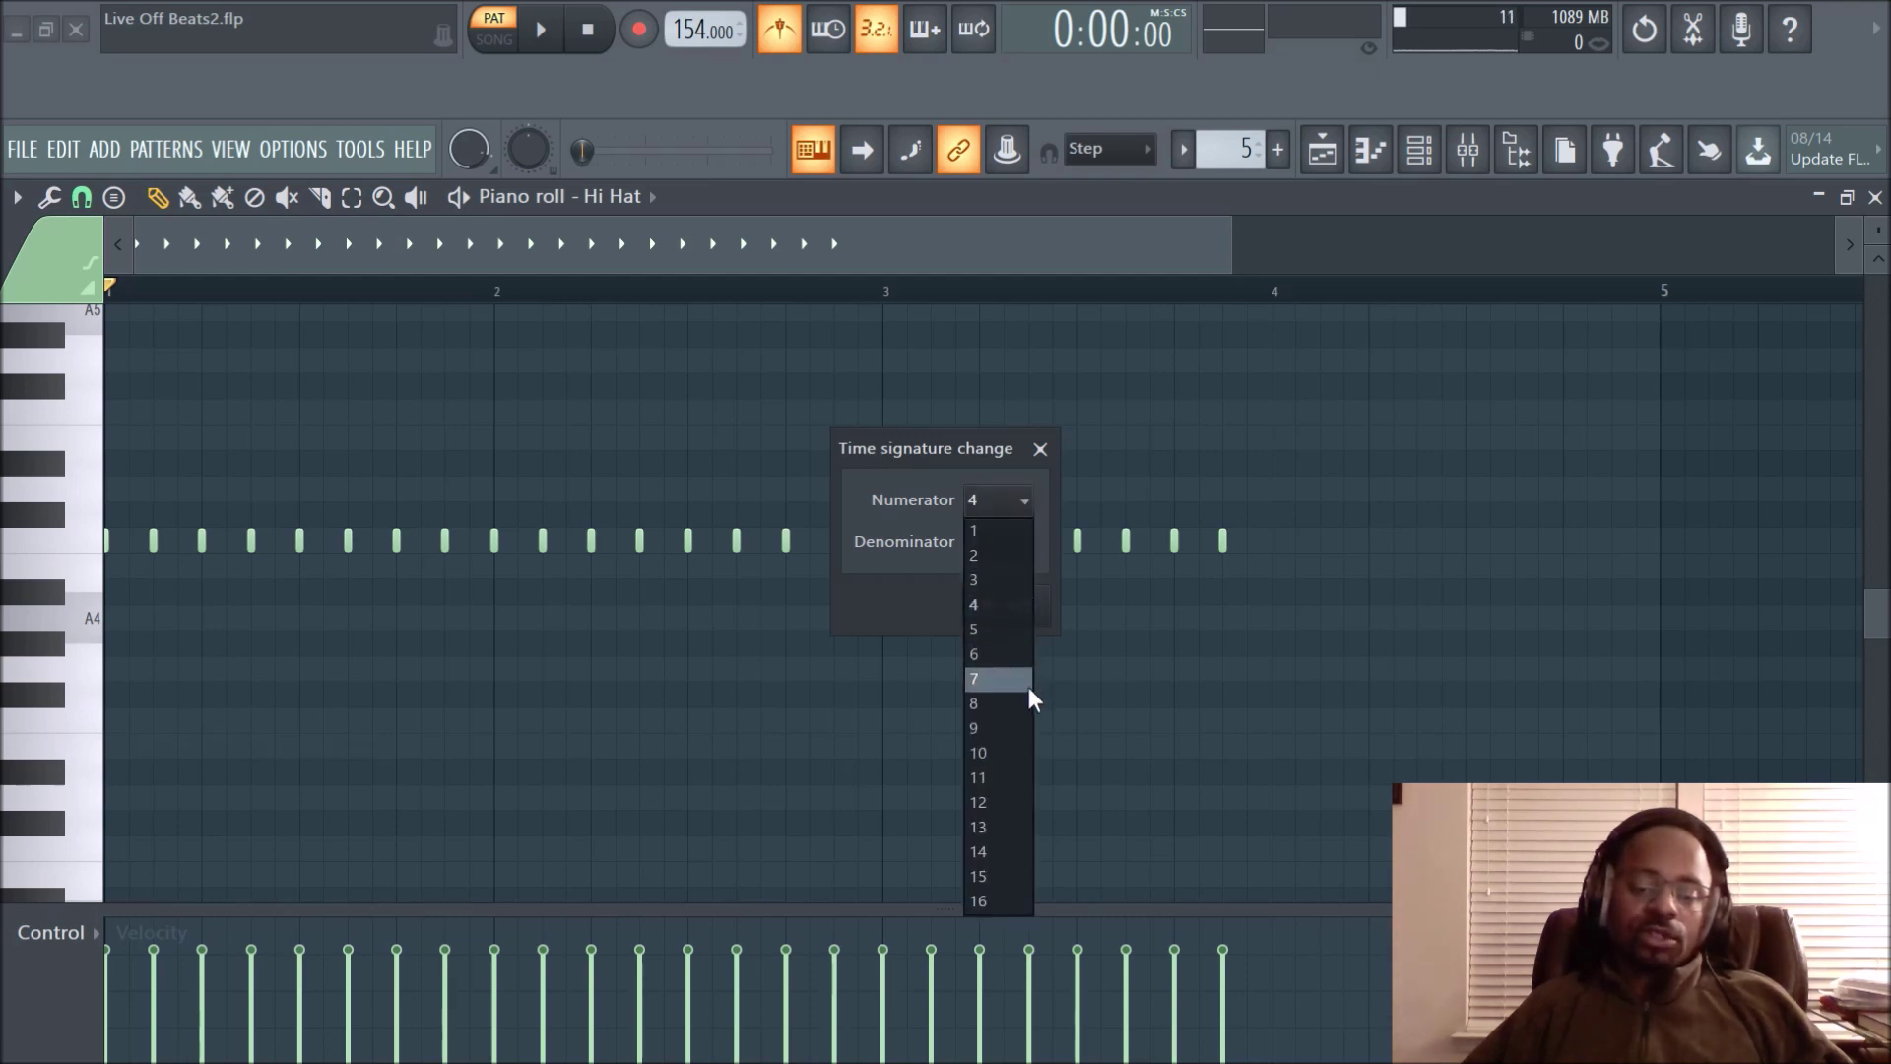
left_click(1026, 778)
left_click(1007, 605)
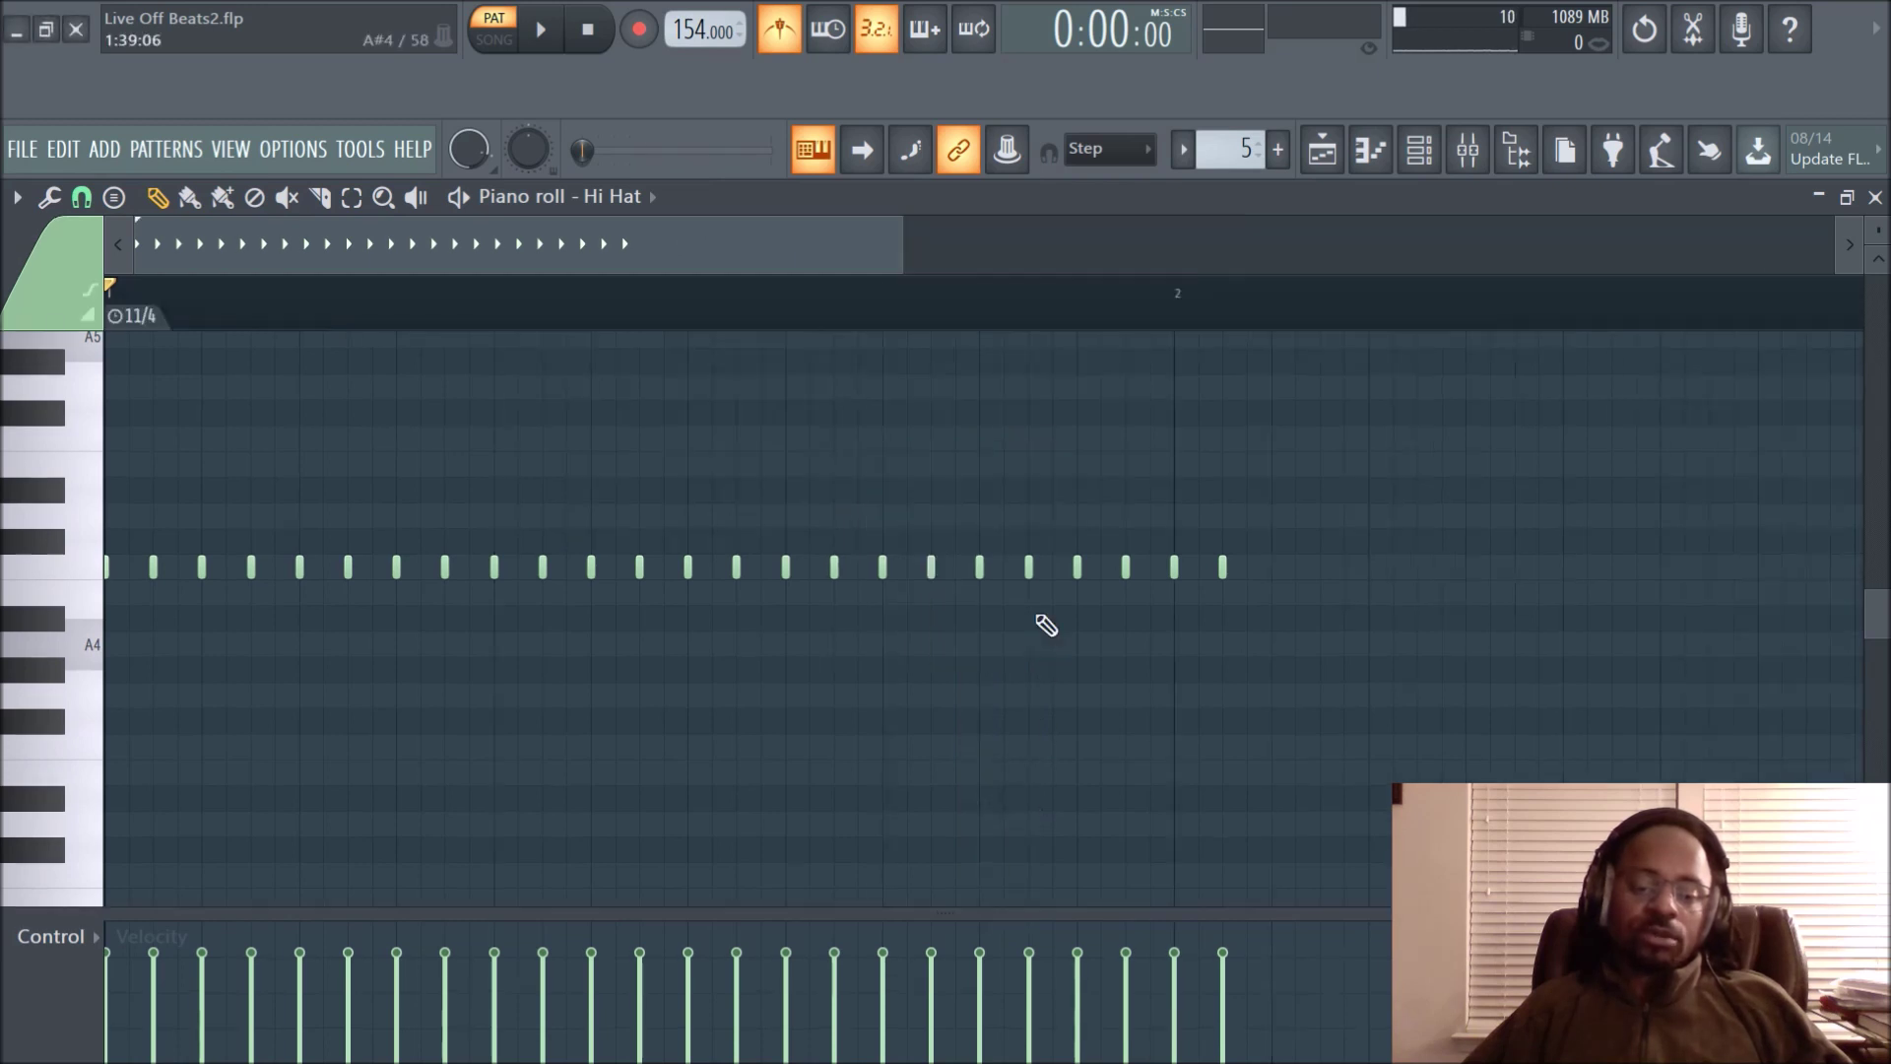
key("space")
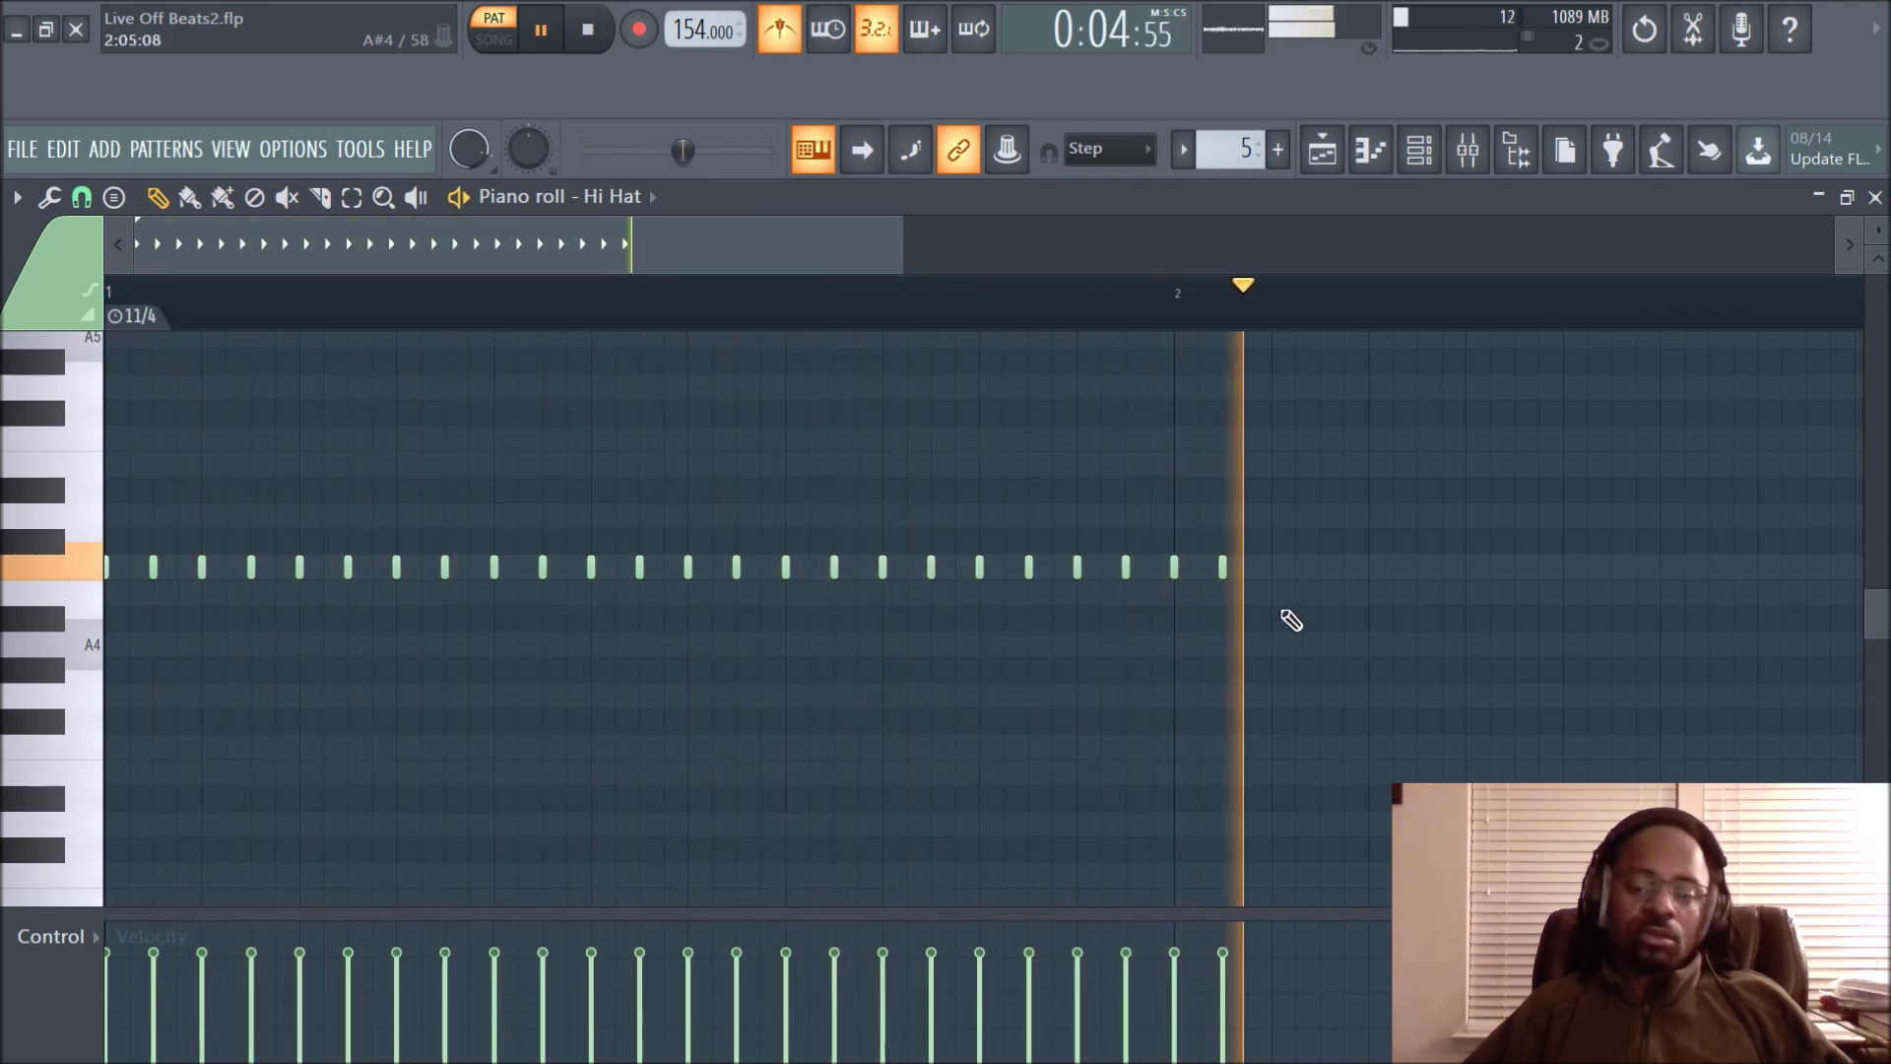
key("space")
Delete the last hi-hat note and replay the shortened roll
right_click(1223, 575)
key("space")
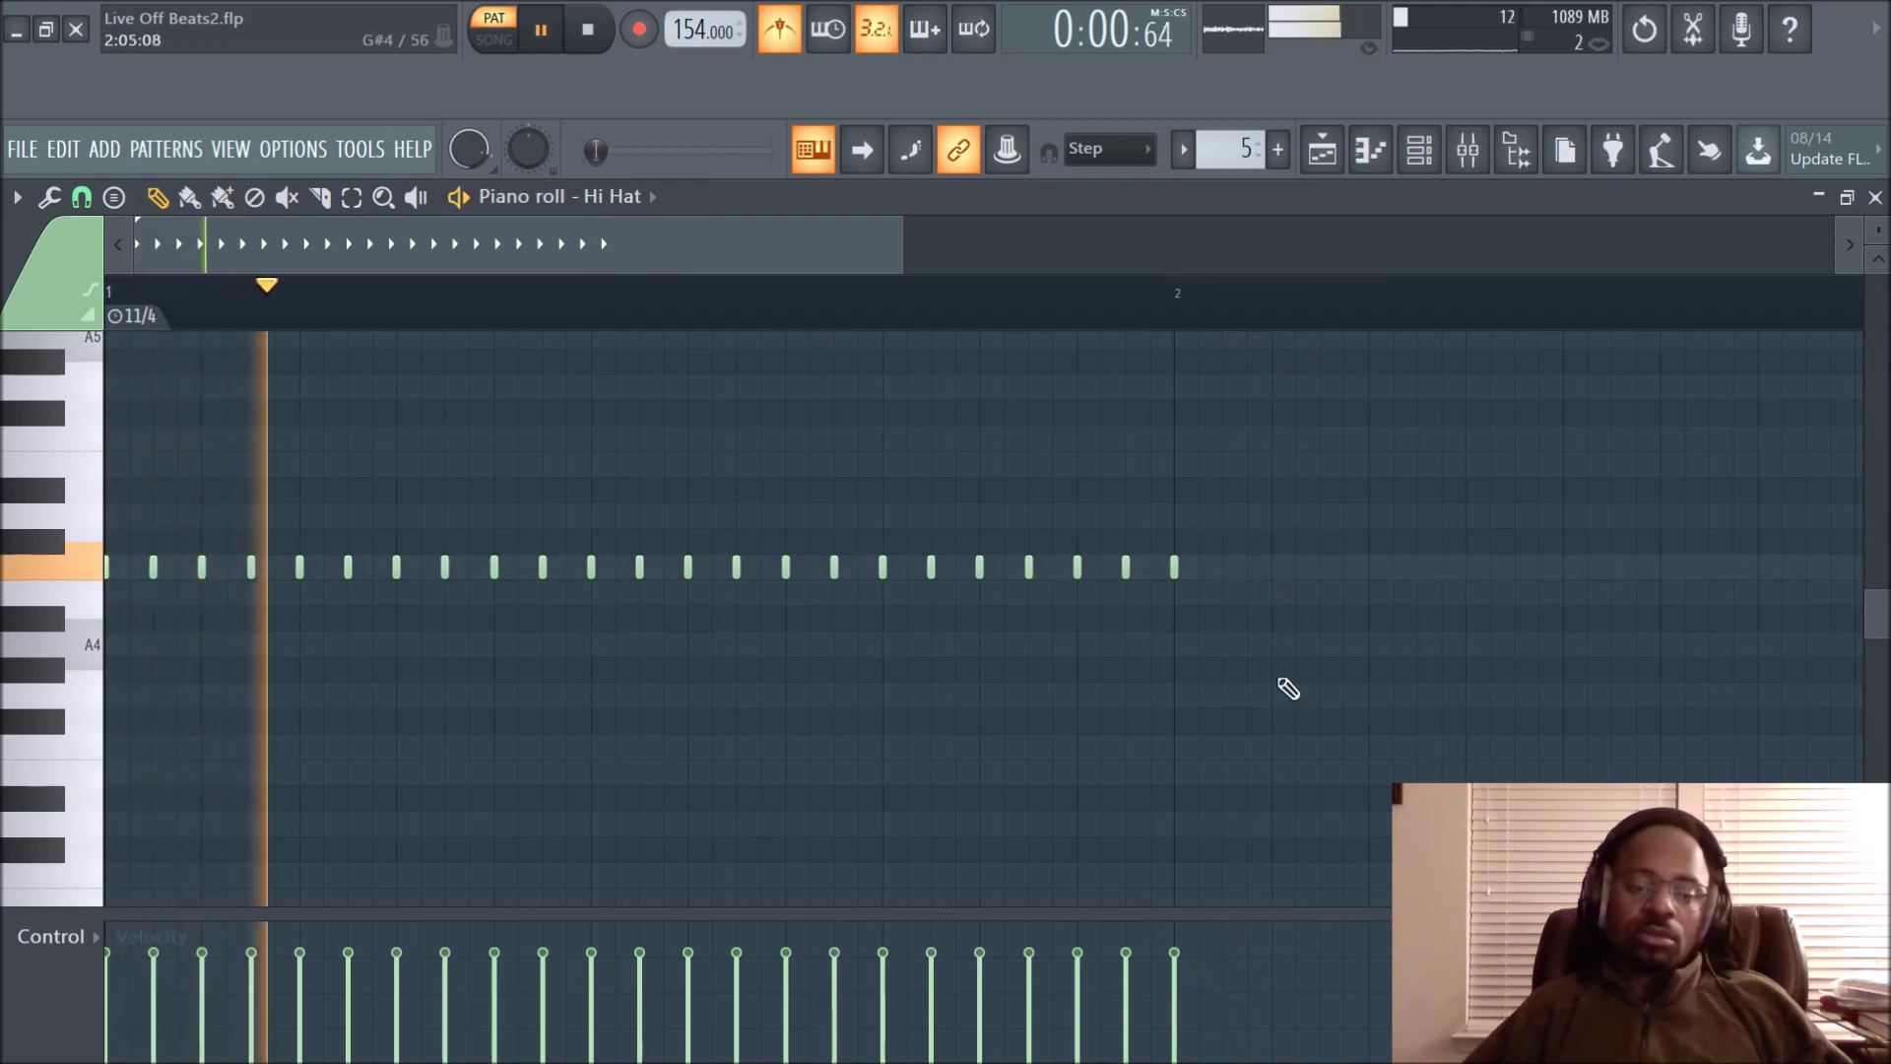
key("space")
right_click(170, 320)
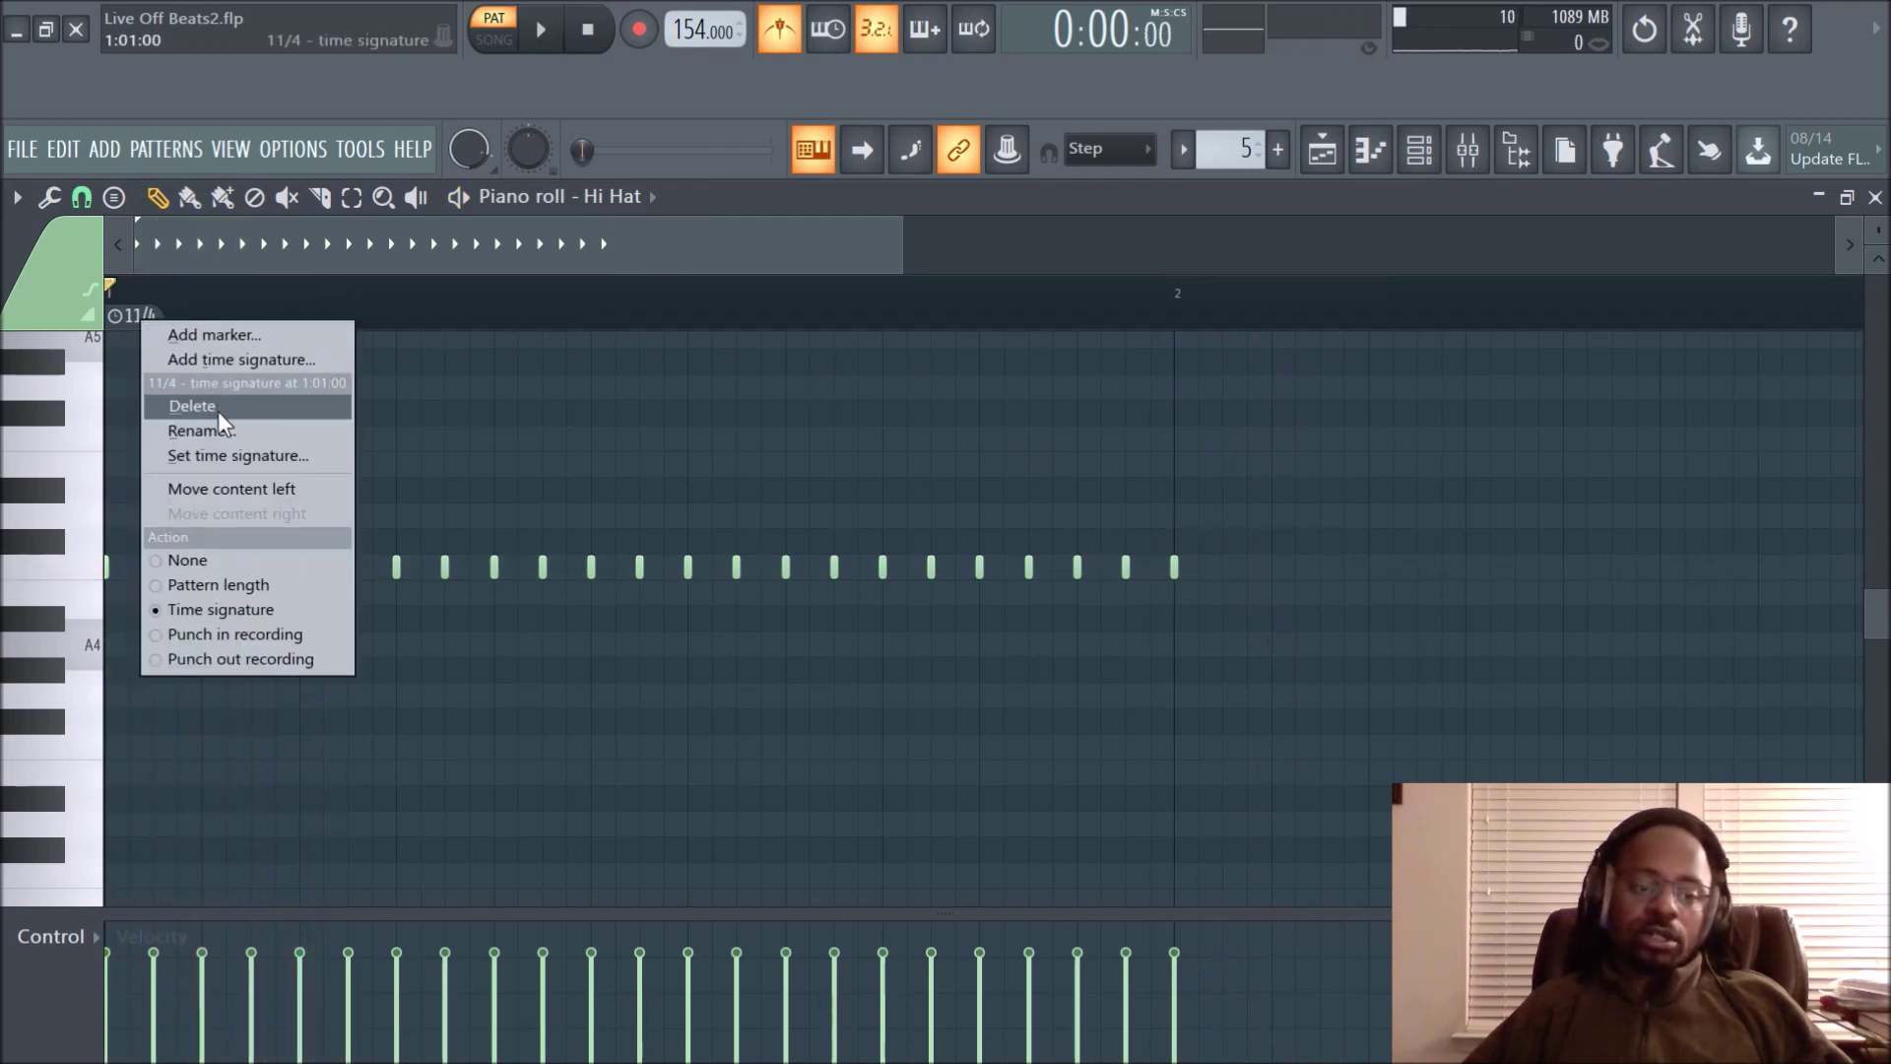
Change the 11/4 marker to 15/8 (numerator 15, denominator 8) and play the hi-hat roll
left_click(228, 456)
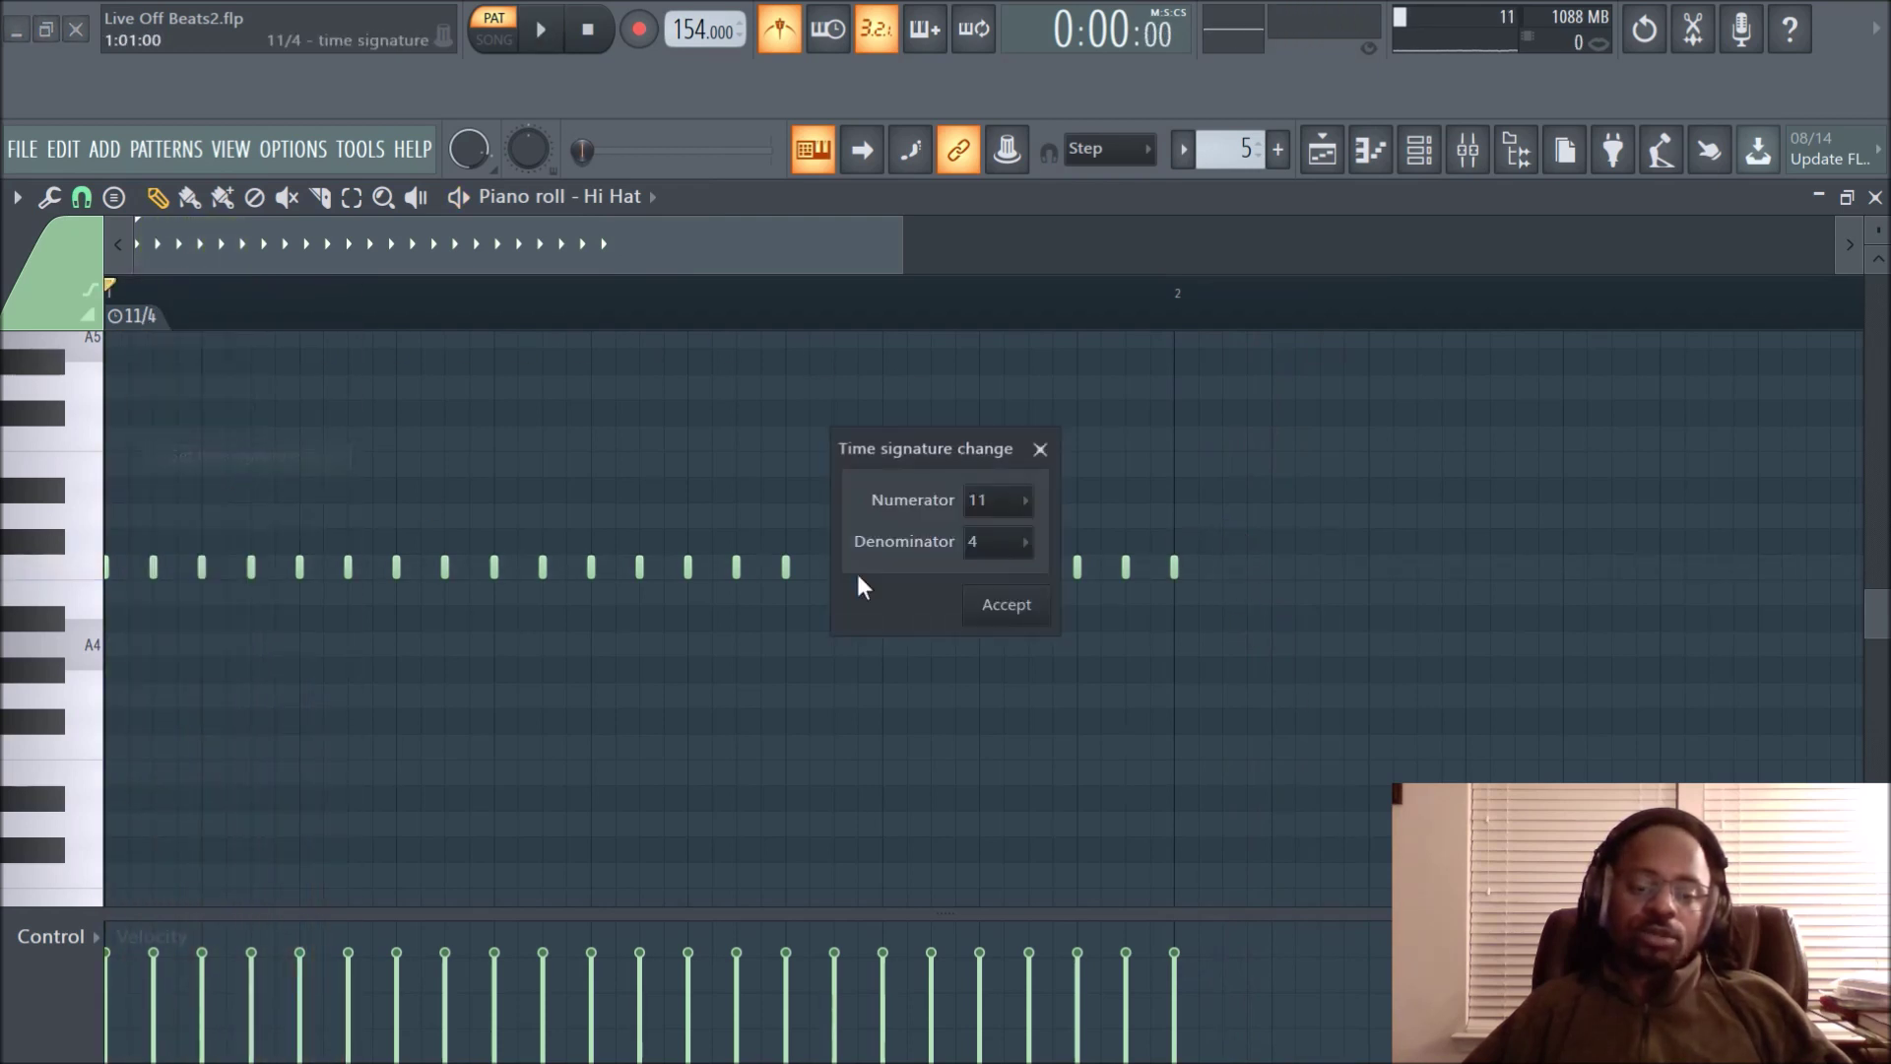
left_click(1028, 502)
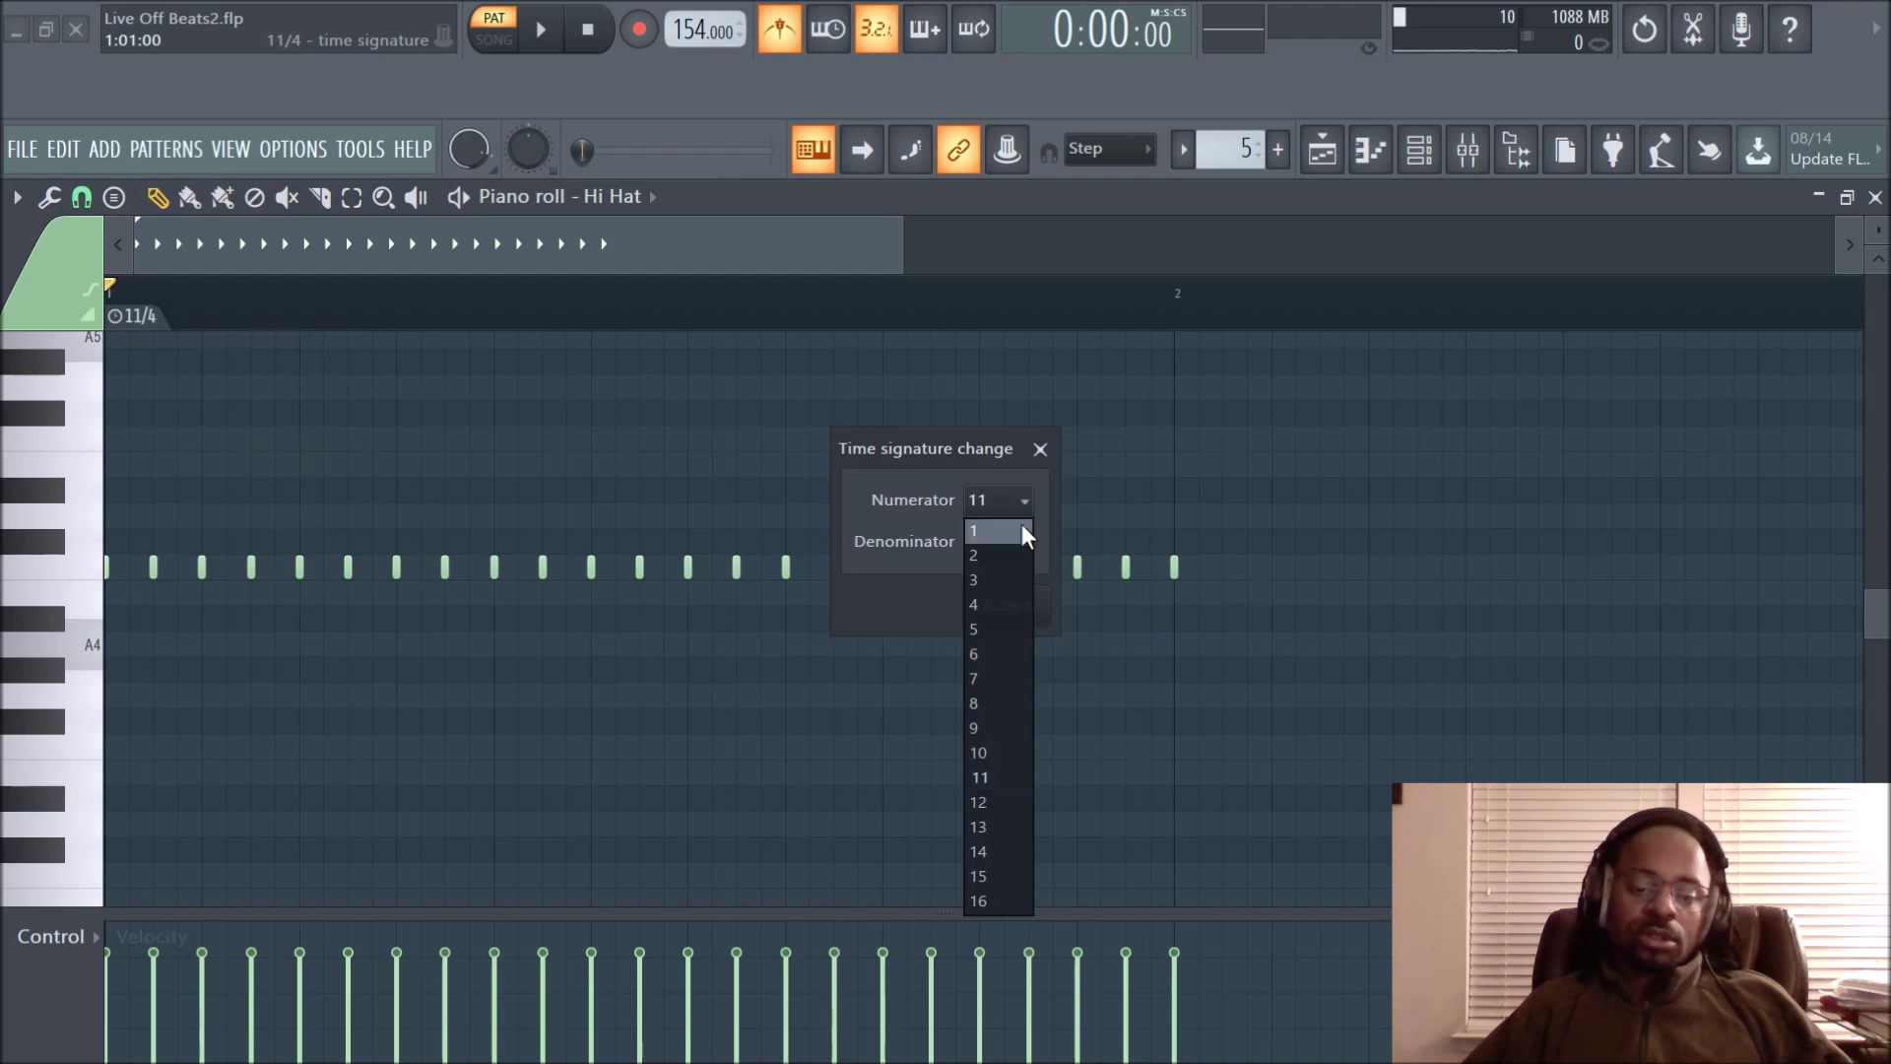
left_click(1008, 869)
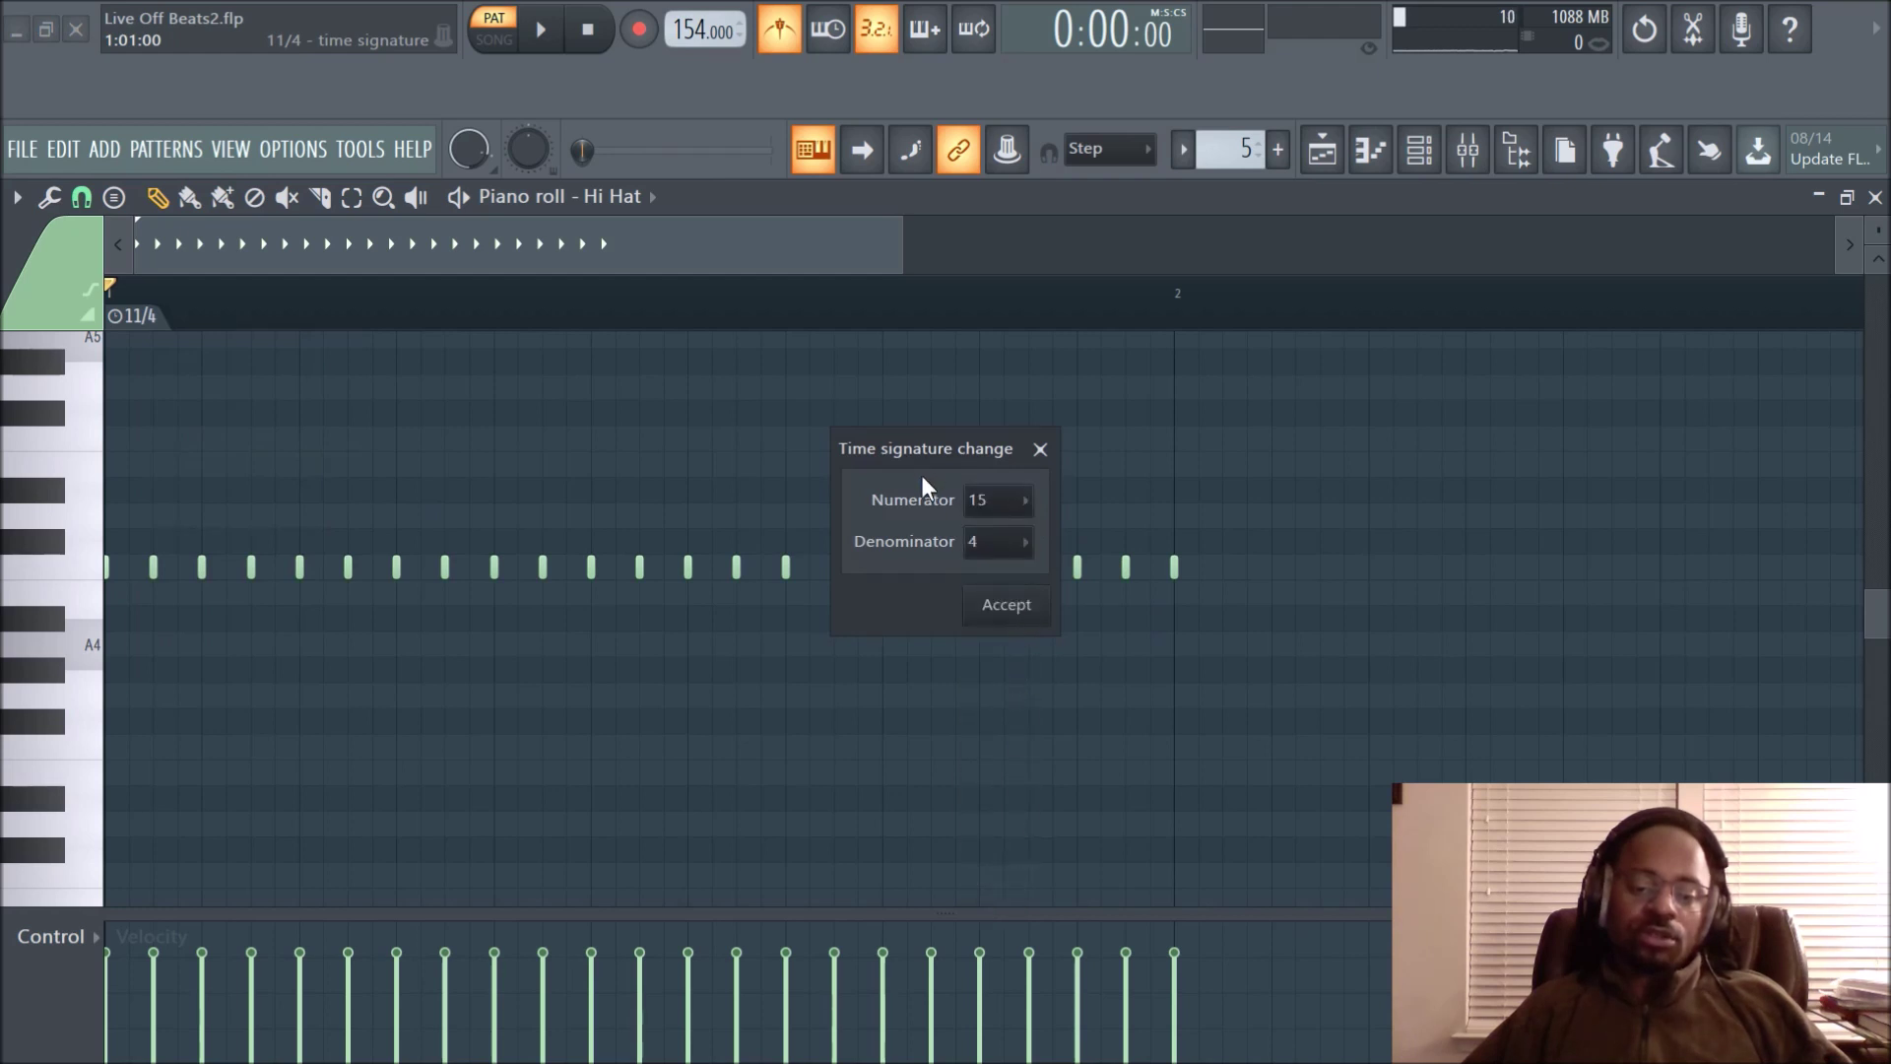
left_click(1026, 545)
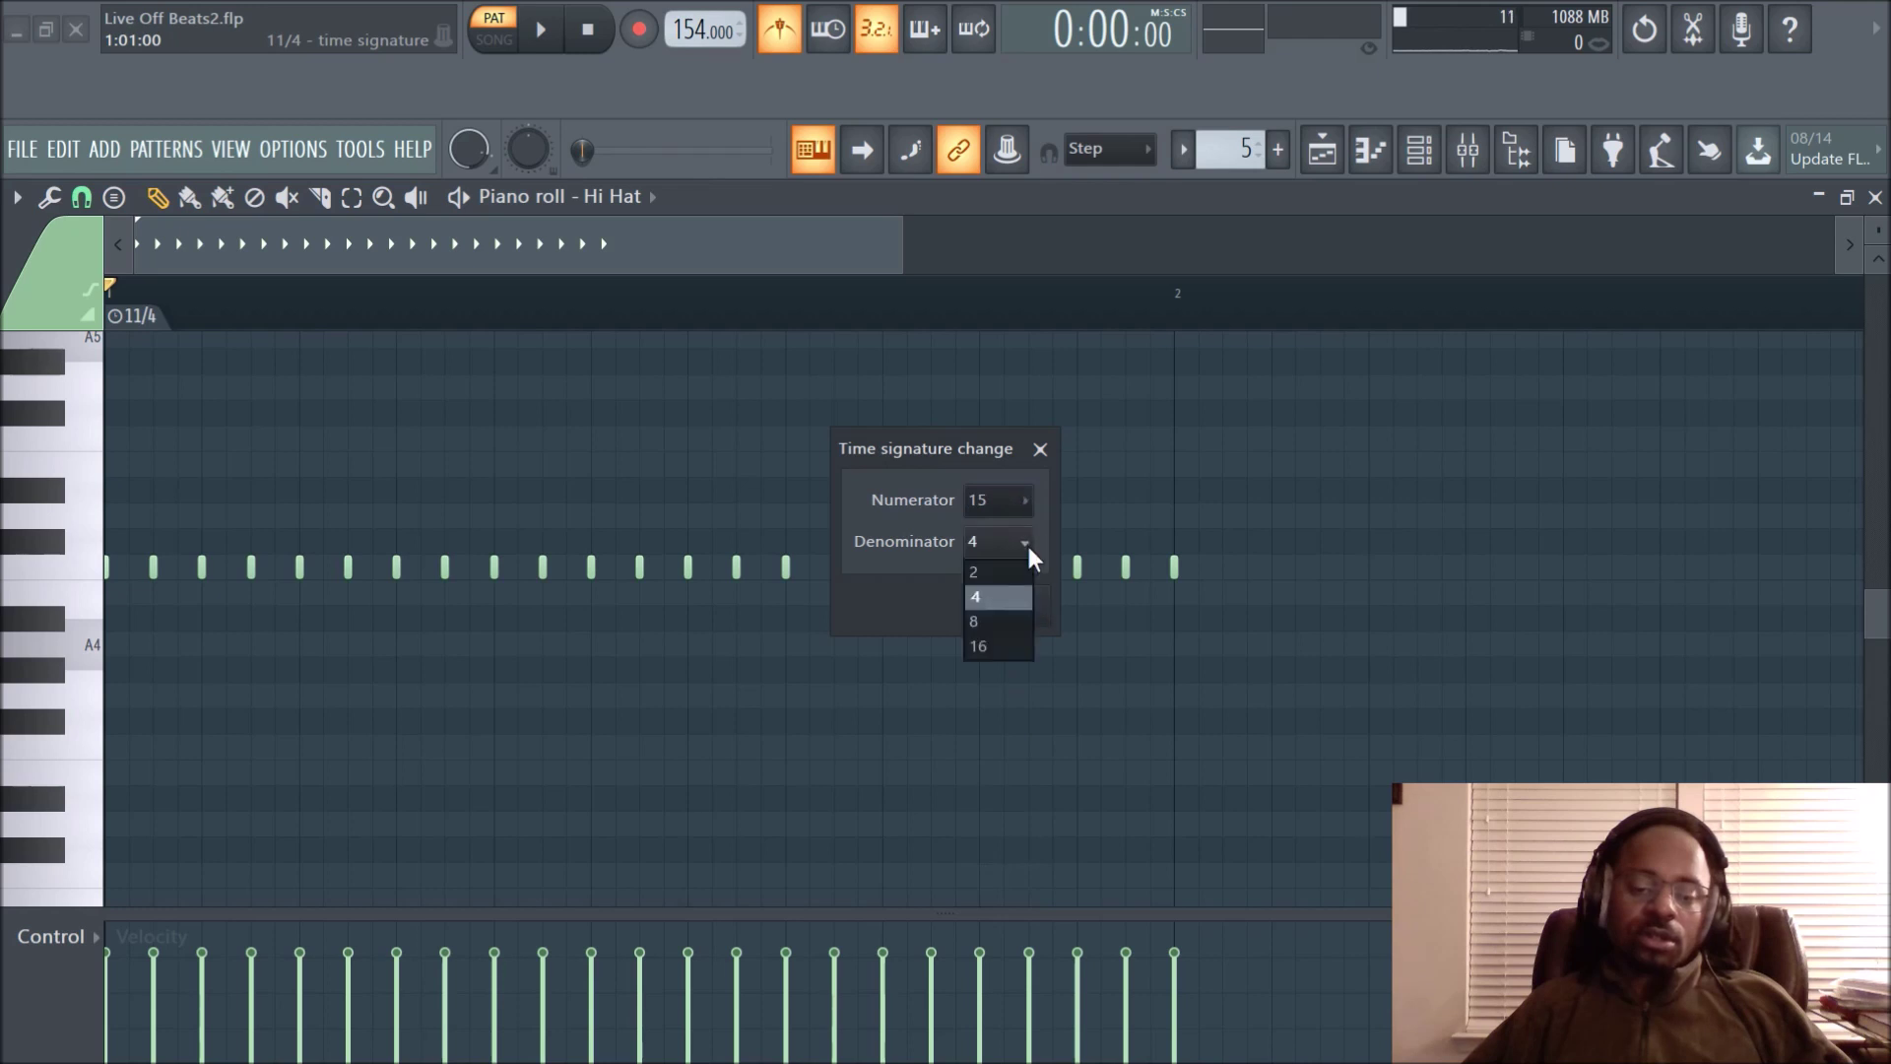
left_click(1003, 622)
left_click(1024, 616)
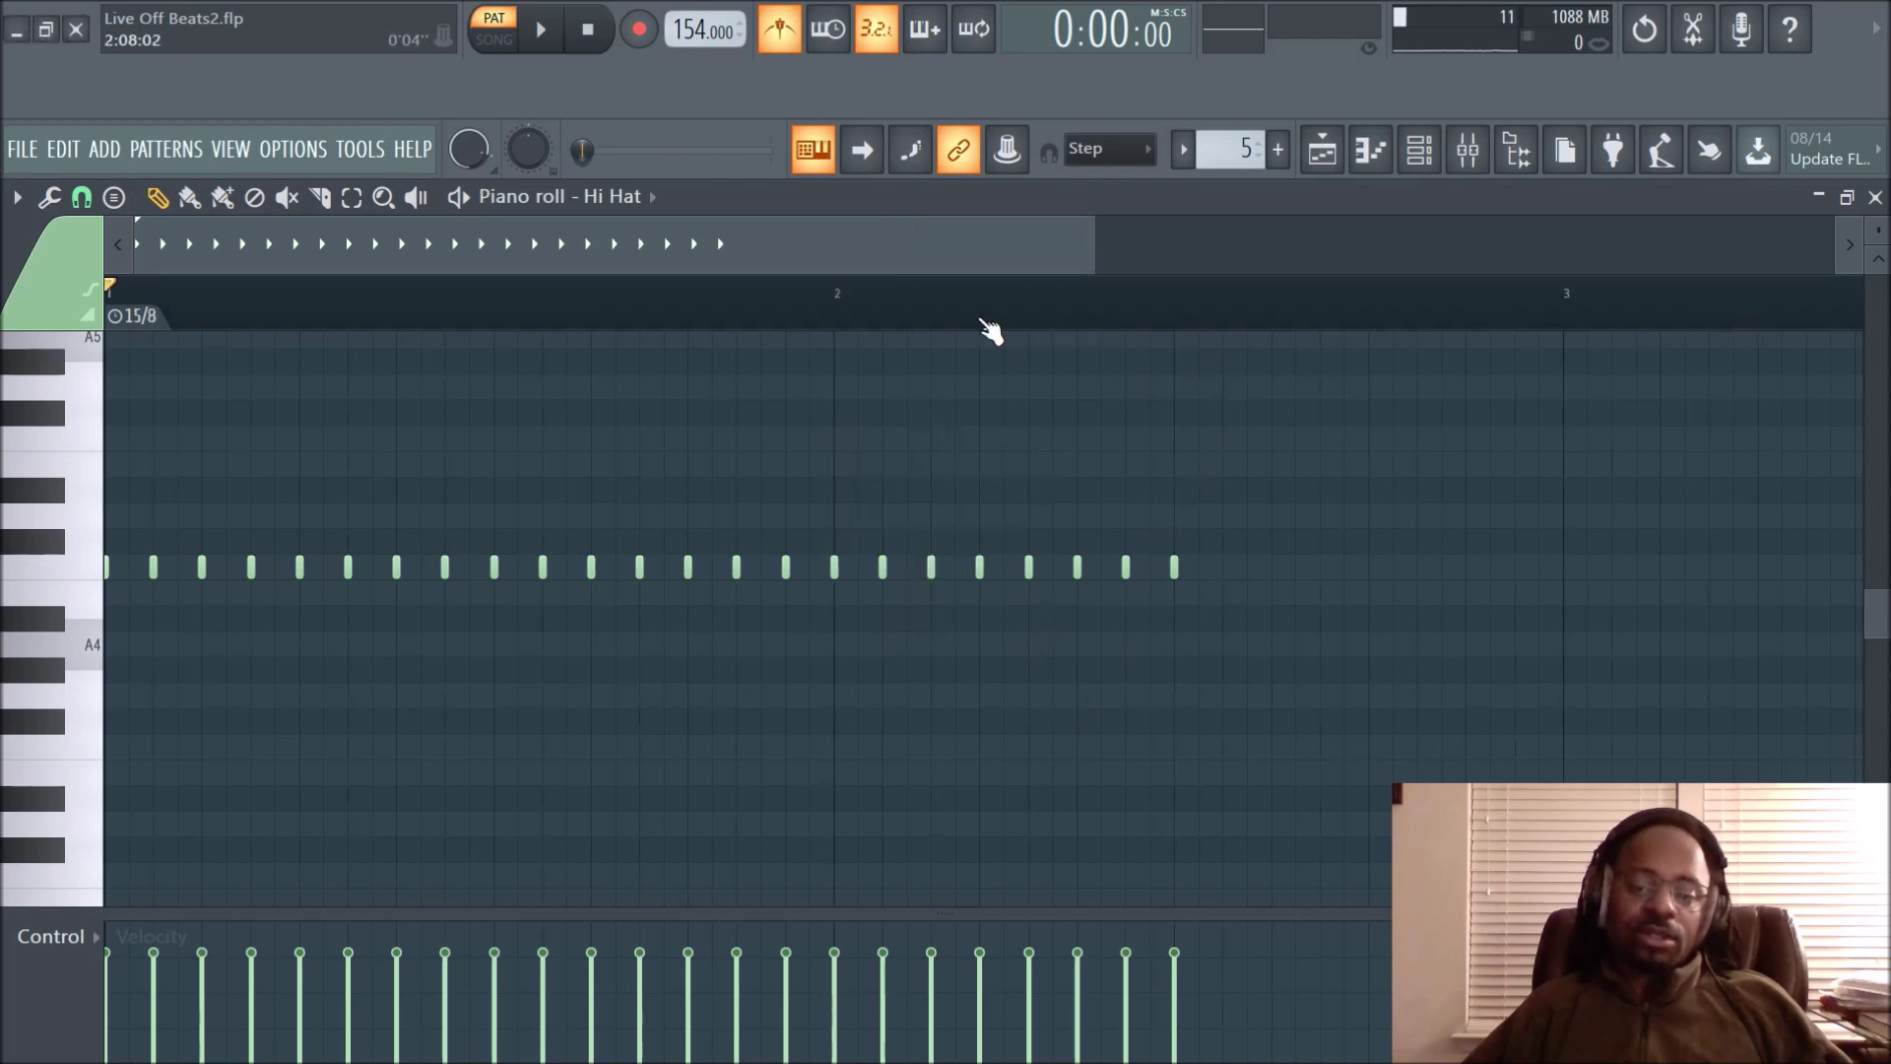
scroll(1715, 338, "down", 5)
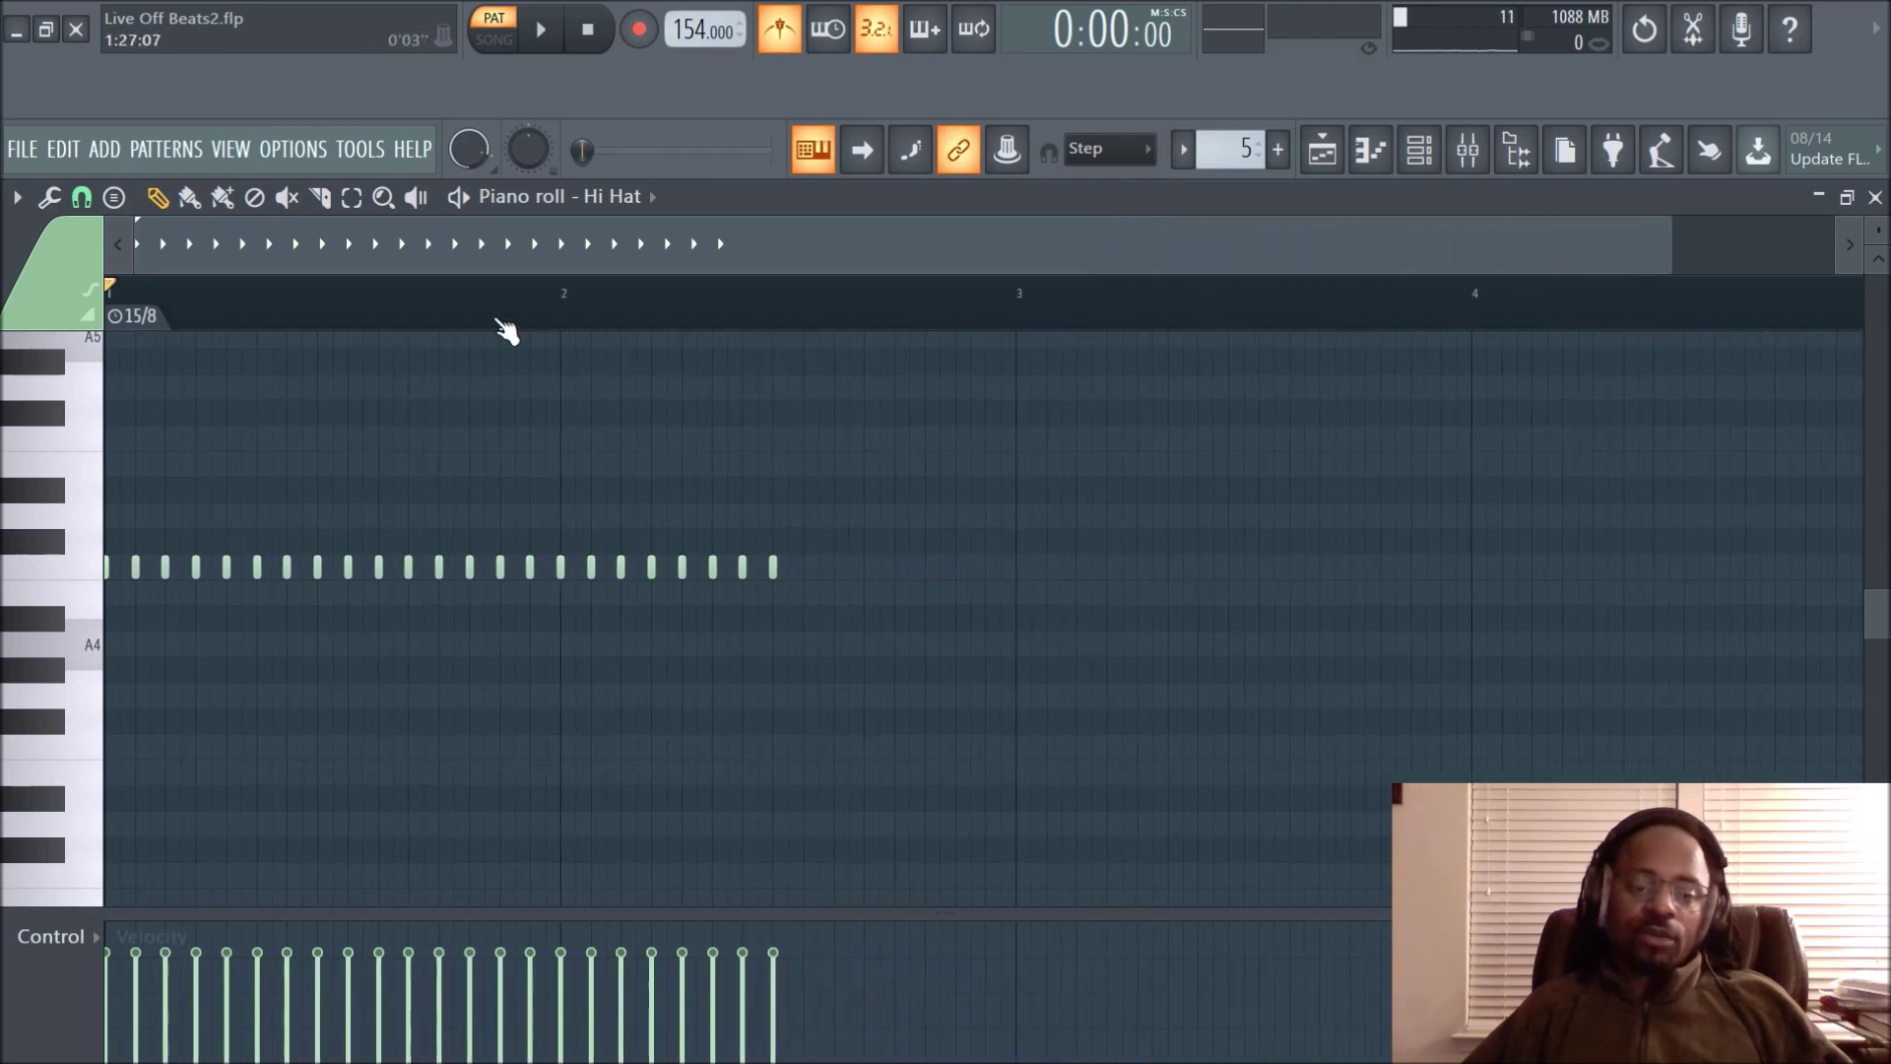
scroll(473, 321, "down", 2)
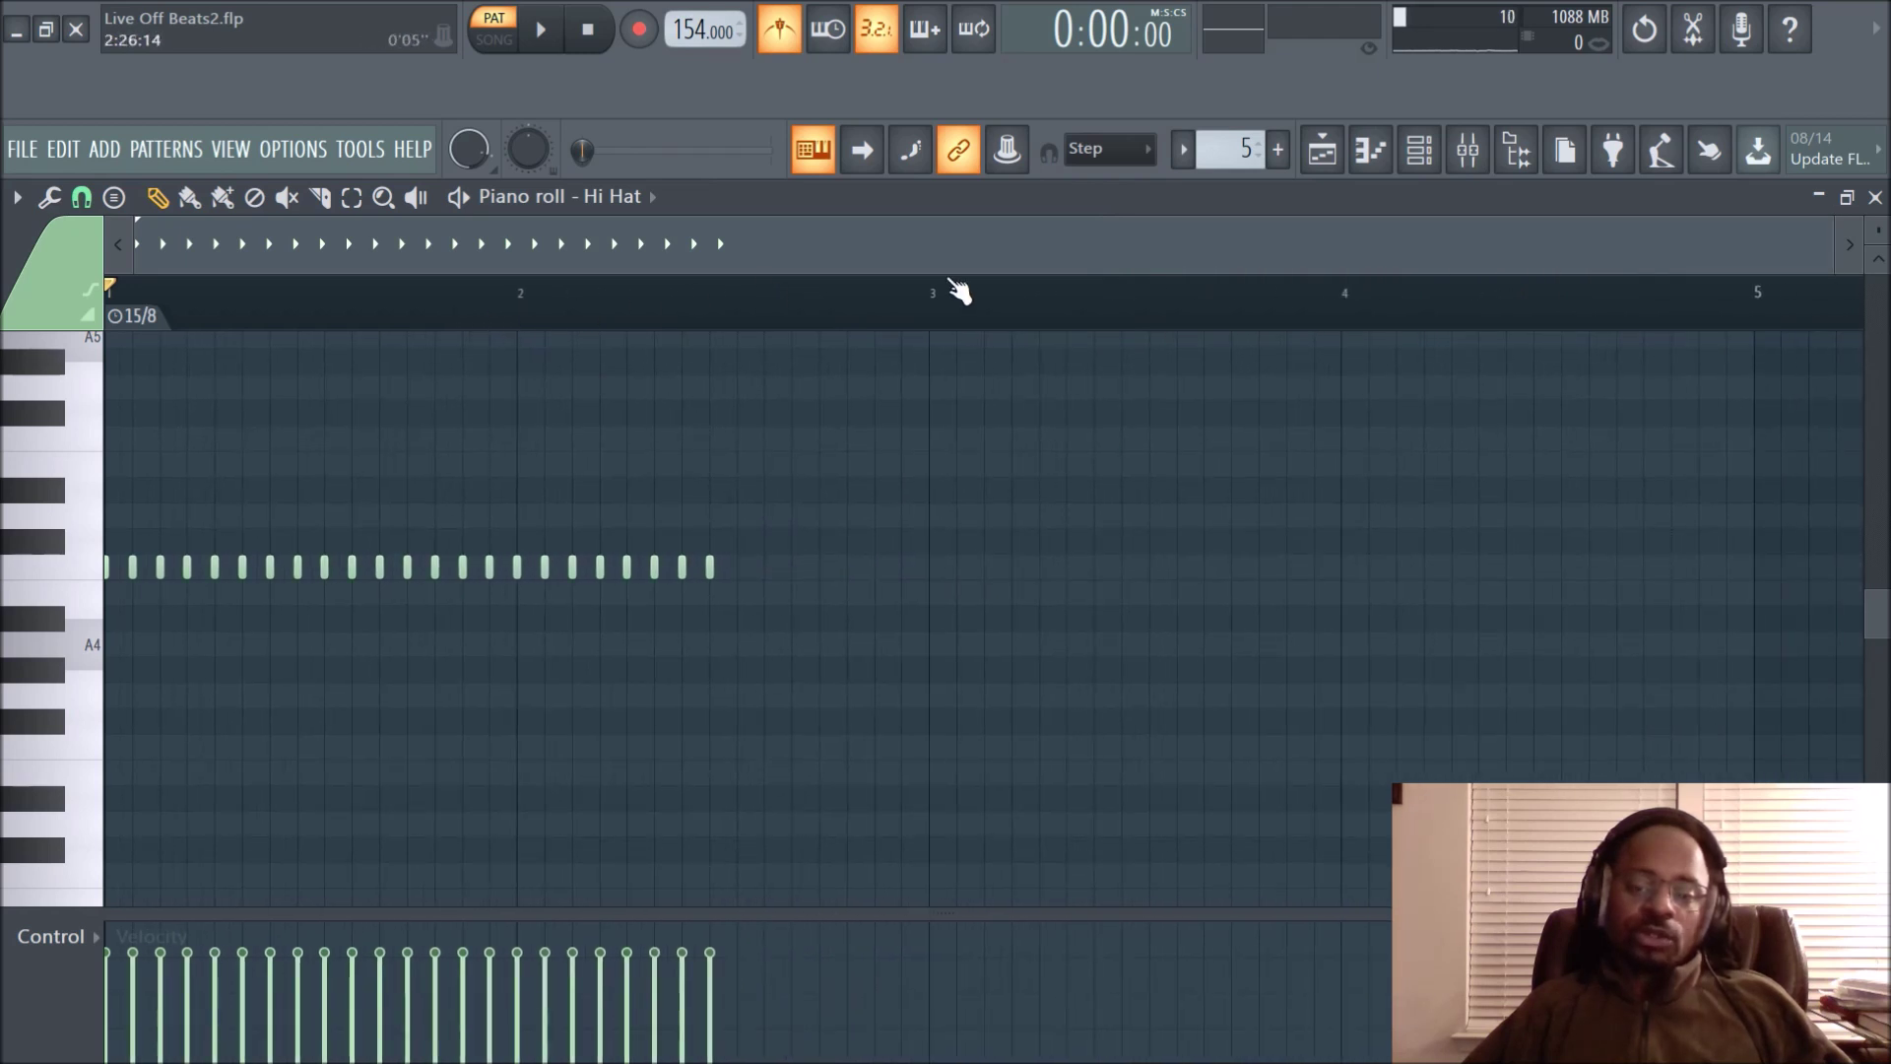
key("space")
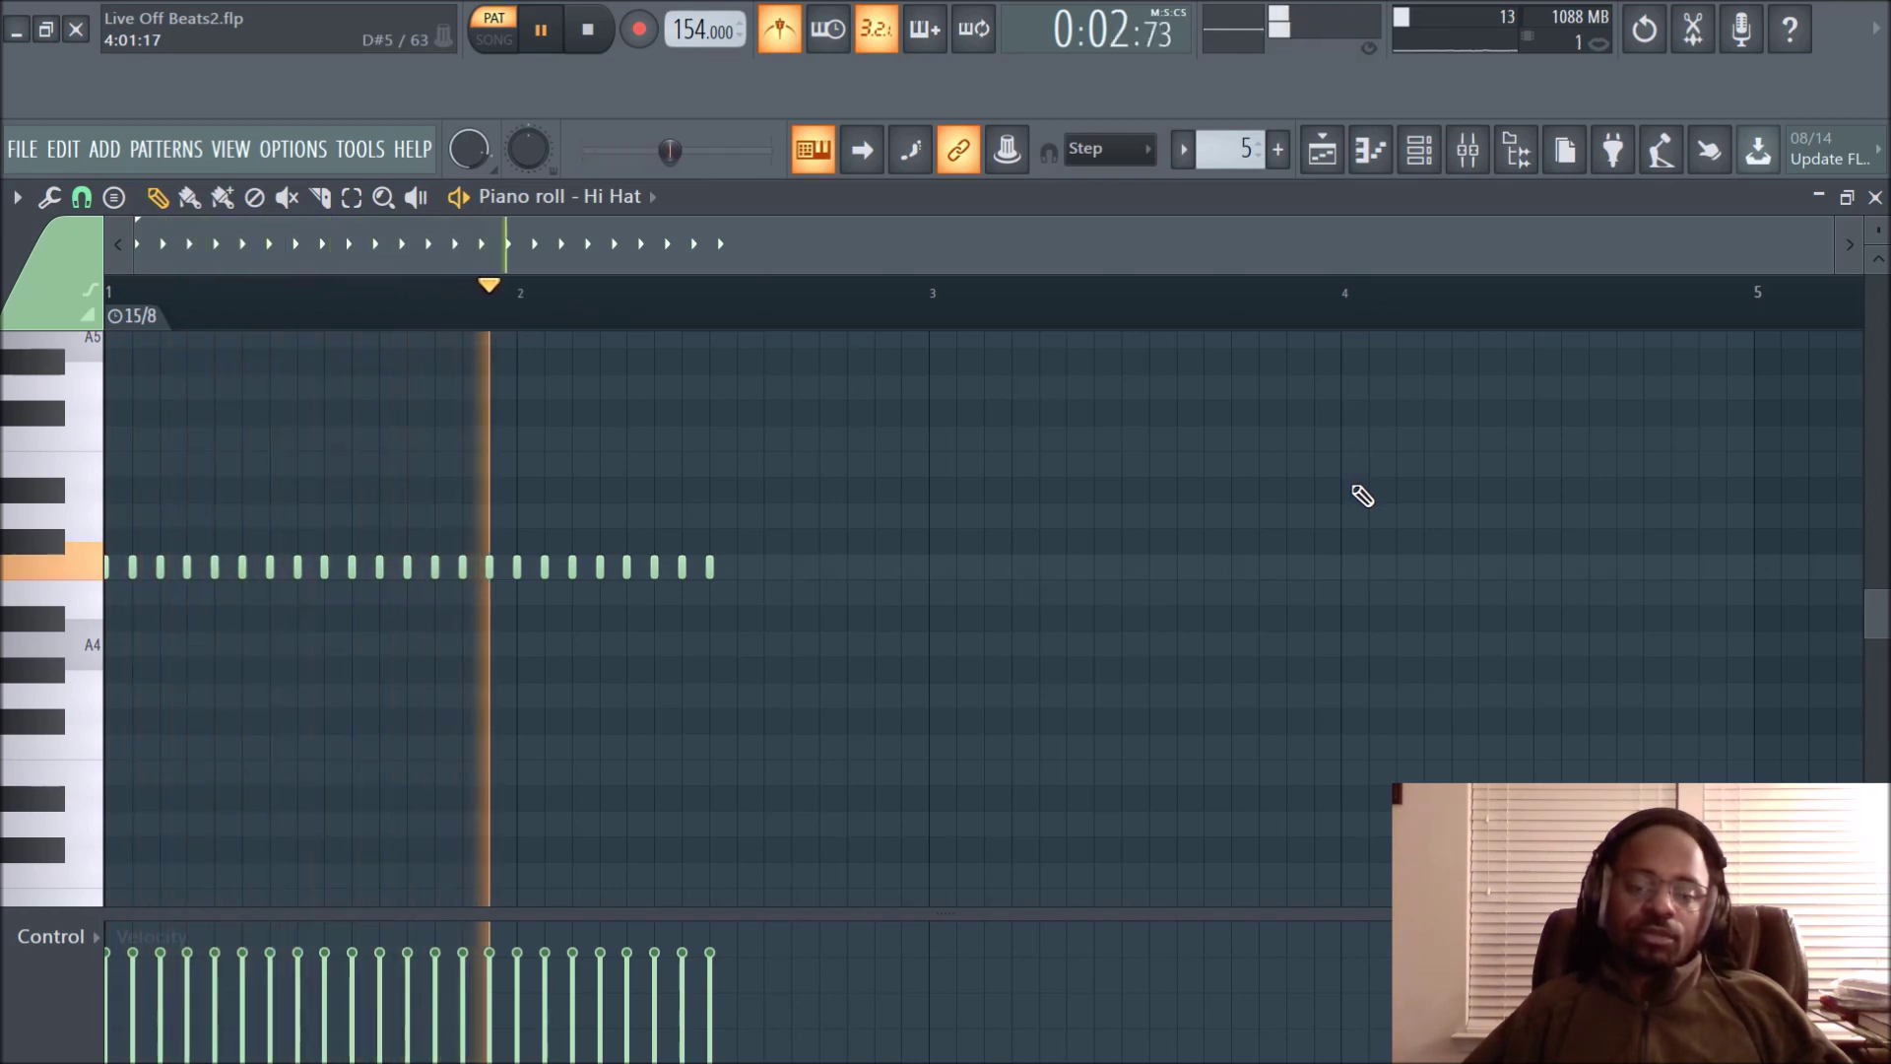
key("space")
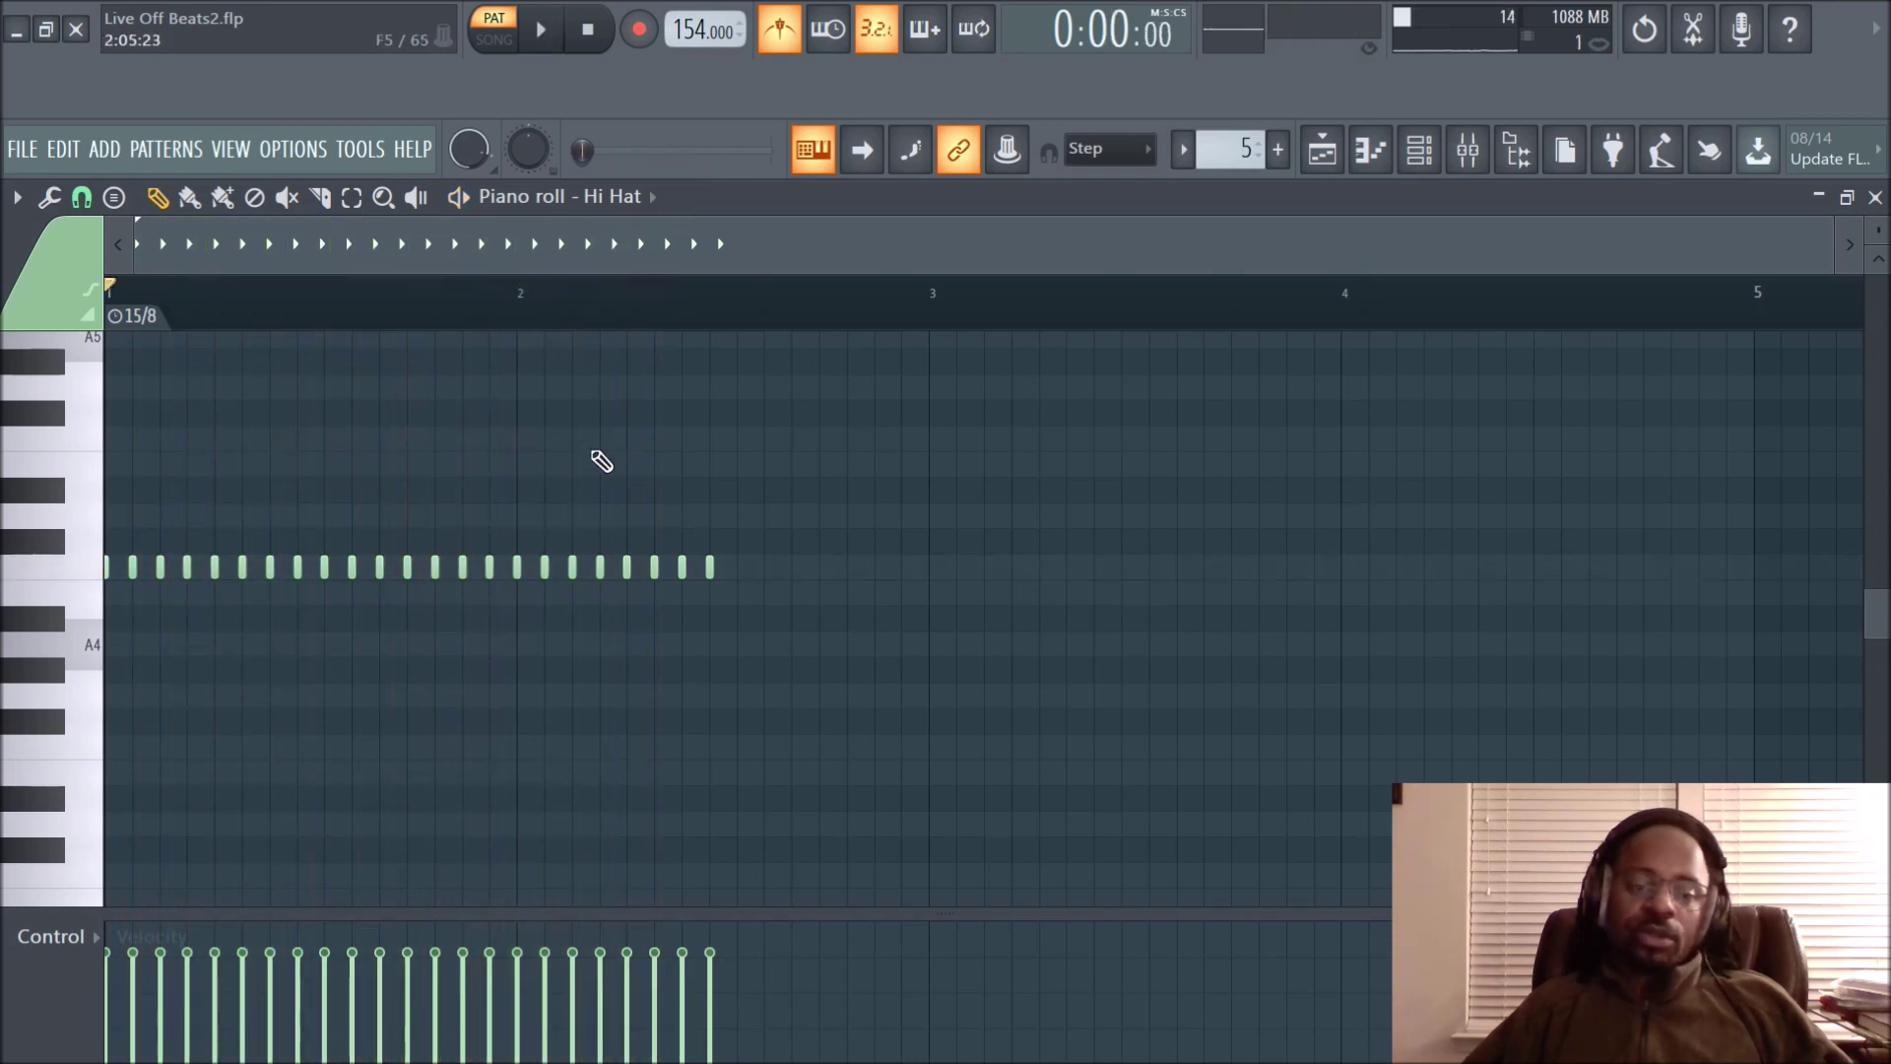